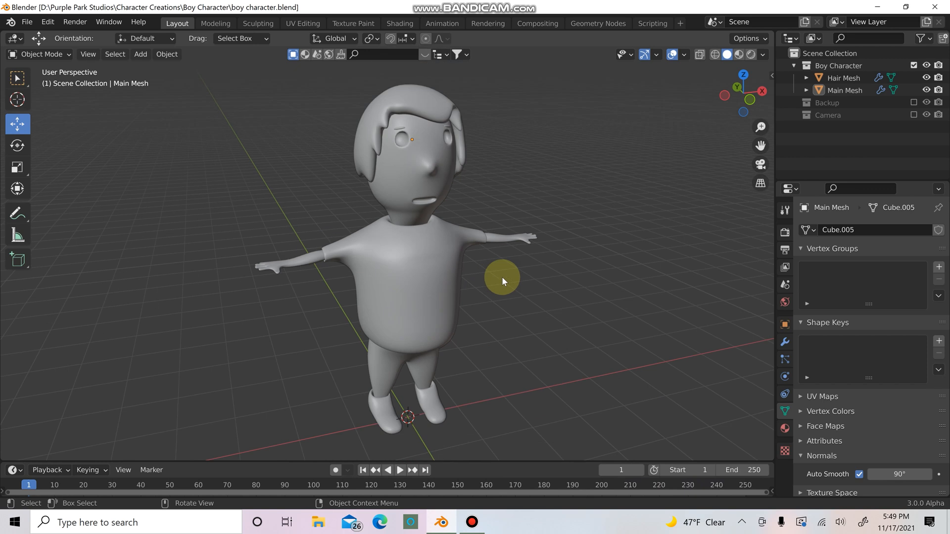
Examine the boy character model in the viewport from several angles and distances.
scroll(501, 276, "up", 1)
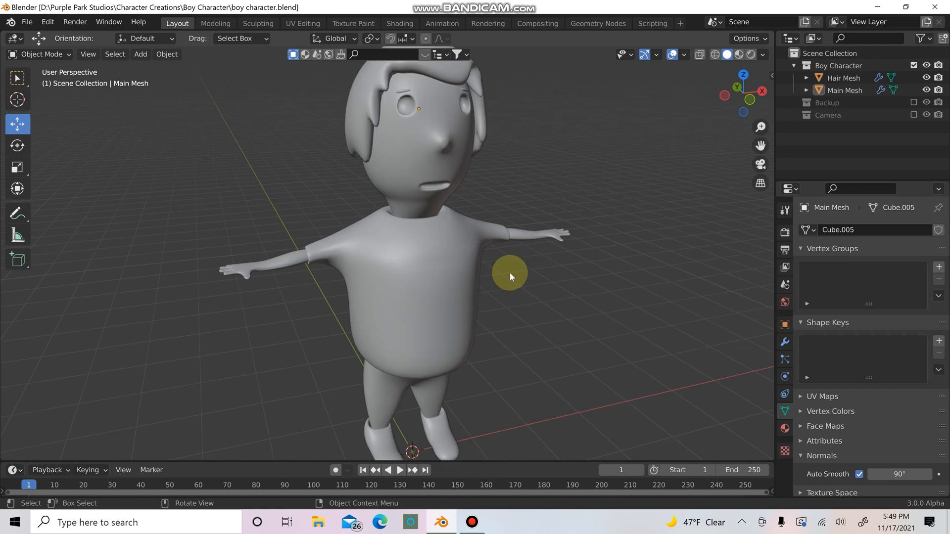
middle_click_drag(512, 272, 522, 280)
scroll(523, 281, "down", 1)
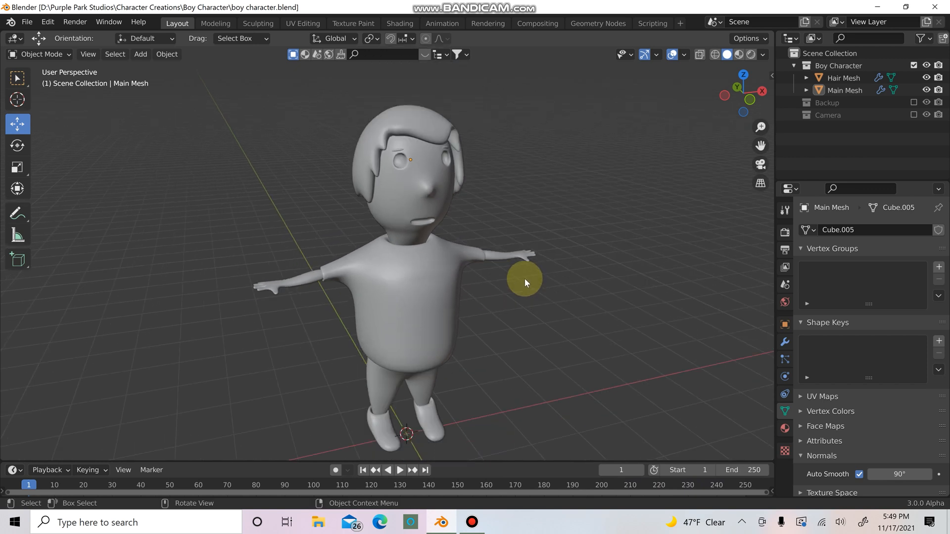
scroll(526, 275, "up", 1)
scroll(538, 272, "down", 1)
scroll(527, 282, "up", 1)
scroll(523, 289, "down", 1)
middle_click_drag(563, 266, 479, 280)
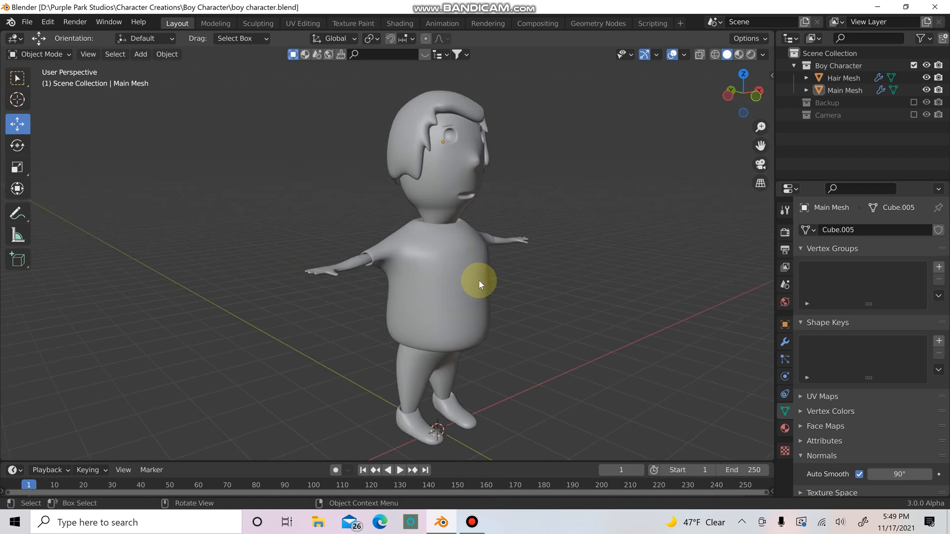
left_click(463, 230)
left_click(599, 214)
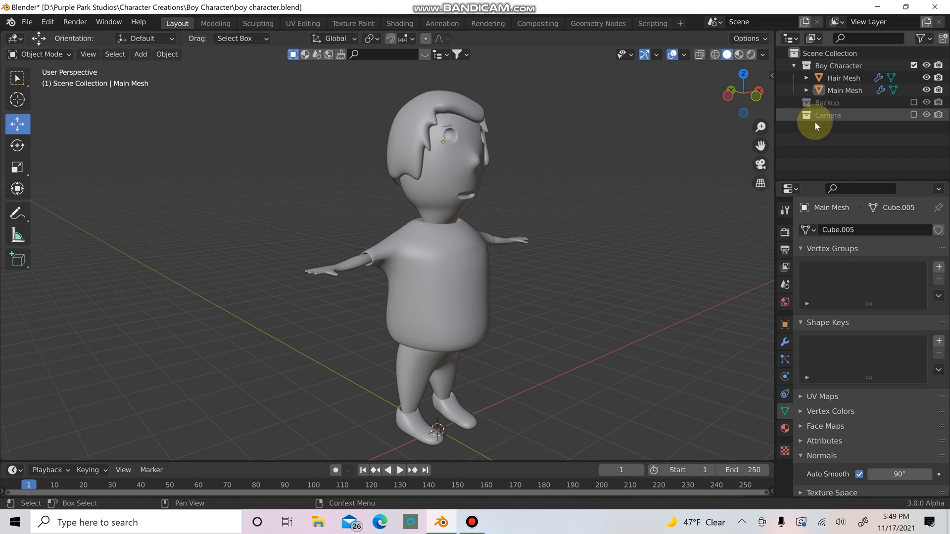
Hide the Hair Mesh and Main Mesh objects in the viewport.
left_click(926, 78)
left_click(926, 90)
middle_click_drag(669, 177, 499, 164)
Add a UV sphere at the world origin.
key("shift+a")
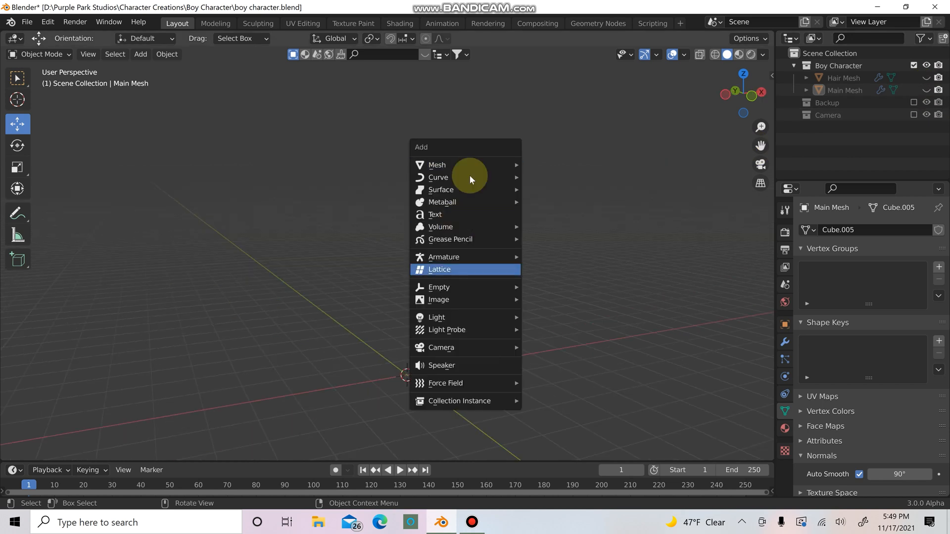
mouse_move(509, 168)
left_click(555, 202)
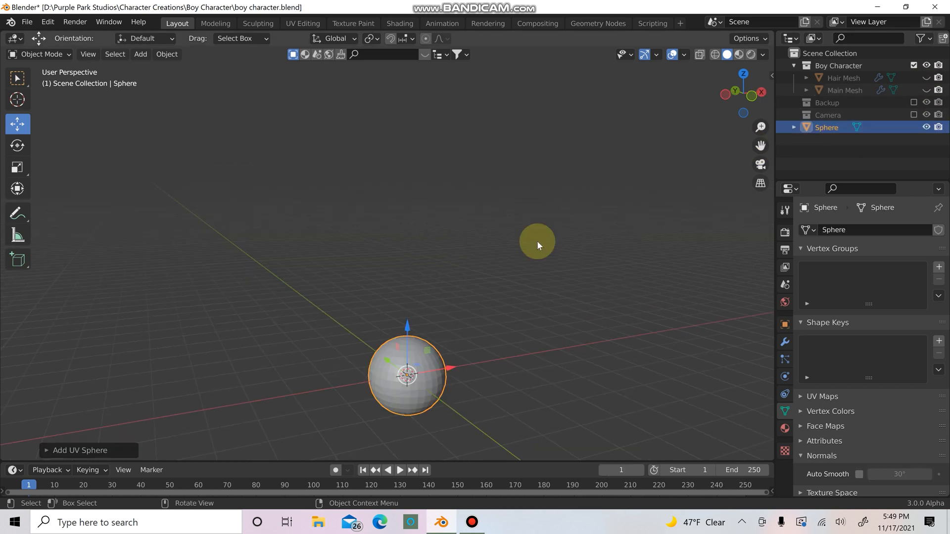
Shade the sphere smooth and enable Auto Smooth on its normals with a 90° angle.
middle_click_drag(481, 337, 440, 257, "shift")
scroll(425, 307, "up", 3)
right_click(426, 306)
left_click(372, 286)
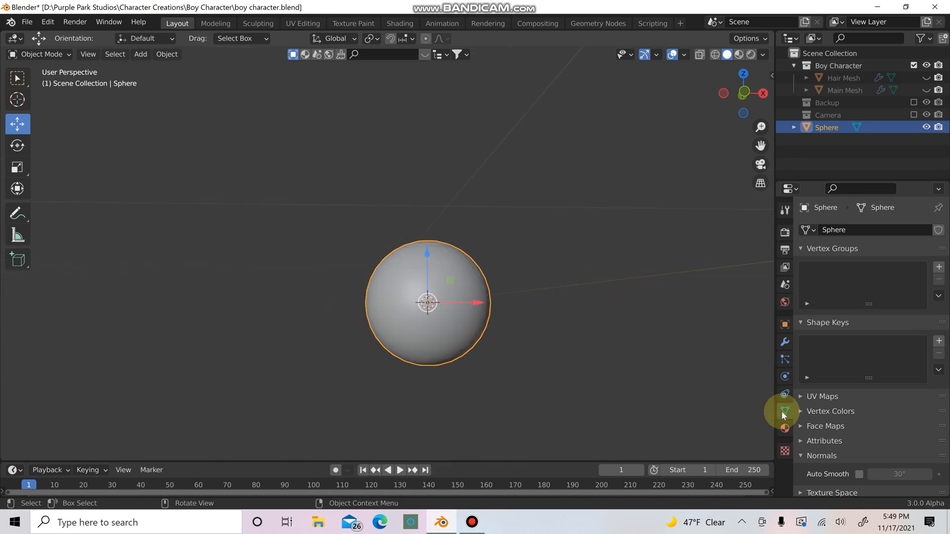
left_click(858, 474)
left_click(893, 474)
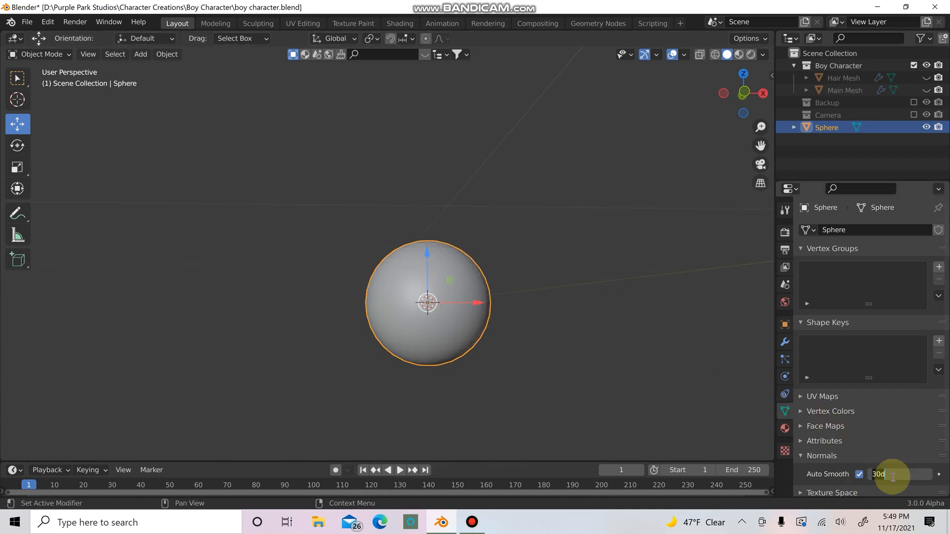
type("90")
key("Return")
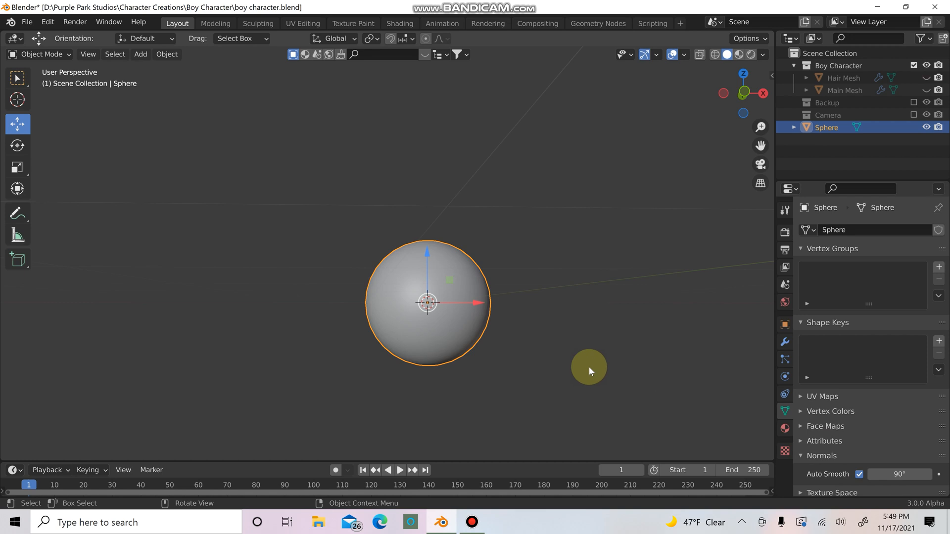
left_click(587, 367)
Enter Edit Mode on the sphere and frame it in the front orthographic view.
scroll(544, 352, "up", 4)
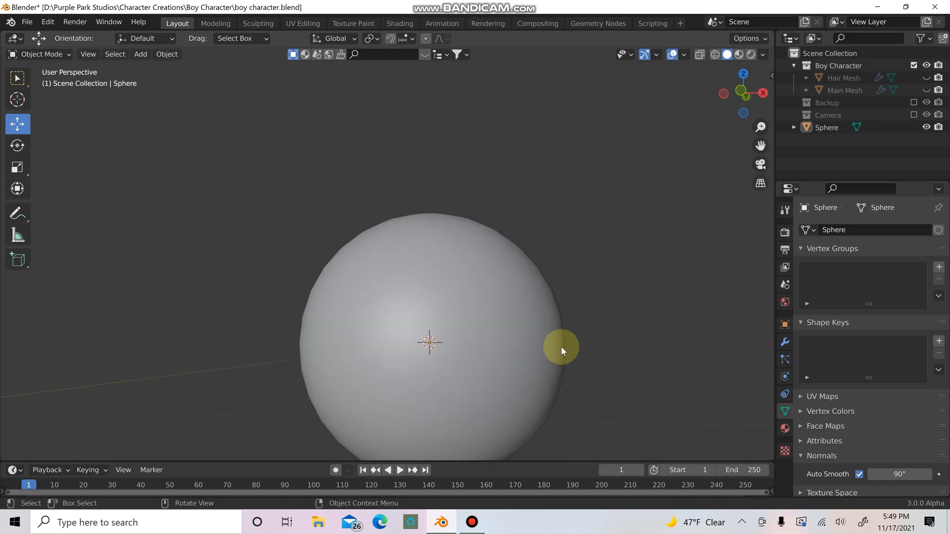
key("Tab")
key("KP_1")
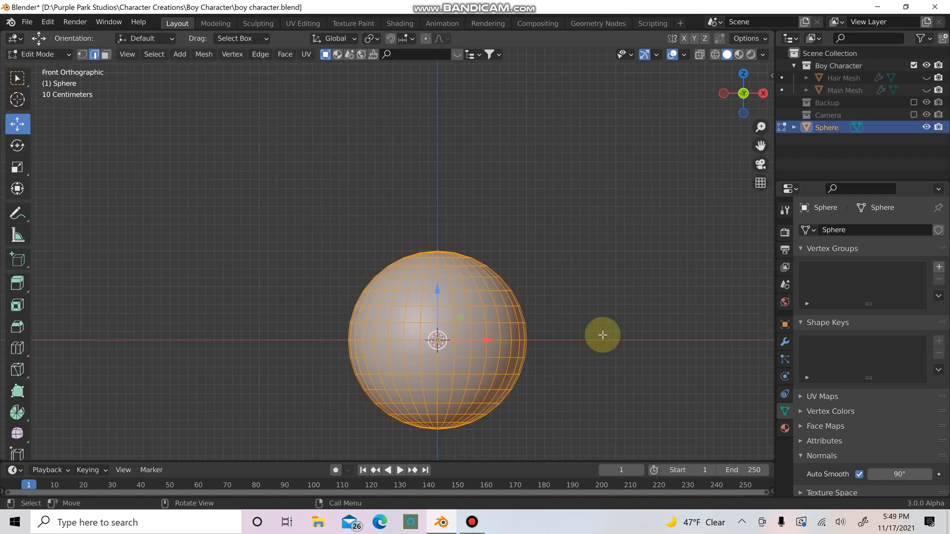
scroll(546, 231, "up", 3)
key("KP_Decimal")
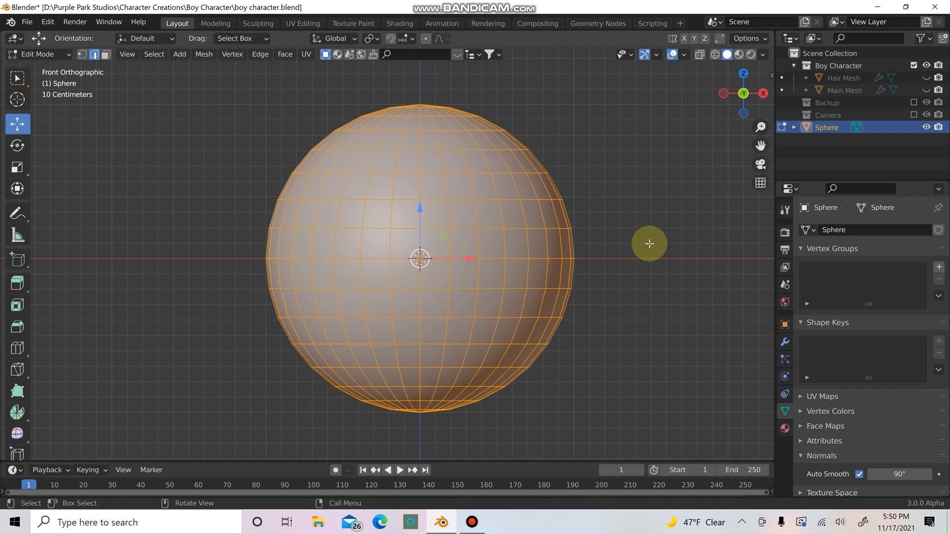
Return to Object Mode and set the sphere's X rotation to 90°.
key("n")
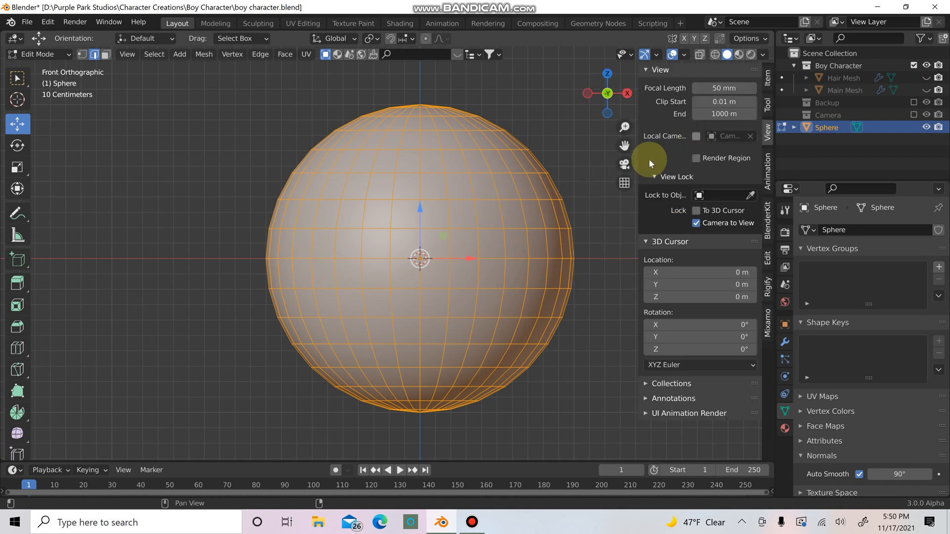
left_click(768, 82)
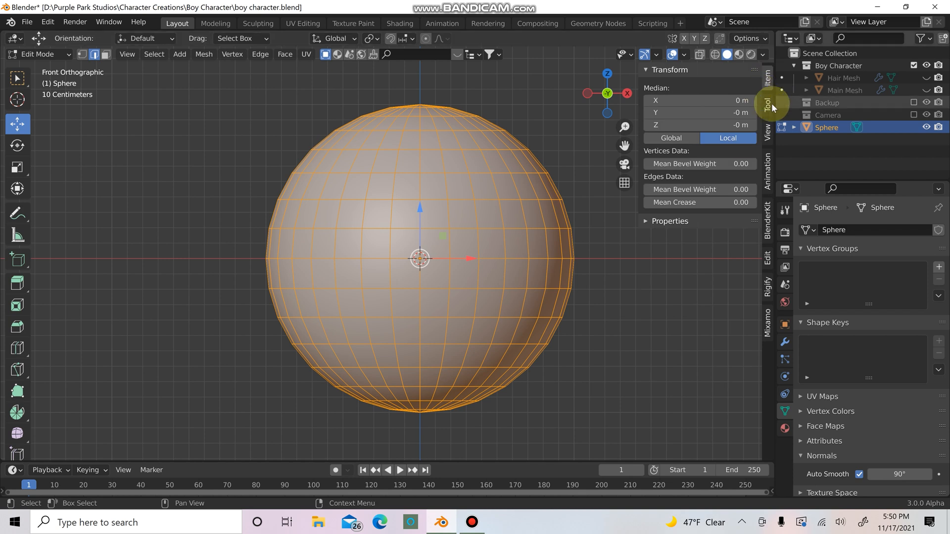
left_click(767, 102)
key("Tab")
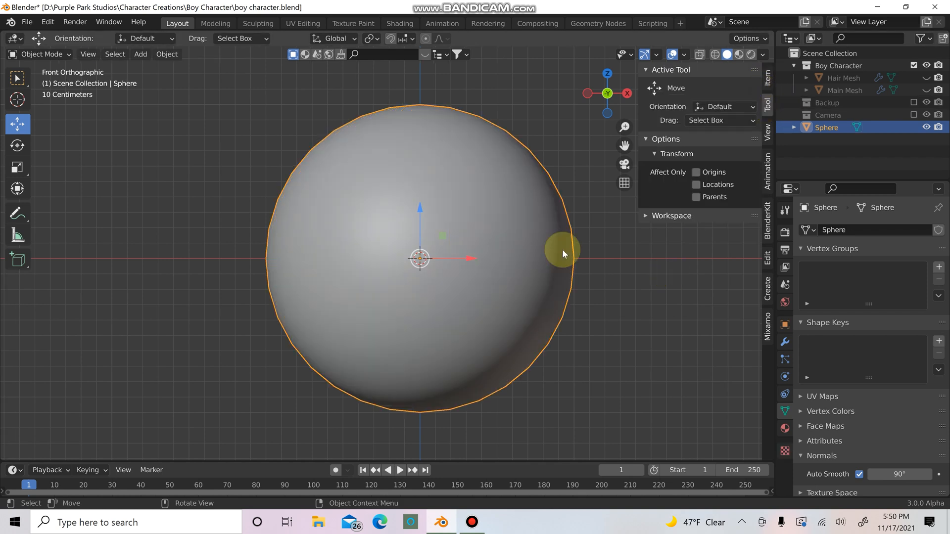
left_click(767, 82)
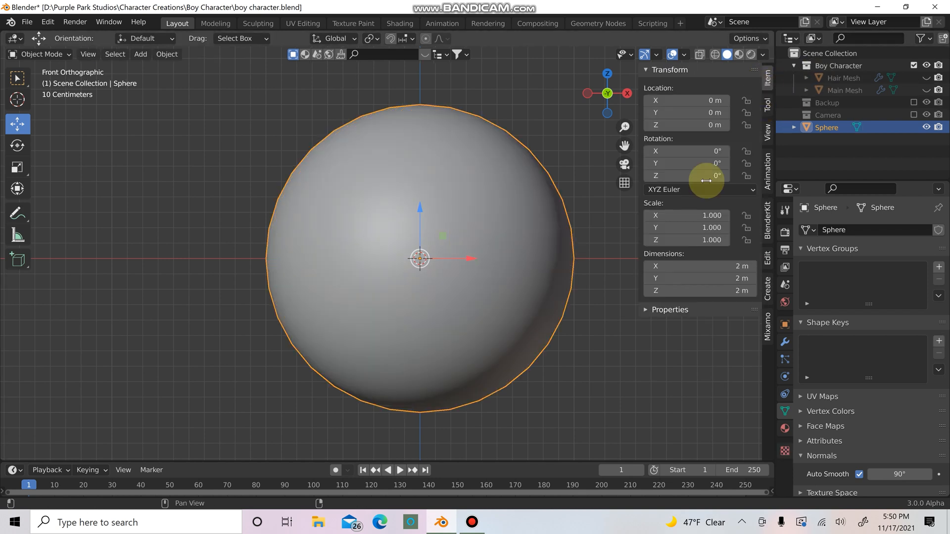
left_click(713, 153)
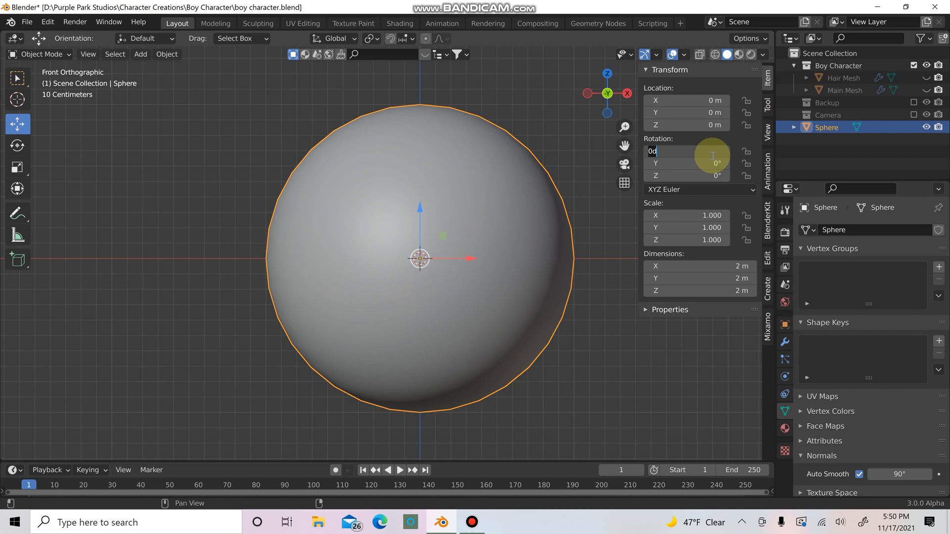
key("Return")
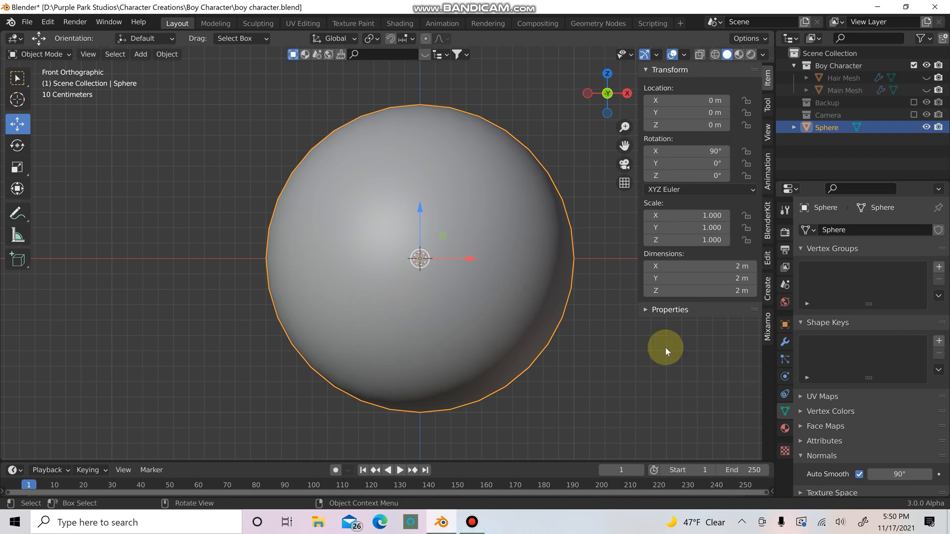
key("n")
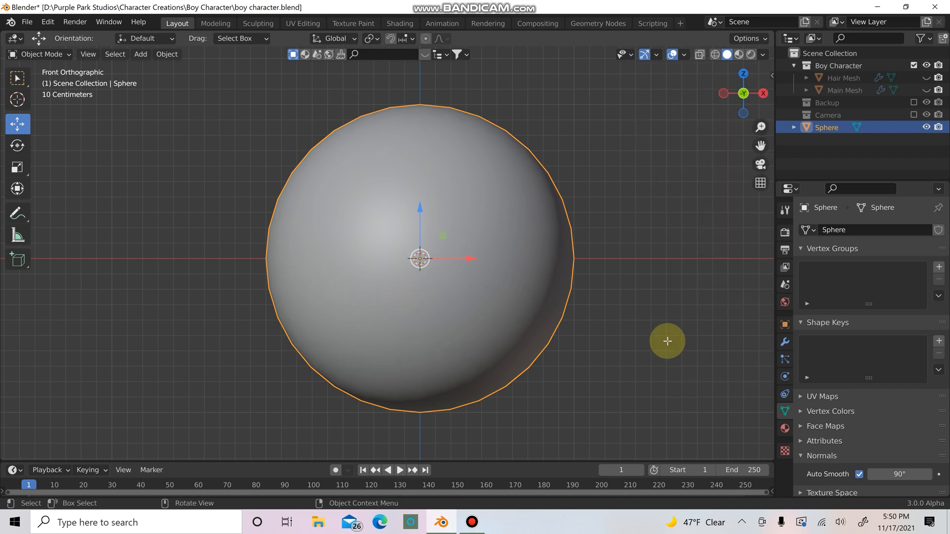
Enter Edit Mode on the rotated sphere and deselect all geometry, facing its pole in the front view.
key("Tab")
scroll(455, 277, "up", 1)
key("alt+a")
scroll(613, 295, "down", 4)
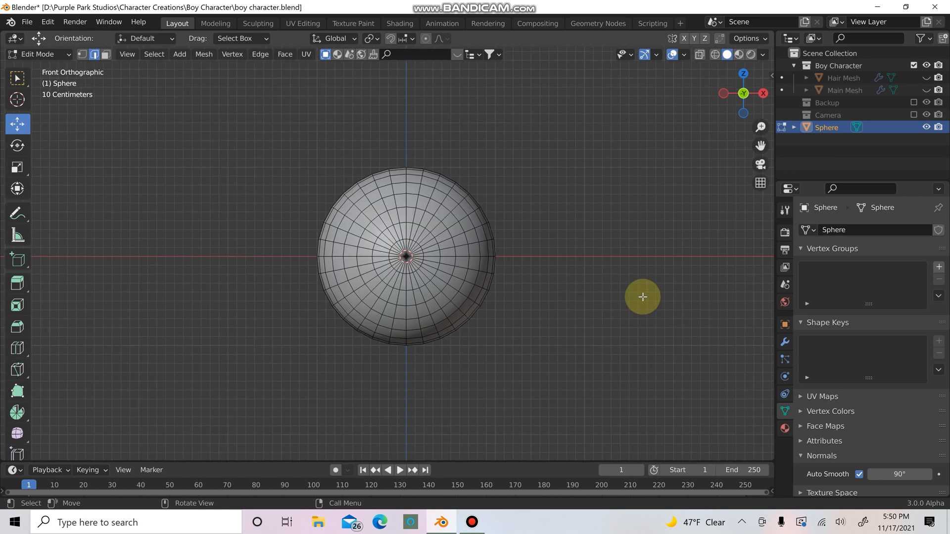
middle_click_drag(640, 294, 678, 308)
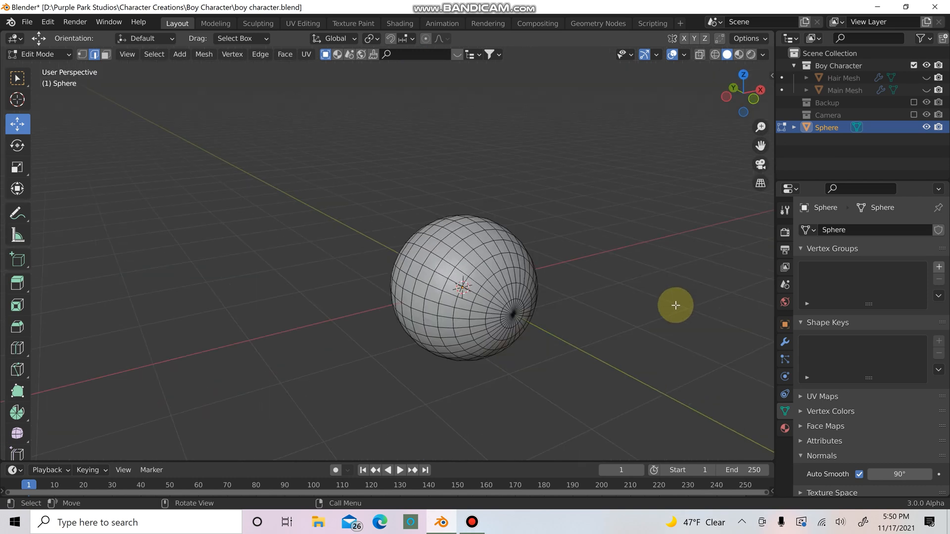
key("KP_1")
scroll(509, 288, "up", 8)
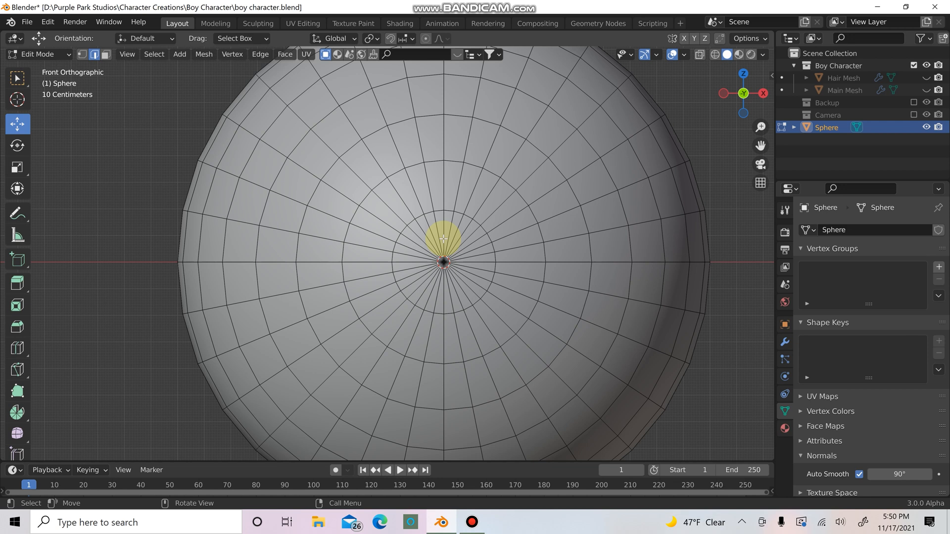
Select the vertical line of edges running from the sphere's front pole up to its upper rim.
left_click(444, 237)
left_click(444, 195, "shift")
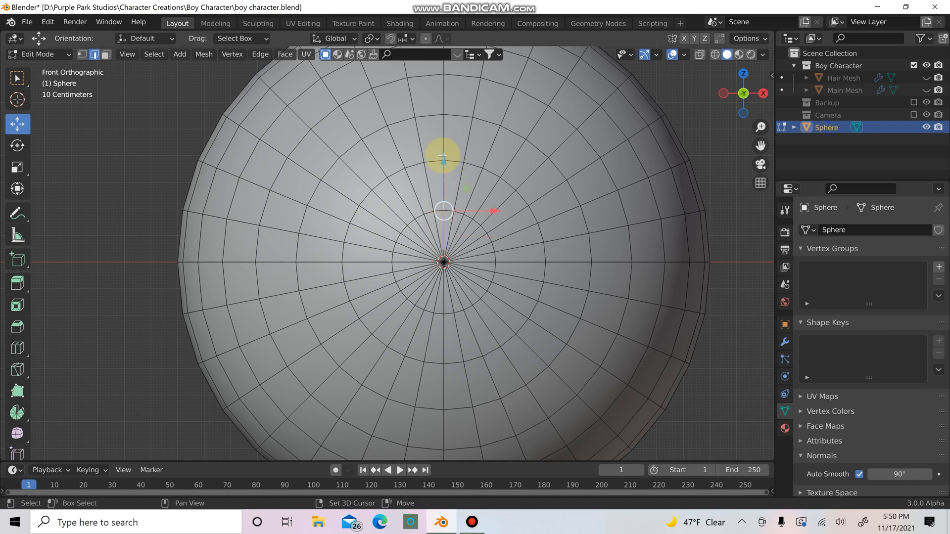
left_click(442, 127, "shift")
left_click(445, 106, "shift")
middle_click_drag(499, 147, 486, 216, "shift")
left_click(430, 109, "shift")
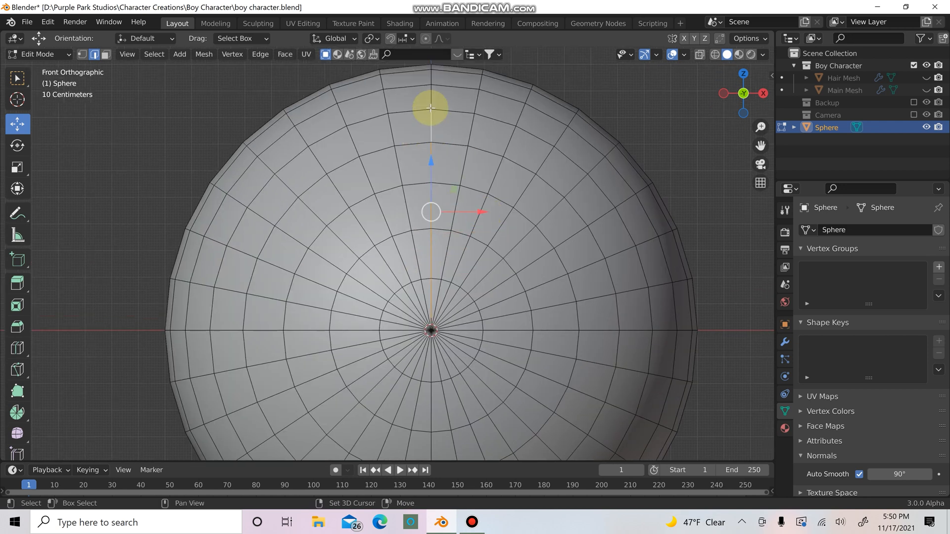
left_click(436, 77, "shift")
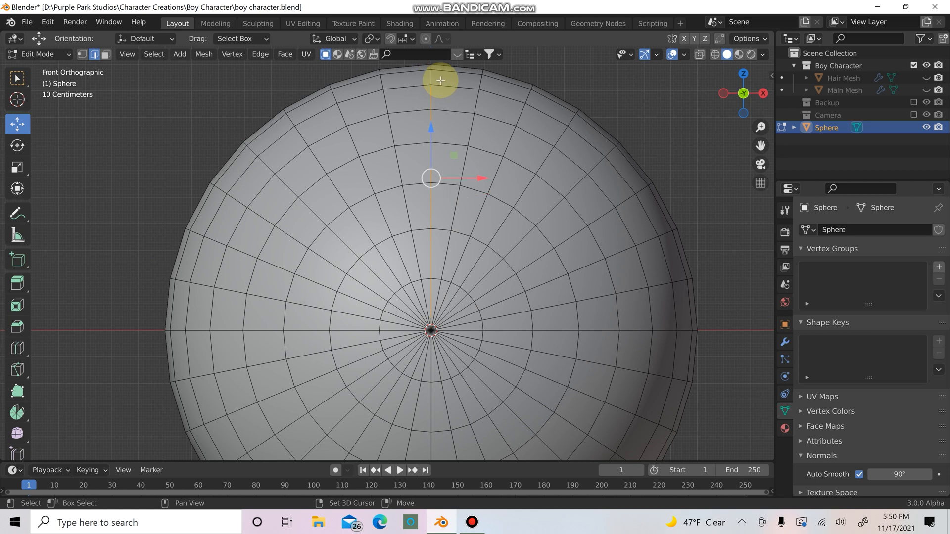
left_click(431, 70, "shift")
left_click(431, 67, "shift")
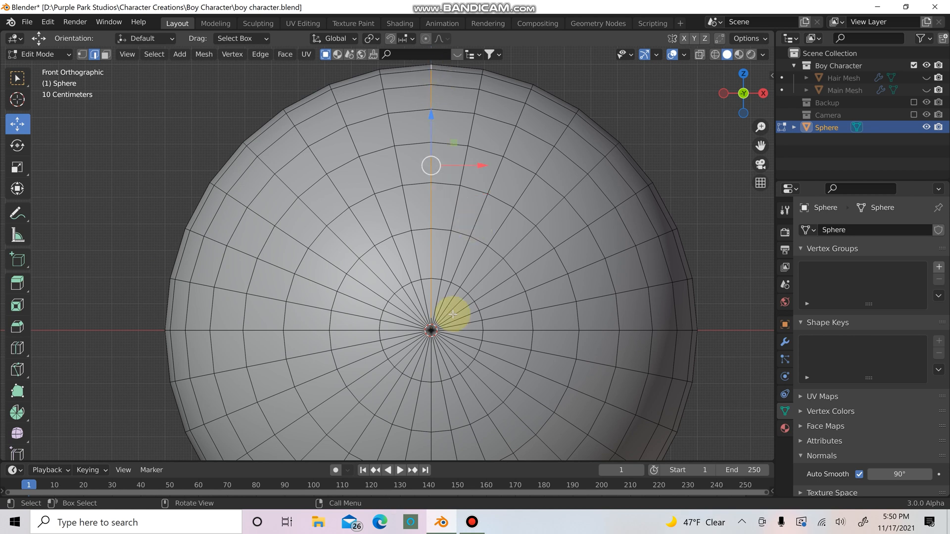
Add the vertical line of edges from the front pole down to the sphere's lower rim to the selection.
middle_click_drag(441, 363, 412, 254, "shift")
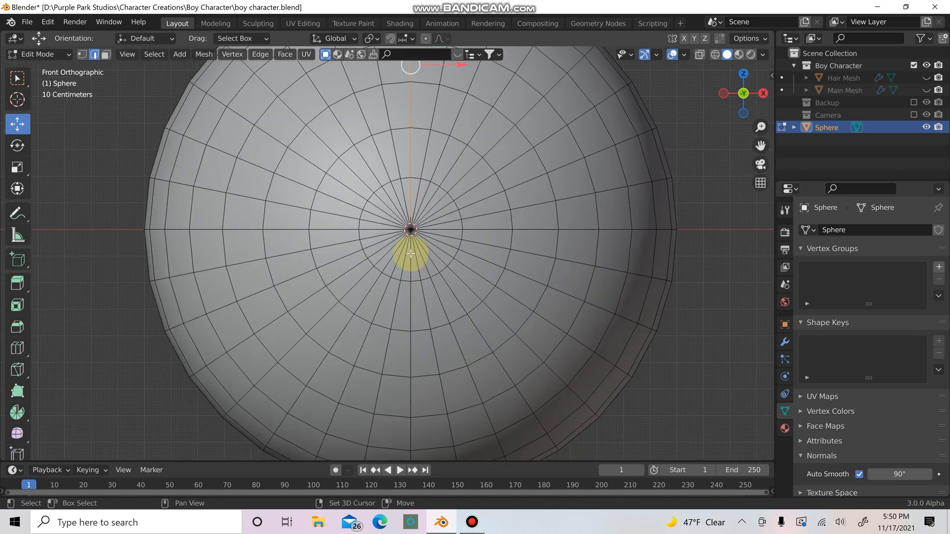
left_click(411, 255, "shift")
left_click(410, 300, "shift")
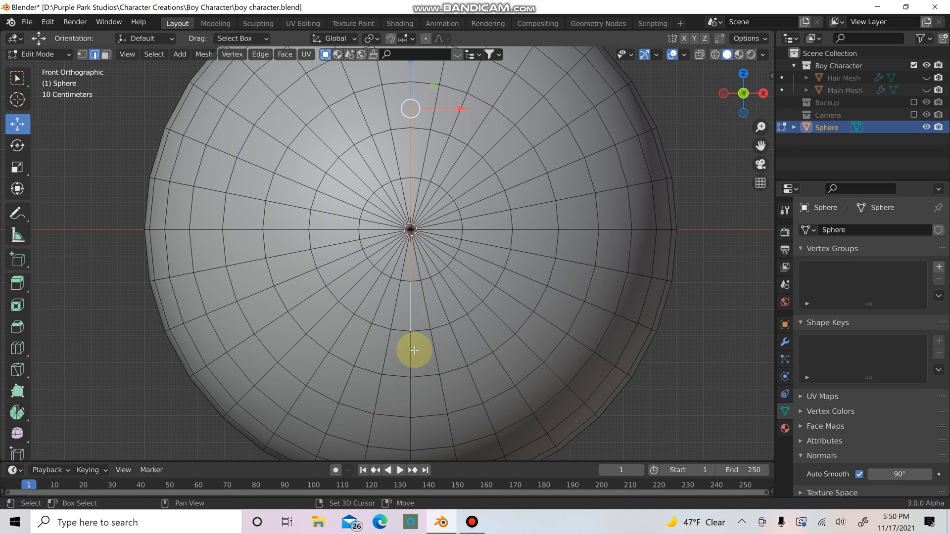
left_click(411, 352, "shift")
left_click(409, 384, "shift")
scroll(460, 238, "down", 5, "shift")
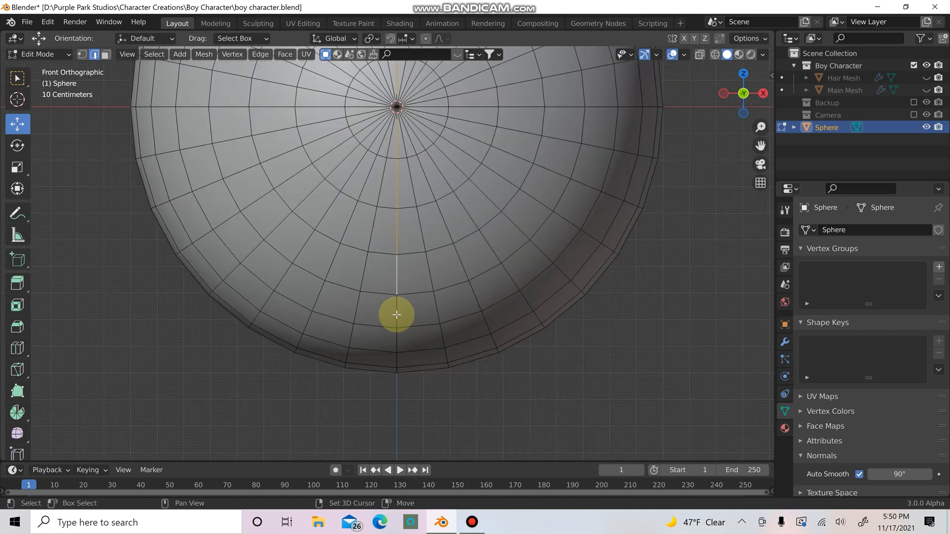
left_click(397, 314, "shift")
left_click(395, 340, "shift")
left_click(396, 364, "shift")
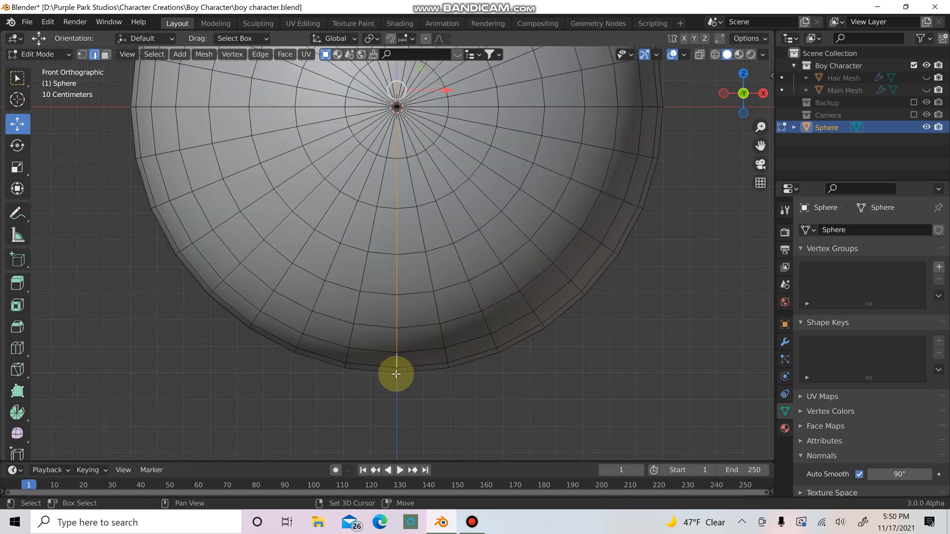
left_click(396, 371, "shift")
Extend the selection with the horizontal line of edges from the front pole to the rim on the sphere's positive X side.
middle_click_drag(508, 254, 481, 356, "shift")
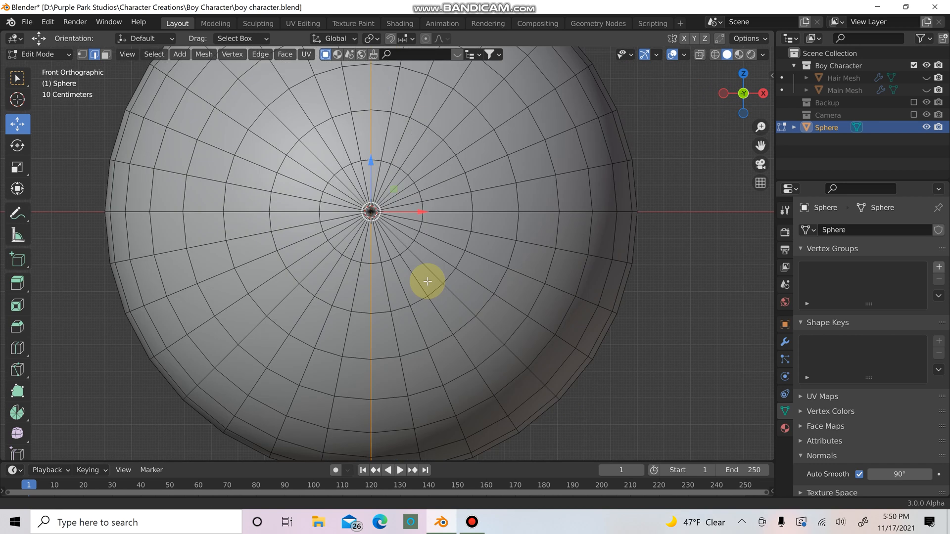
scroll(408, 217, "up", 1)
left_click(393, 206, "shift")
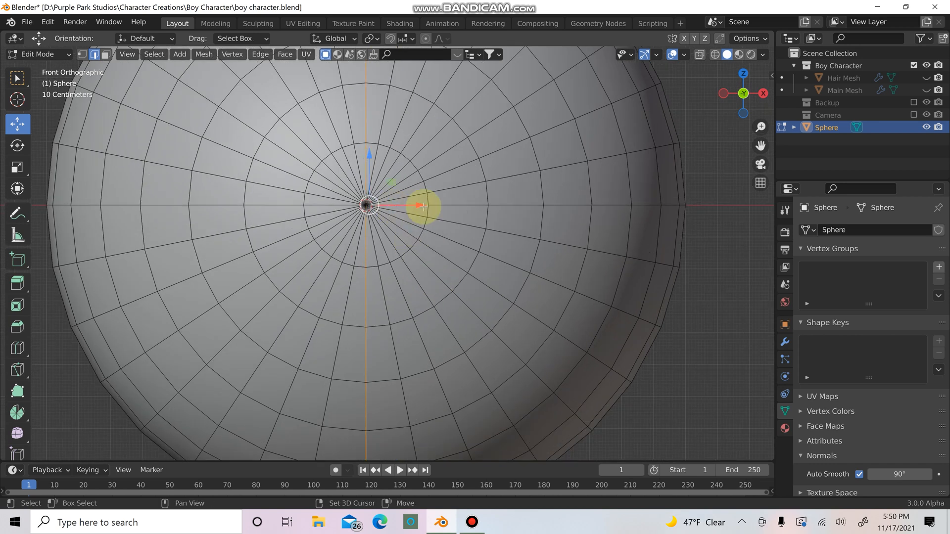
left_click(458, 206, "shift")
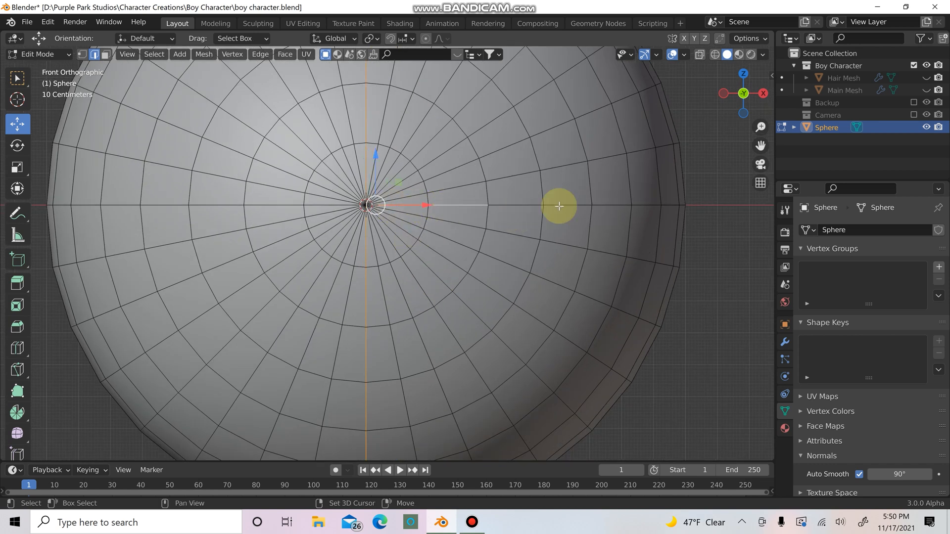
left_click(539, 205, "shift")
left_click(614, 206, "shift")
left_click(628, 206, "shift")
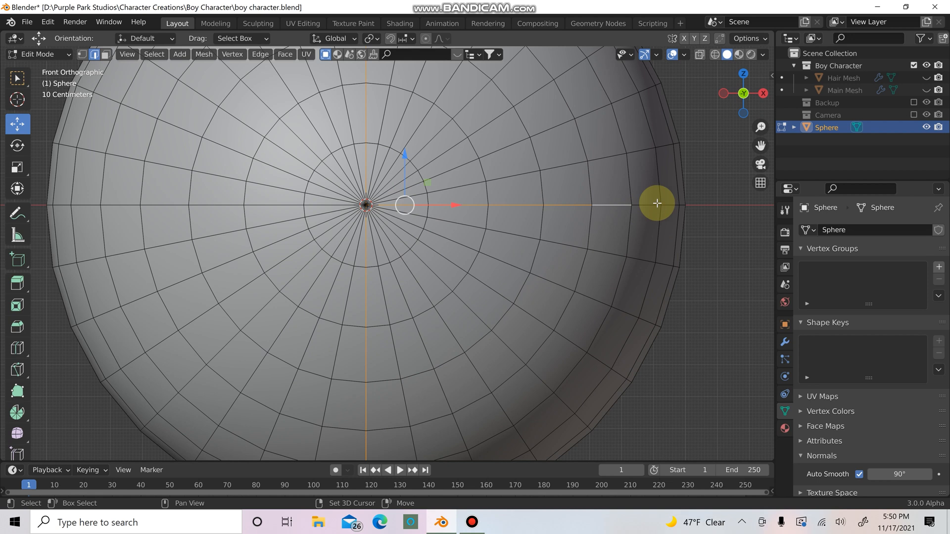
left_click(662, 206, "shift")
left_click(677, 205, "shift")
left_click(681, 205, "shift")
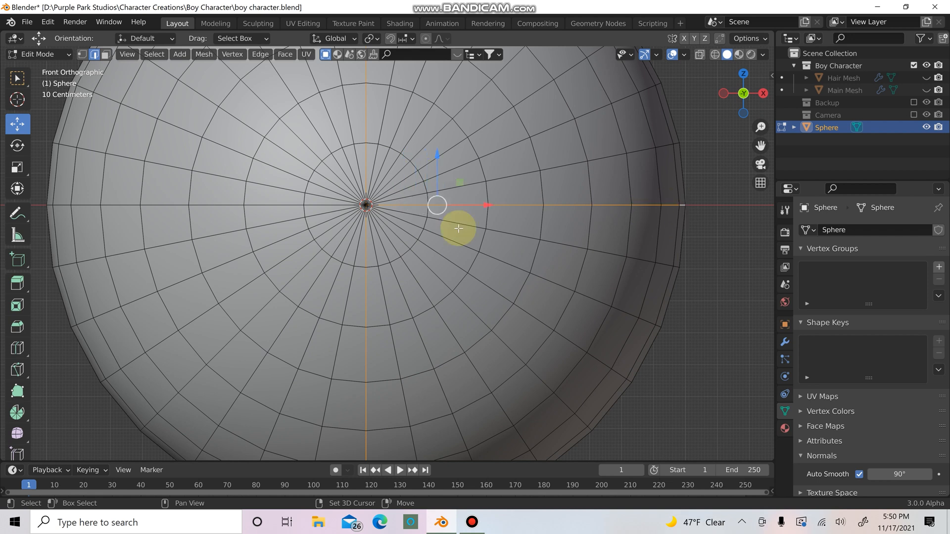
Add the horizontal line of edges from the front pole to the rim on the sphere's negative X side to the selection.
left_click(288, 205, "shift")
left_click(322, 204, "shift")
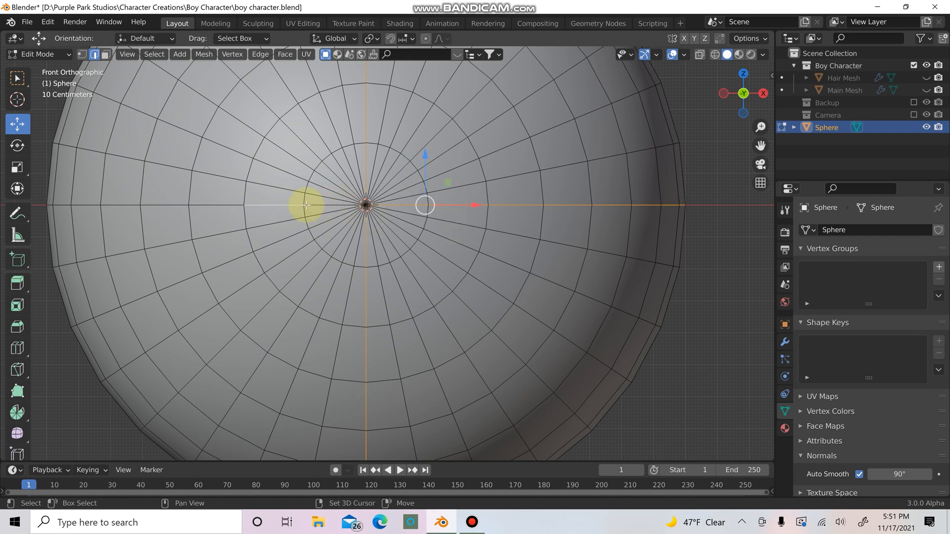
left_click(216, 206, "shift")
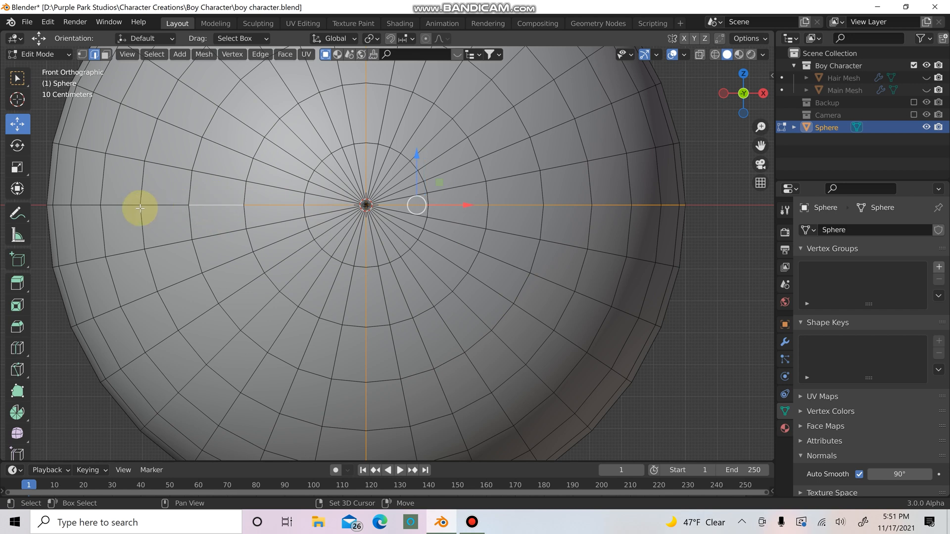
left_click(159, 206, "shift")
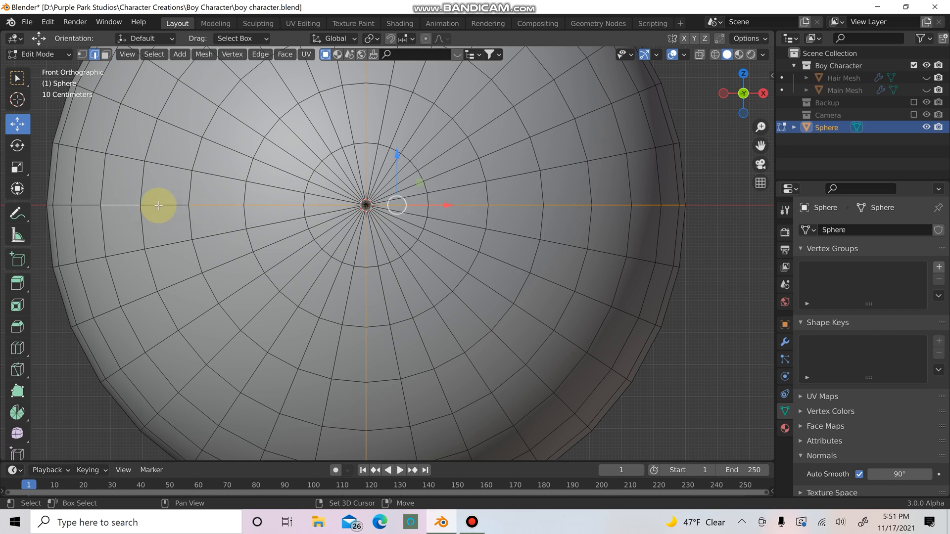
left_click(83, 204, "shift")
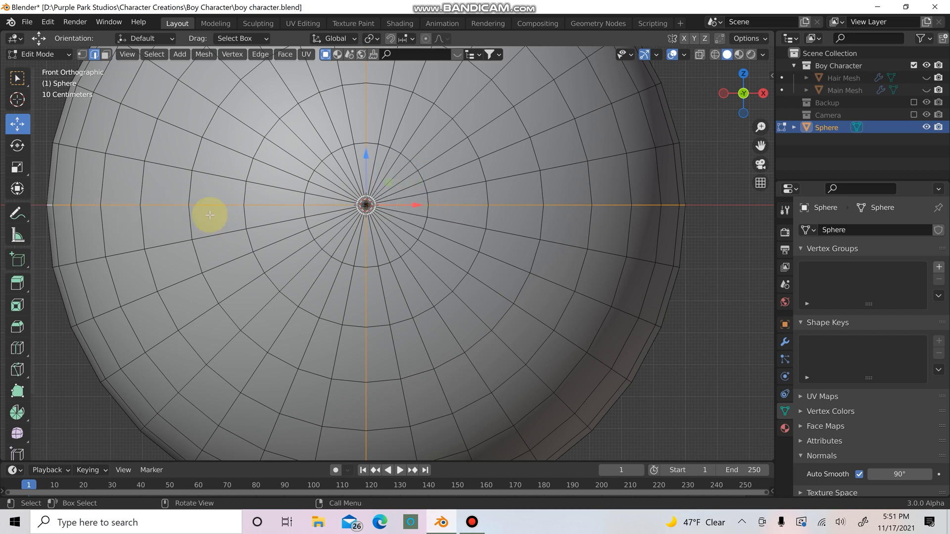
Mark the selected cross of edges around the sphere's front pole as UV seams.
scroll(347, 228, "down", 5)
middle_click_drag(377, 229, 506, 292)
scroll(465, 254, "down", 4)
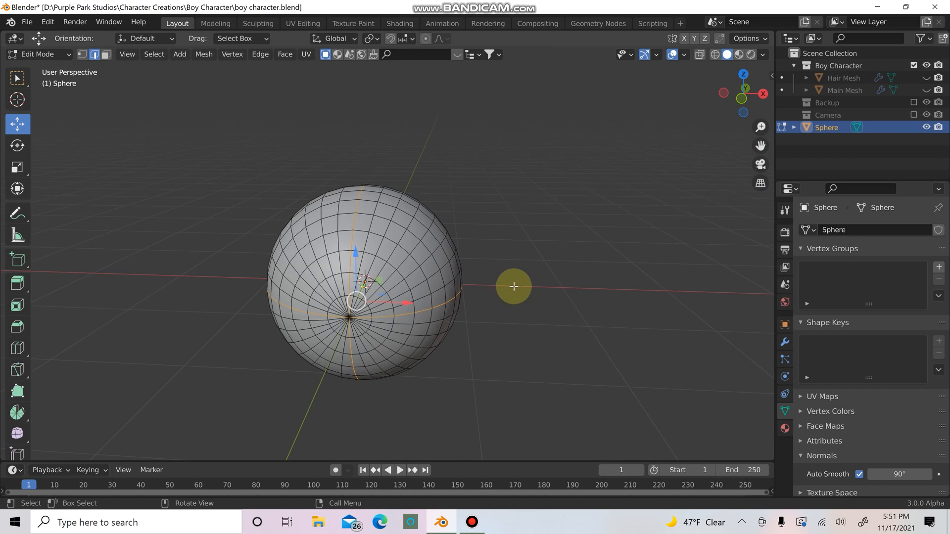
key("u")
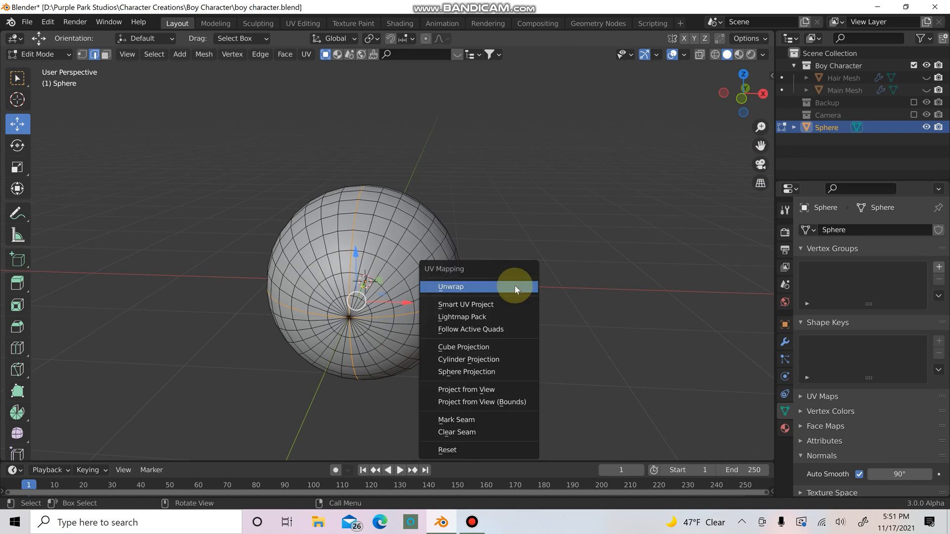
left_click(488, 420)
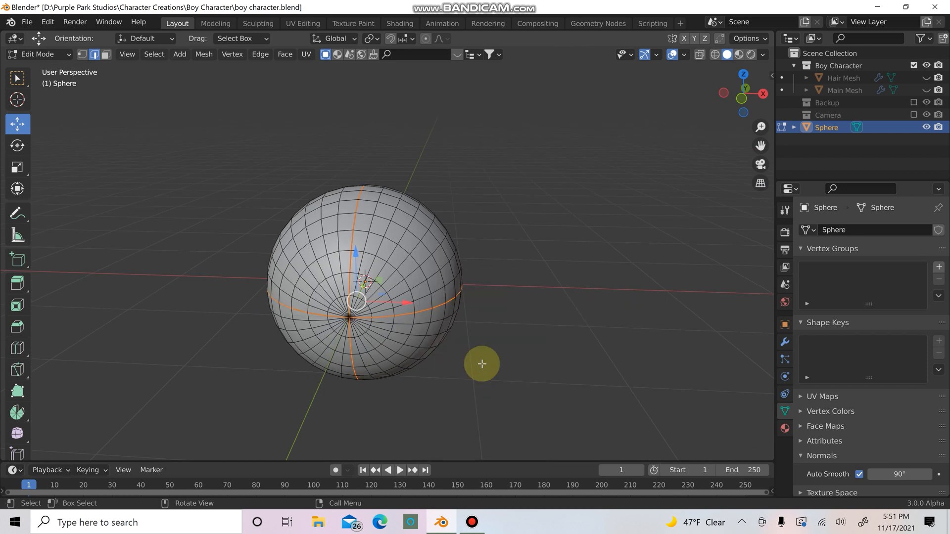
Select all of the sphere's geometry and unwrap it along the marked seams.
mouse_move(521, 354)
middle_mouse_down()
mouse_move(604, 345)
mouse_move(522, 341)
middle_mouse_up()
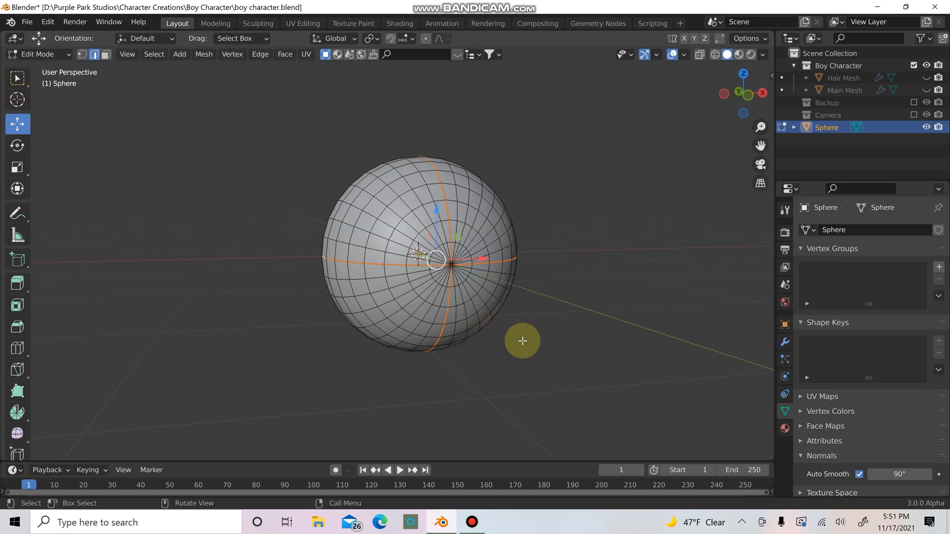
scroll(523, 340, "up", 3)
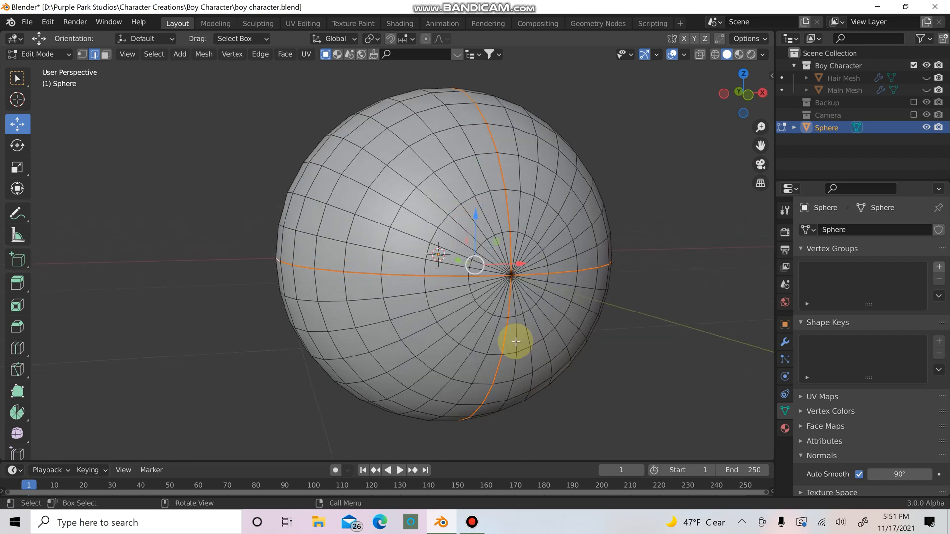
scroll(561, 343, "down", 2)
mouse_move(559, 342)
middle_mouse_down()
mouse_move(471, 342)
mouse_move(572, 341)
middle_mouse_up()
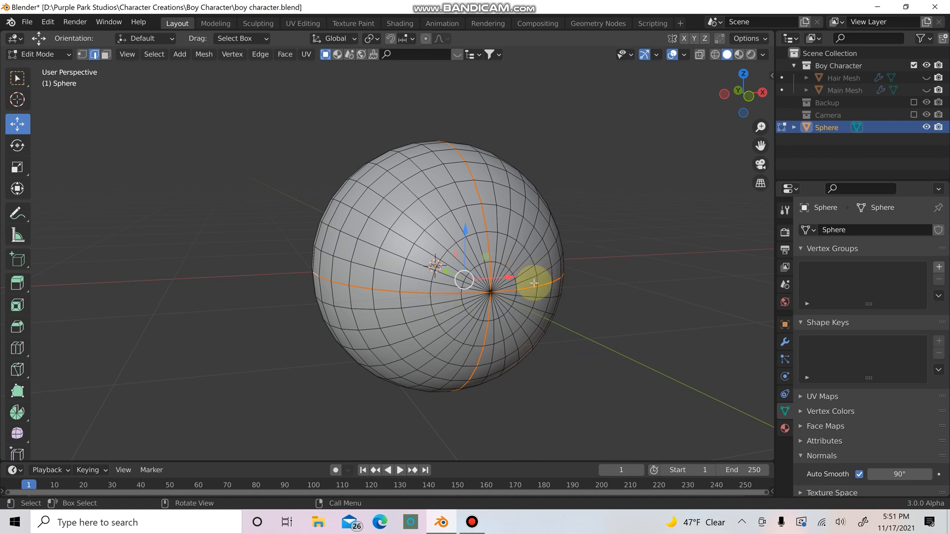
key("a")
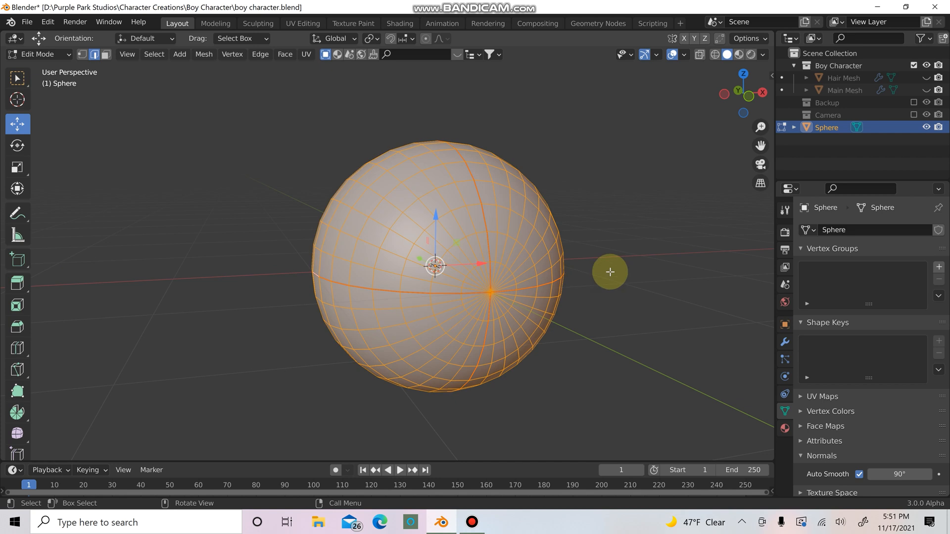
key("u")
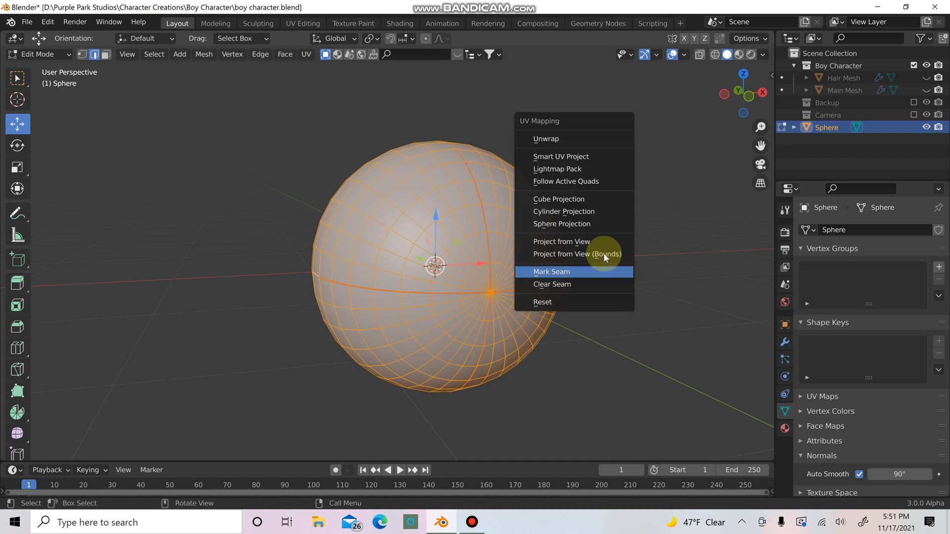
left_click(556, 140)
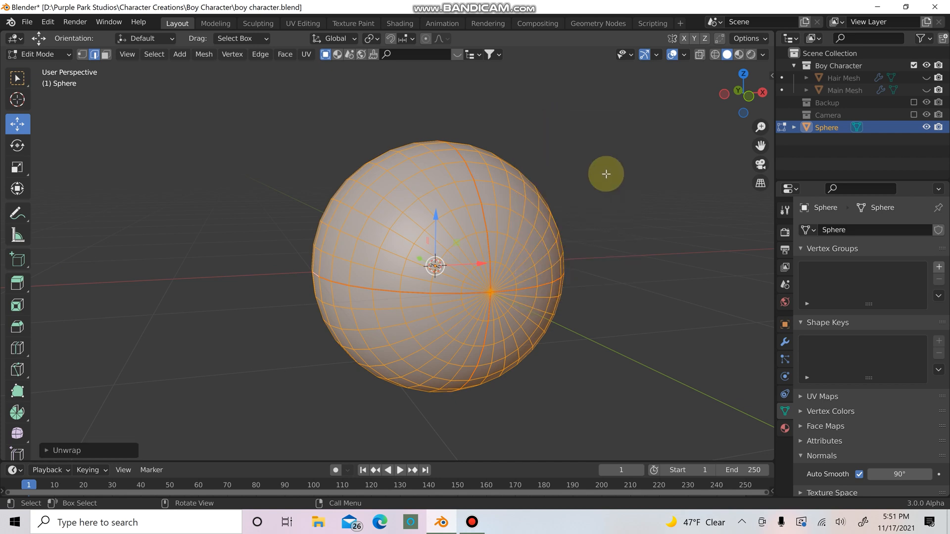
Return the sphere to Object Mode, deselect it, and save the boy character file.
key("Tab")
left_click(623, 194)
left_click(34, 24)
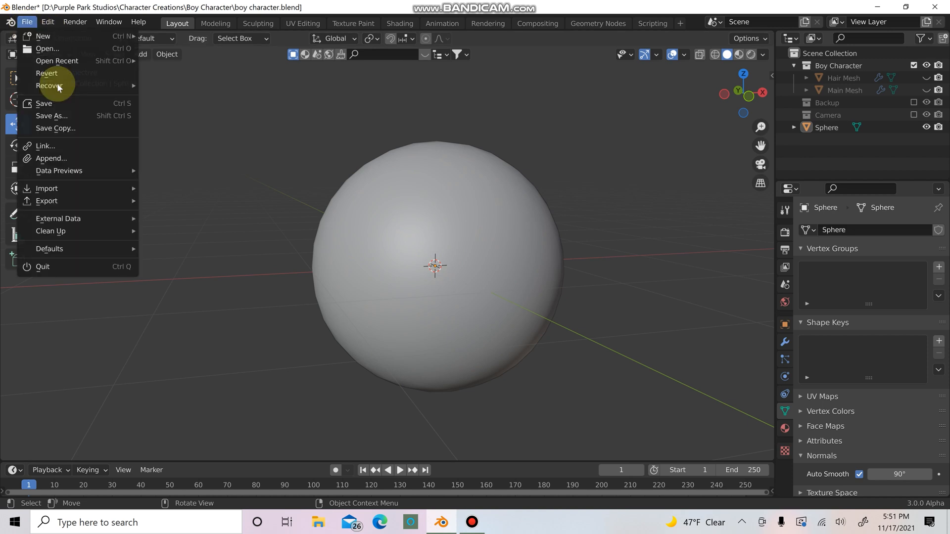
left_click(488, 168)
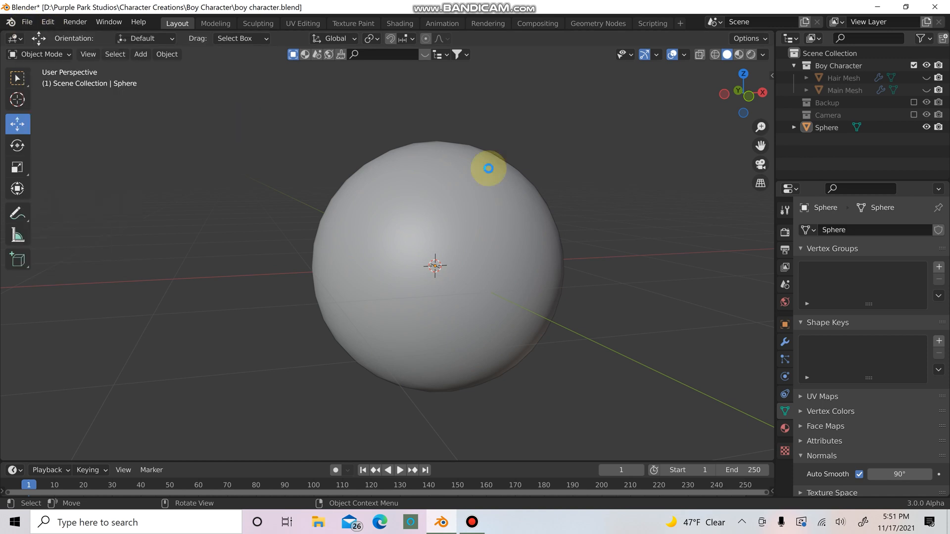
key("ctrl+s")
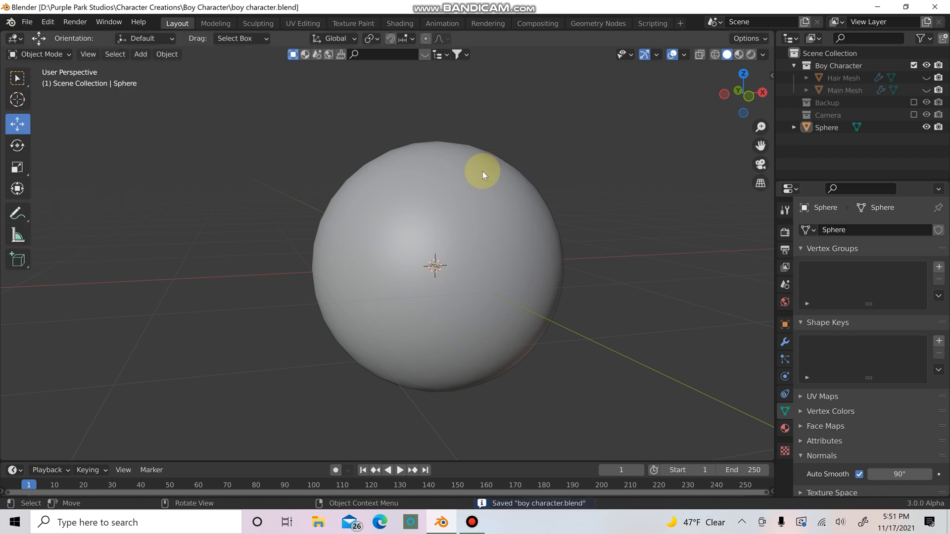
Examine the sphere's unwrapped UV layout in the UV Editing workspace and return to the Layout workspace in Object Mode.
left_click(303, 24)
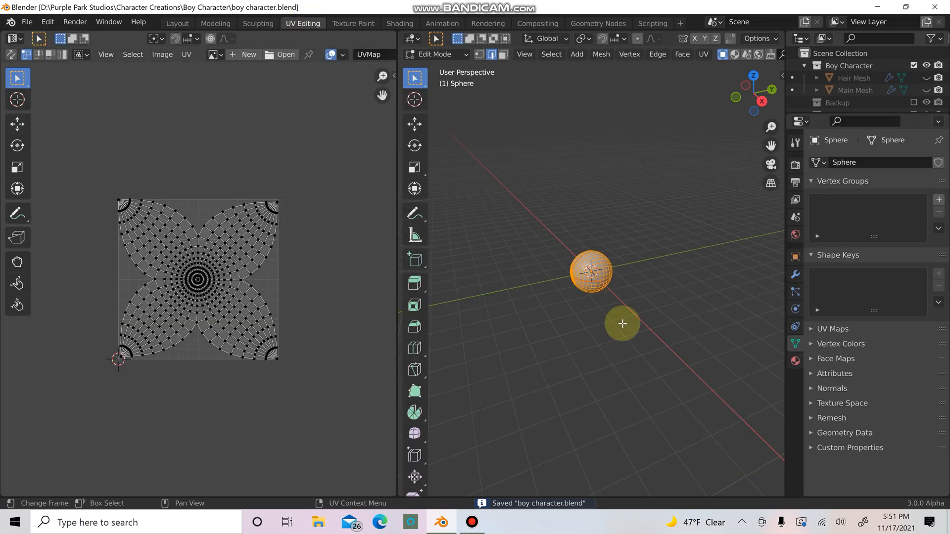
scroll(643, 302, "up", 4)
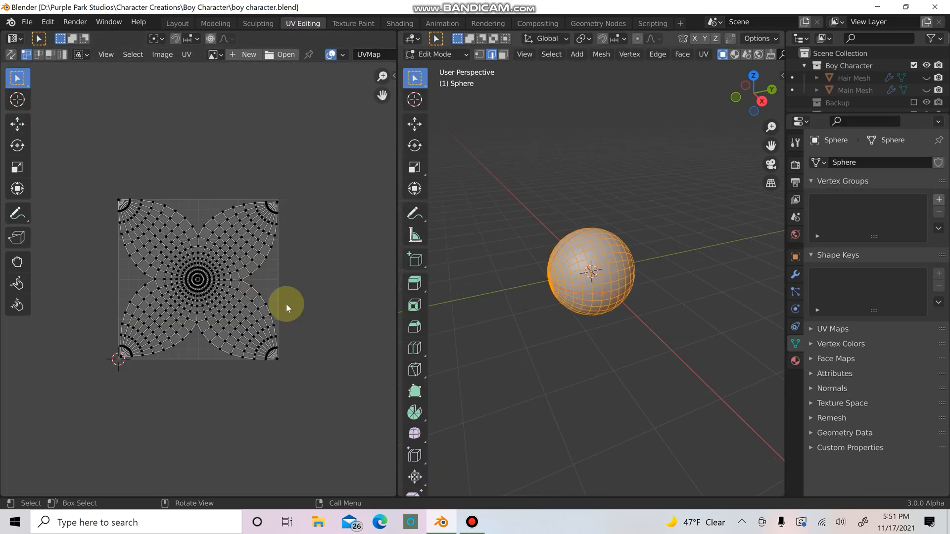
scroll(270, 286, "up", 4)
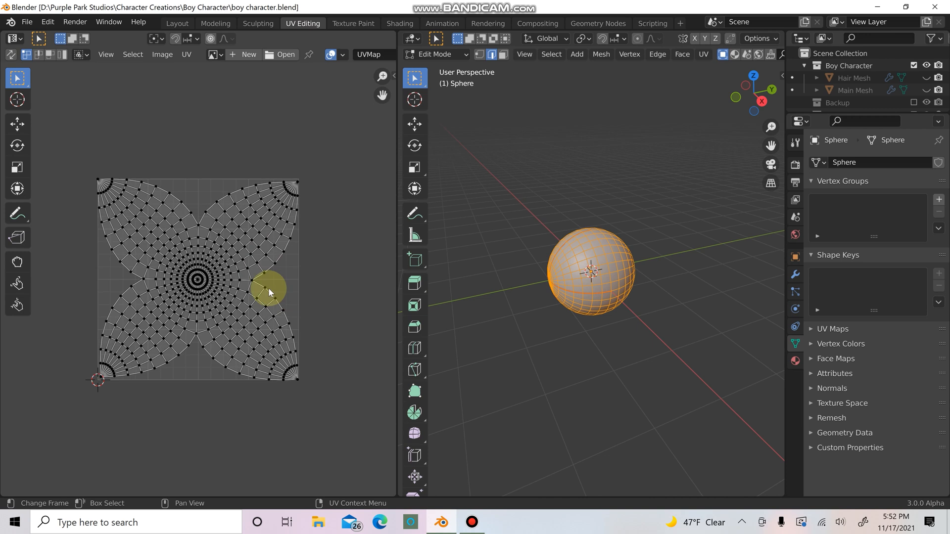
scroll(270, 285, "down", 2)
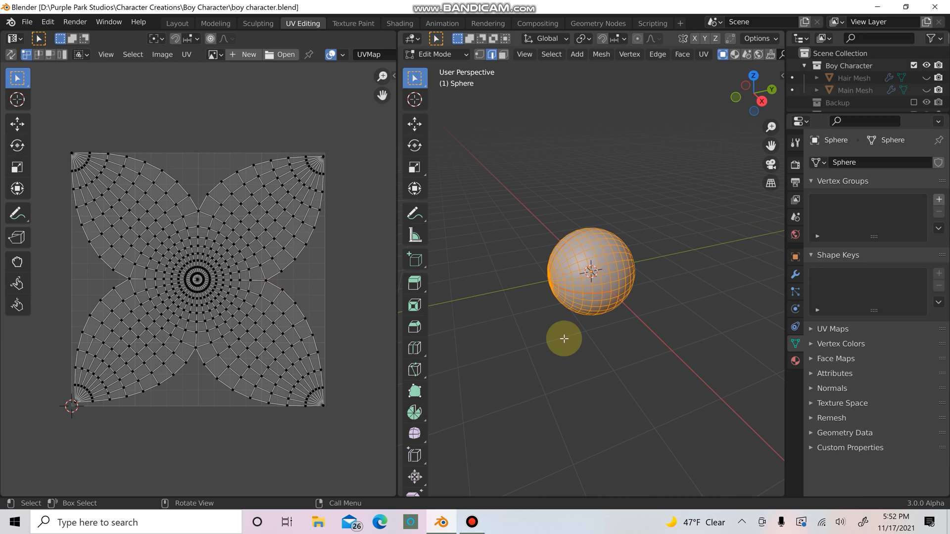
middle_click_drag(556, 334, 585, 324)
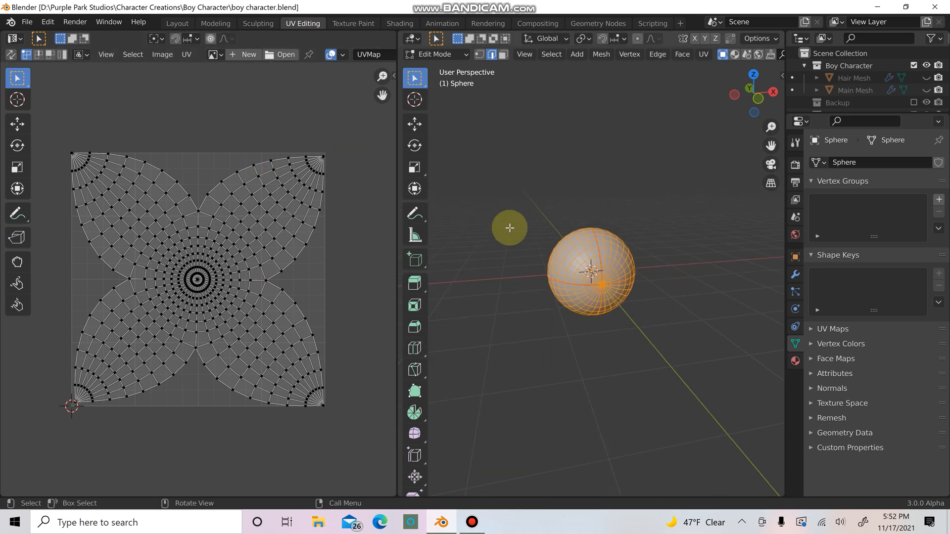
key("Tab")
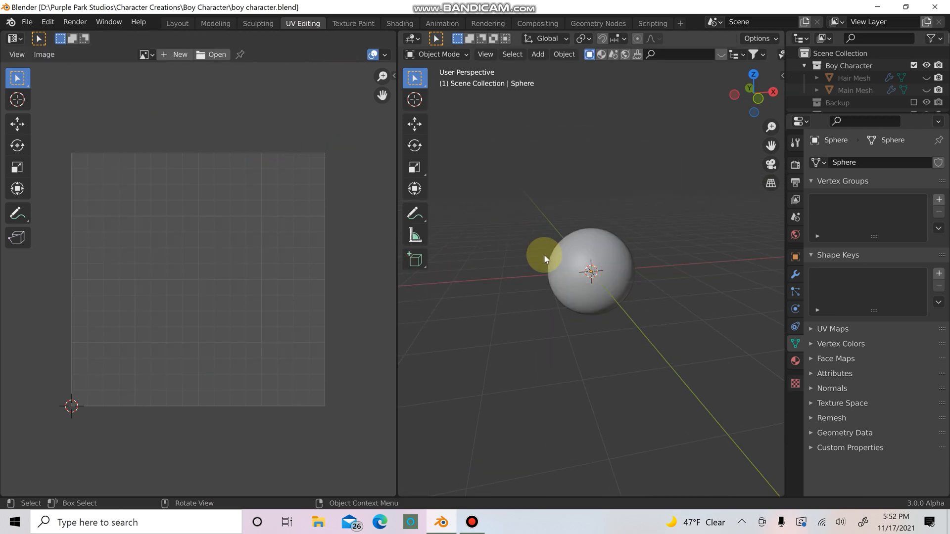
left_click(187, 22)
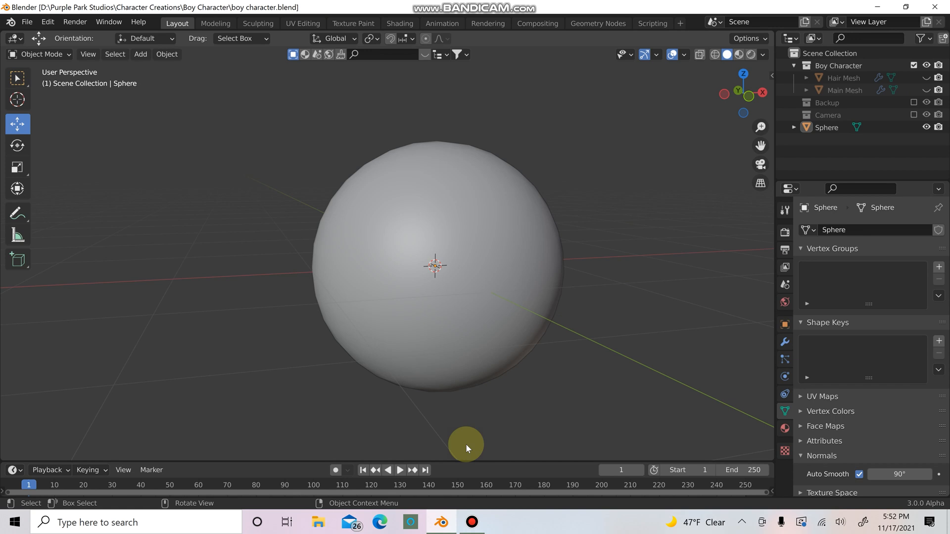
Switch to Microsoft Edge and search the web for free eye textures.
left_click(380, 522)
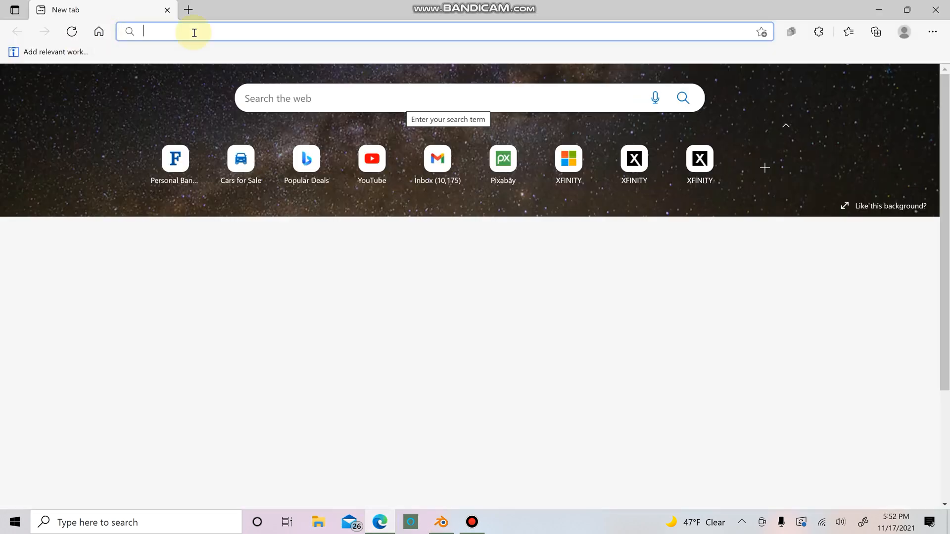
type("FREE EYE ")
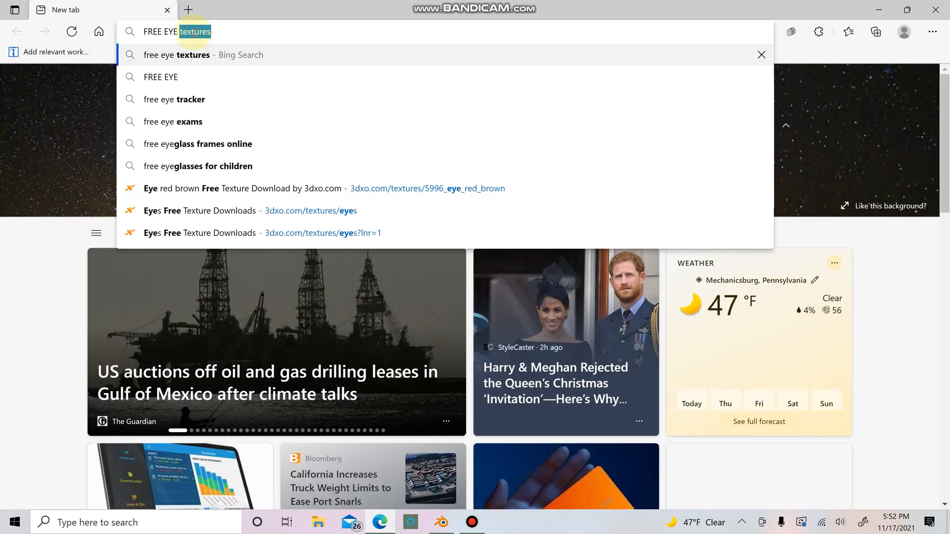
type("TEXTURES")
key("Return")
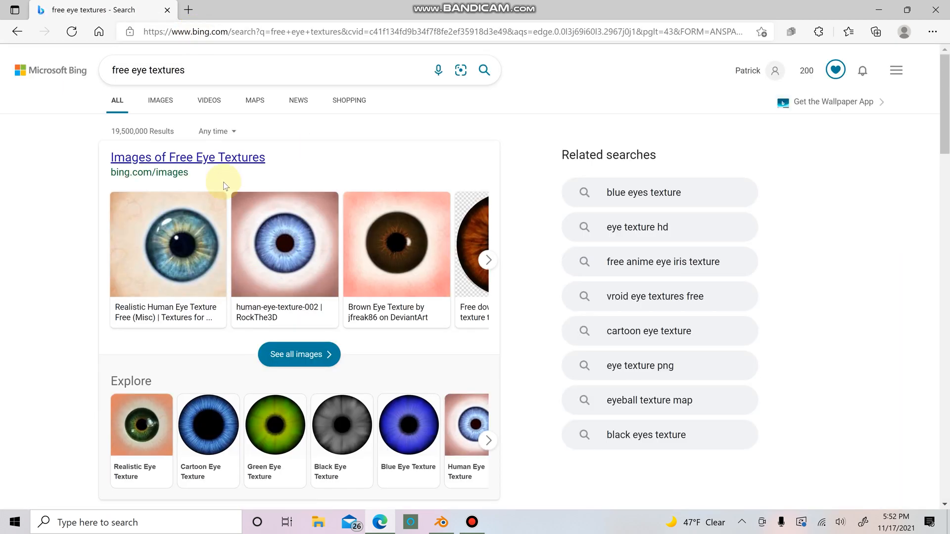
Look through the eye textures on the 3DXO free texture downloads page and close the browser tabs.
scroll(247, 233, "down", 5)
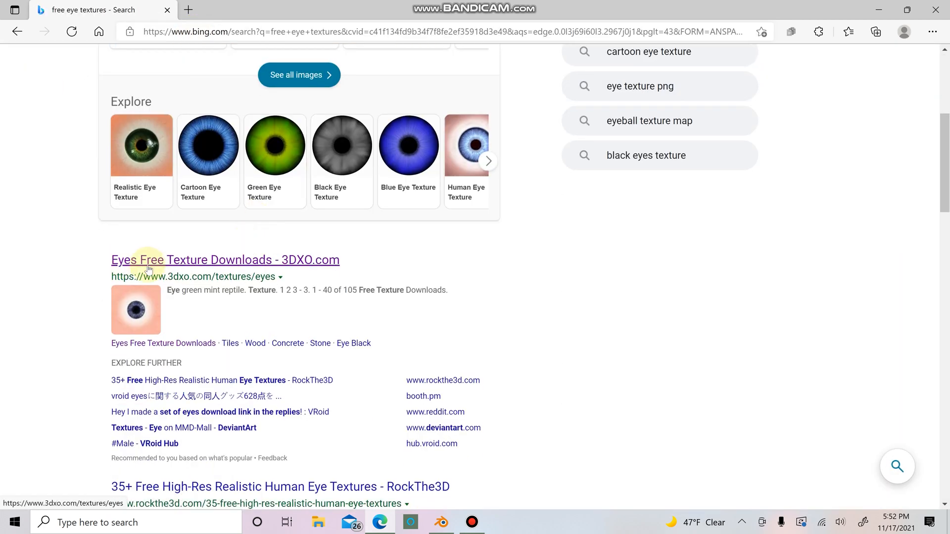
left_click(276, 259)
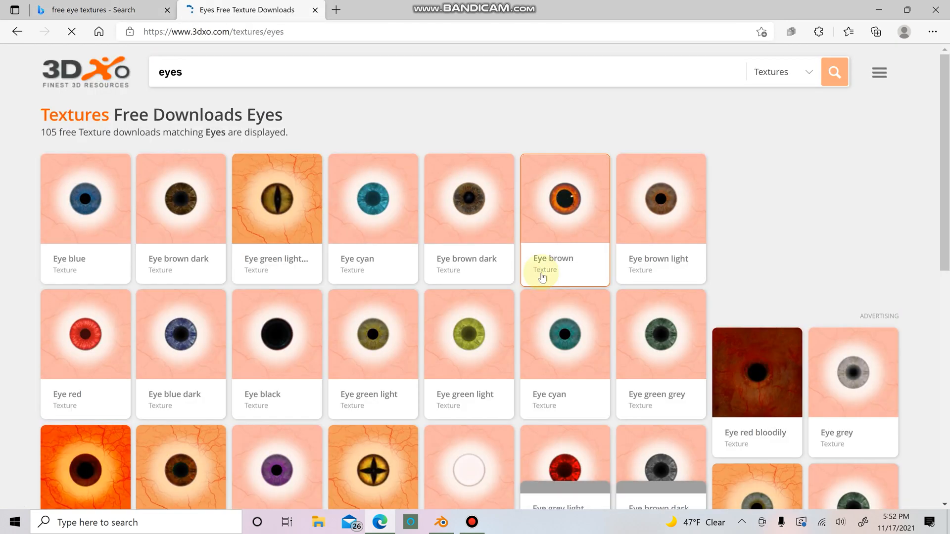
scroll(394, 227, "down", 1)
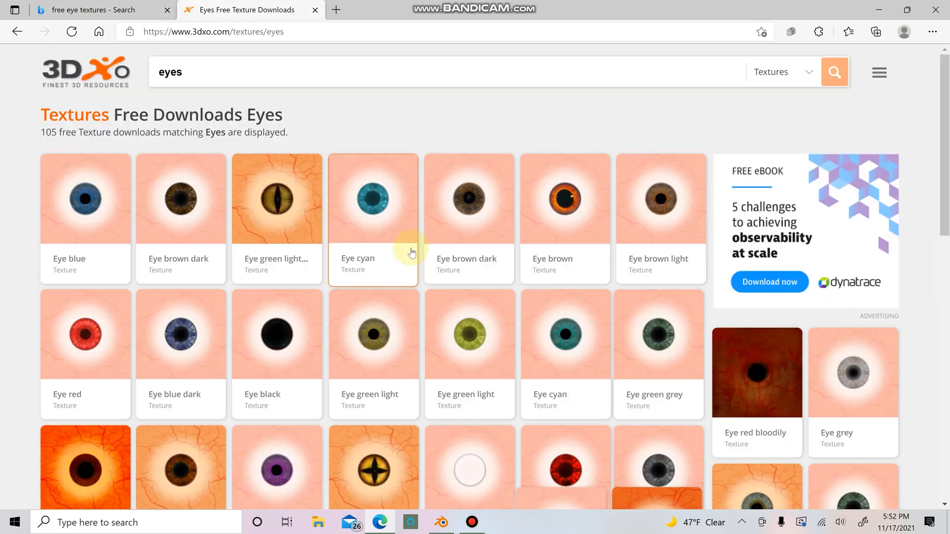
scroll(414, 250, "down", 5)
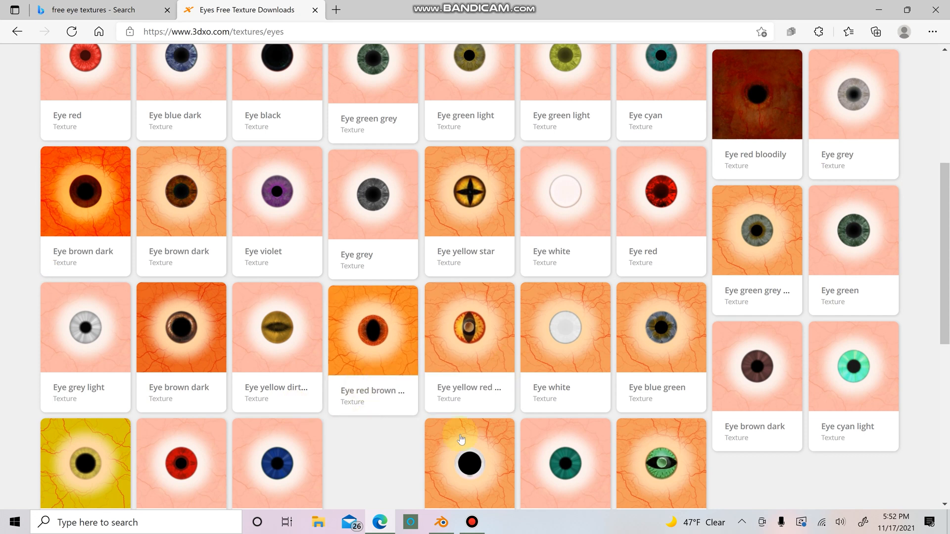
left_click(314, 10)
left_click(167, 10)
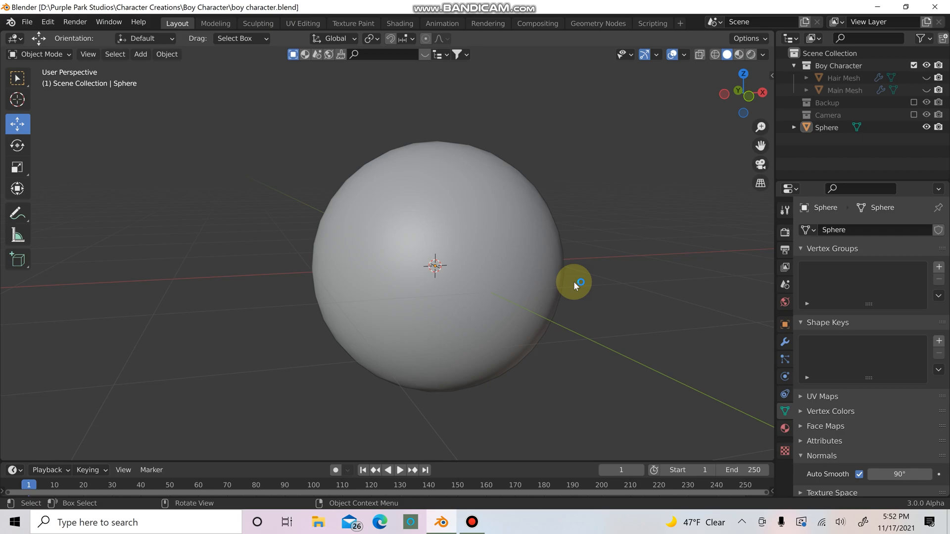
Select the sphere and create a new node-based material for it in the Shading workspace.
scroll(580, 315, "down", 3)
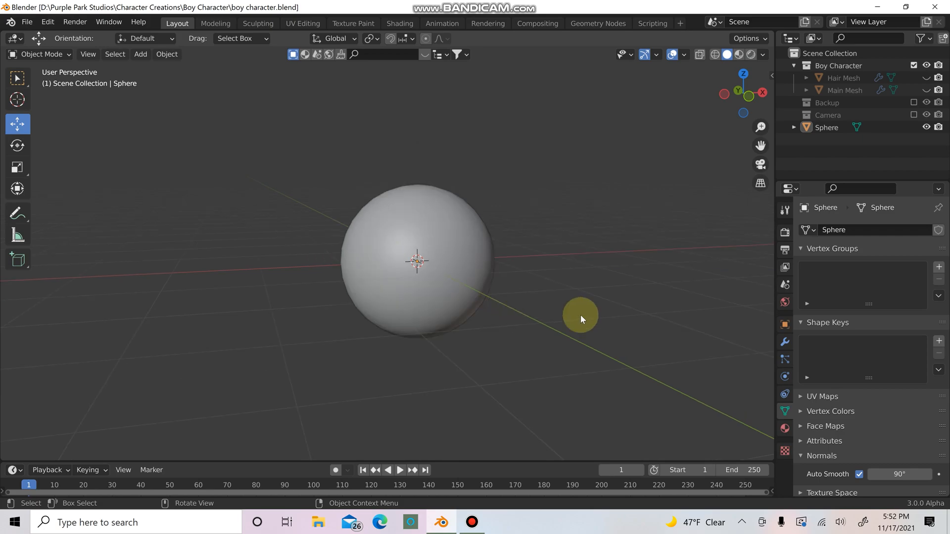
left_click(446, 254)
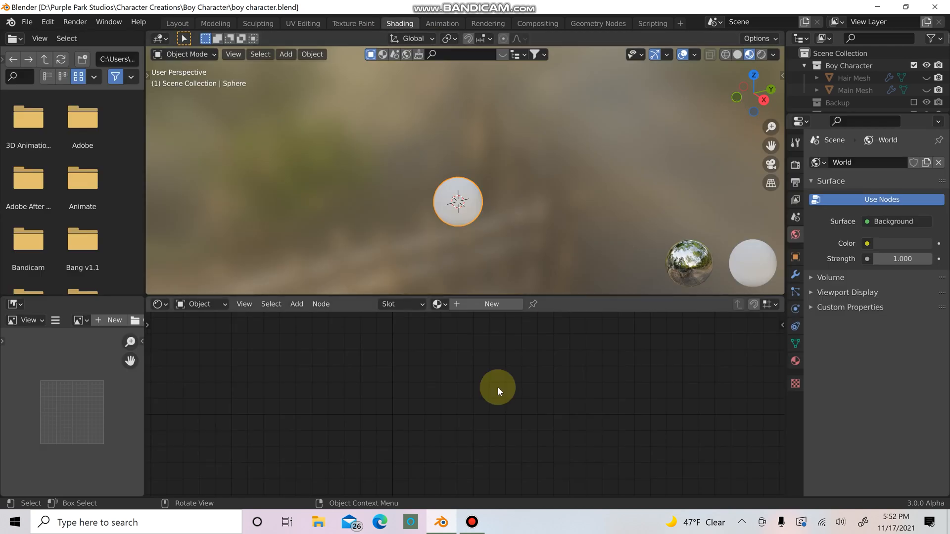
key("shift+a")
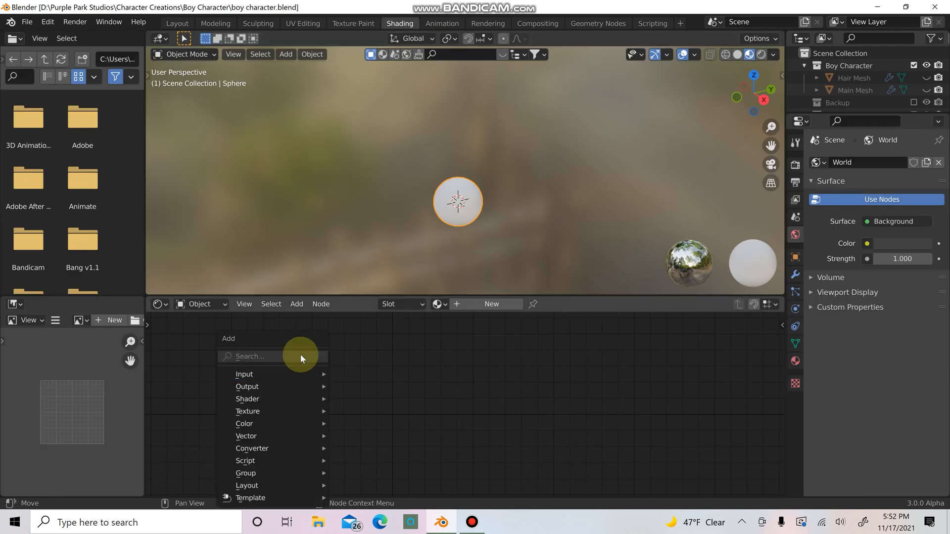
left_click(483, 301)
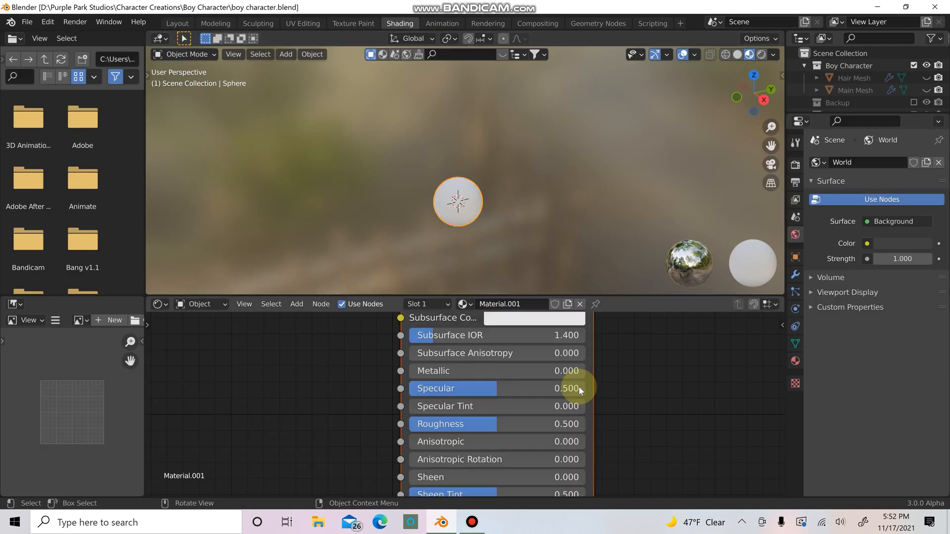
Rename the sphere's new material as EYE MATERIAL and save the Blender file.
scroll(520, 340, "down", 2)
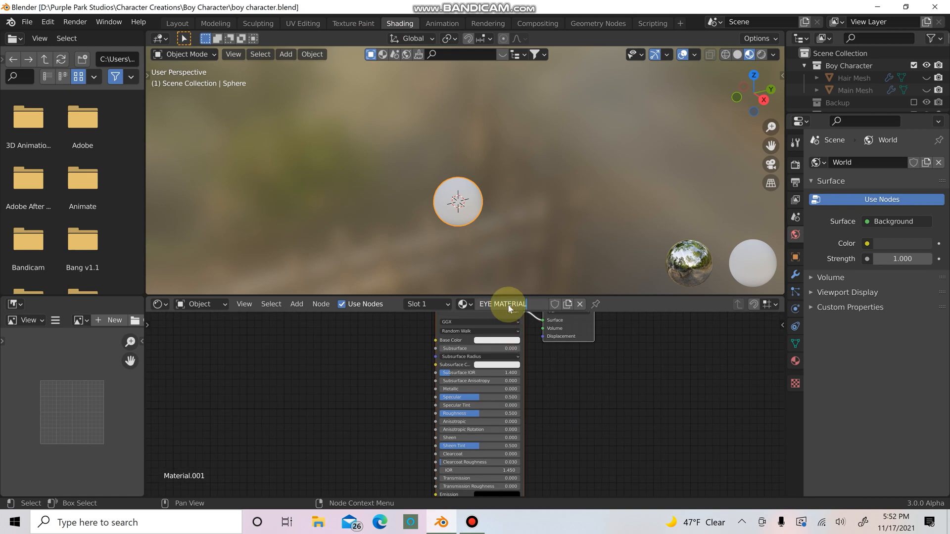
key("Return")
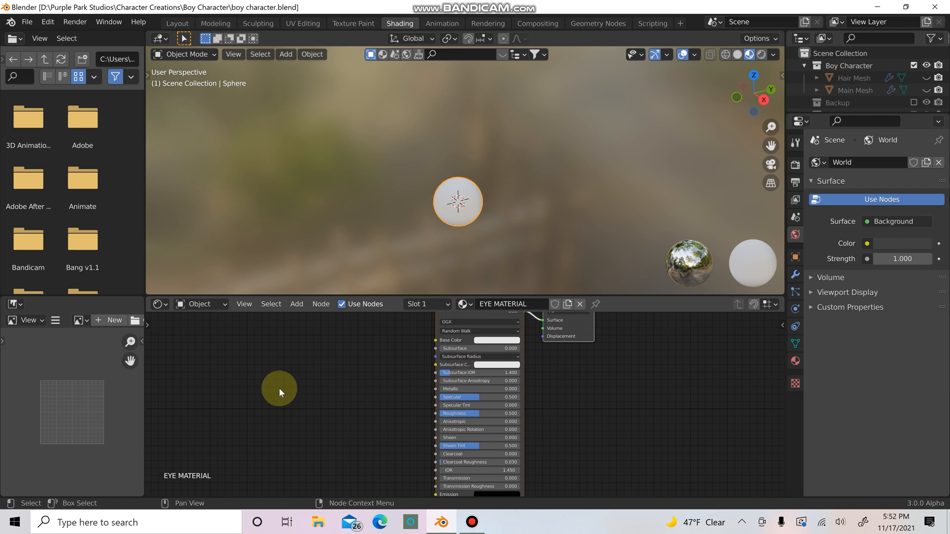
left_click(27, 22)
left_click(53, 107)
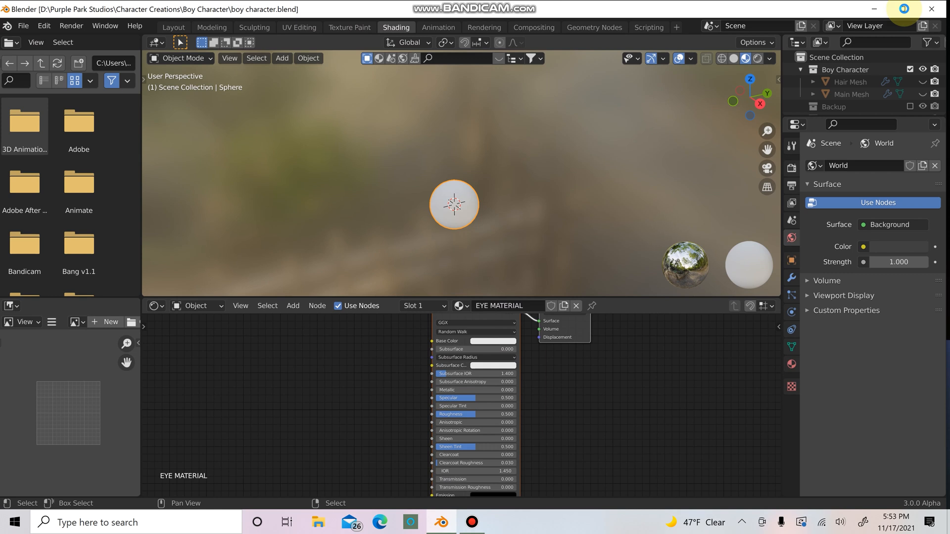
left_click(904, 9)
Add an Image Texture node beside the Principled BSDF and connect its Color output to Base Color.
scroll(413, 361, "down", 2)
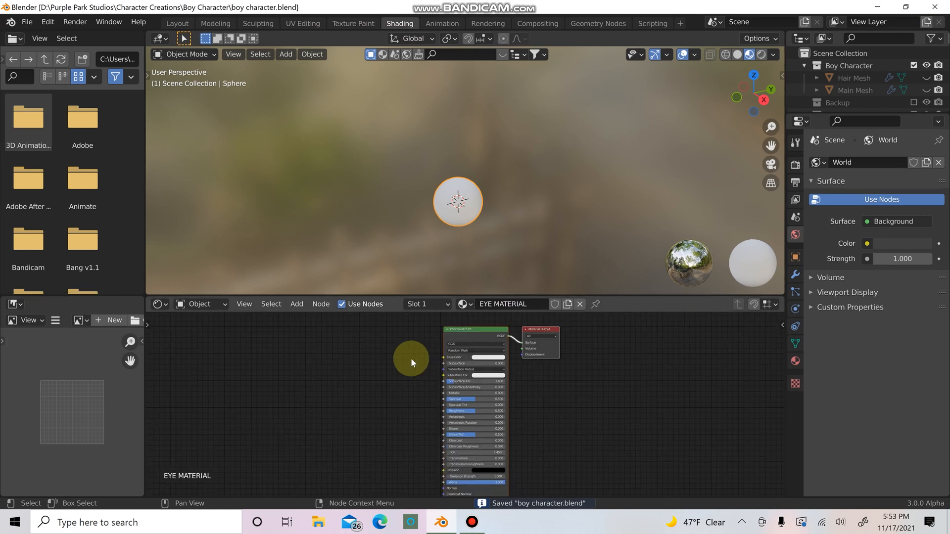
scroll(410, 358, "up", 1)
key("shift+a")
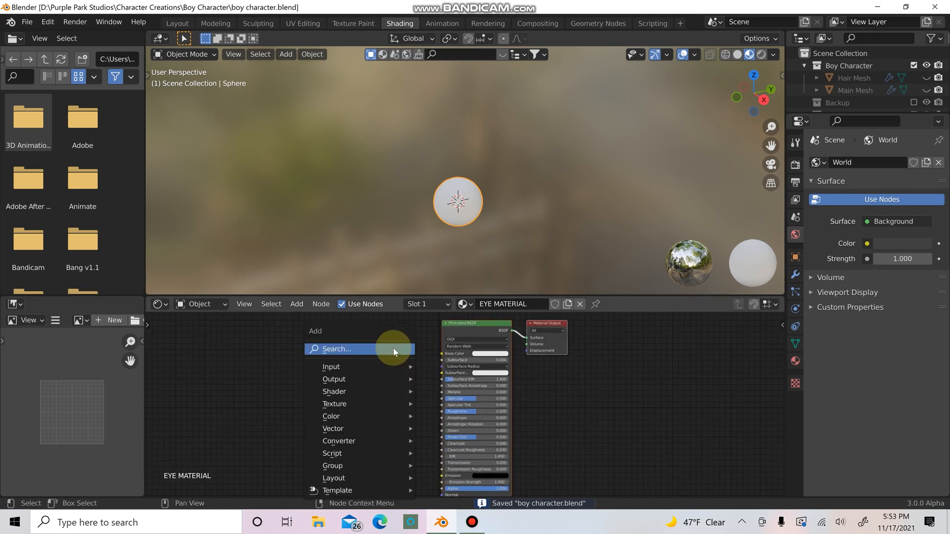
left_click(393, 350)
type("image")
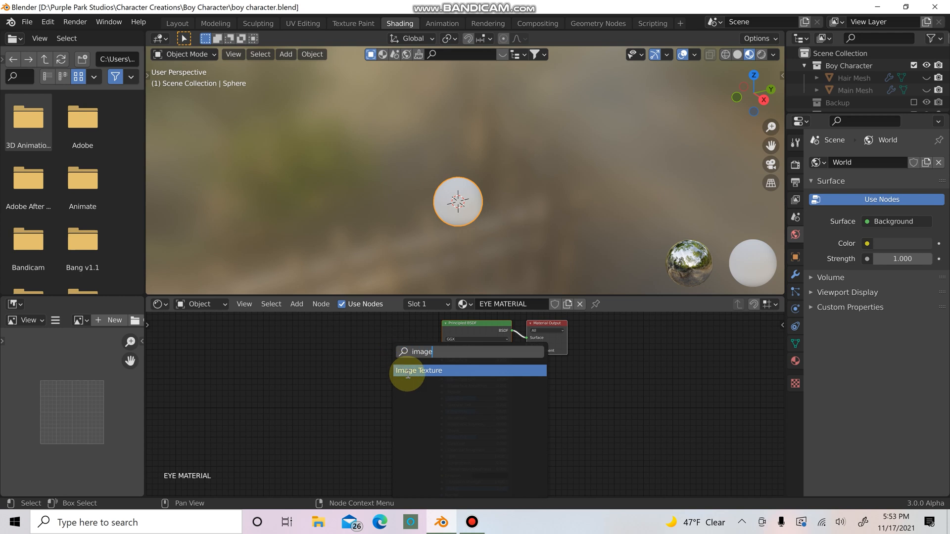
left_click(404, 370)
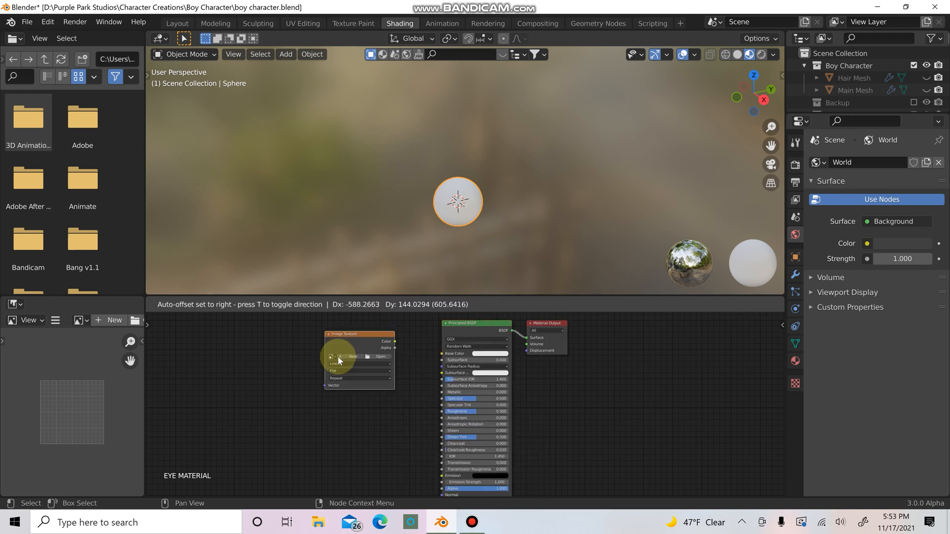
left_click(339, 356)
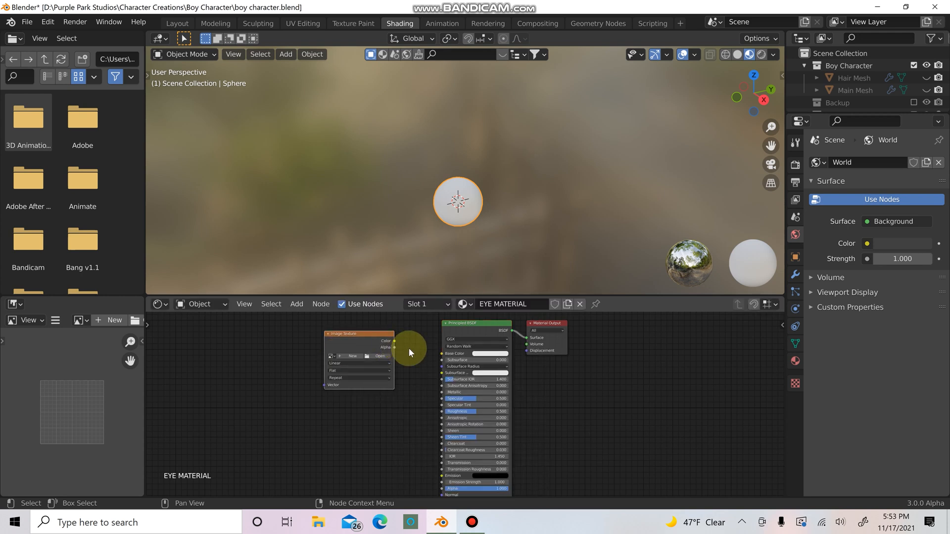
left_click_drag(394, 341, 441, 354)
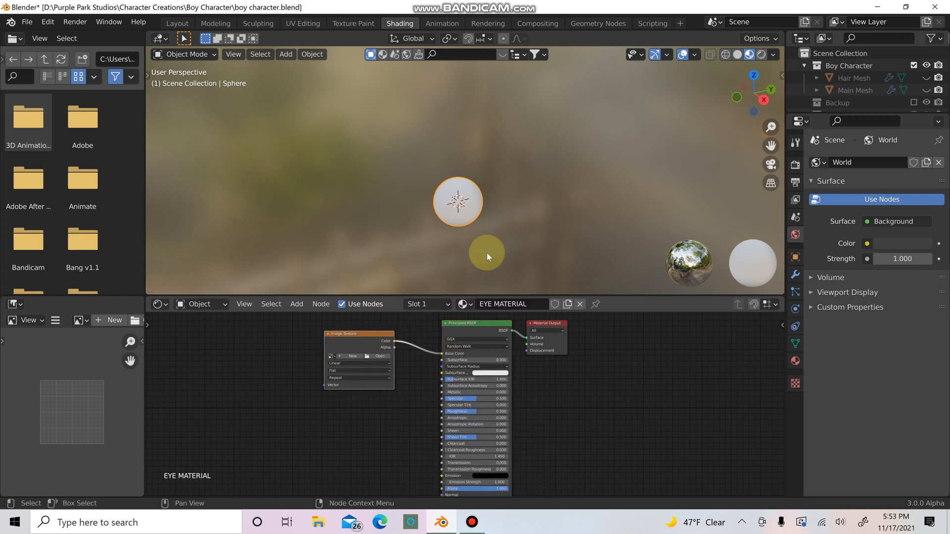
scroll(556, 207, "up", 3)
middle_click_drag(541, 213, 530, 136, "shift")
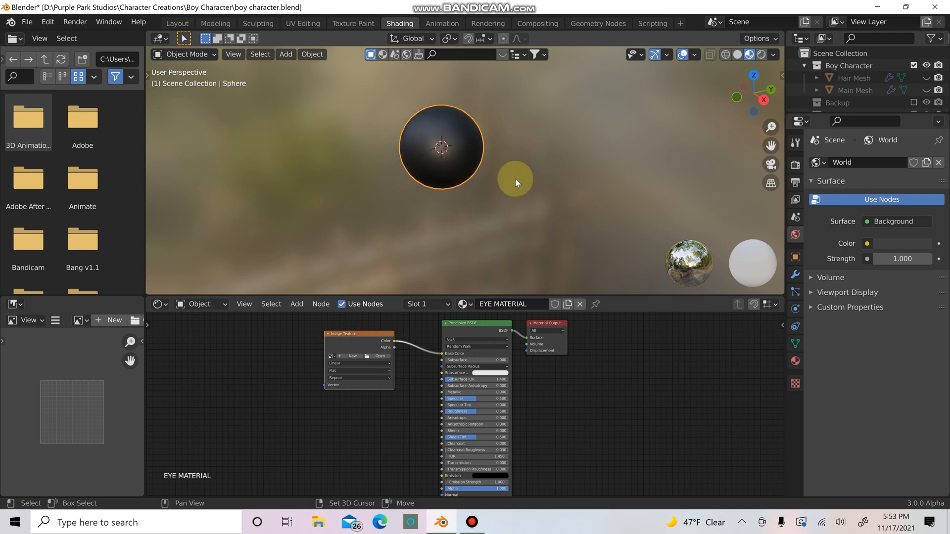
scroll(524, 188, "up", 2)
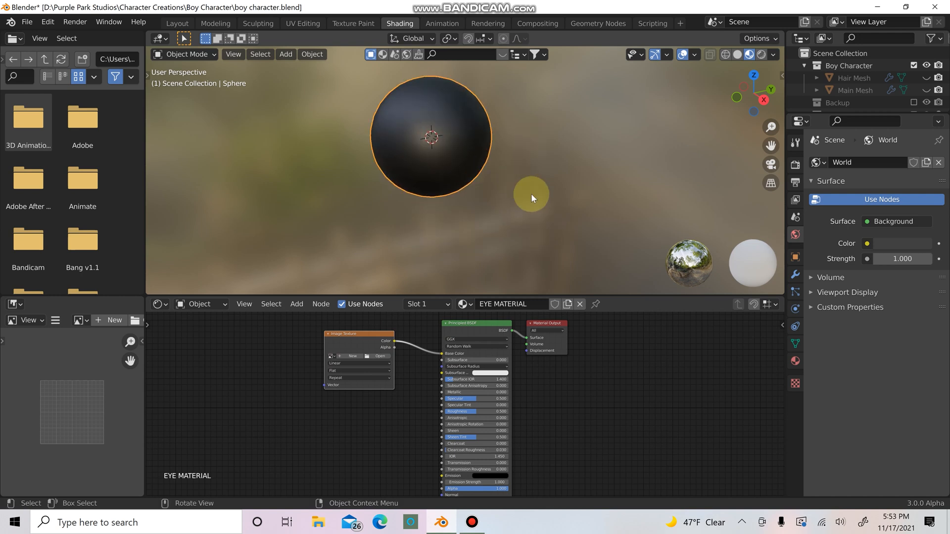
Browse for the node's image in D:\Purple Park Studios\Eye Textures and look through its Imgur Album folder.
left_click(382, 355)
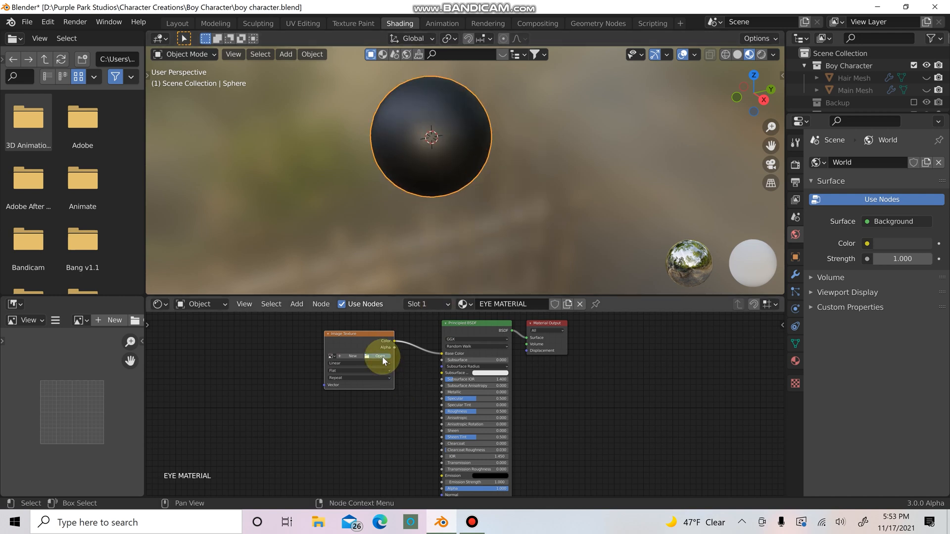
left_click(214, 158)
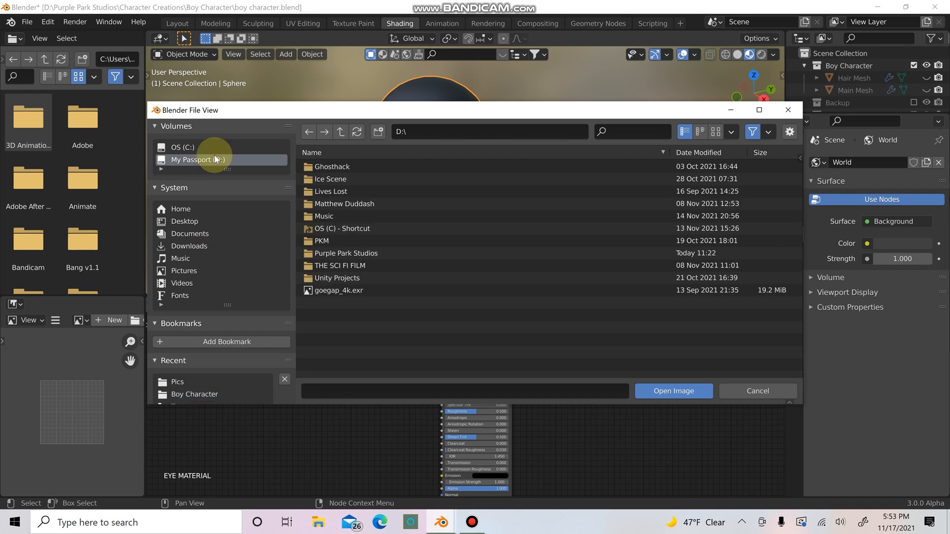
left_click(375, 250)
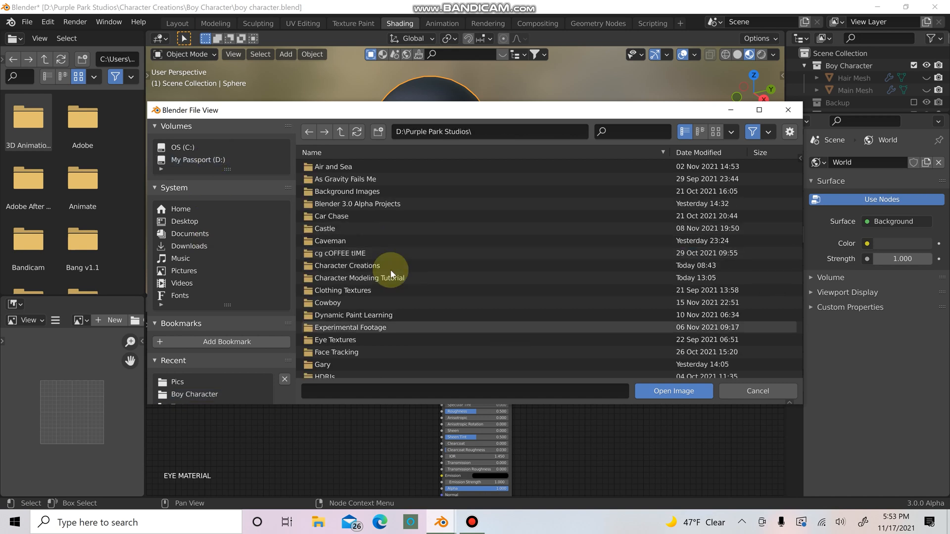
scroll(388, 289, "down", 4)
left_click(347, 281)
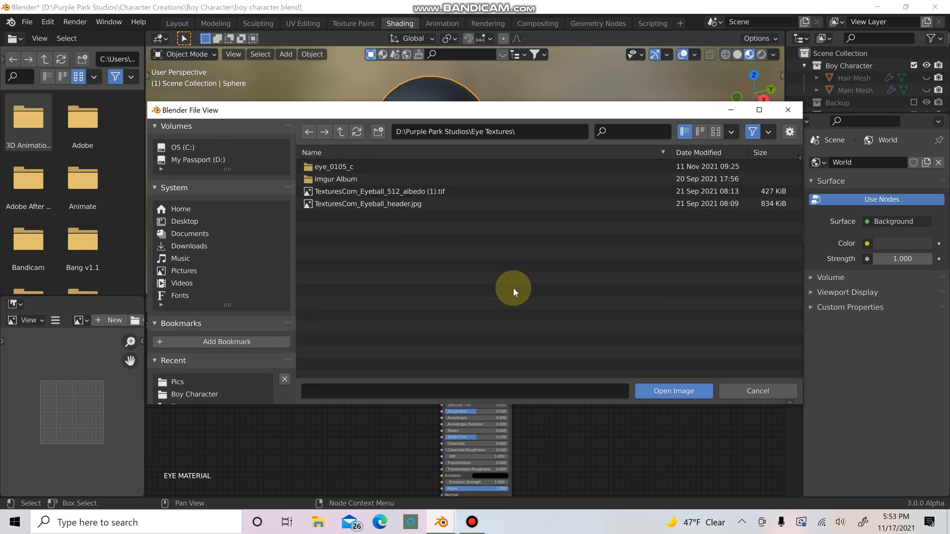
left_click(341, 179)
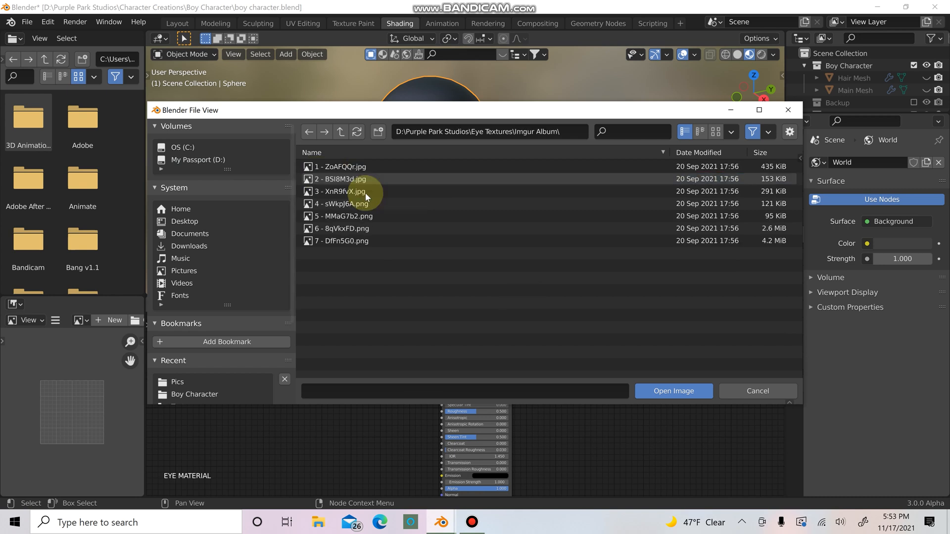
left_click(308, 131)
Load eye_0023_c.jpg from the eye_0105_c folder as the node's image and inspect it on the sphere.
left_click(345, 153)
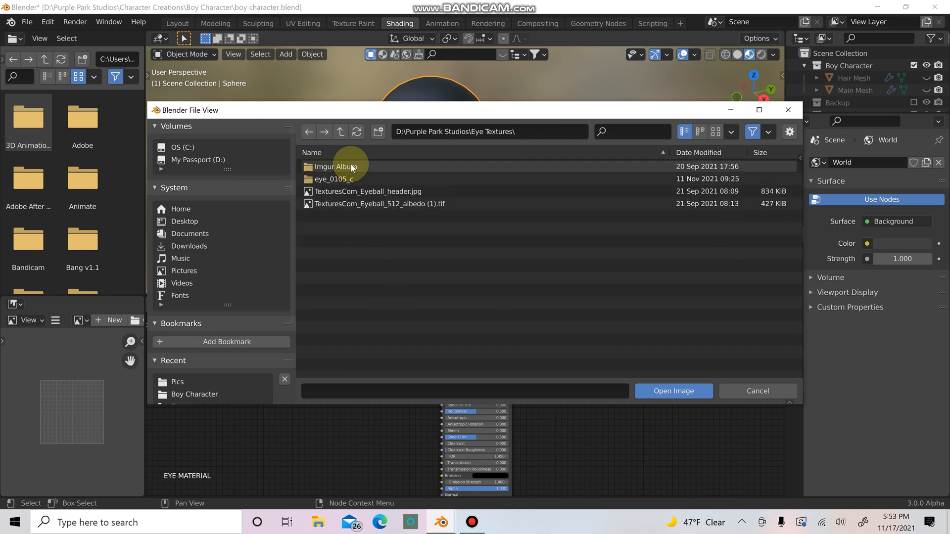
left_click(319, 178)
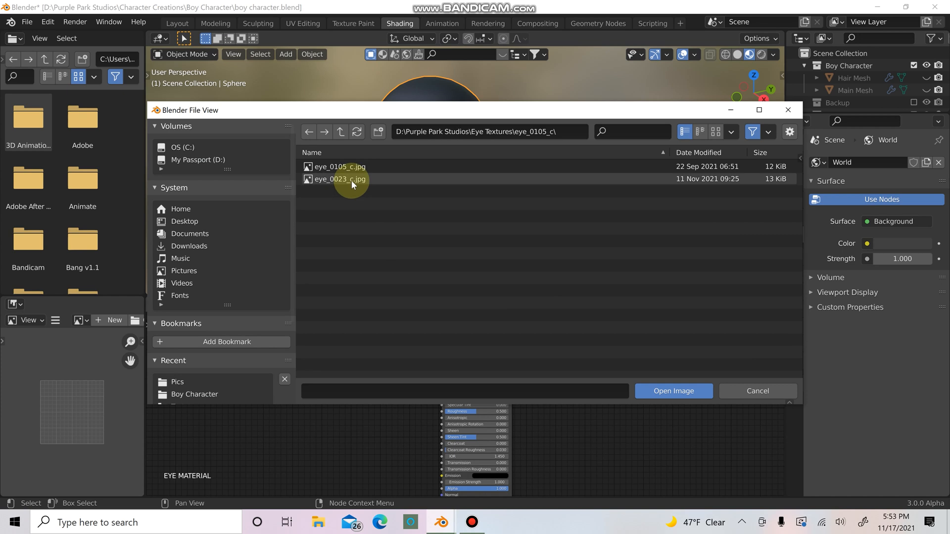
left_click(351, 180)
left_click(685, 393)
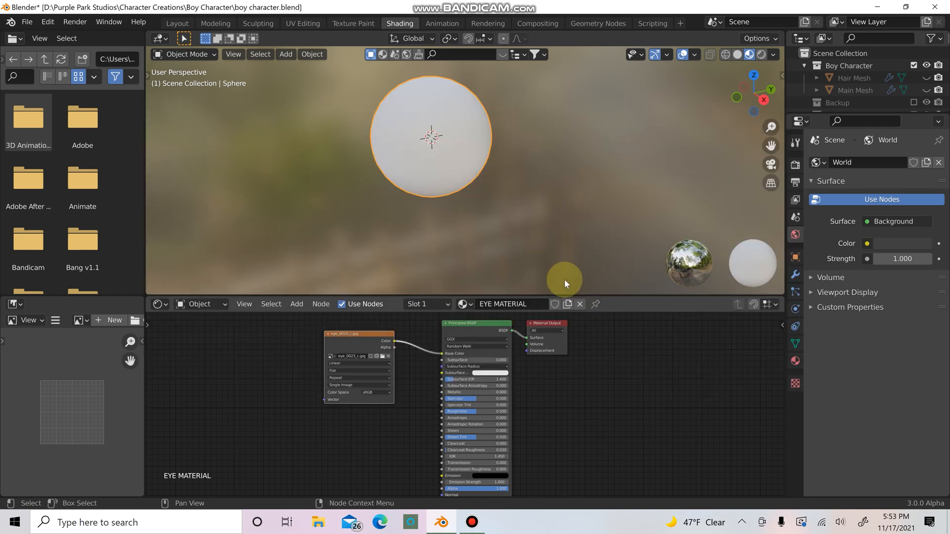
middle_click_drag(474, 209, 365, 174)
scroll(435, 188, "up", 2)
middle_click_drag(479, 192, 504, 190)
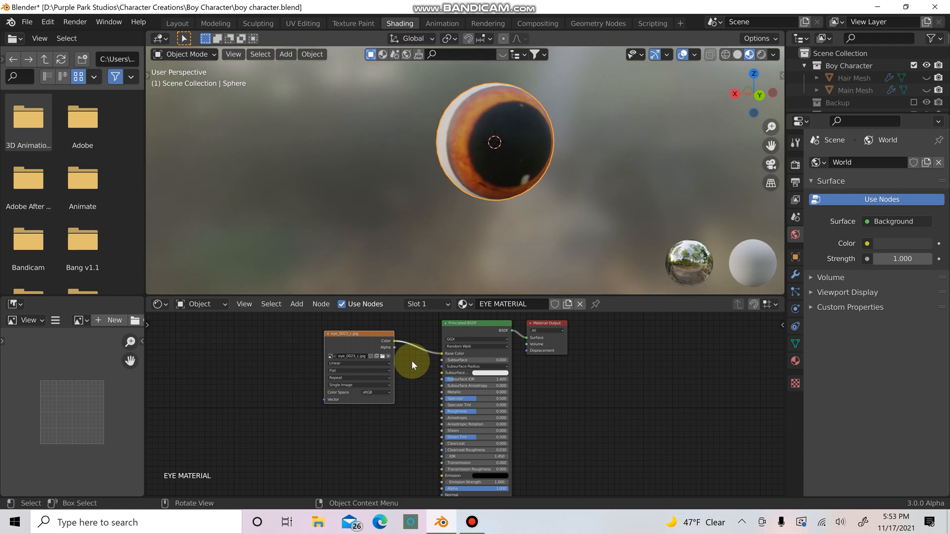
Replace the node's image with TexturesCom_Eyeball_512_albedo (1).tif from the Eye Textures folder in D:\Purple Park Studios.
left_click(382, 356)
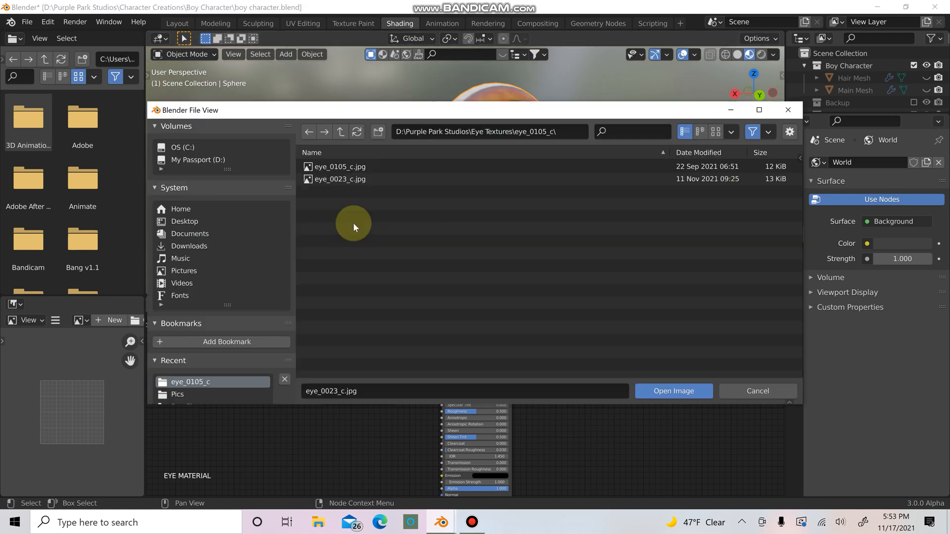
left_click(200, 162)
left_click(356, 191)
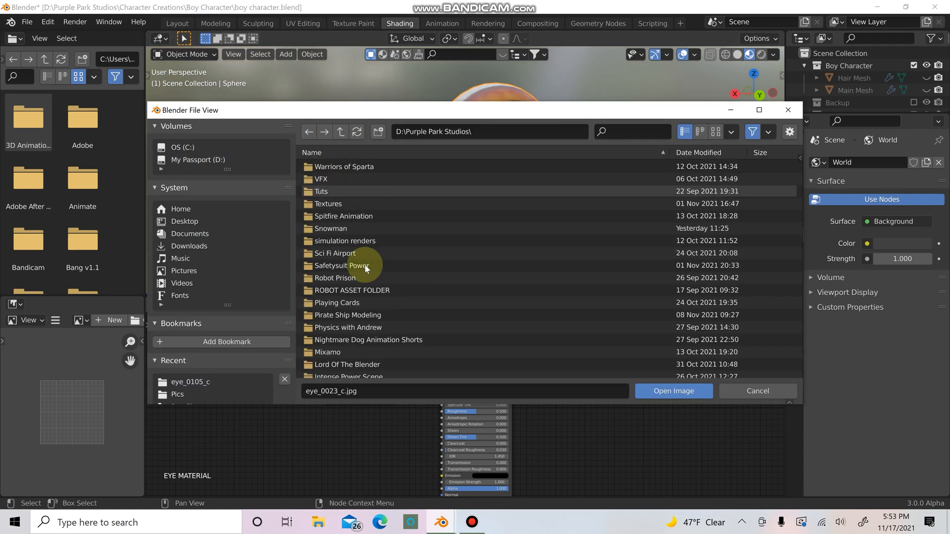
scroll(366, 268, "down", 6)
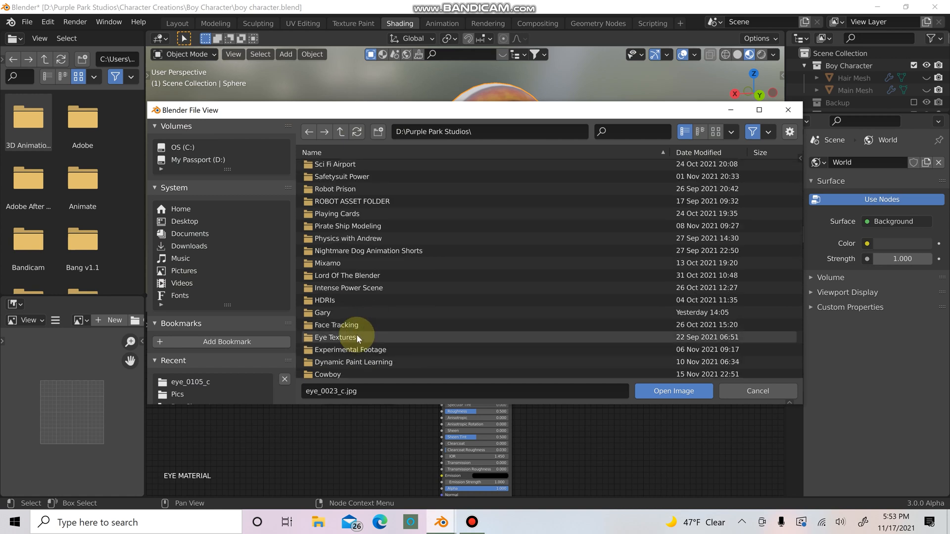
left_click(357, 335)
left_click(393, 204)
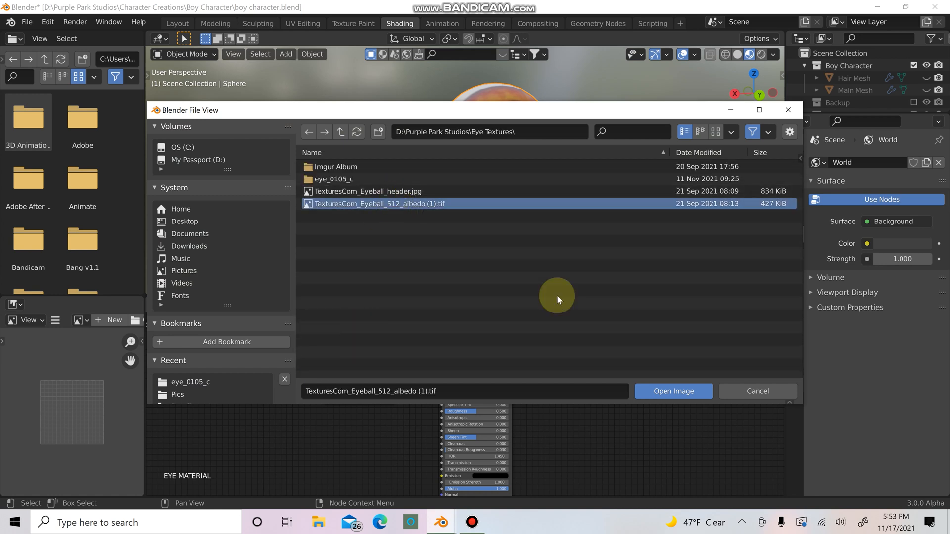
left_click(701, 388)
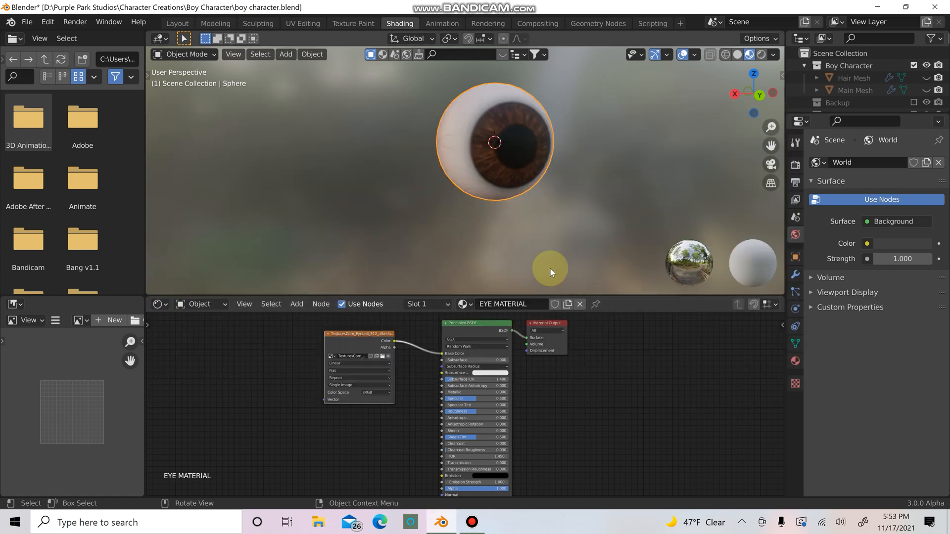
Return to the Layout workspace in Material Preview front view and show the selected sphere's transform values.
key("KP_1")
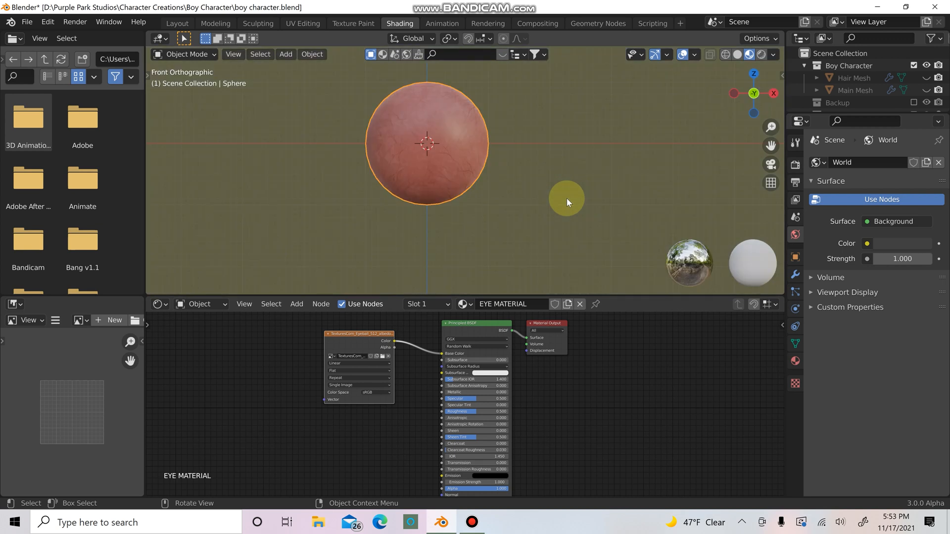
left_click(427, 143)
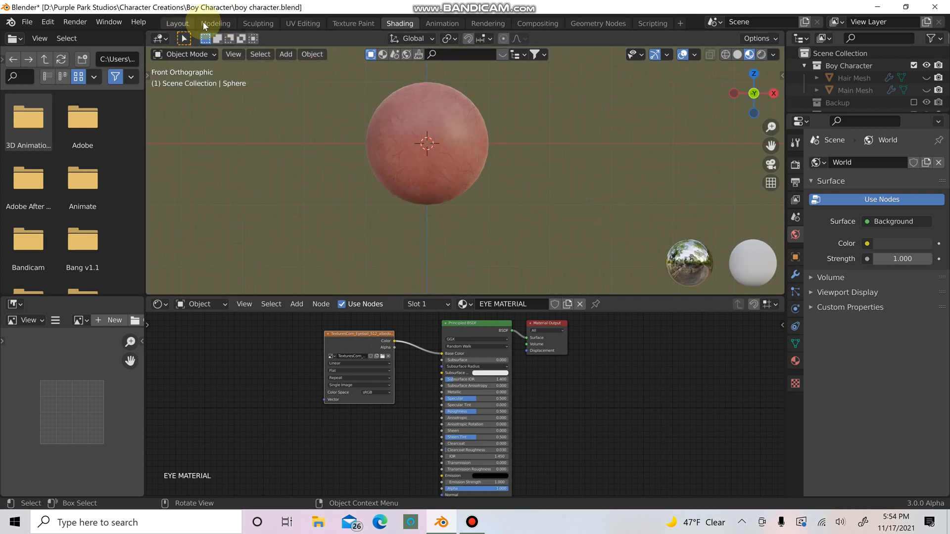
left_click(177, 23)
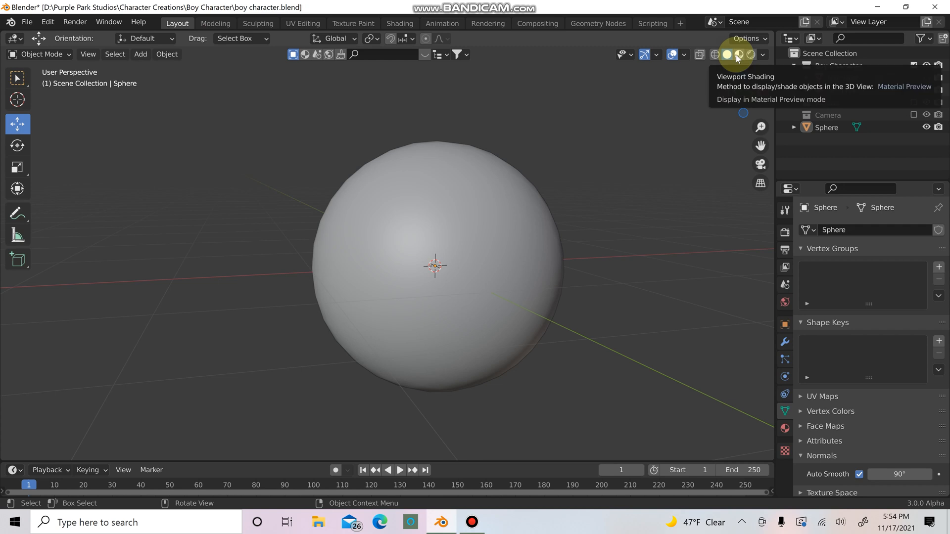
left_click(737, 55)
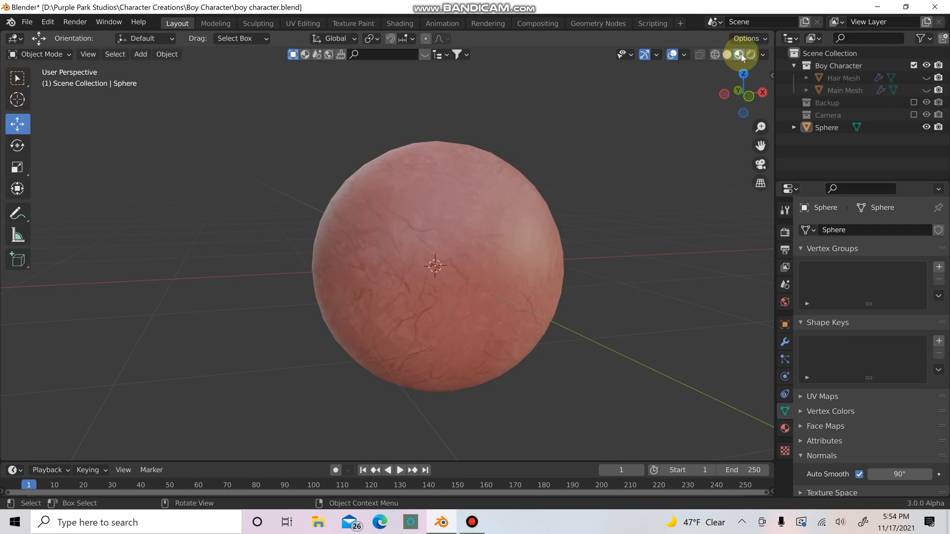
key("KP_1")
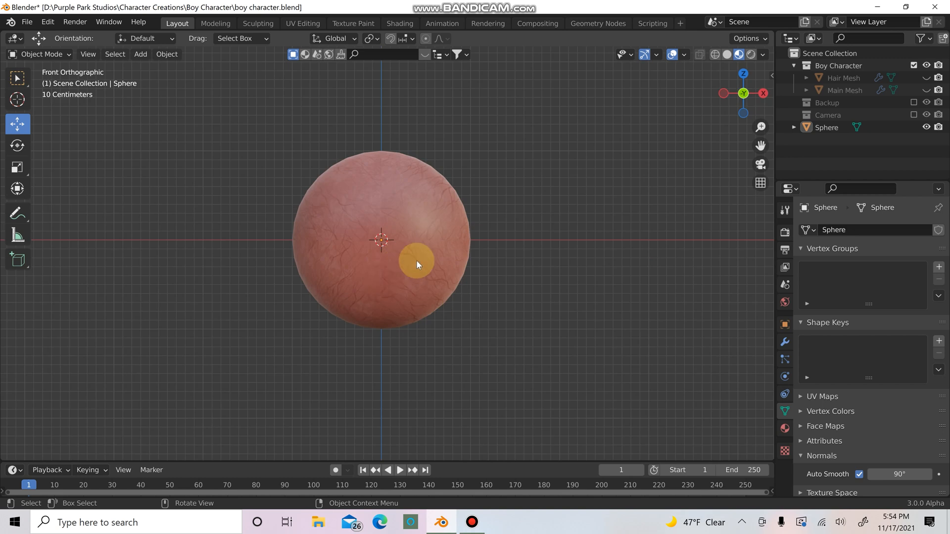
left_click(451, 261)
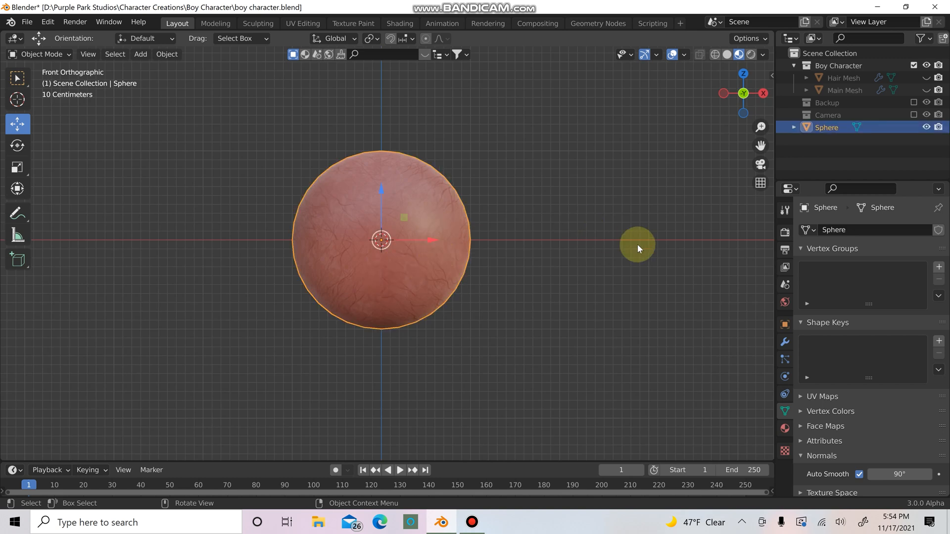
key("n")
Try an X rotation of 0° on the sphere.
double_click(706, 151)
type("90d")
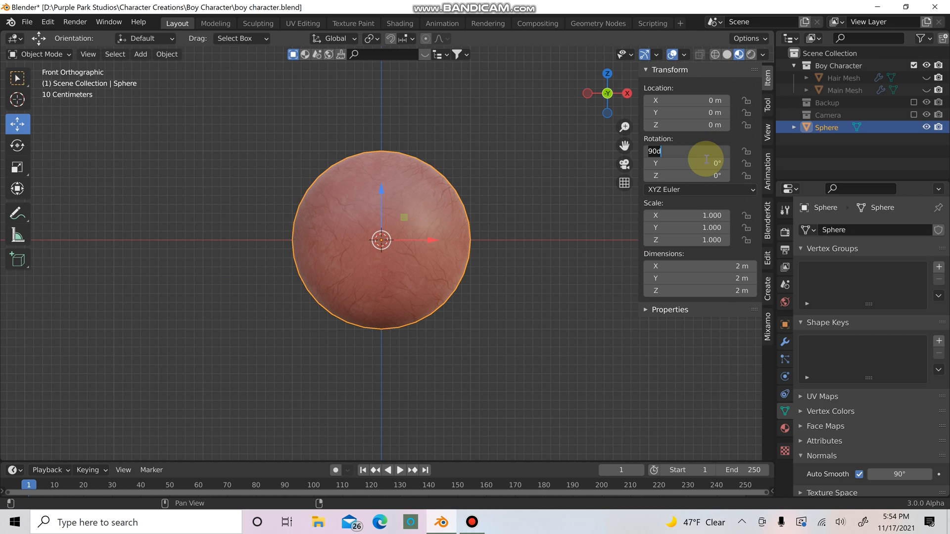
key("Return")
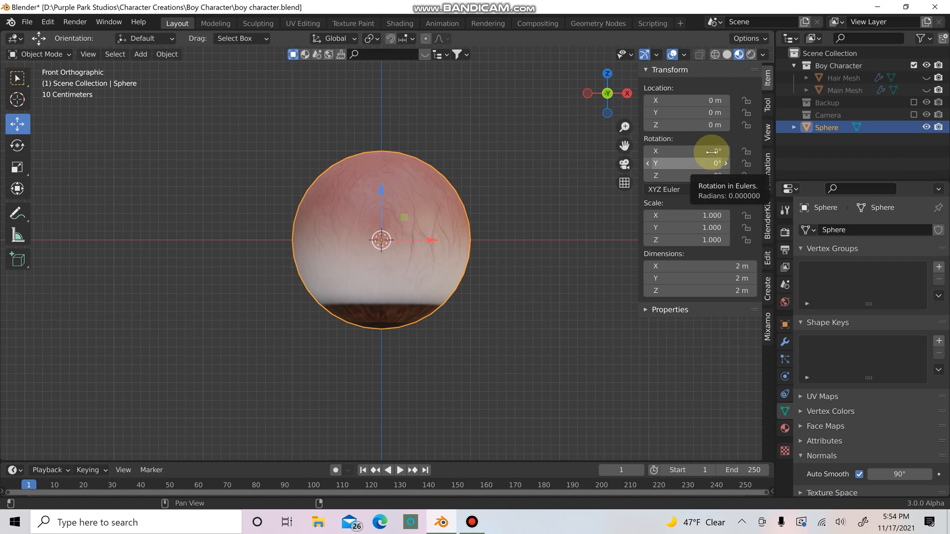
Set the sphere's rotation to 90° on X and 90° on Z.
left_click(712, 152)
type("90")
key("Return")
left_click(714, 175)
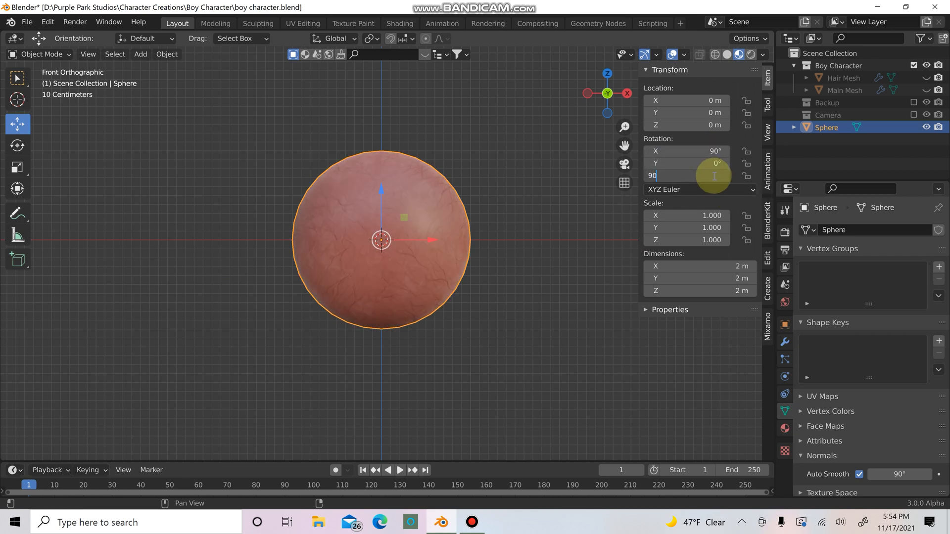
key("Return")
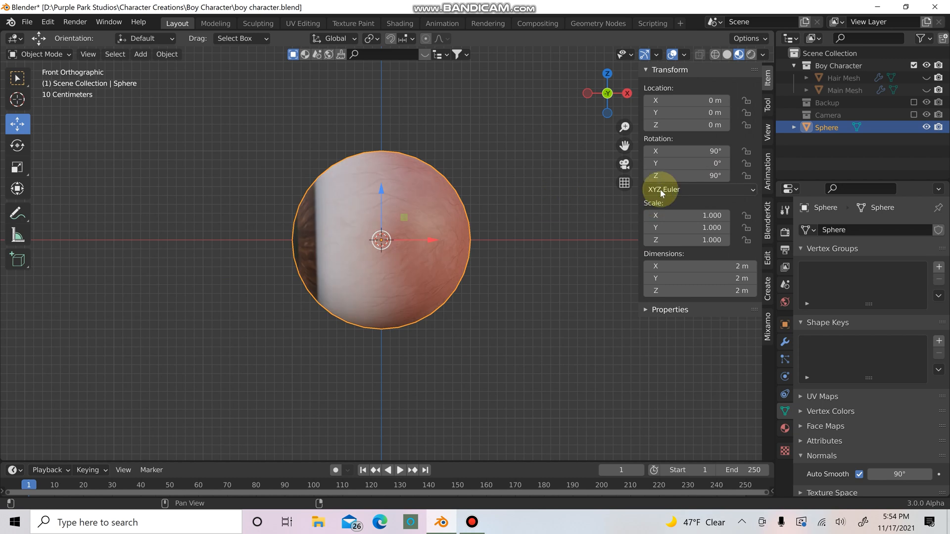
Set the sphere's rotation to 90° on Y and 0° on Z.
left_click(712, 163)
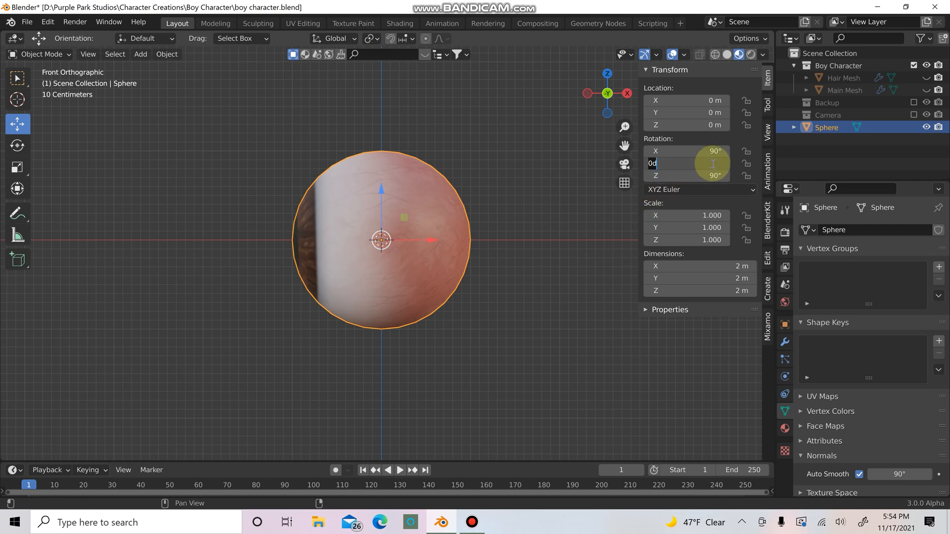
type("90")
key("Return")
left_click(715, 177)
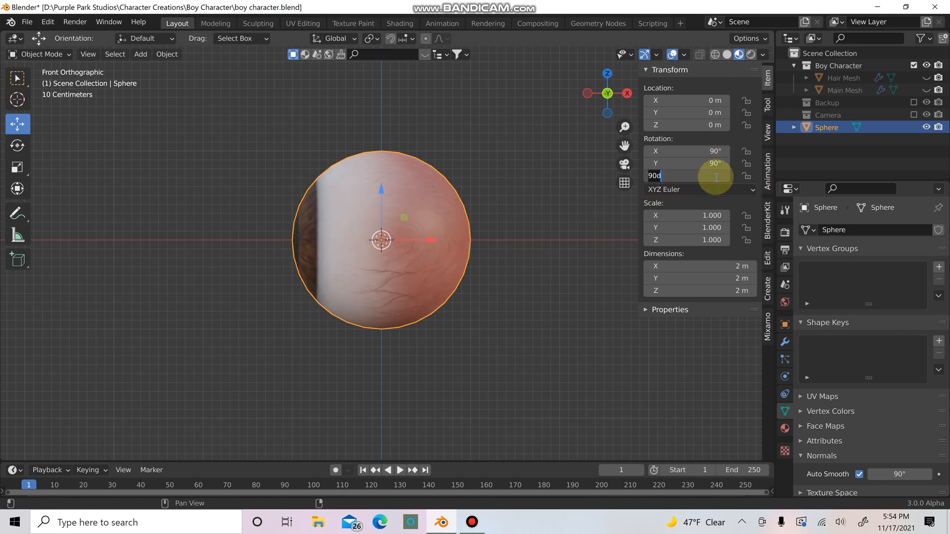
type("0")
key("Return")
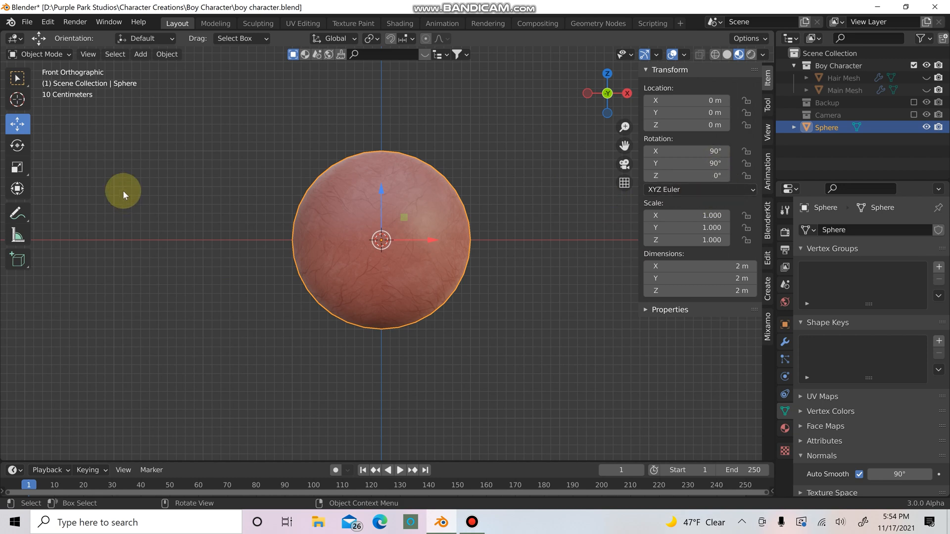
Rotate the sphere freehand about the global Z axis until the iris faces front, and set its X rotation to -90°.
left_click(17, 145)
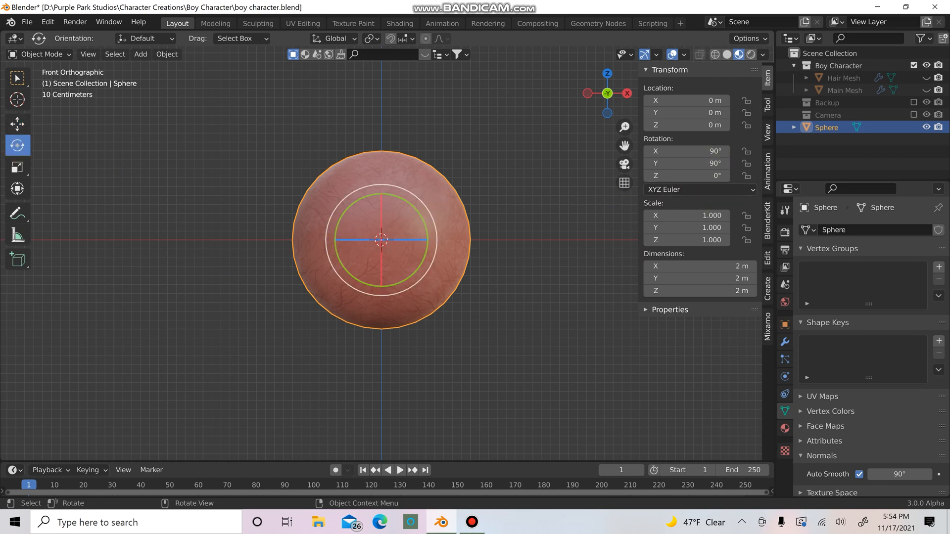
left_click_drag(356, 240, 410, 224)
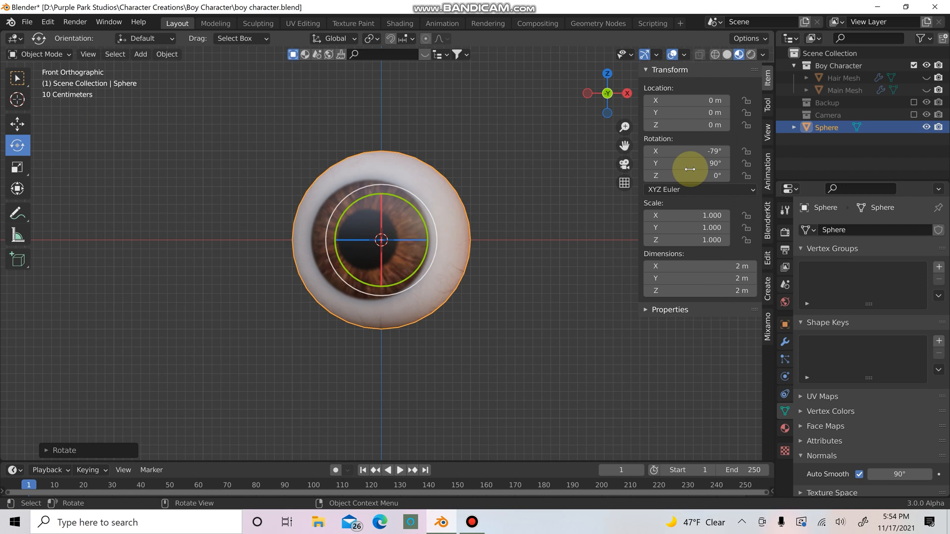
left_click(709, 152)
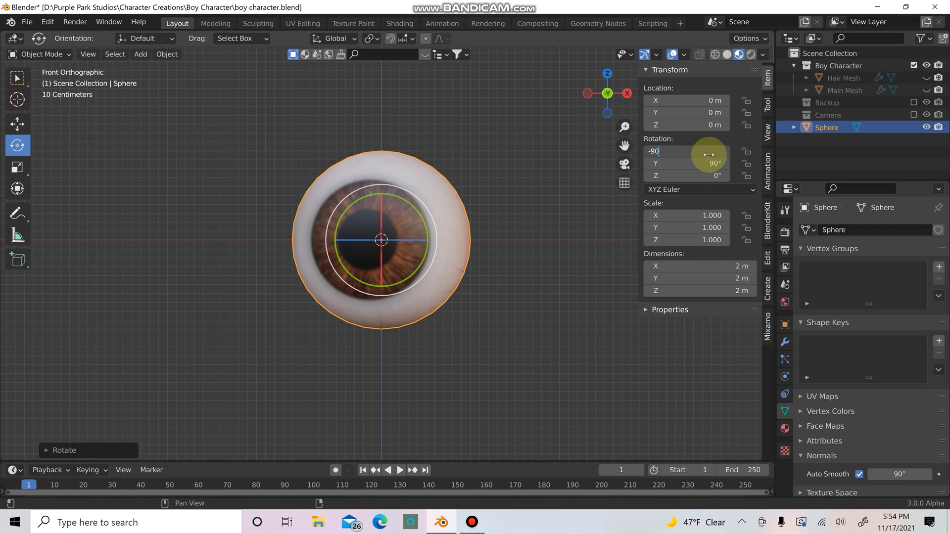
type("-90")
key("Return")
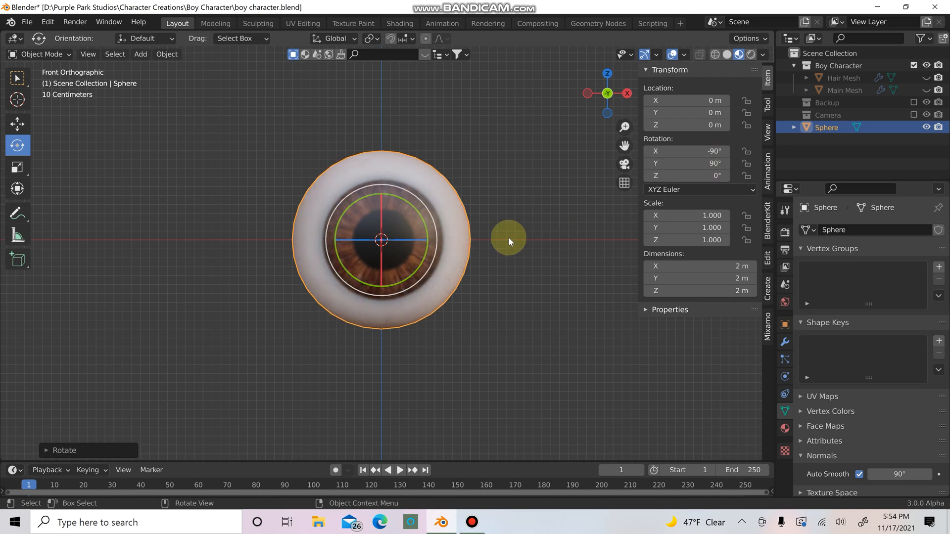
Set the sphere's Y rotation to 0°, deselect it and hide its transform values.
left_click(710, 166)
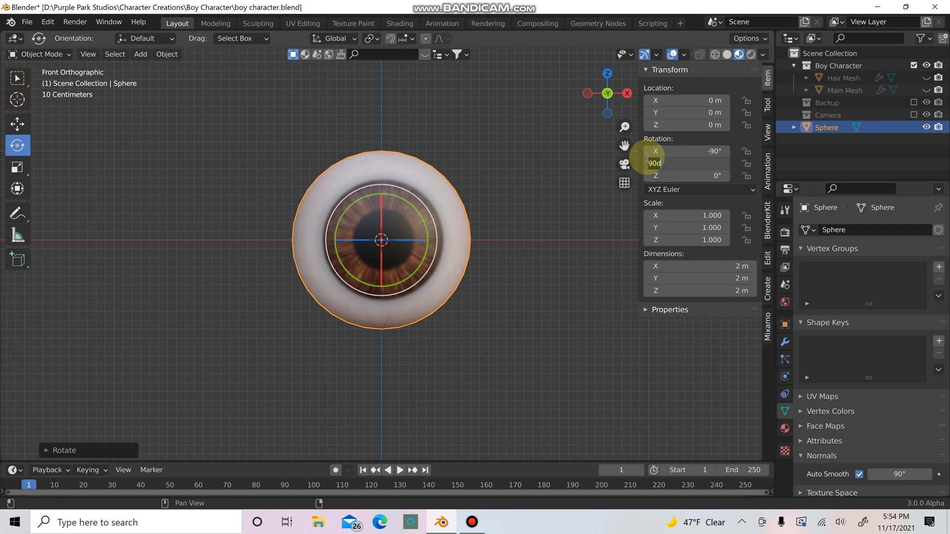
type("0")
key("Return")
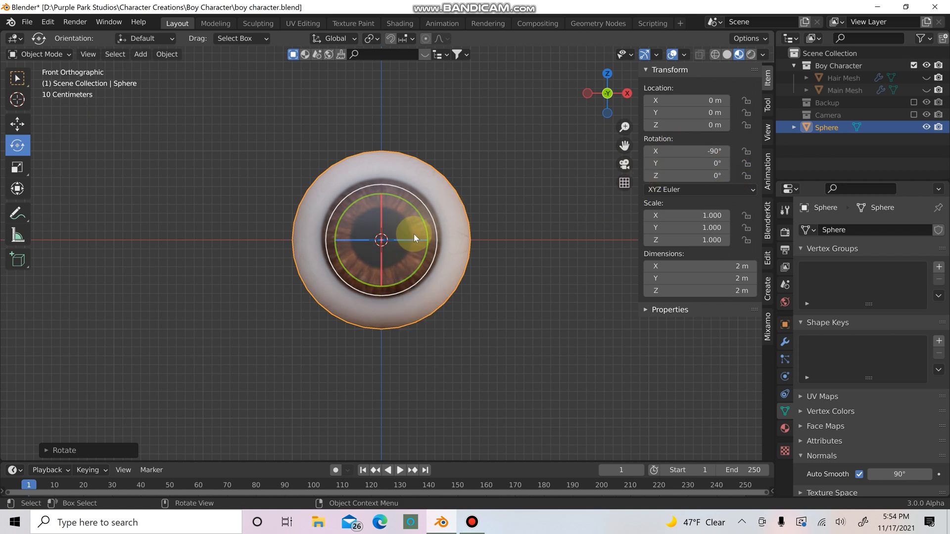
left_click(490, 153)
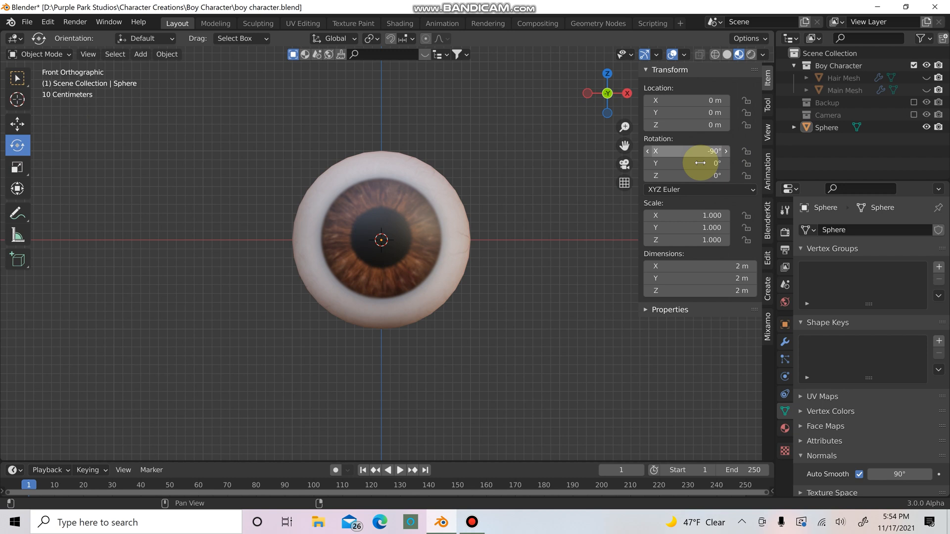
key("n")
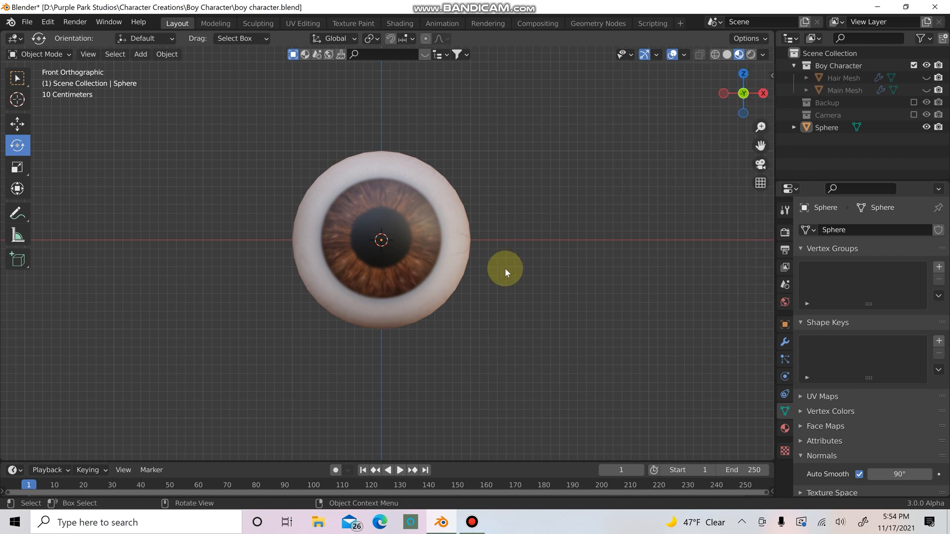
Check the eyeball from several sides, return to the front view and save boy character.blend.
scroll(484, 271, "down", 3)
middle_click_drag(464, 273, 473, 294)
scroll(472, 294, "up", 3)
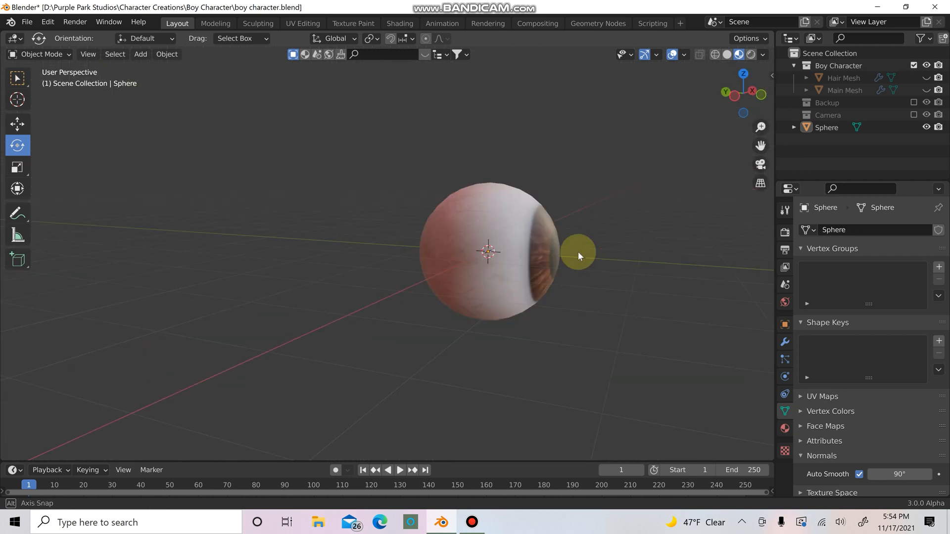
middle_click_drag(577, 254, 453, 258)
key("KP_1")
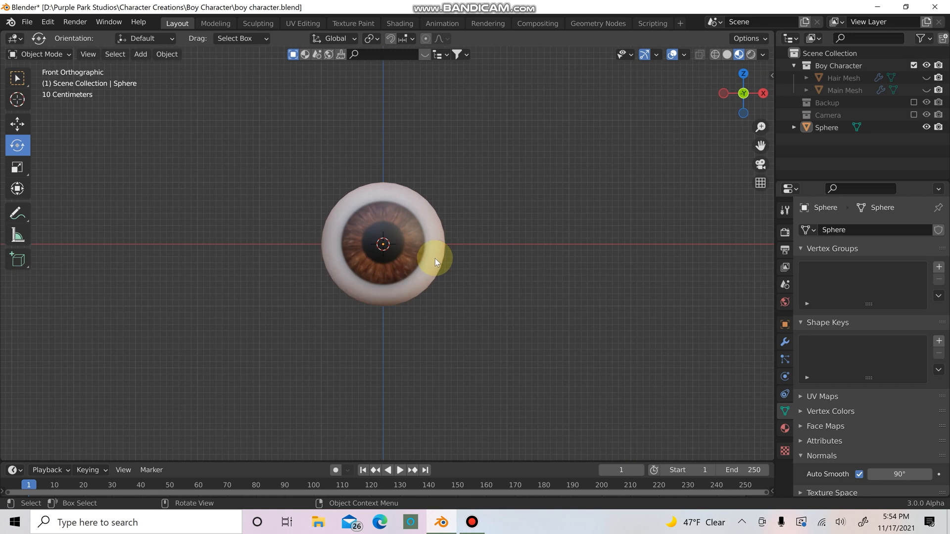
scroll(434, 258, "up", 4)
left_click(27, 21)
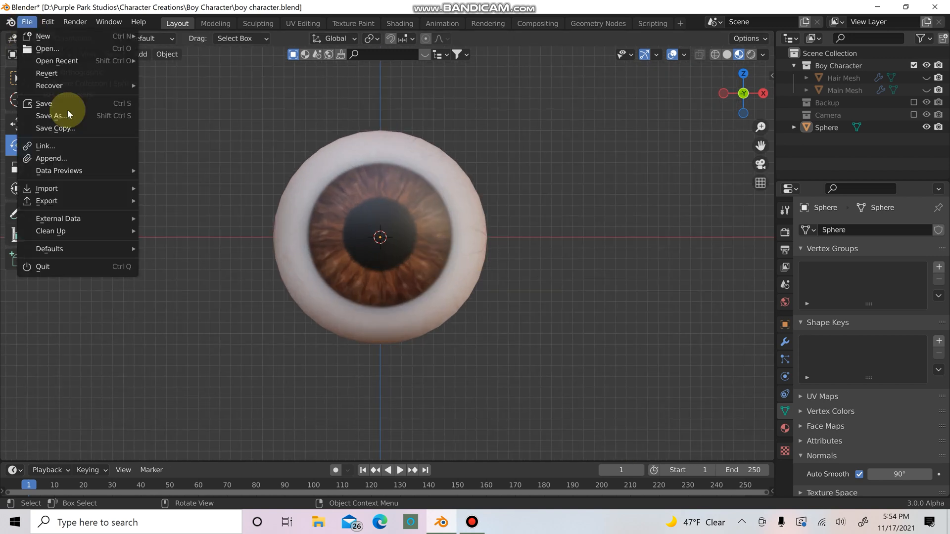
left_click(80, 102)
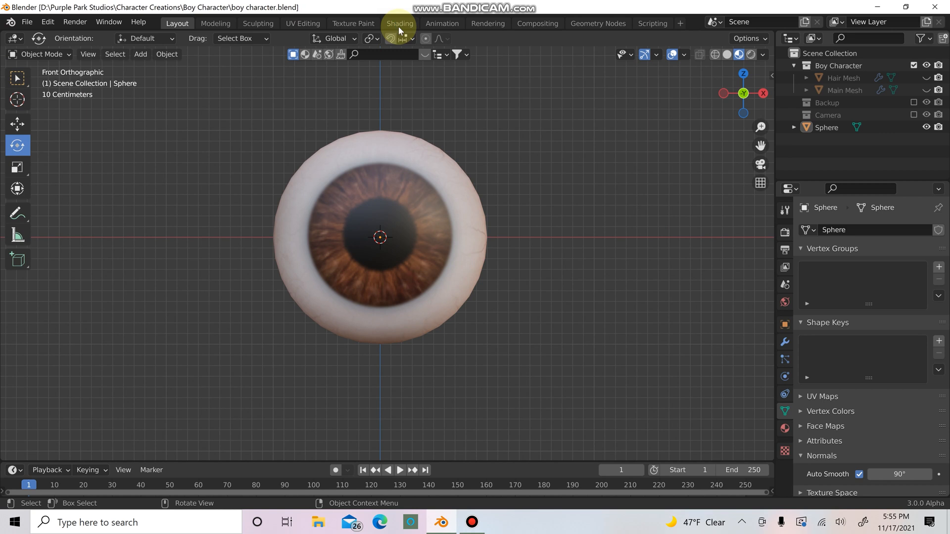
In the Shading workspace, raise the Clearcoat of EYE MATERIAL's Principled BSDF to 1.000.
left_click(398, 25)
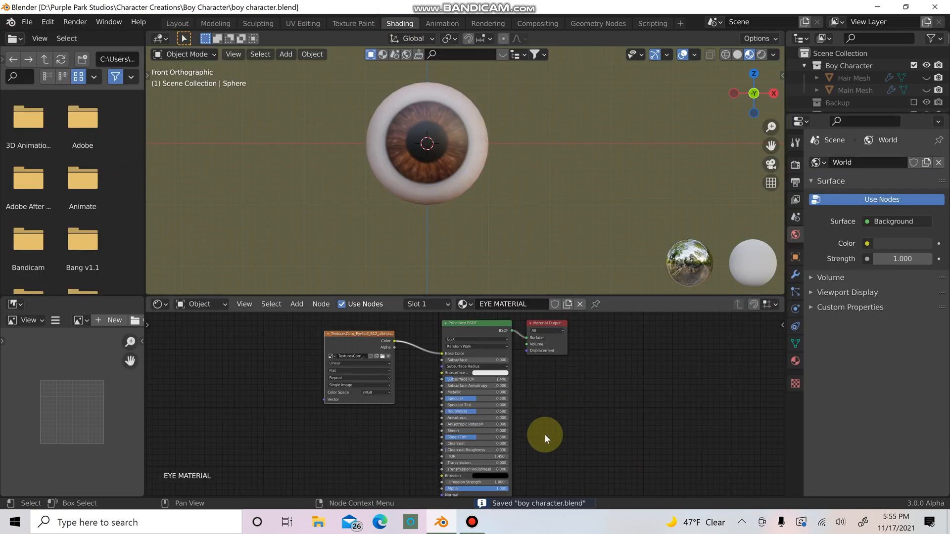
scroll(544, 434, "up", 4)
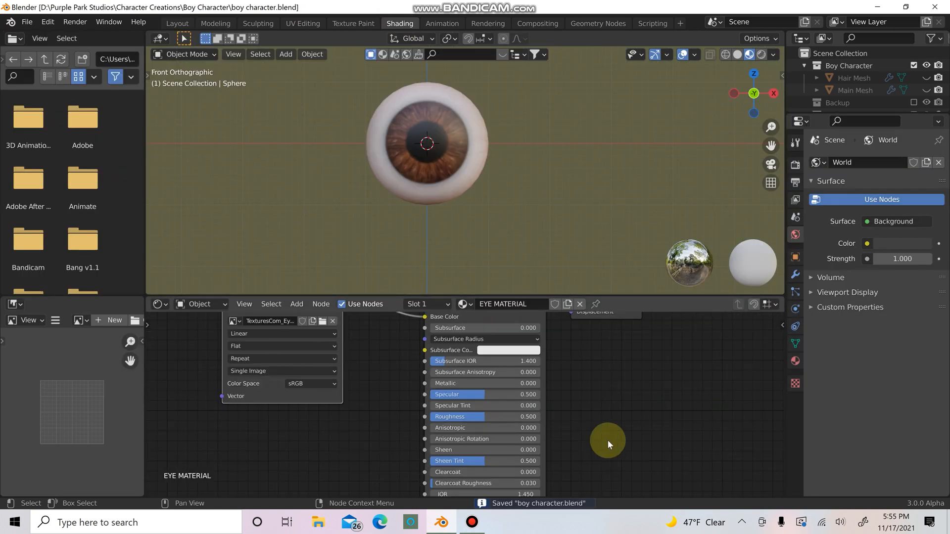
middle_click_drag(608, 440, 576, 339)
scroll(424, 414, "up", 1)
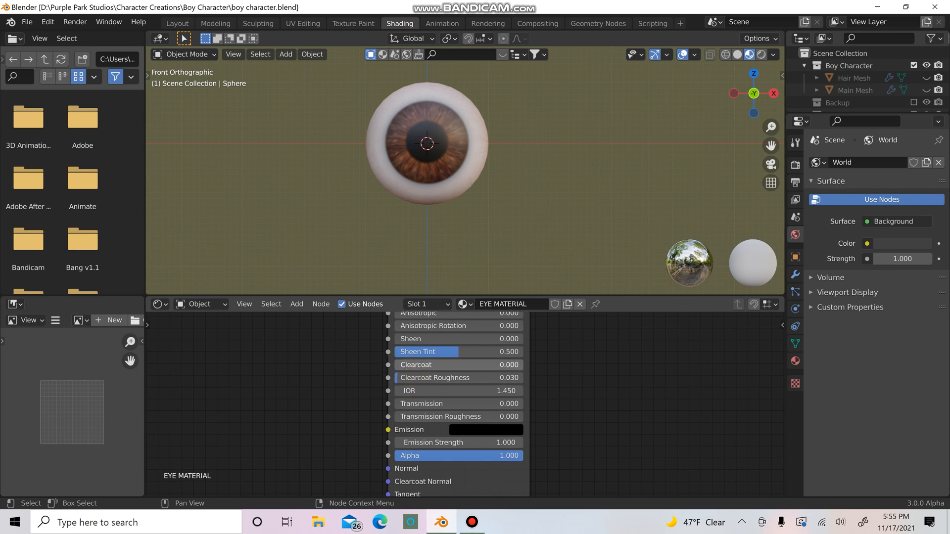
left_click_drag(412, 364, 524, 364)
scroll(438, 147, "up", 3)
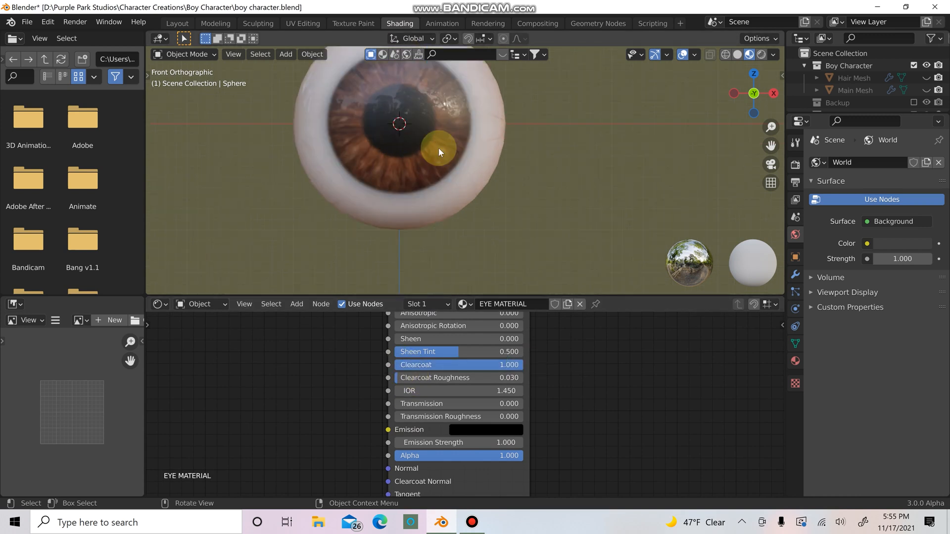
middle_click_drag(438, 147, 460, 199)
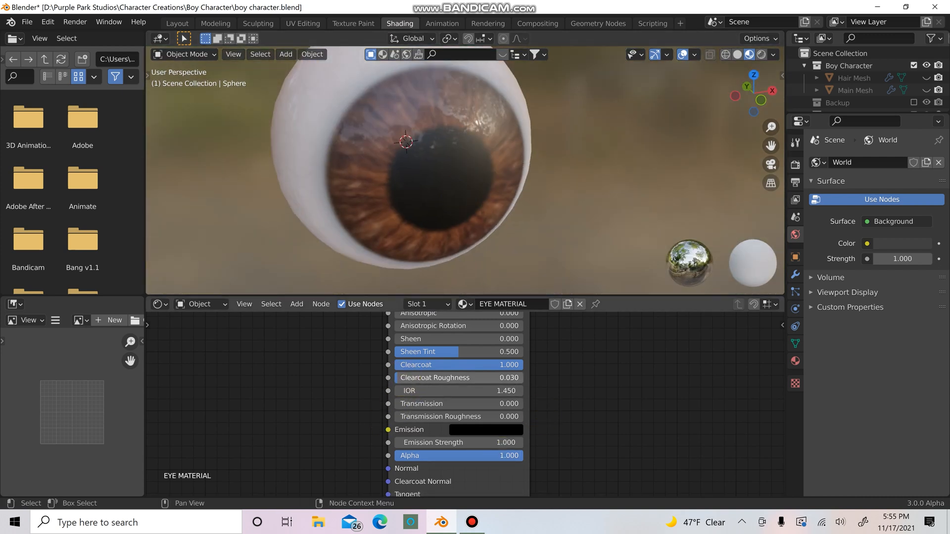
Set the eye material's Clearcoat Roughness to 0.000 and its Roughness to 0.1.
mouse_move(403, 378)
left_mouse_down()
mouse_move(426, 378)
mouse_move(395, 378)
left_mouse_up()
middle_click_drag(586, 244, 482, 446)
scroll(470, 351, "up", 1)
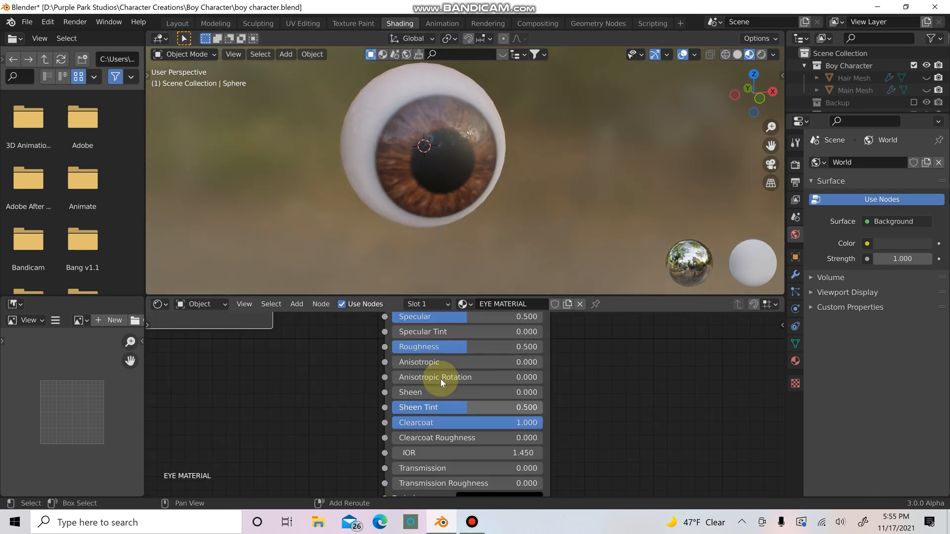
middle_click_drag(442, 380, 438, 388)
left_click(473, 355)
type(".")
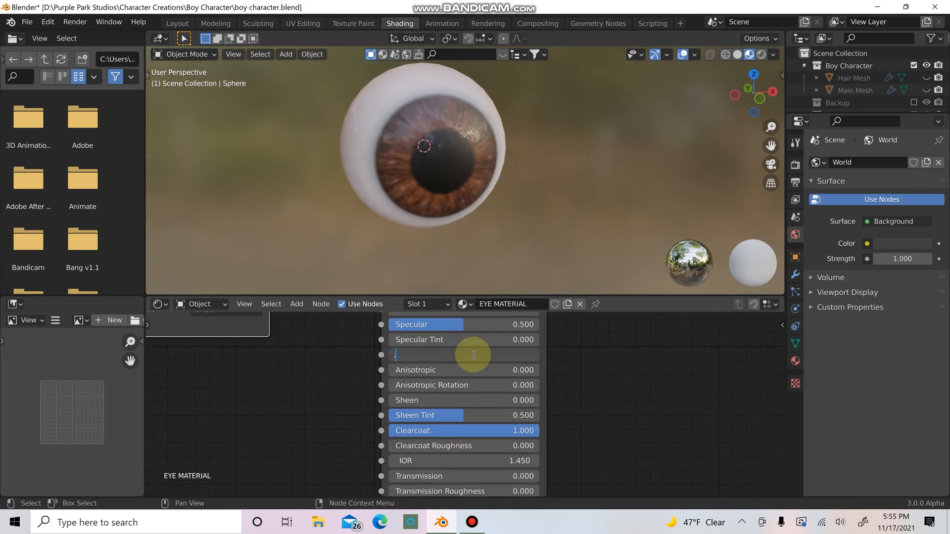
type("1")
key("Return")
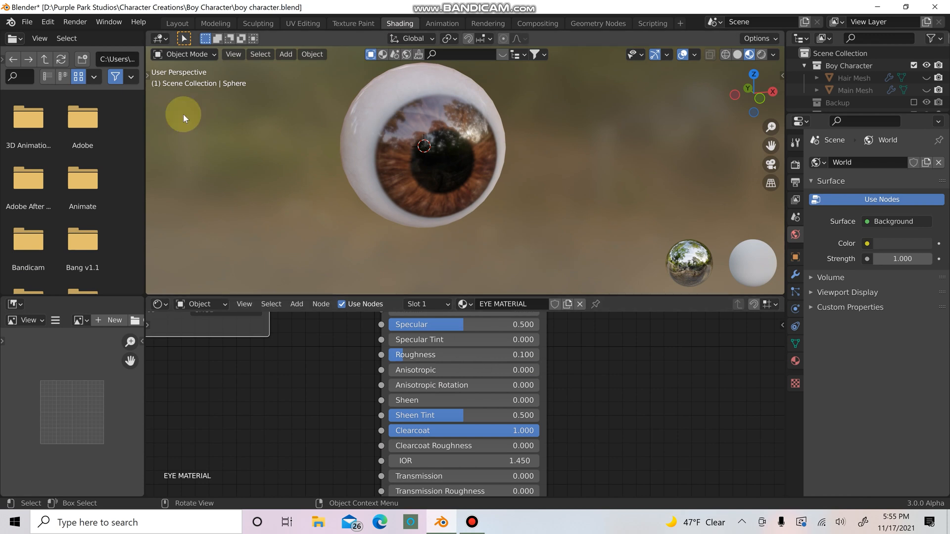
Save the blend file and unhide the Main Mesh and Hair Mesh in the Layout workspace.
left_click(27, 22)
left_click(49, 115)
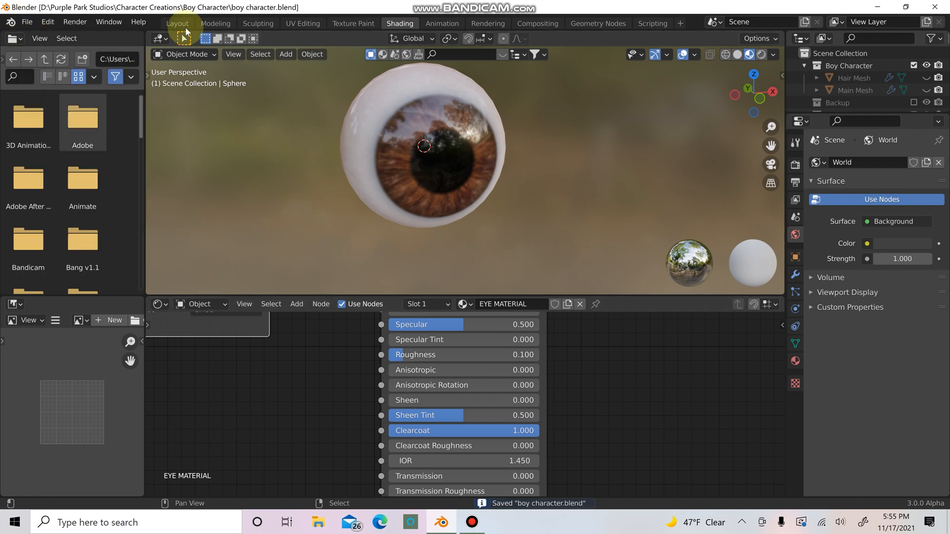
left_click(179, 24)
scroll(461, 220, "down", 4)
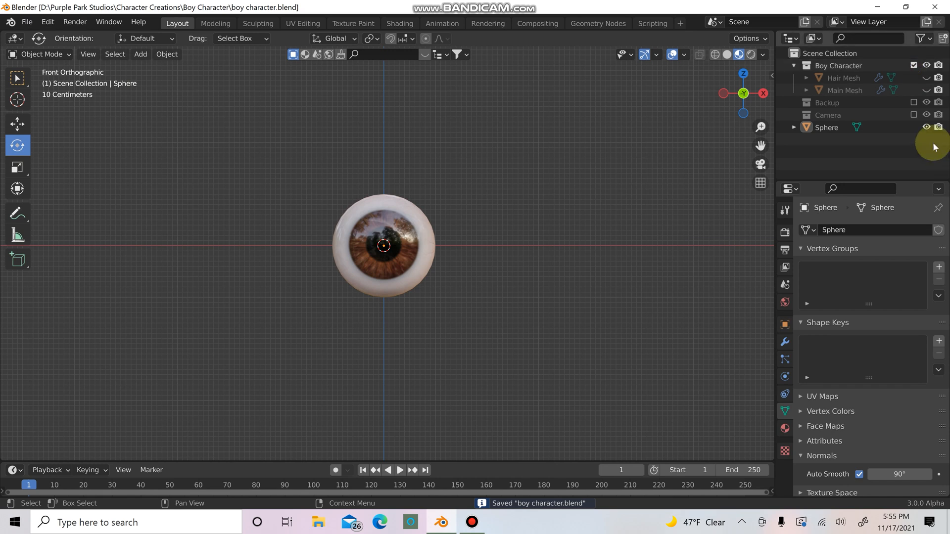
left_click(926, 90)
left_click(926, 78)
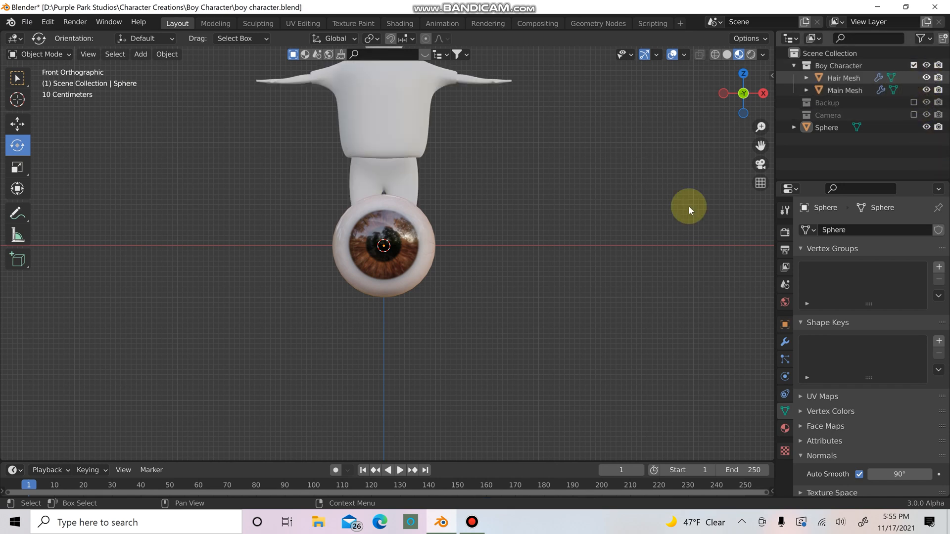
Scale the eyeball sphere down and move it straight up along Z to the character's head.
scroll(536, 218, "down", 4)
left_click(384, 250)
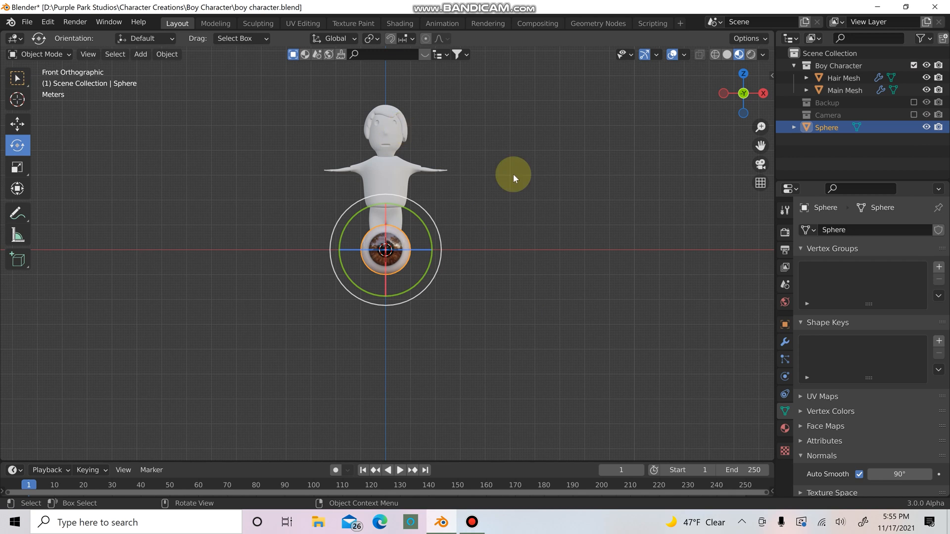
key("s")
left_click(413, 261)
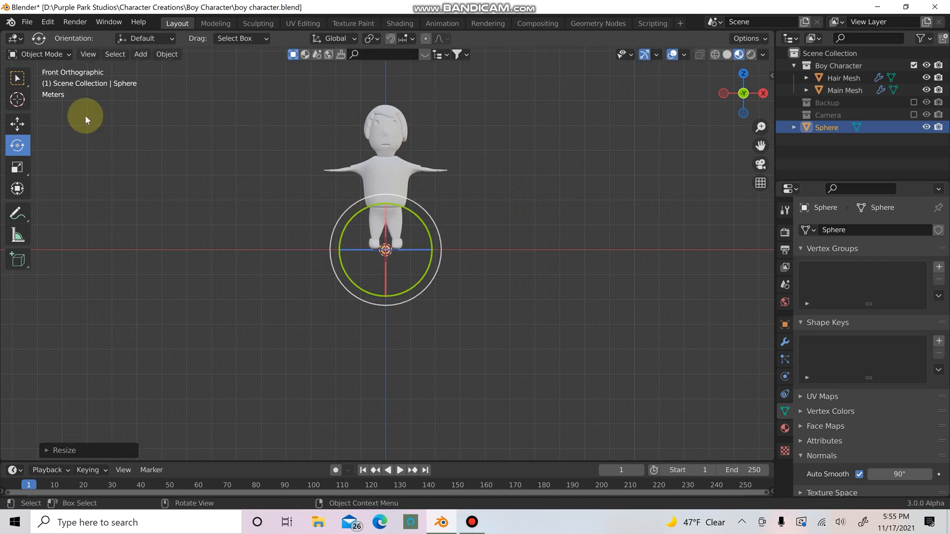
left_click(17, 126)
left_click_drag(382, 185, 386, 64)
Scale the eyeball down further and move it along X and Z onto the character's left eye socket in front view.
scroll(455, 154, "up", 6)
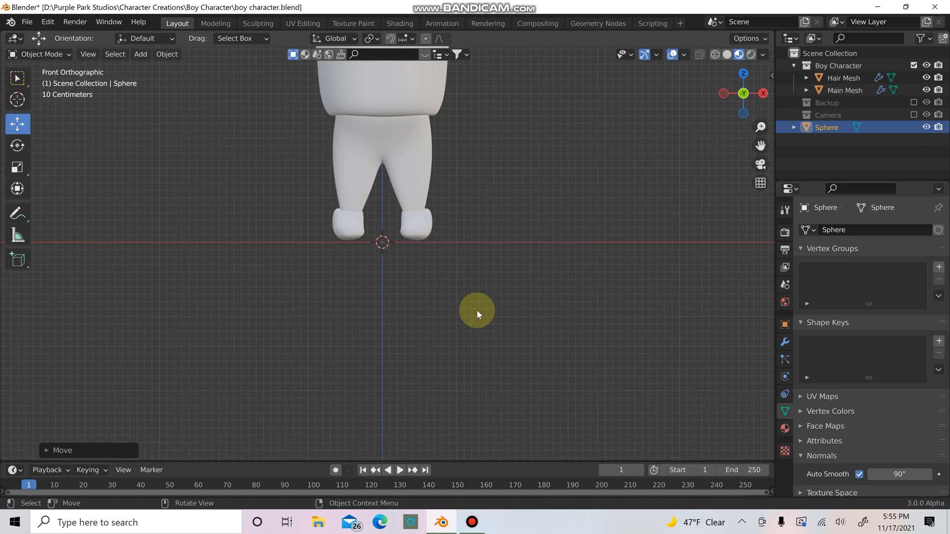
middle_click_drag(466, 204, 453, 397, "shift")
scroll(453, 177, "up", 3)
middle_click_drag(452, 172, 434, 381, "shift")
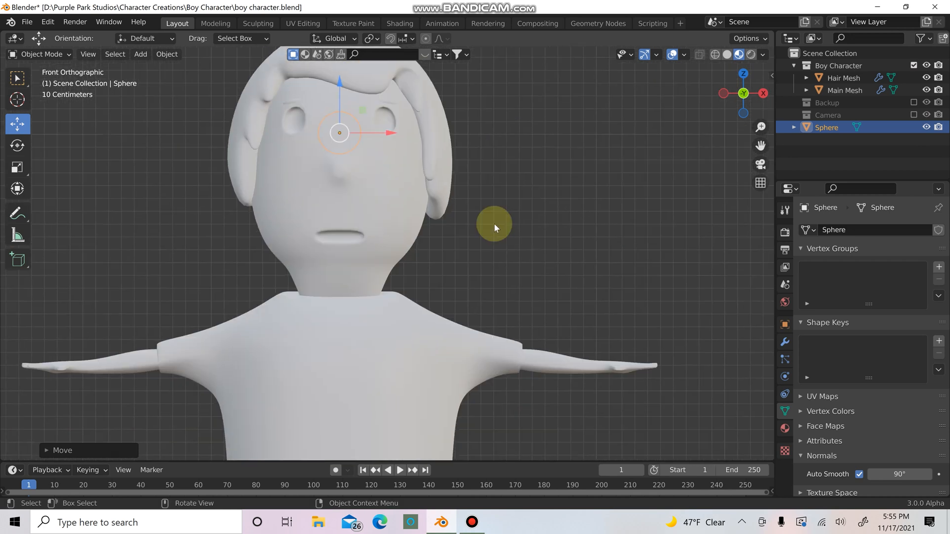
key("s")
left_click(406, 134)
left_click_drag(405, 134, 434, 133)
left_click_drag(386, 90, 387, 86)
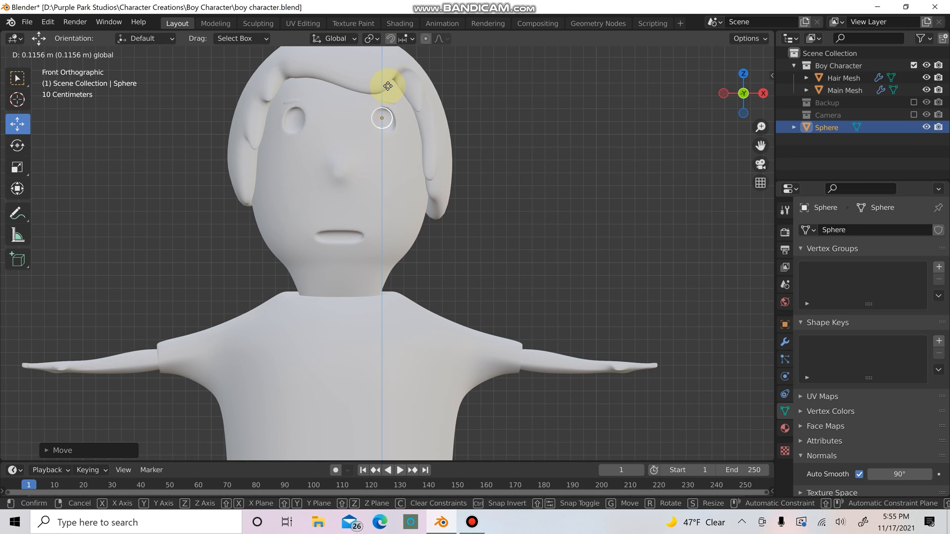
left_click_drag(417, 120, 431, 115)
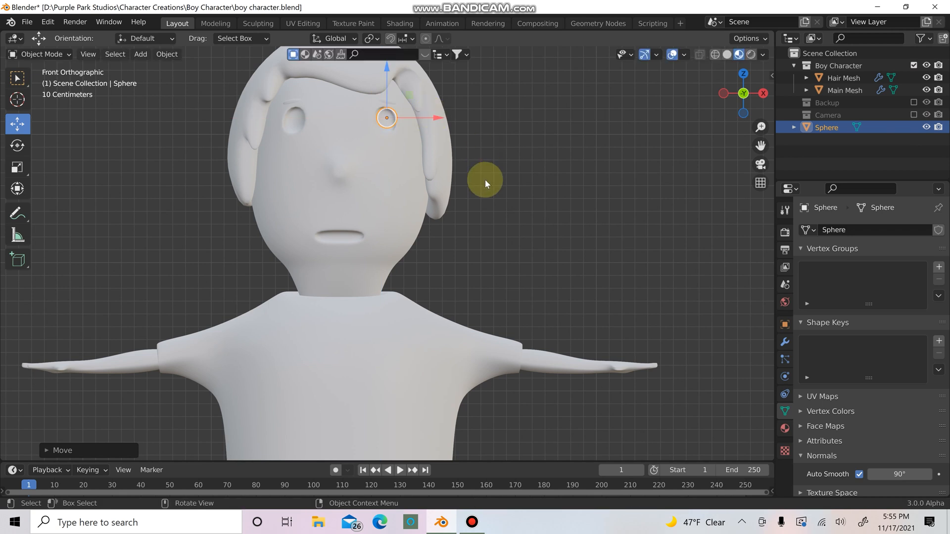
Move the eyeball forward along Y in the side view into the eye socket, and check its fit in front view.
key("KP_3")
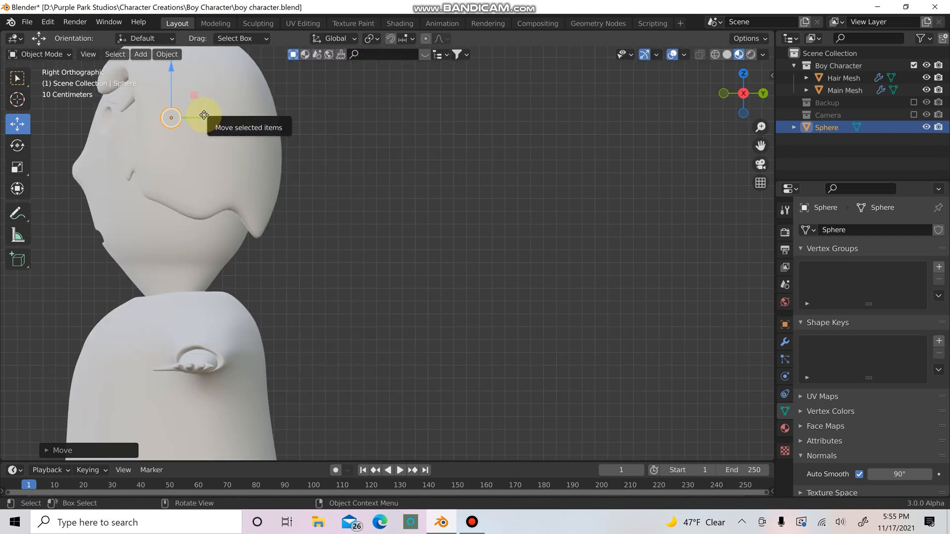
left_click_drag(220, 118, 178, 138)
key("KP_1")
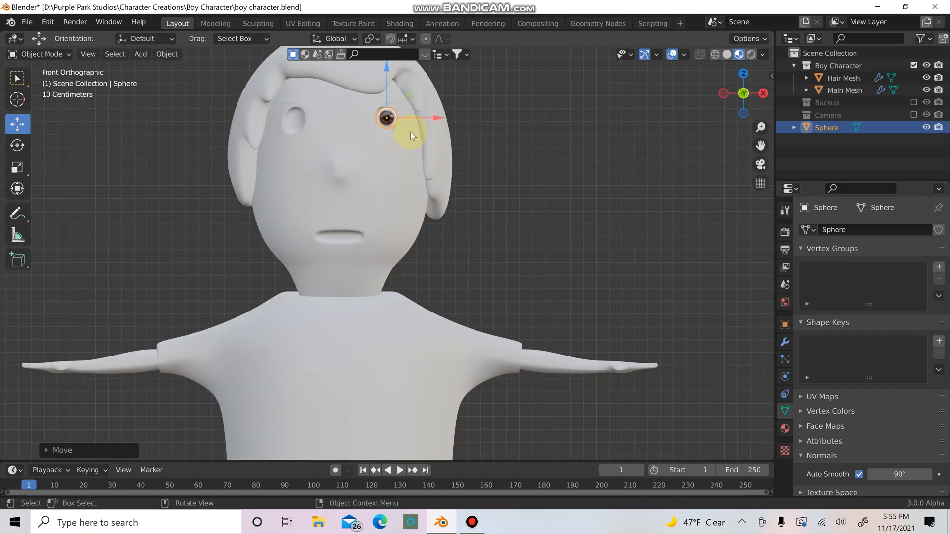
scroll(361, 196, "up", 3)
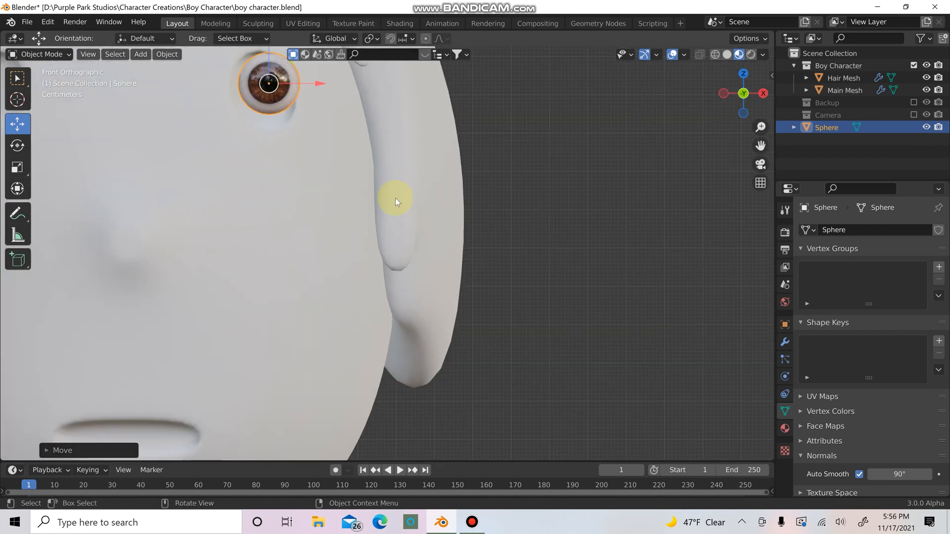
Lower the eyeball along Z within the character's left eye socket and scale it down slightly.
scroll(300, 131, "up", 1)
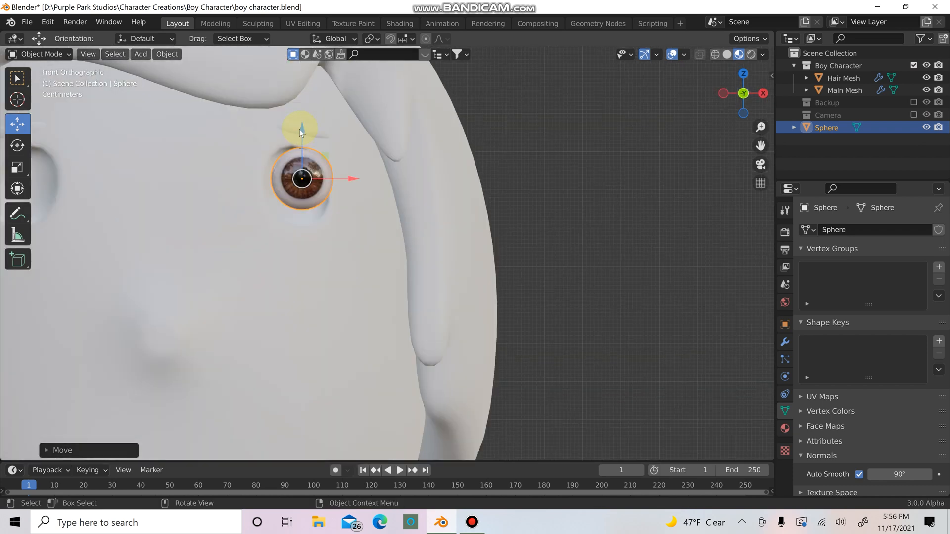
key("g")
key("z")
left_click(452, 231)
key("s")
left_click(424, 233)
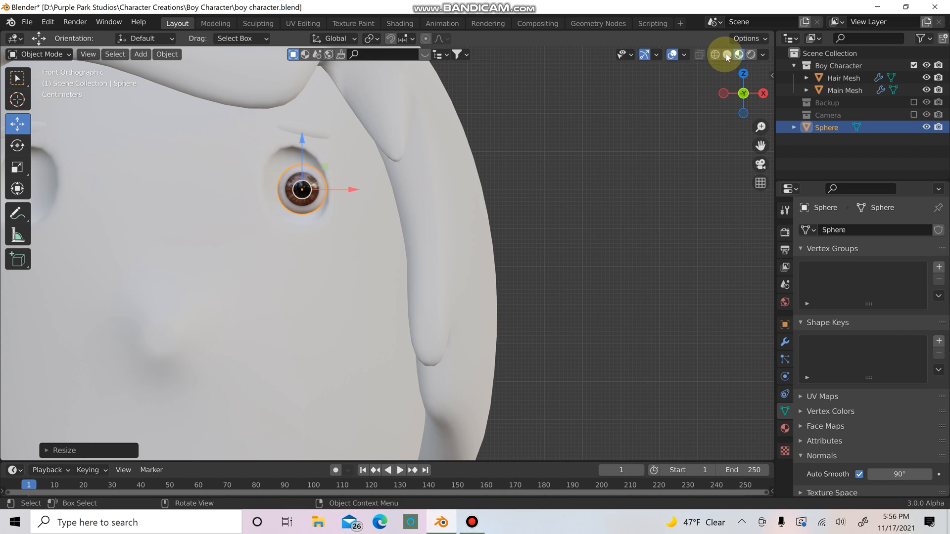
In Solid shading, scale the eyeball up slightly and shift it along X to centre it in the left eye socket.
left_click(726, 55)
scroll(453, 264, "up", 2)
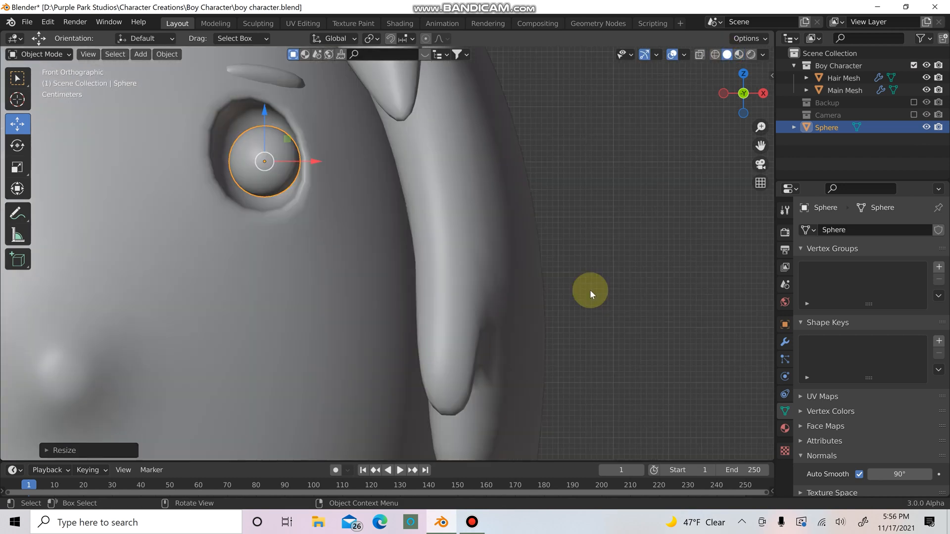
scroll(590, 293, "up", 1)
key("s")
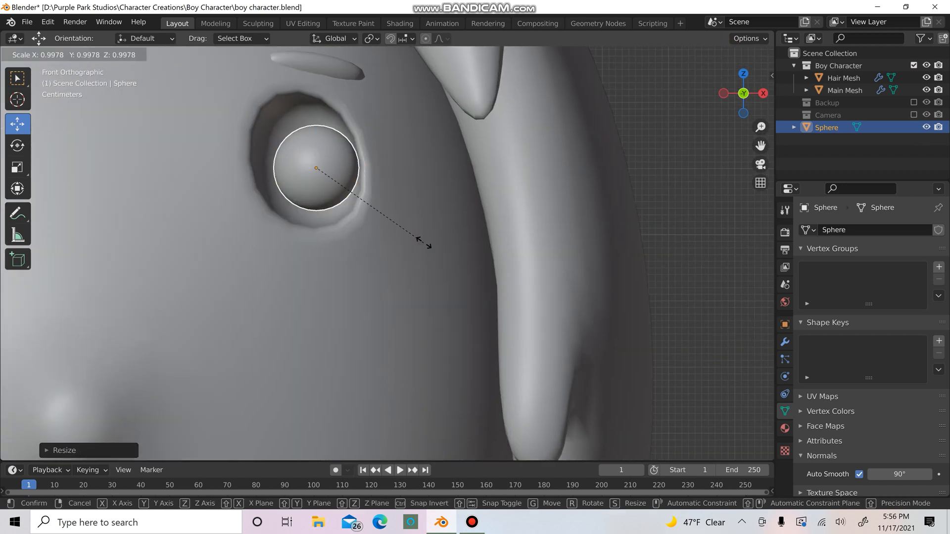
left_click(465, 245)
left_click_drag(354, 166, 399, 214)
scroll(399, 214, "down", 6)
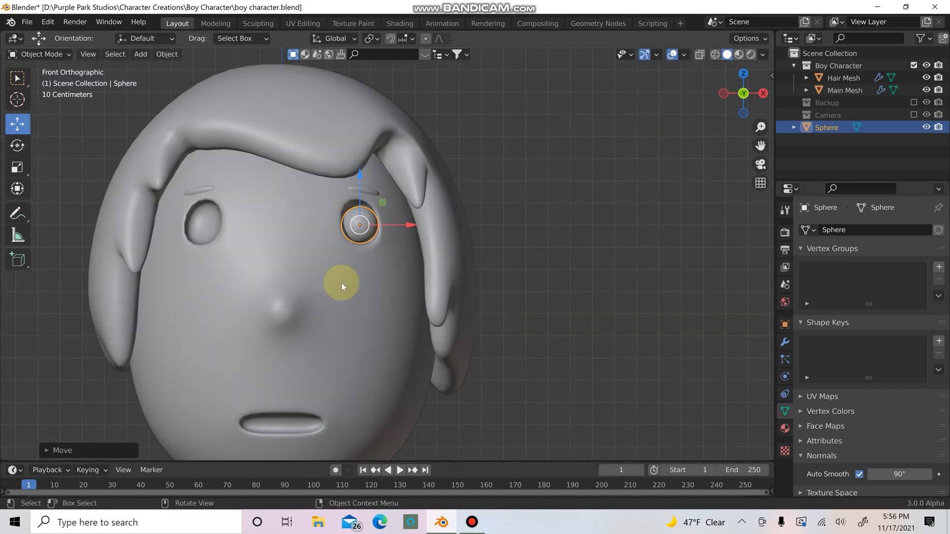
In the right side view, move the eyeball back along Y deeper into the head, and check it from the front.
key("KP_3")
scroll(352, 275, "down", 3)
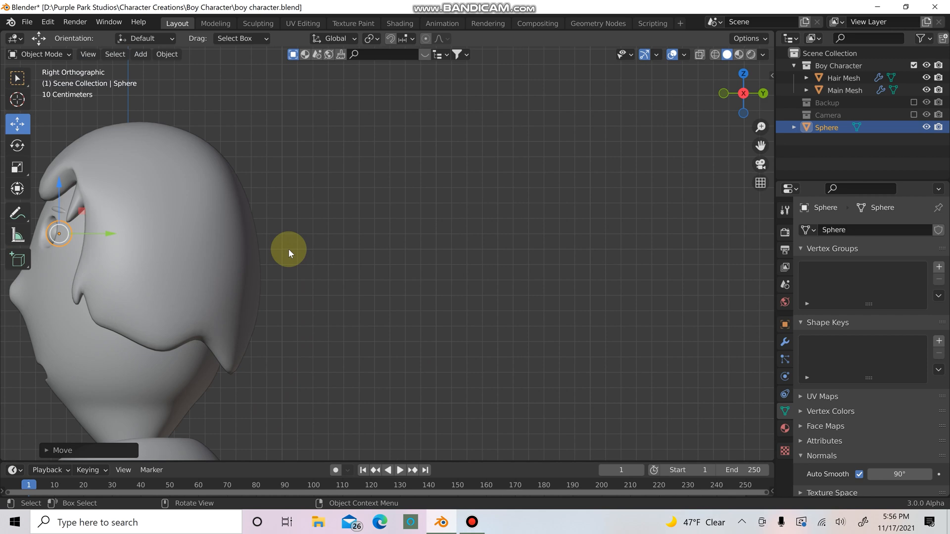
middle_click_drag(289, 248, 233, 267, "ctrl")
key("g")
key("y")
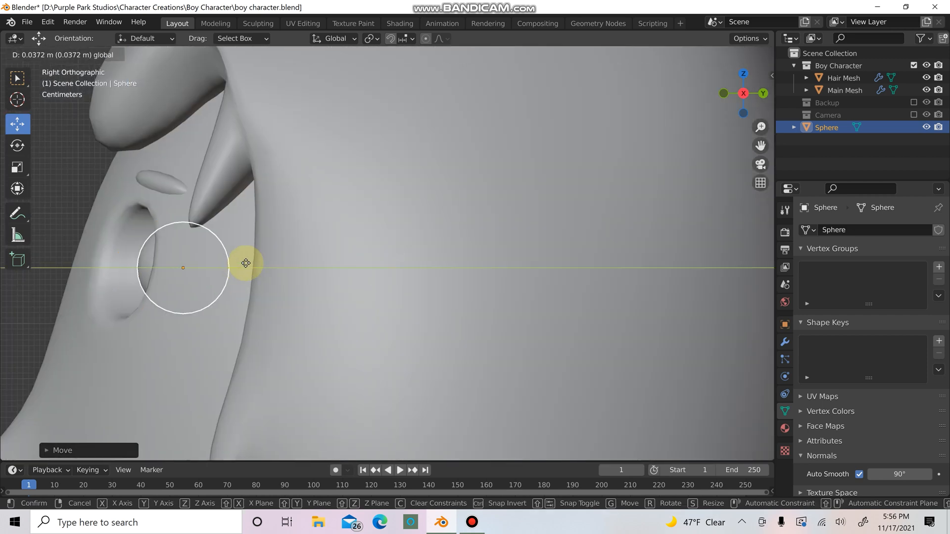
left_click(248, 263)
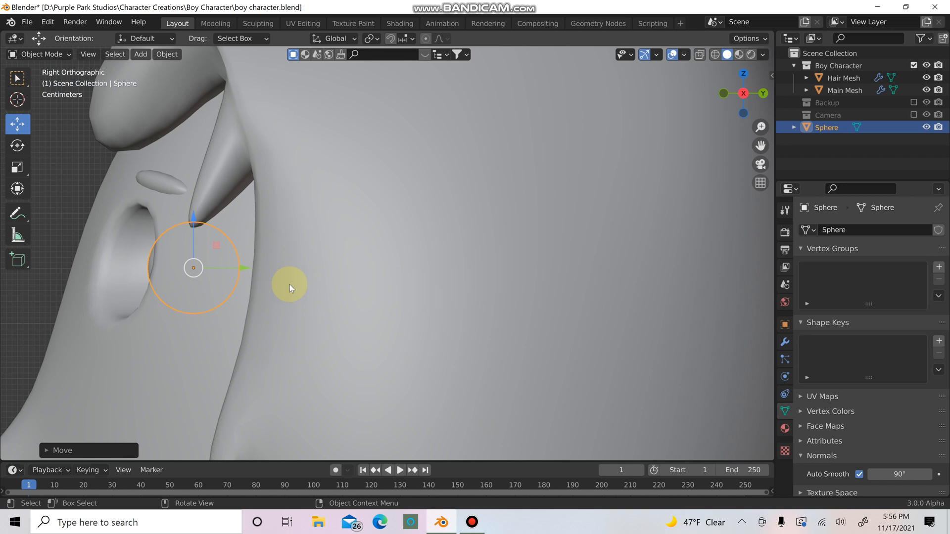
middle_click_drag(290, 284, 373, 295)
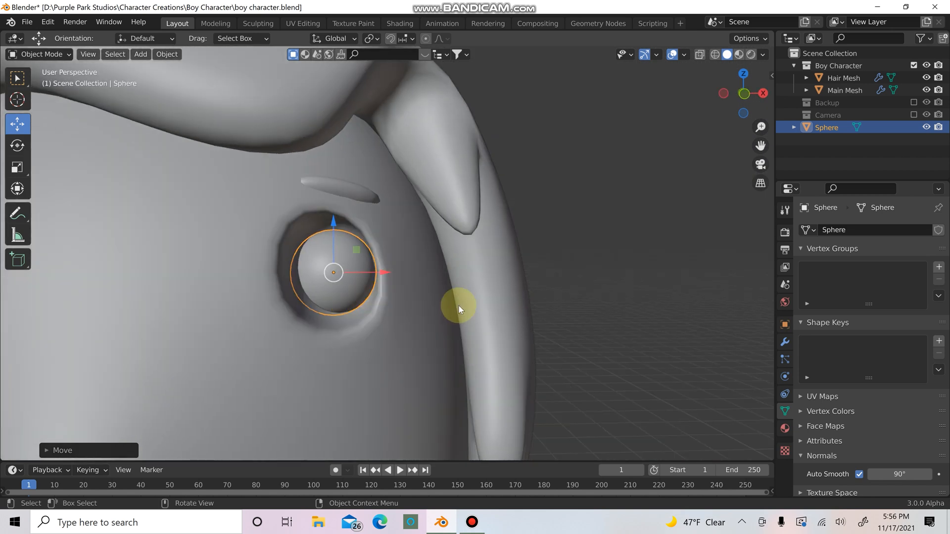
middle_click_drag(451, 312, 569, 241, "alt")
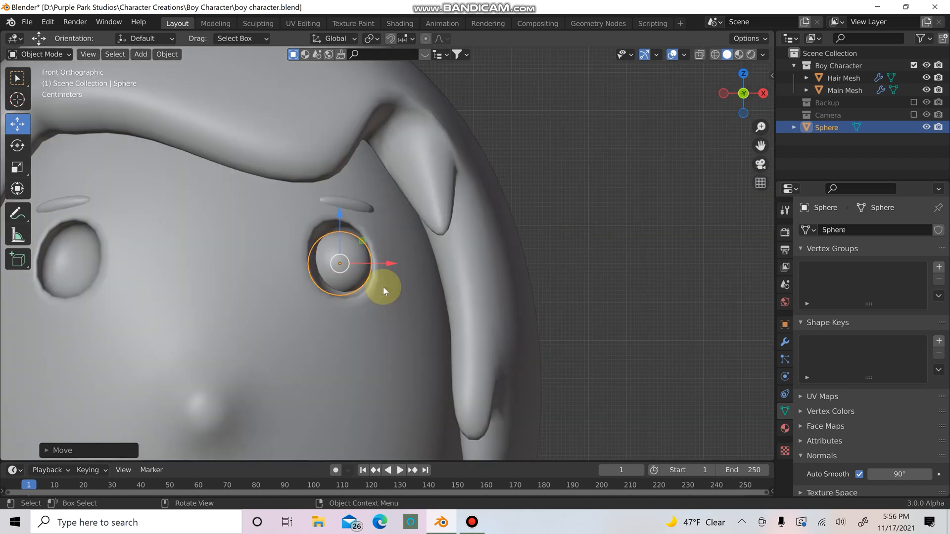
Deselect the eyeball and examine how it sits in the left eye socket, from an angle and from the front.
scroll(422, 296, "down", 2)
key("alt+a")
middle_click_drag(443, 314, 461, 314)
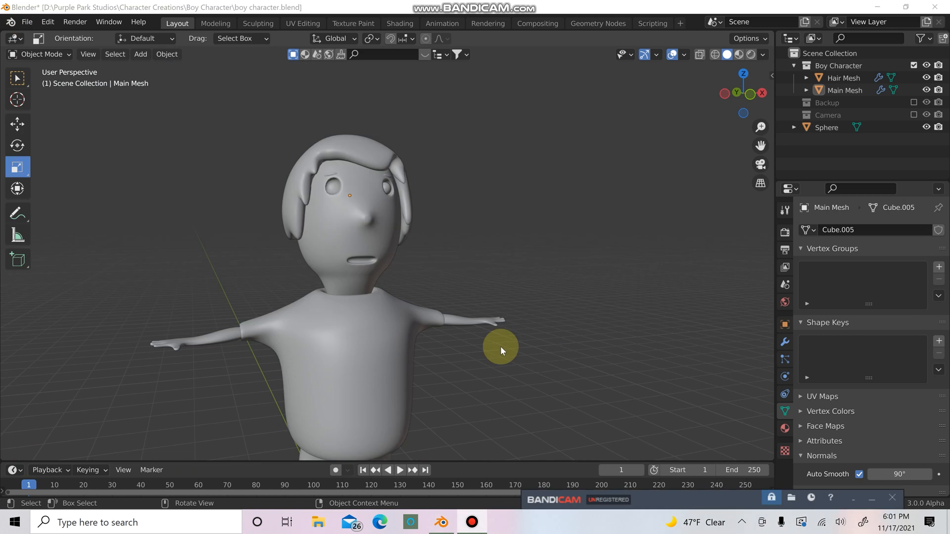
scroll(500, 345, "up", 3)
middle_click_drag(478, 361, 496, 352)
scroll(430, 232, "up", 2)
scroll(459, 171, "up", 2)
scroll(369, 276, "up", 5)
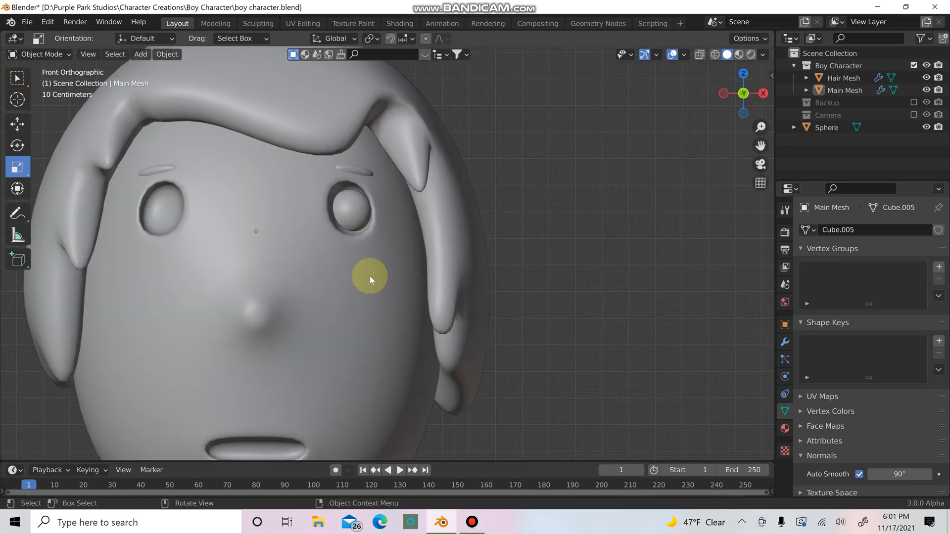
middle_click_drag(393, 250, 412, 320, "shift")
Select the upper edge of the left eye socket on the Main Mesh in Edit Mode, and return to Object Mode.
left_click(404, 234)
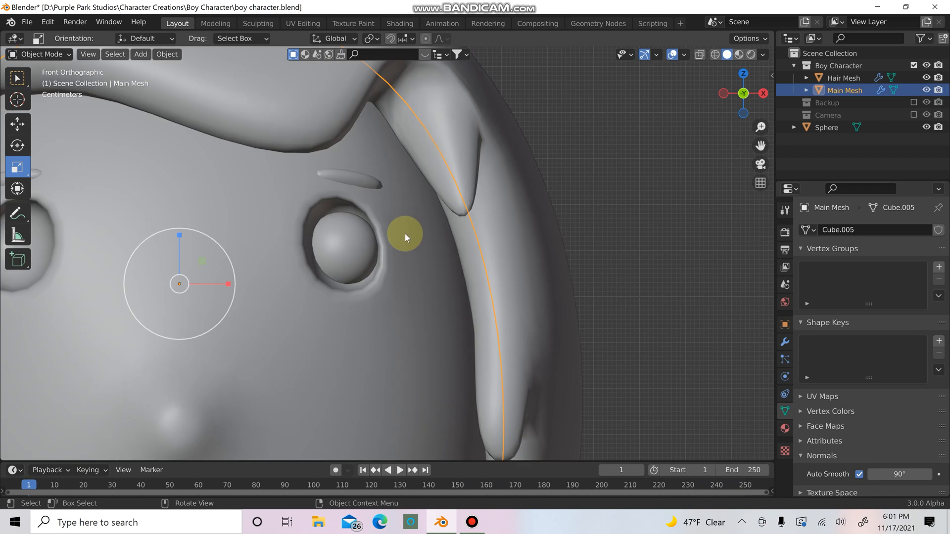
key("Tab")
scroll(339, 212, "up", 2)
left_click(320, 181)
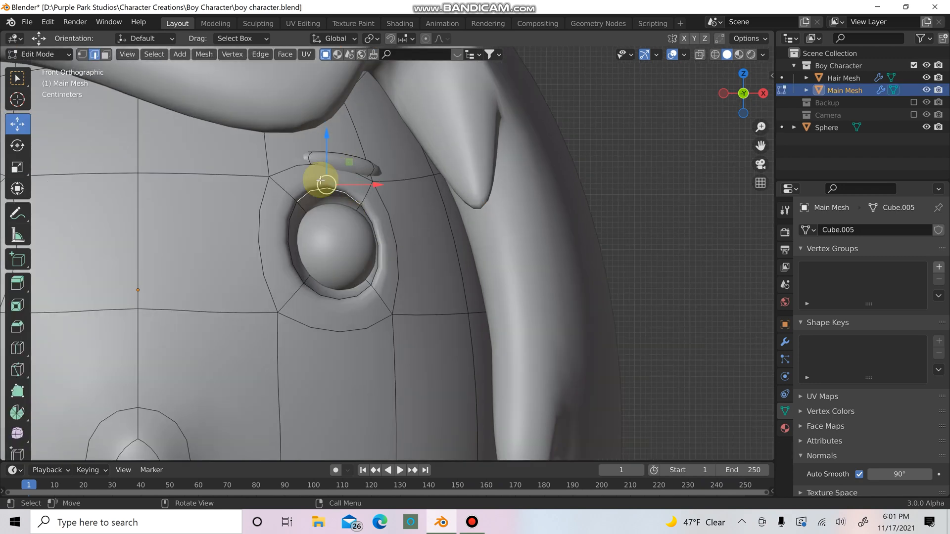
scroll(314, 213, "down", 4)
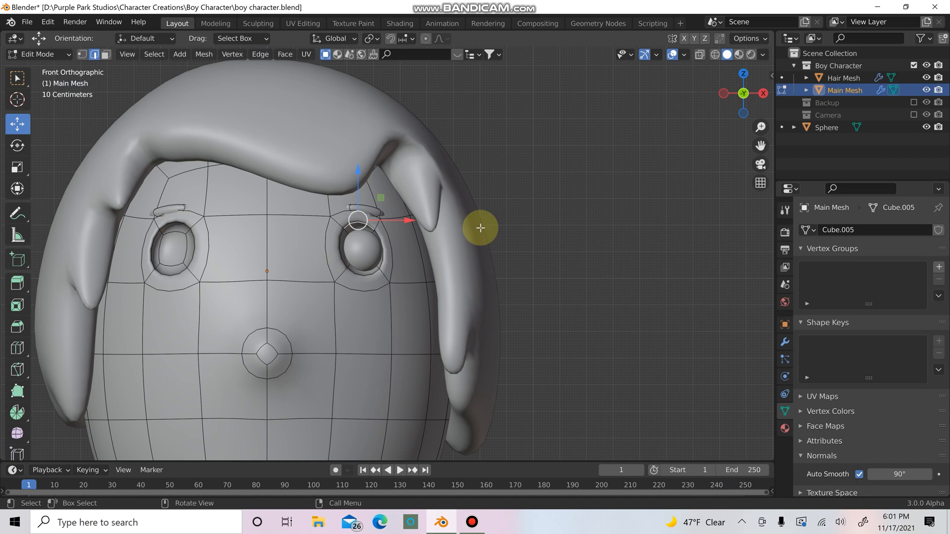
key("Tab")
Duplicate the eyeball along X into the character's right eye socket and fine-tune its X position in Material Preview shading.
left_click(370, 244)
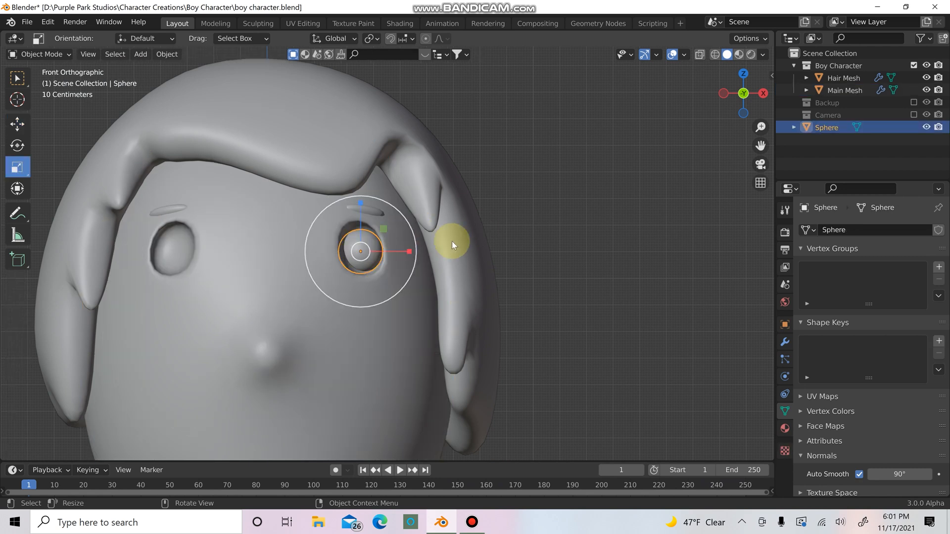
key("shift+d")
key("x")
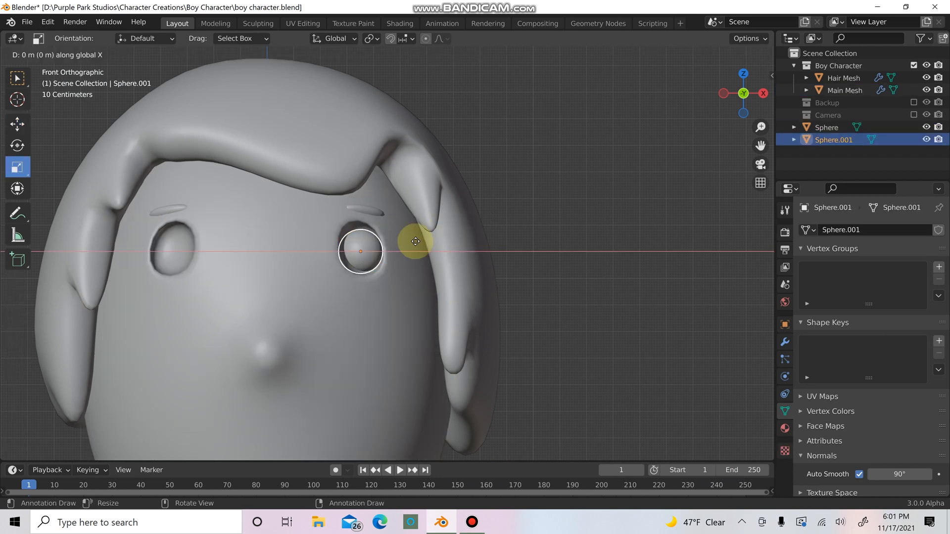
left_click(280, 258)
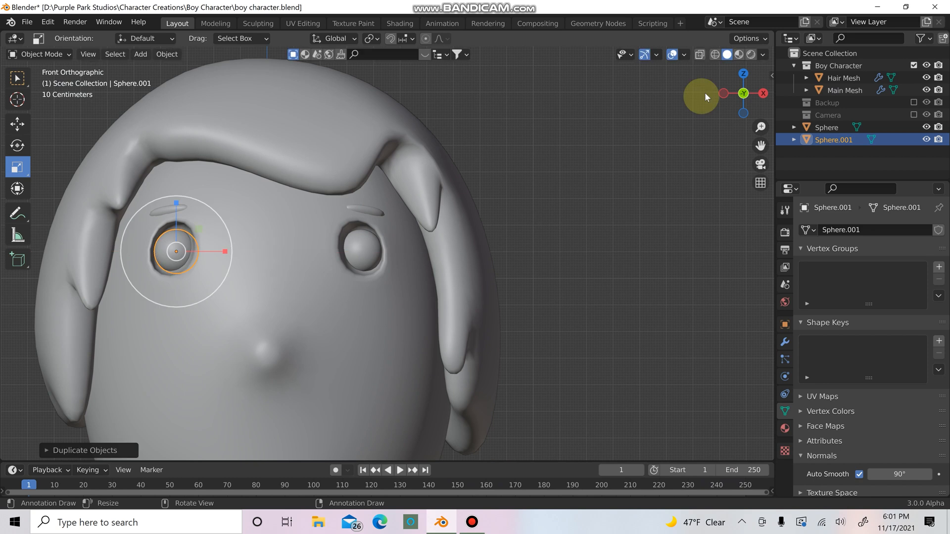
left_click(738, 55)
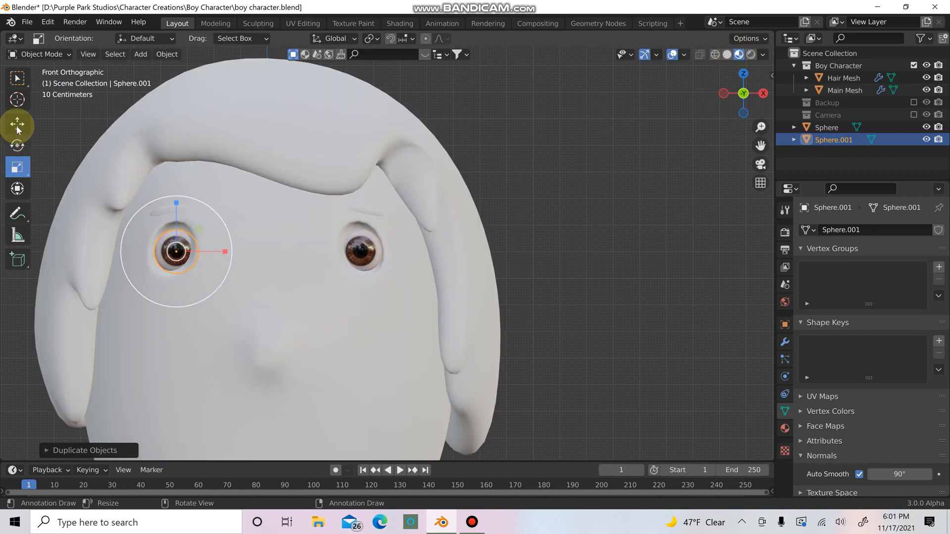
left_click(16, 125)
left_click_drag(225, 255, 222, 249)
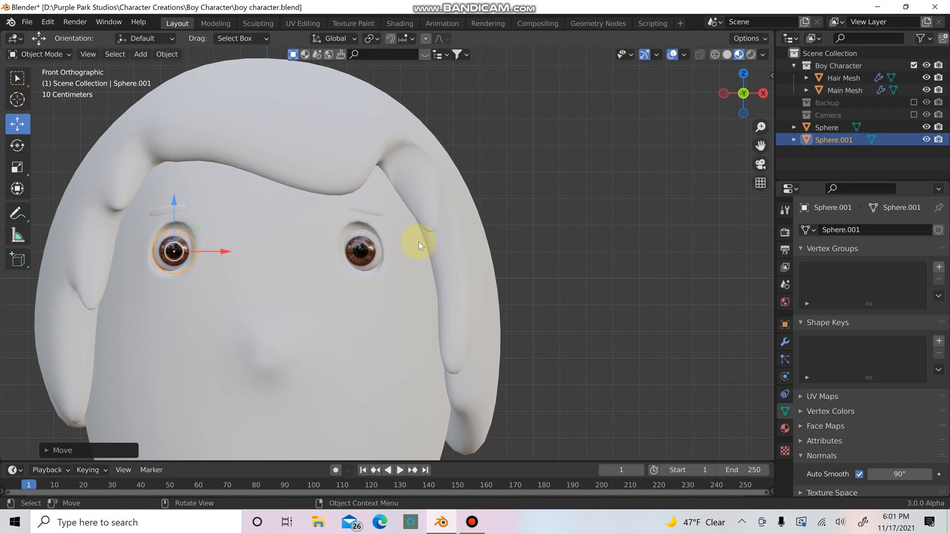
Edit the Main Mesh in Solid shading, add the right socket's upper edge to the selection, and lower both upper edges along Z.
left_click(729, 57)
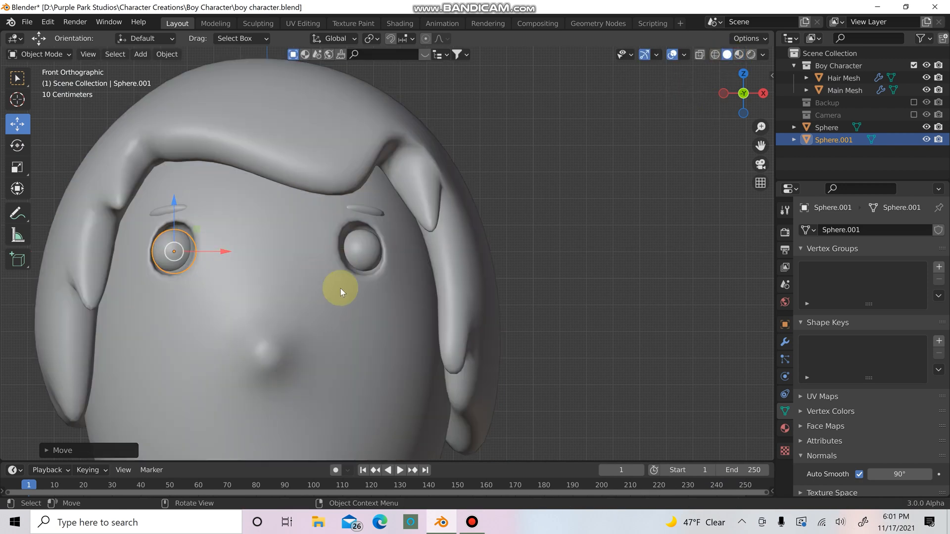
left_click(407, 358)
key("Tab")
scroll(418, 300, "up", 5)
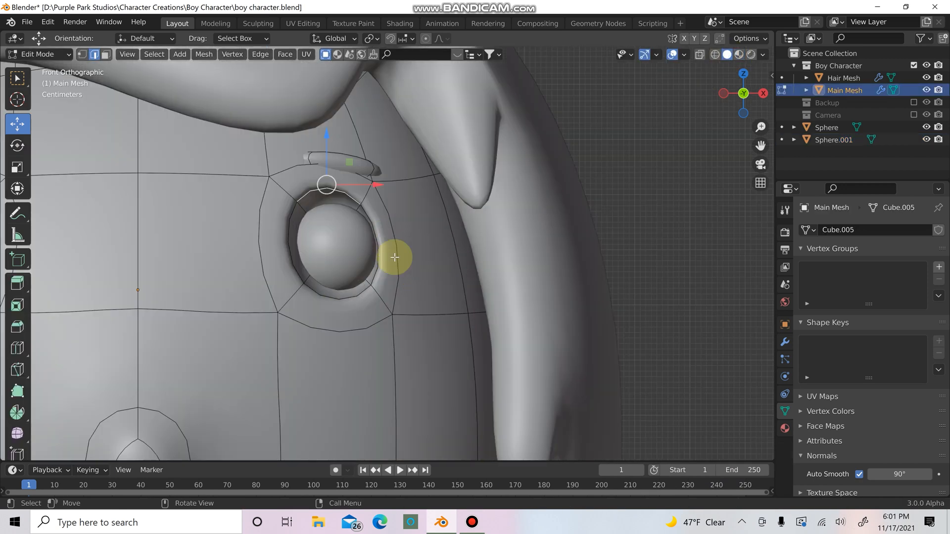
scroll(394, 258, "down", 4)
left_click(137, 218, "shift")
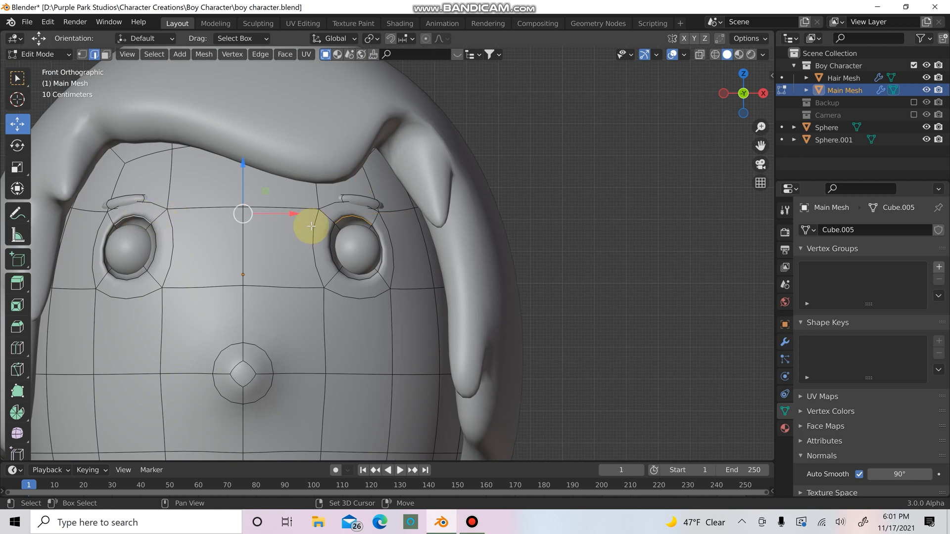
left_click_drag(242, 164, 341, 246)
Select the inner edge of the character's right eye socket and move it along X toward the eyeball in front view.
middle_click_drag(342, 246, 211, 277)
left_click(217, 266)
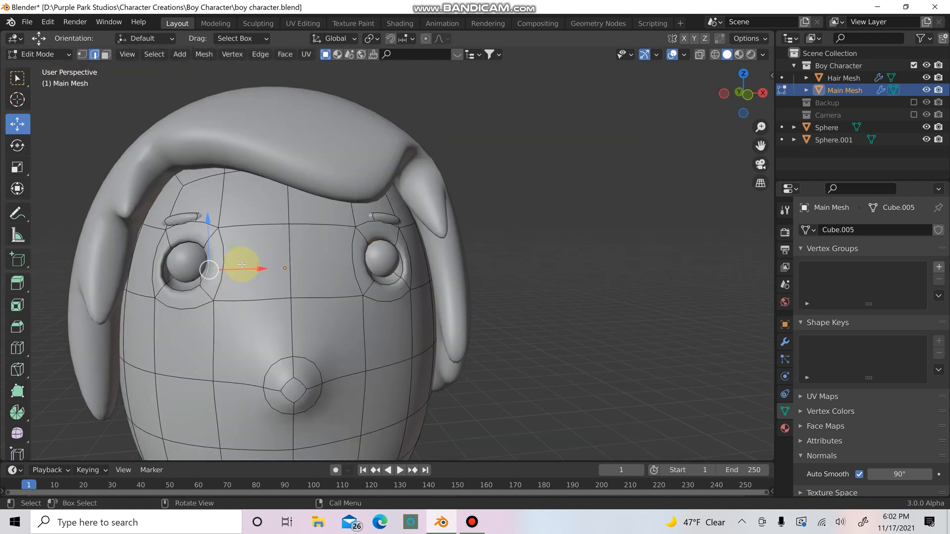
key("KP_1")
scroll(287, 279, "up", 3)
middle_click_drag(374, 280, 552, 270, "shift")
key("b")
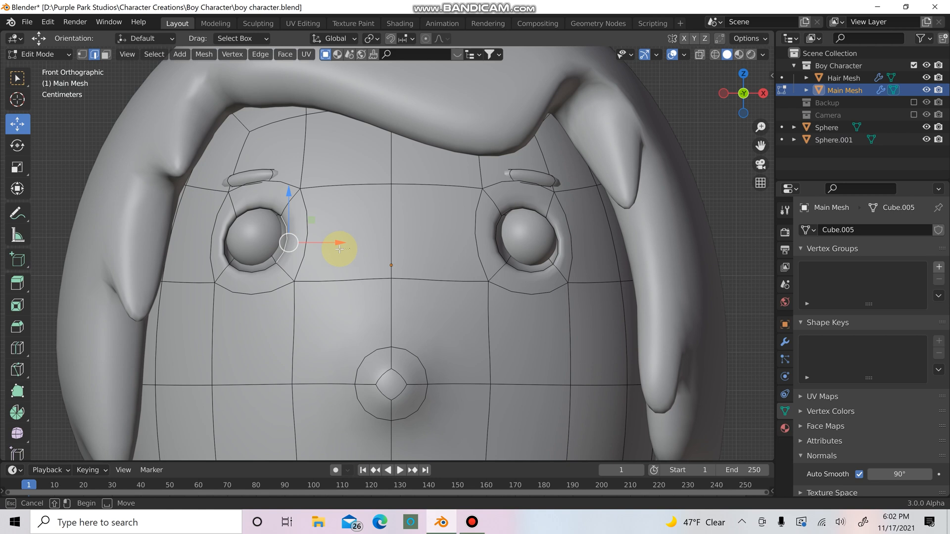
left_click_drag(336, 249, 330, 239)
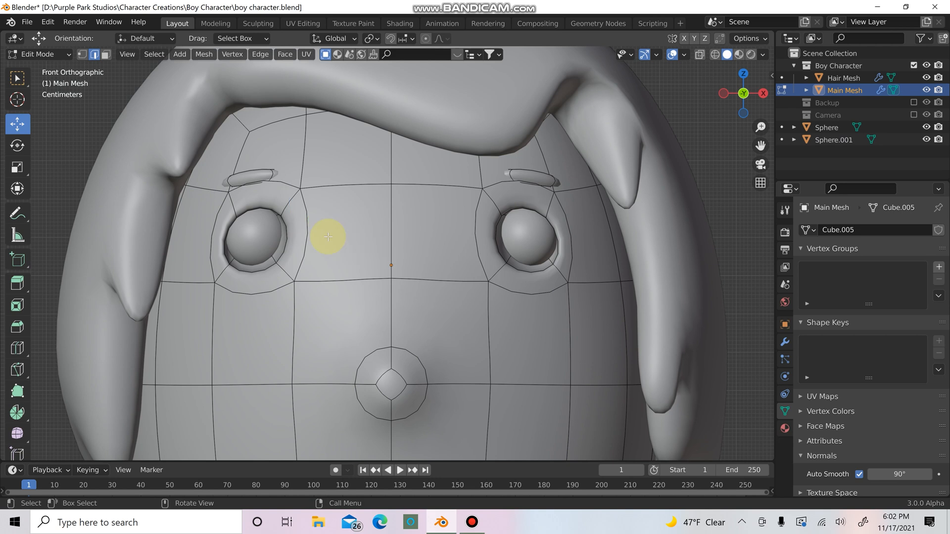
left_click(288, 239)
key("g")
key("x")
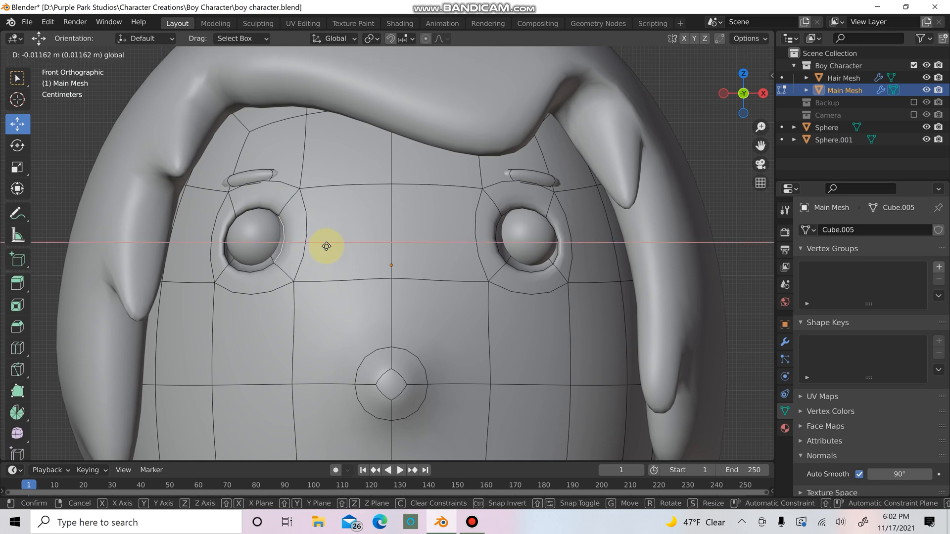
left_click(326, 246)
Move the inner edge of the character's left eye socket about 0.023 m along X toward the eyeball.
left_click(494, 234)
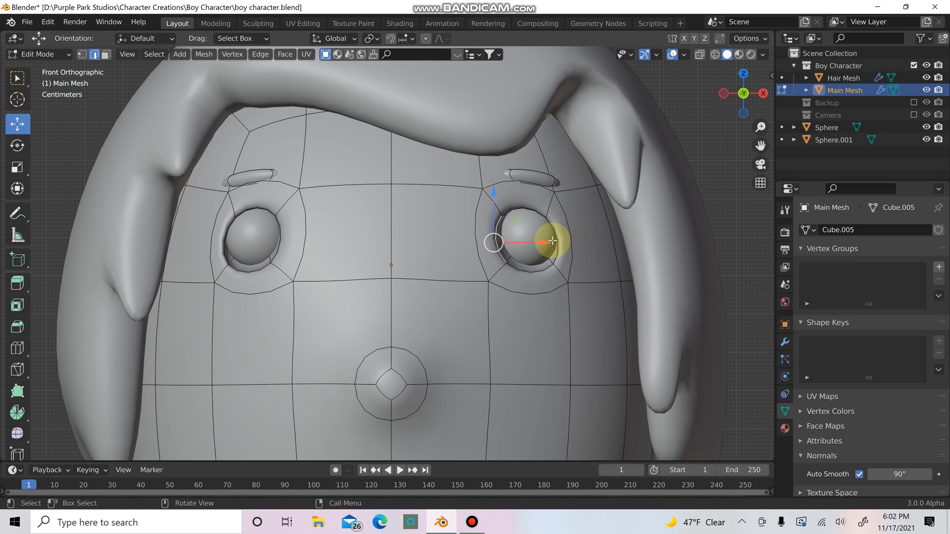
key("g")
key("x")
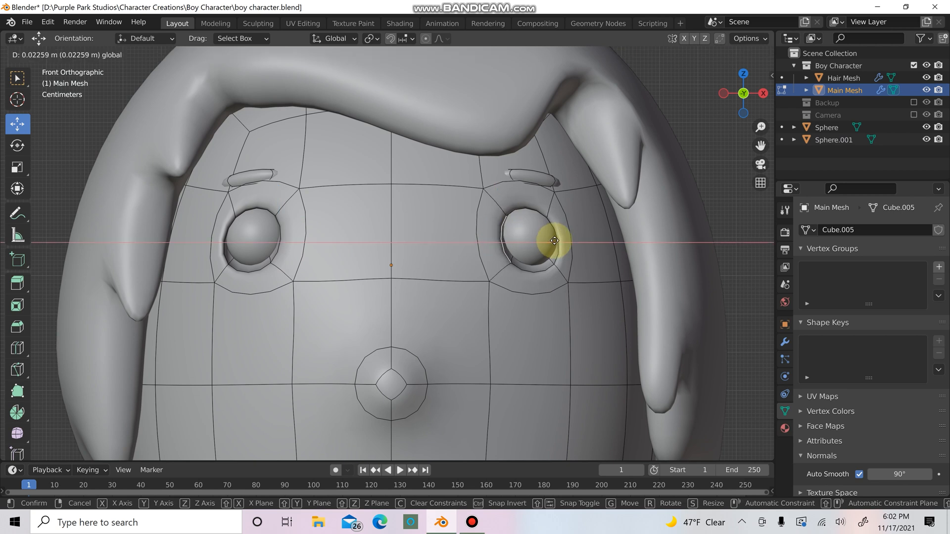
left_click(553, 241)
Raise the lower edges of both eye sockets along Z against the eyeballs, the left one by about 0.03 m.
left_click(538, 268)
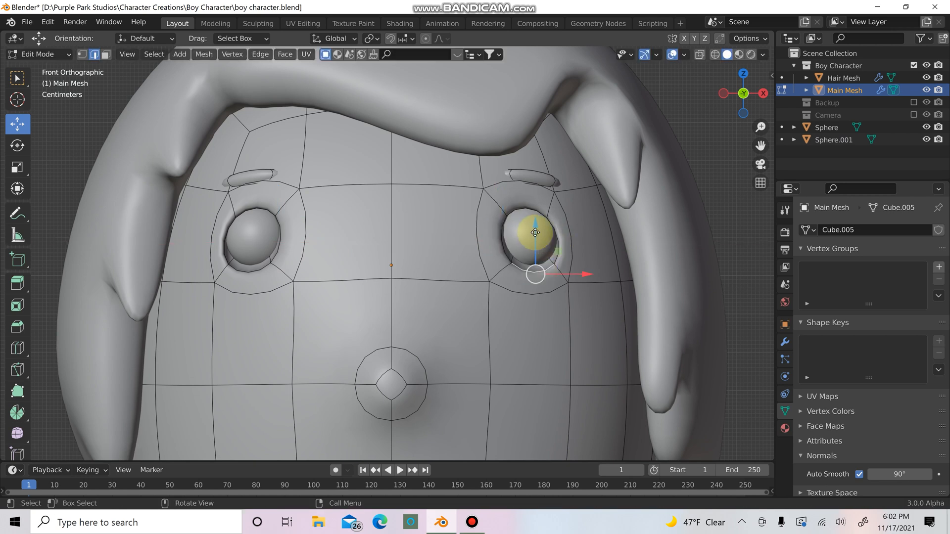
key("g")
key("z")
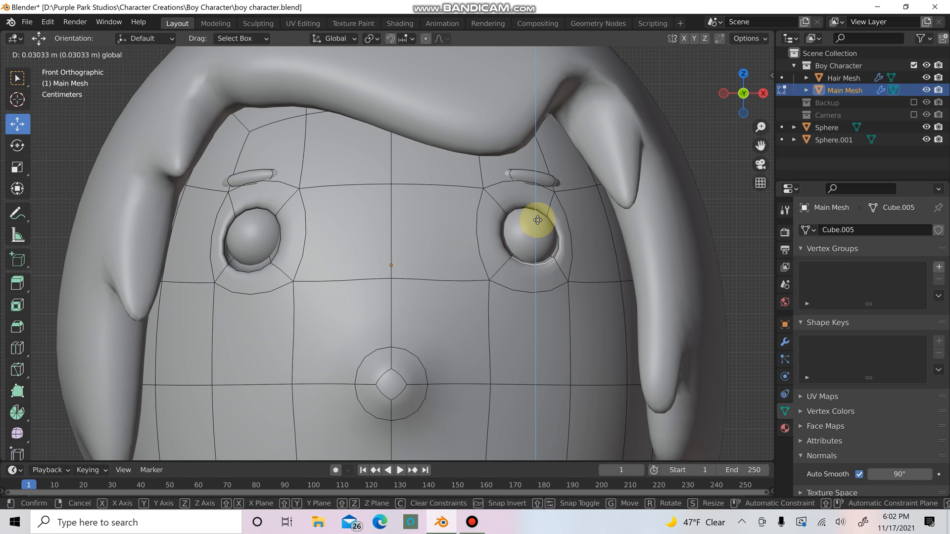
left_click(537, 219)
left_click(244, 269)
key("g")
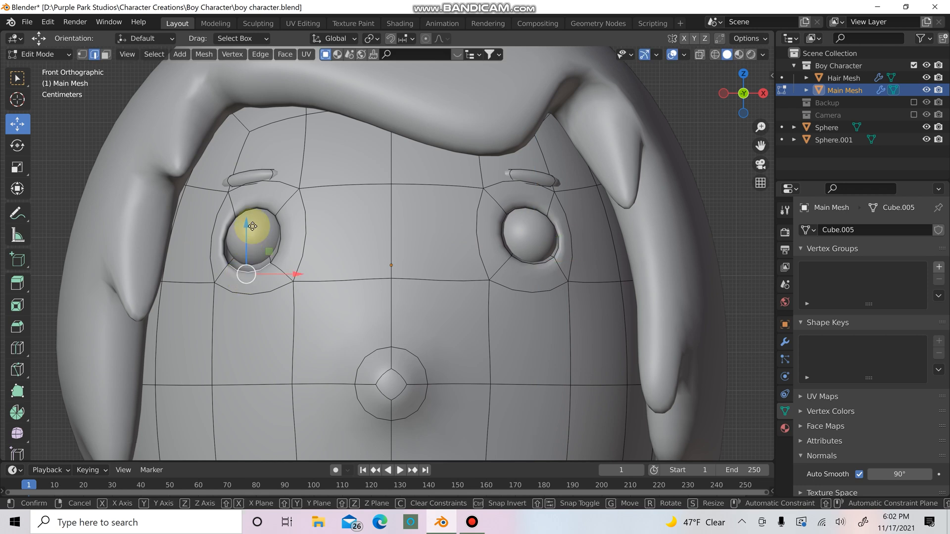
key("z")
left_click(257, 218)
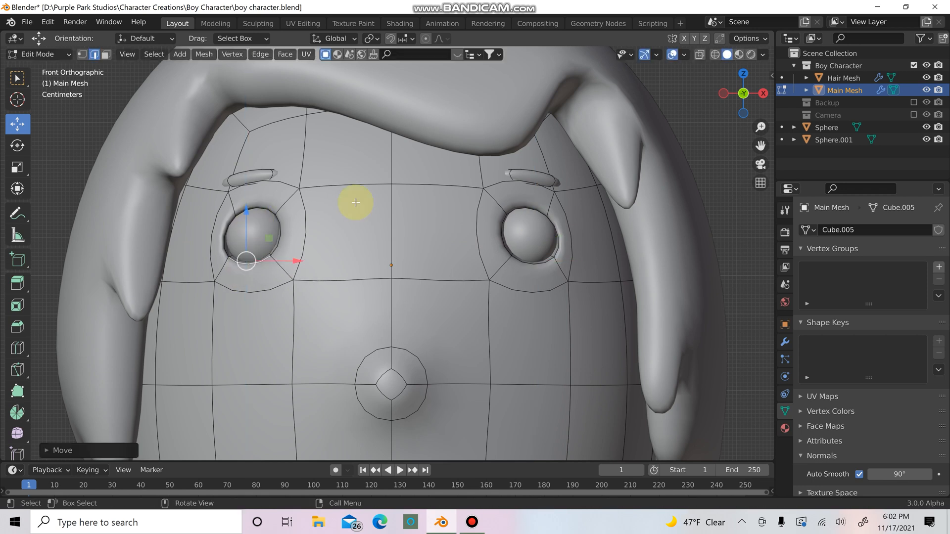
Switch to Material Preview shading, leave Edit Mode, and examine how both eyes fit the face from several angles.
left_click(738, 53)
scroll(568, 247, "down", 4)
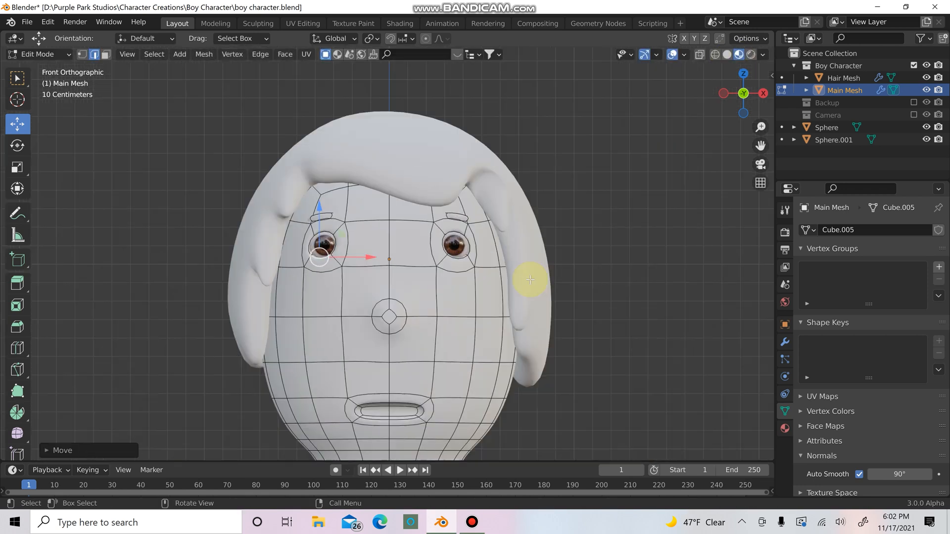
middle_click_drag(529, 276, 514, 307)
scroll(589, 289, "up", 6)
scroll(609, 311, "down", 3)
key("Tab")
scroll(593, 319, "down", 3)
scroll(474, 296, "up", 4)
scroll(445, 296, "up", 5)
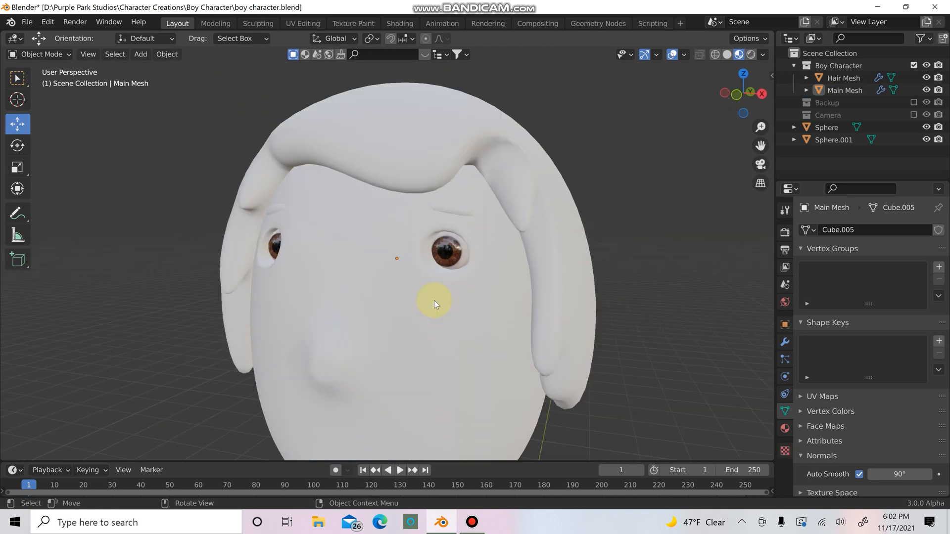
Switch the viewport to Solid shading and save the boy character file.
scroll(405, 299, "down", 4)
mouse_move(404, 298)
middle_mouse_down()
mouse_move(524, 271)
mouse_move(619, 223)
middle_mouse_up()
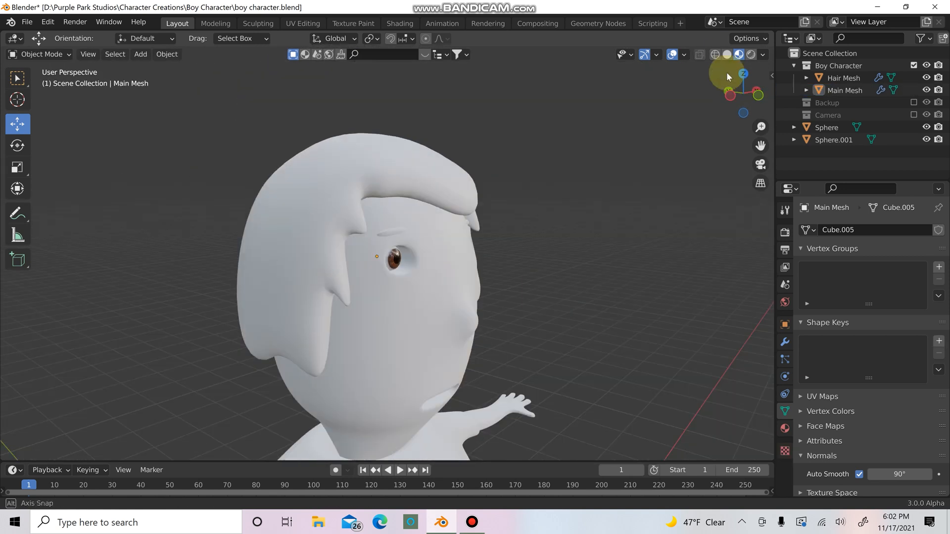
left_click(725, 55)
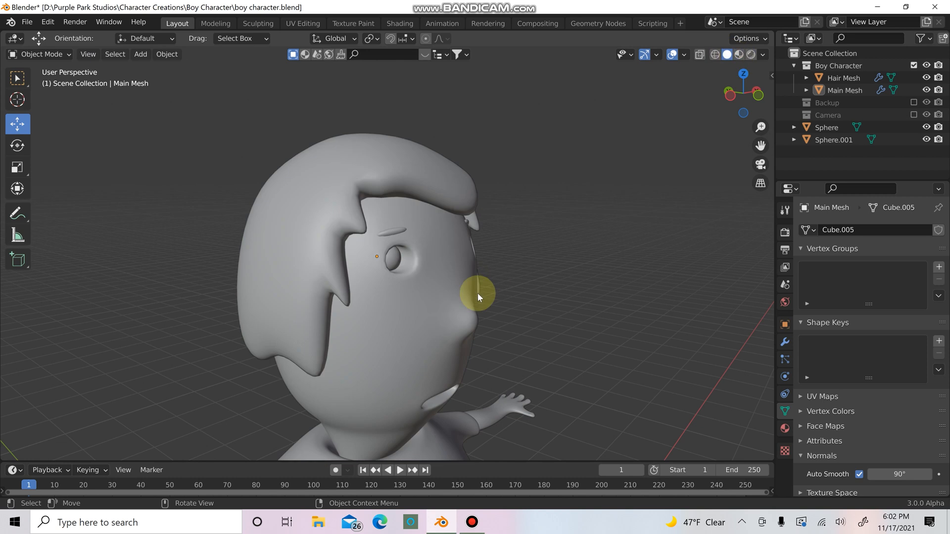
middle_click_drag(477, 293, 345, 286)
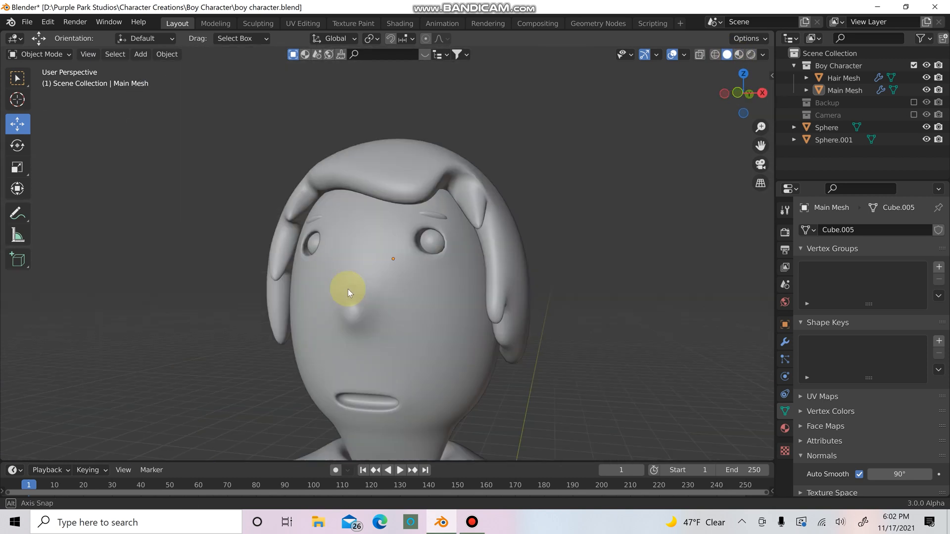
left_click(27, 22)
left_click(70, 105)
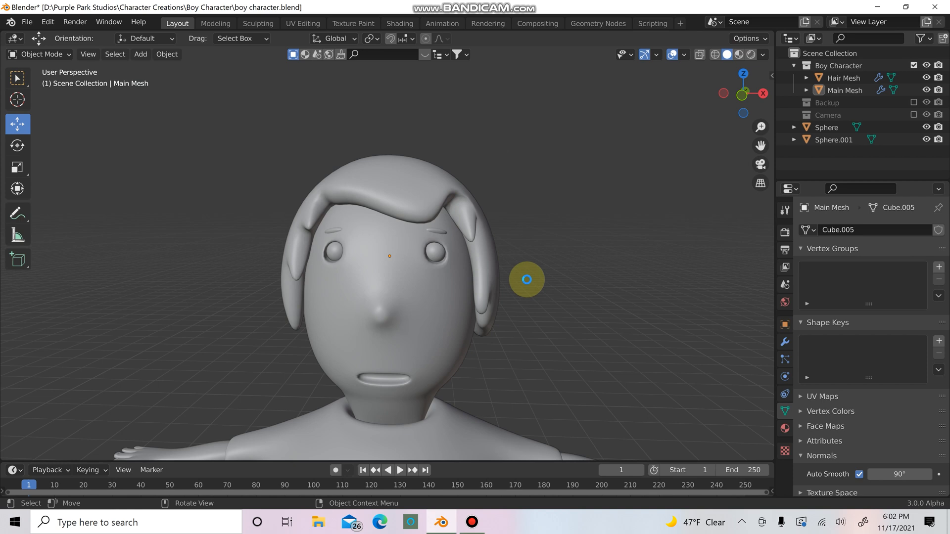
Examine the hair and the whole character from several angles and distances in Solid shading, leaving everything deselected.
left_click(469, 212)
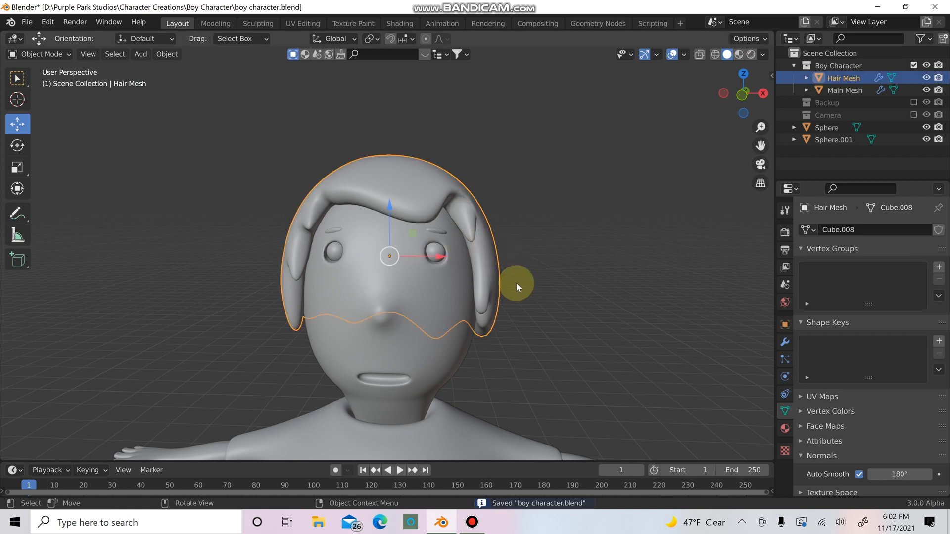
scroll(516, 283, "down", 4)
middle_click_drag(595, 295, 496, 324)
scroll(521, 319, "up", 3)
scroll(514, 317, "down", 1)
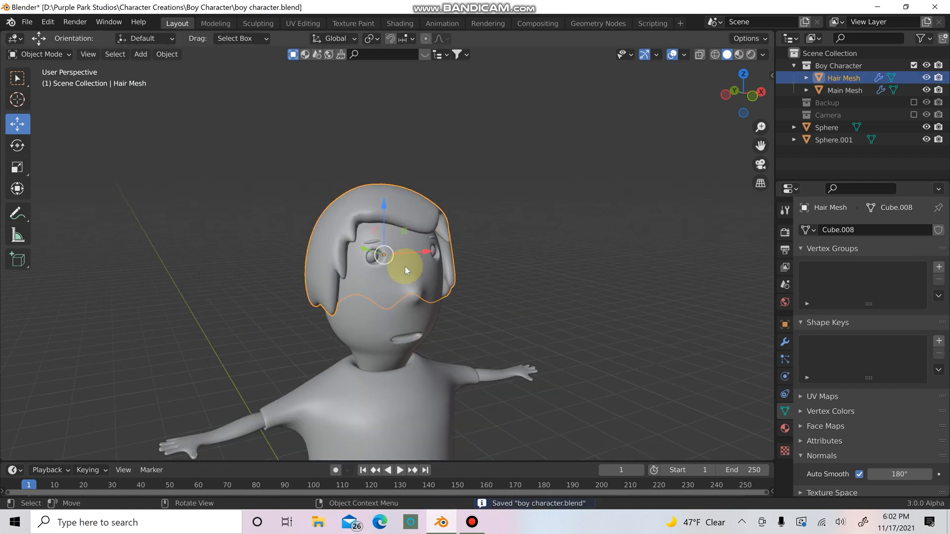
key("alt+a")
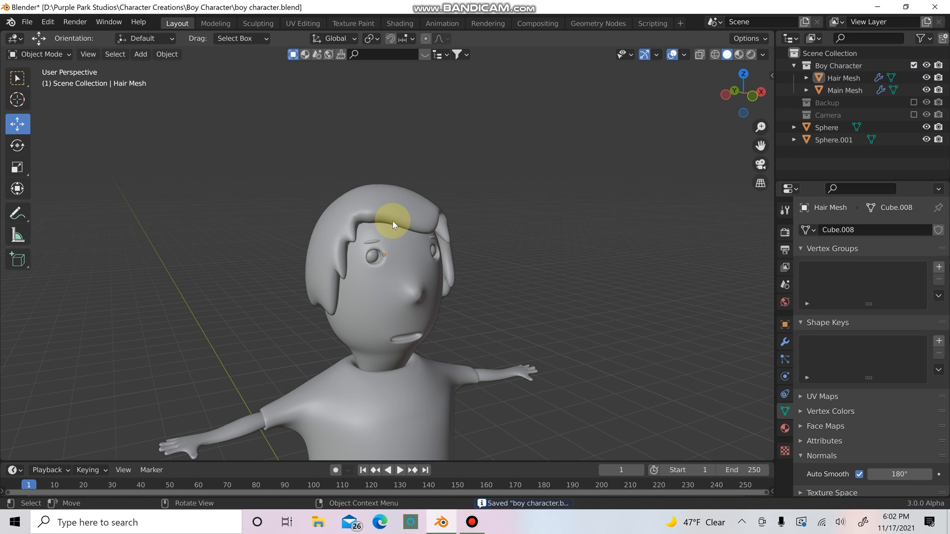
left_click(392, 221)
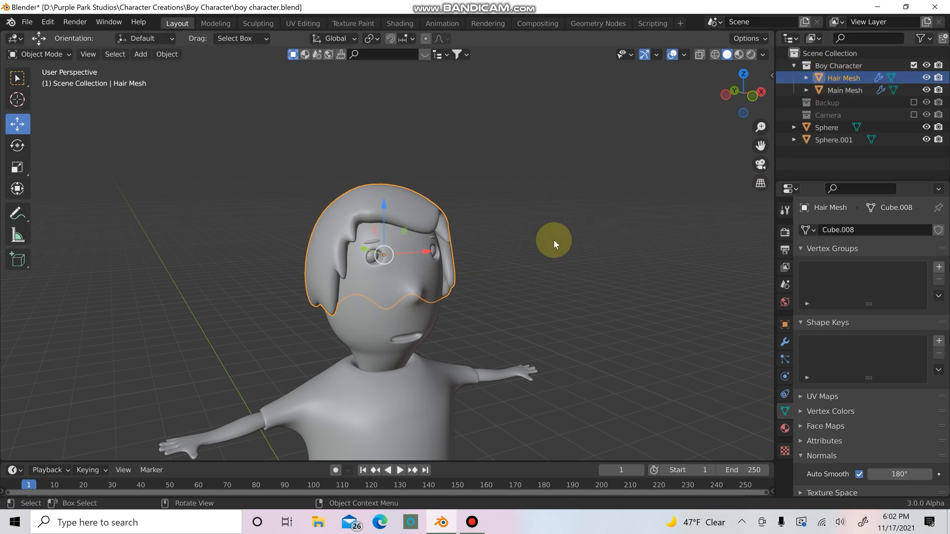
scroll(569, 334, "down", 2)
left_click(567, 336)
scroll(567, 335, "up", 2)
middle_click_drag(566, 325, 598, 216, "shift")
scroll(587, 248, "down", 1)
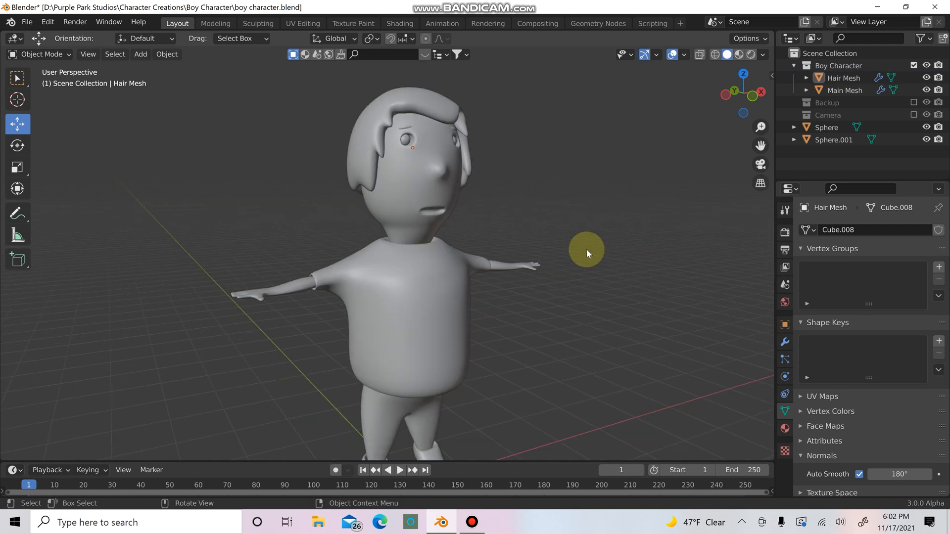
middle_click_drag(587, 248, 548, 302)
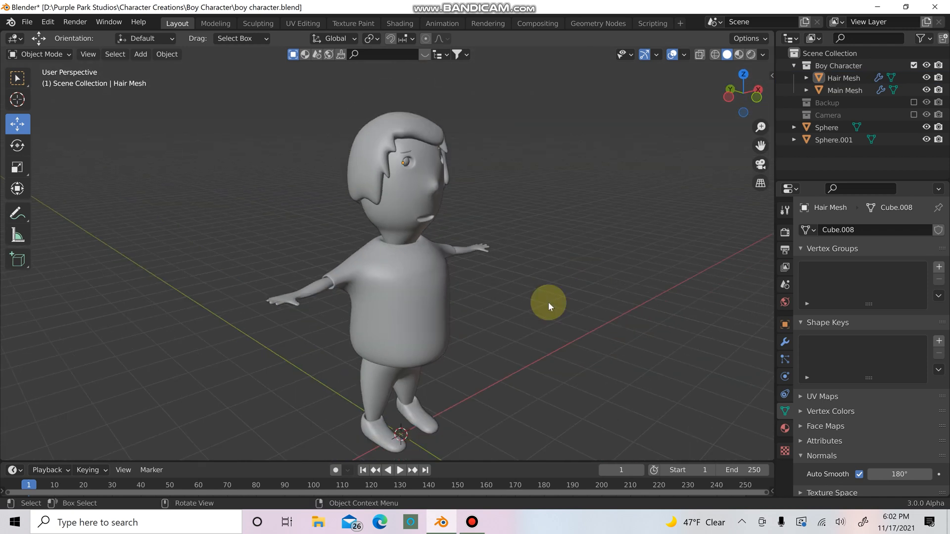
scroll(547, 304, "up", 1)
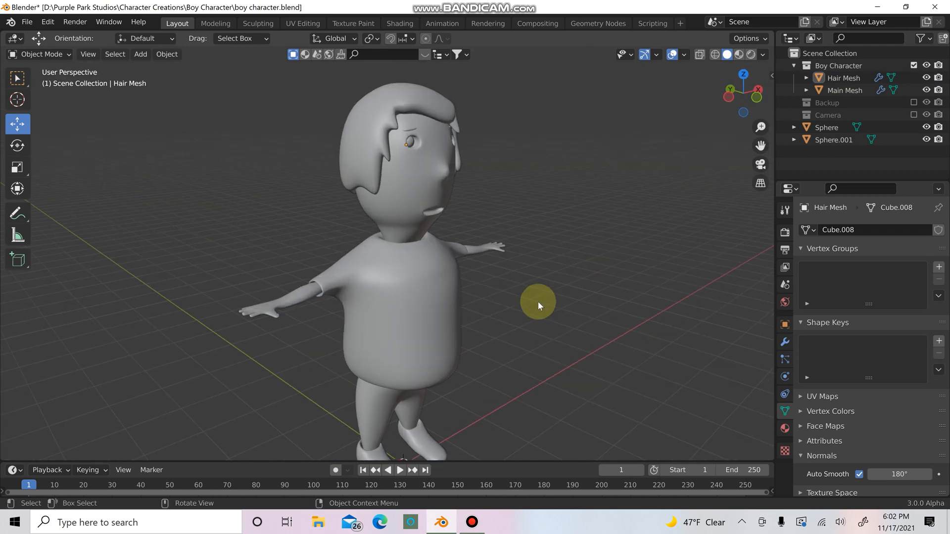
scroll(416, 358, "down", 1)
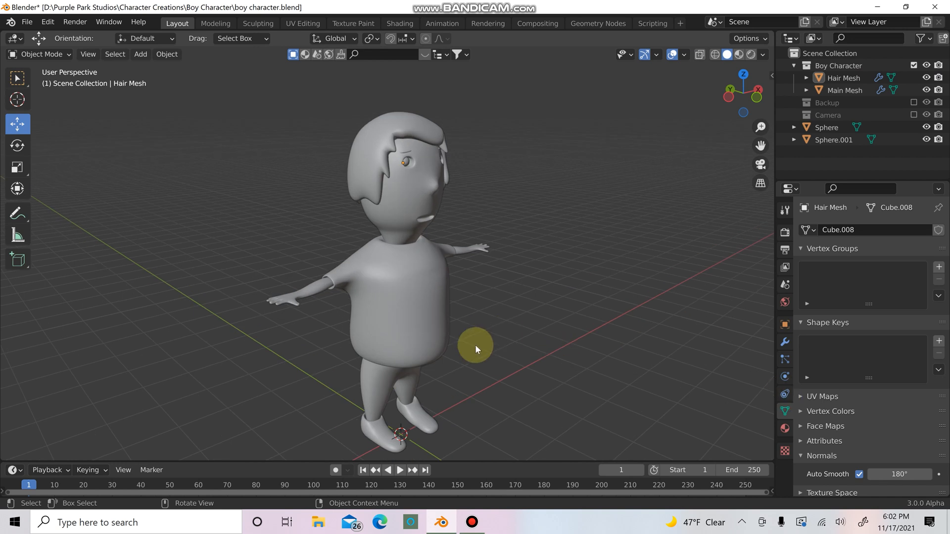
scroll(475, 344, "up", 1)
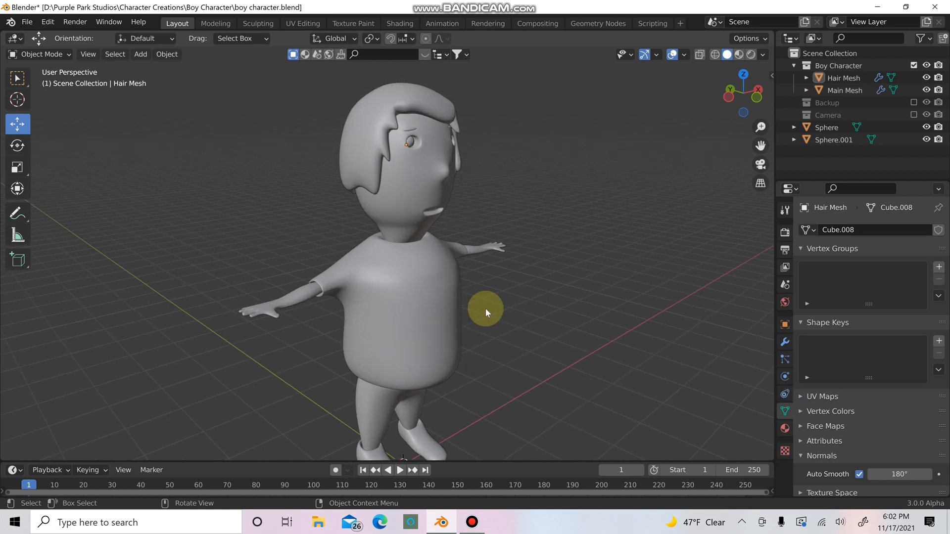
mouse_move(520, 263)
middle_mouse_down()
mouse_move(546, 262)
mouse_move(522, 262)
middle_mouse_up()
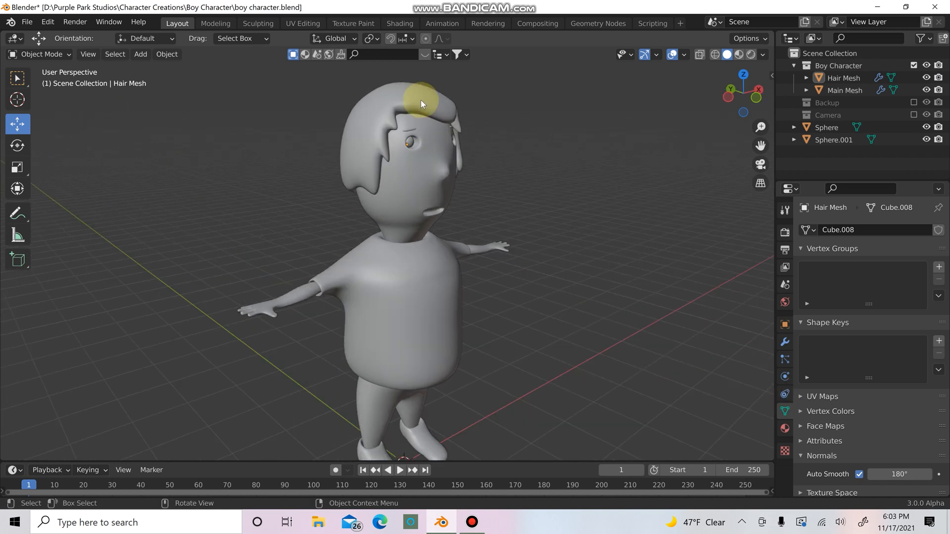
Return to Material Preview shading and rename the hair mesh's material as HAIR.
left_click(738, 54)
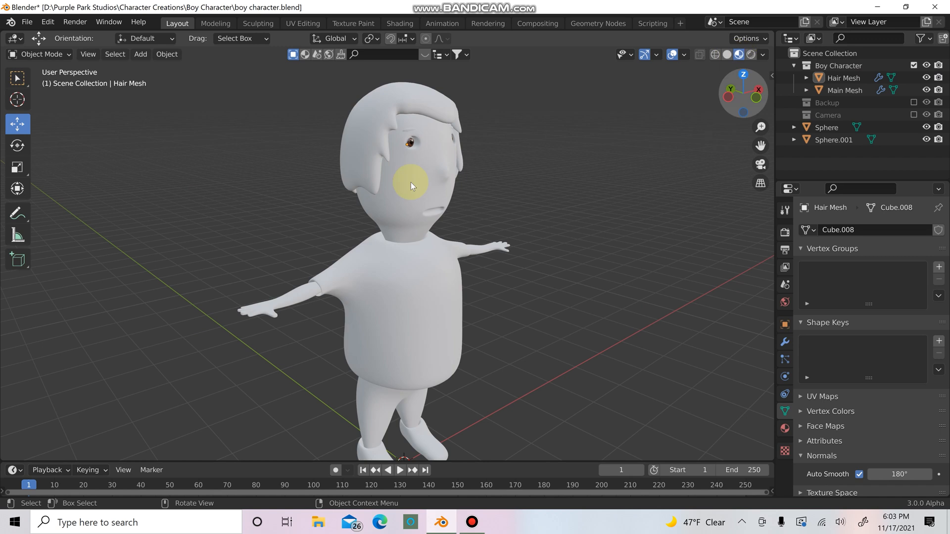
left_click(424, 107)
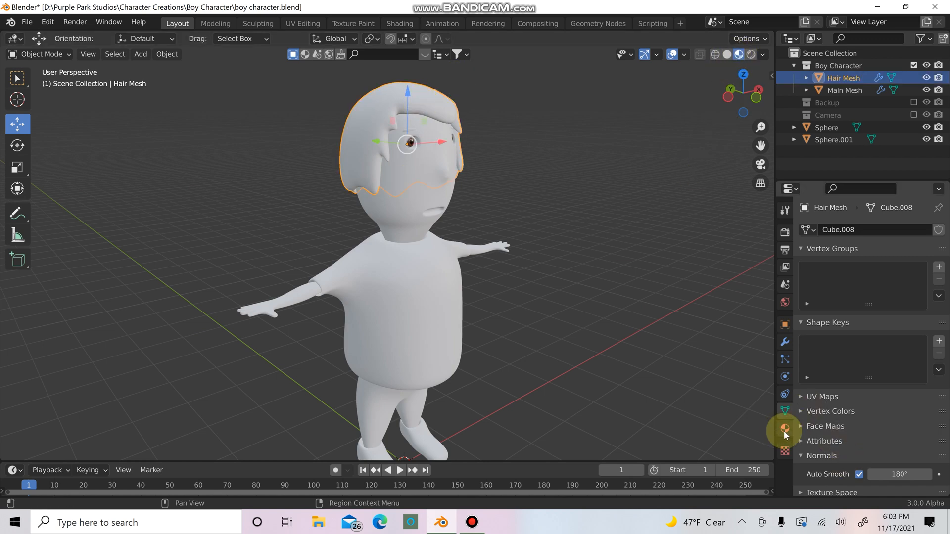
left_click(784, 428)
left_click(851, 283)
left_click(851, 281)
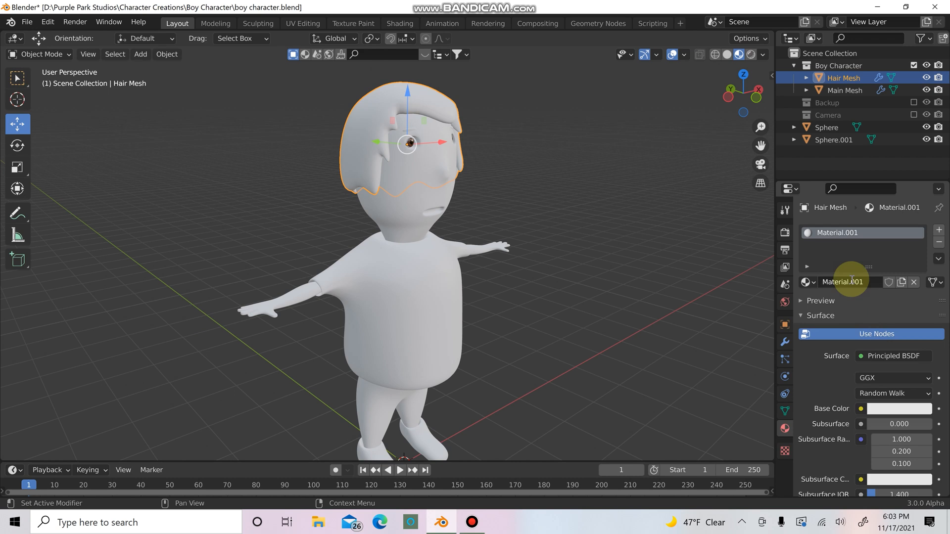
type("HAIR")
key("Return")
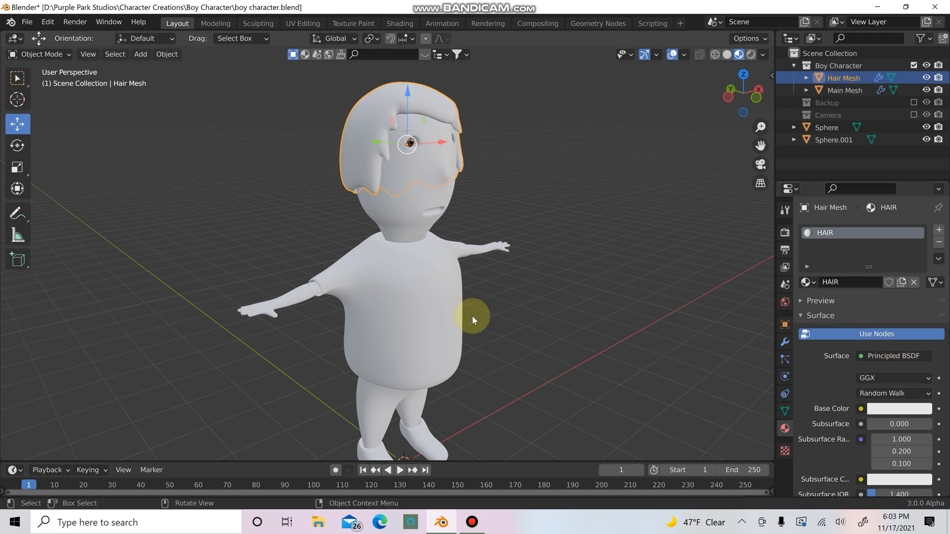
Set the HAIR material's base color to brown with hue 0.067, saturation 0.746 and value 0.127.
left_click(898, 410)
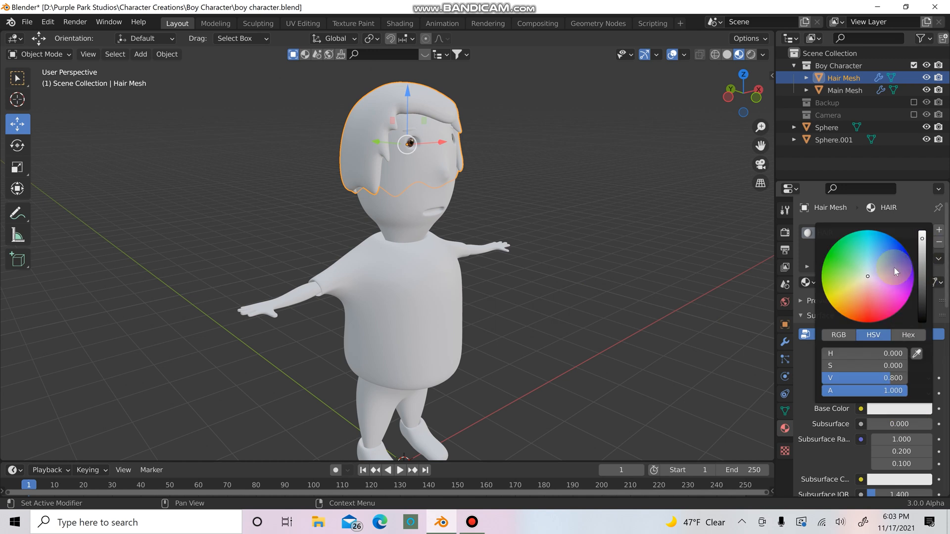
left_click_drag(867, 276, 855, 296)
left_click_drag(922, 239, 921, 280)
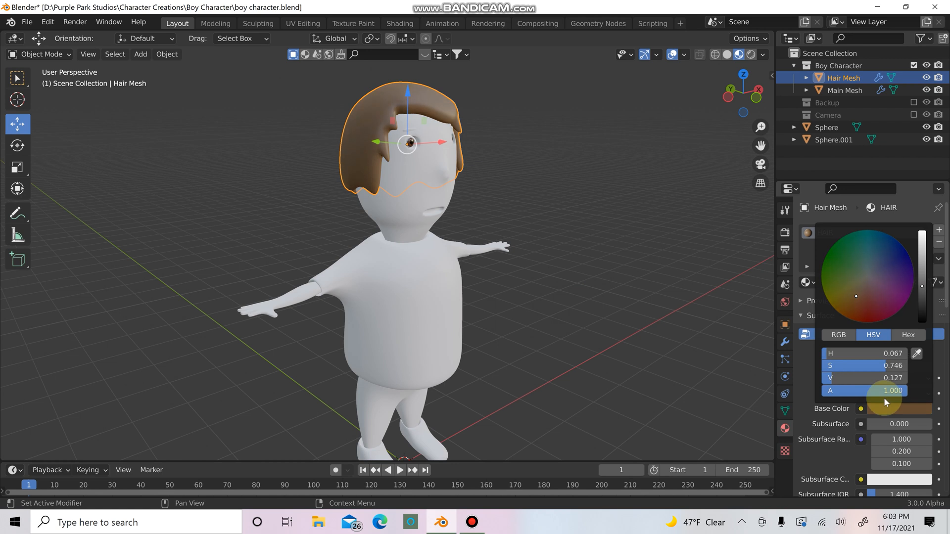
Give the HAIR material a matte finish with specular 0 and roughness 0.9, and set its base color value to 0.140.
scroll(822, 408, "down", 3)
scroll(841, 420, "down", 1)
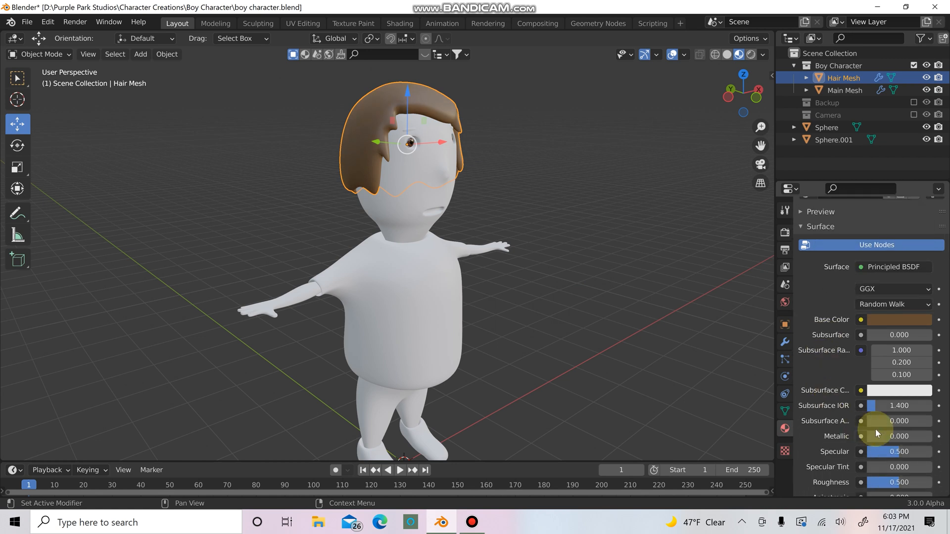
left_click_drag(899, 451, 868, 452)
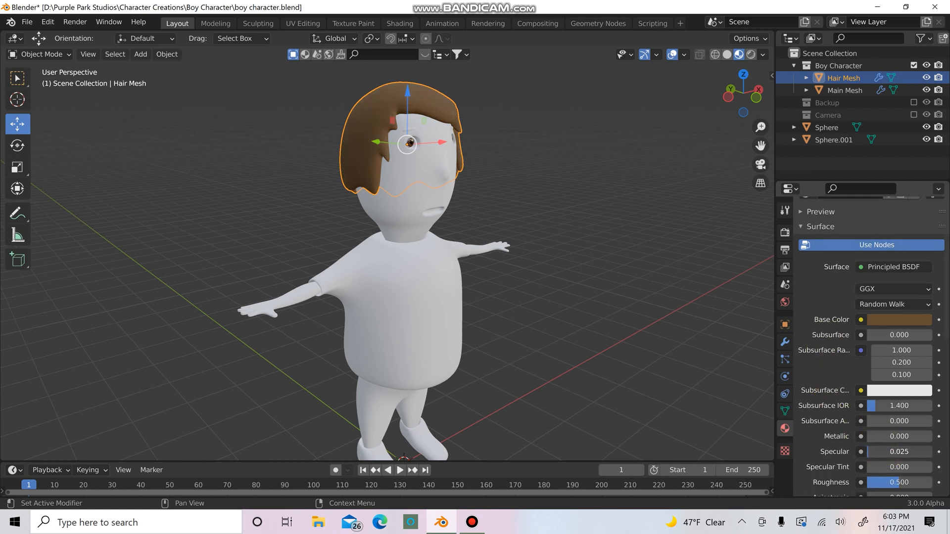
left_click(899, 323)
left_click_drag(922, 206, 922, 200)
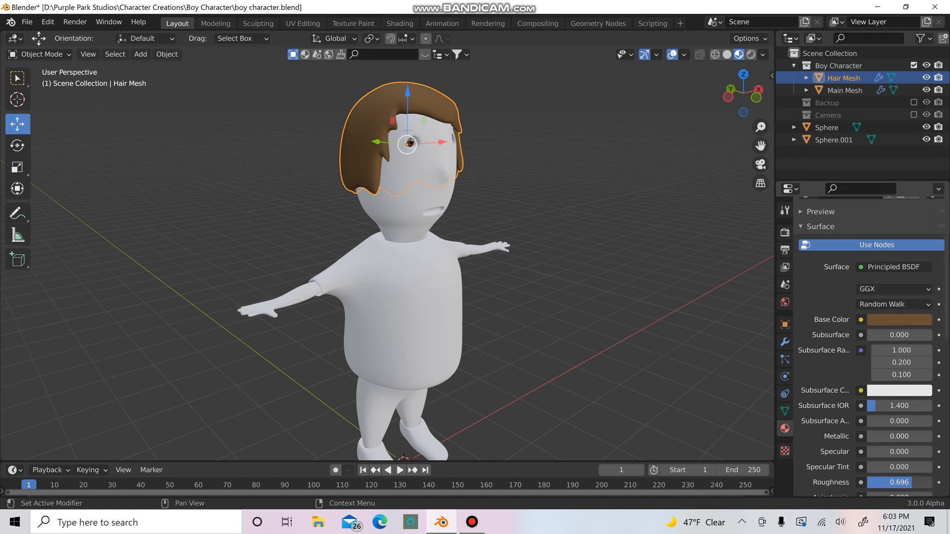
double_click(914, 482)
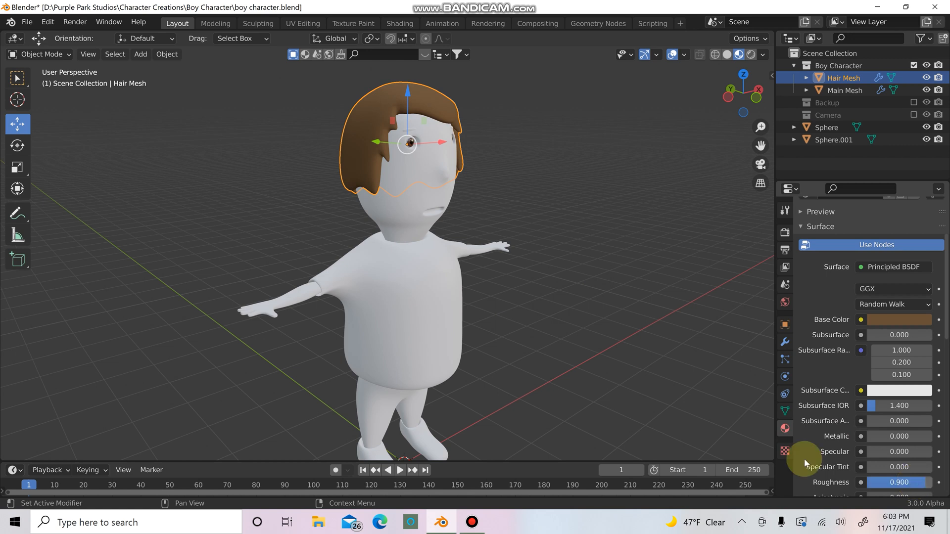
Sample the HAIR material's base color from the brown iris of the character's left eye.
left_click(633, 314)
middle_click_drag(589, 279, 555, 283)
left_click(890, 320)
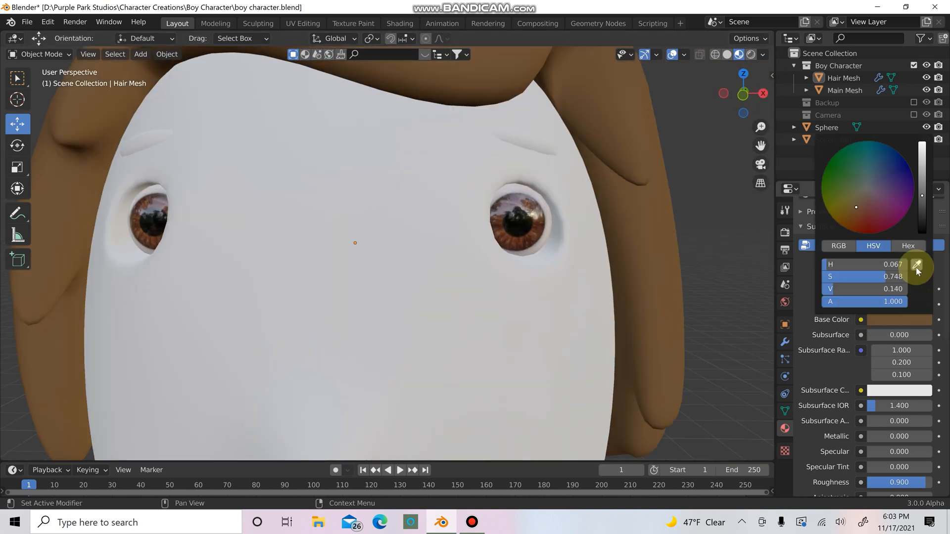
left_click(916, 265)
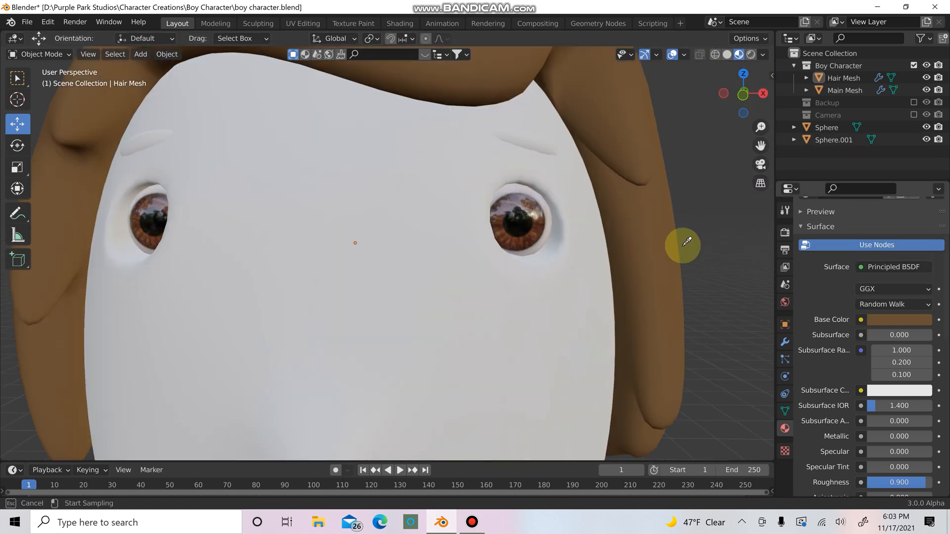
left_click(549, 220)
scroll(662, 286, "down", 3)
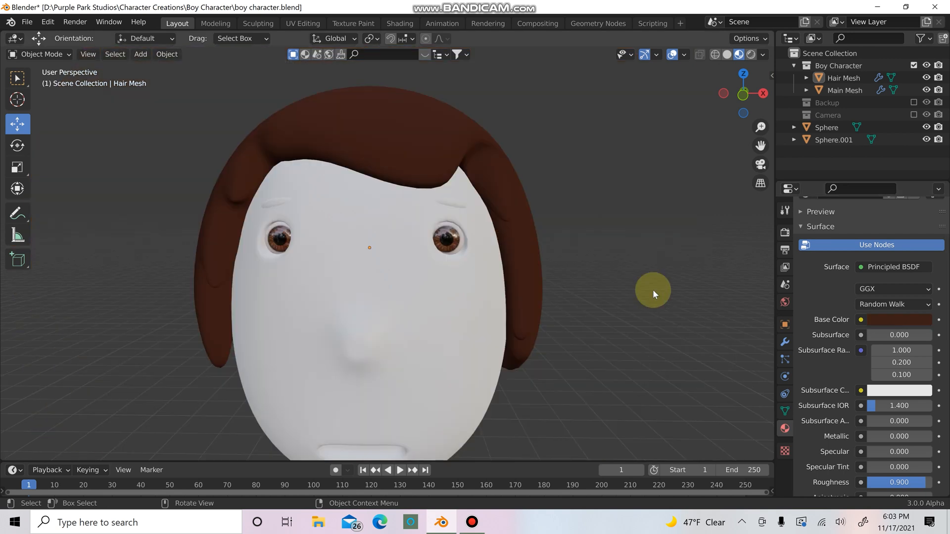
Lighten the HAIR material's reddish-brown base color slightly and check it on the hair from the side.
middle_click_drag(652, 289, 622, 314)
left_click(899, 319)
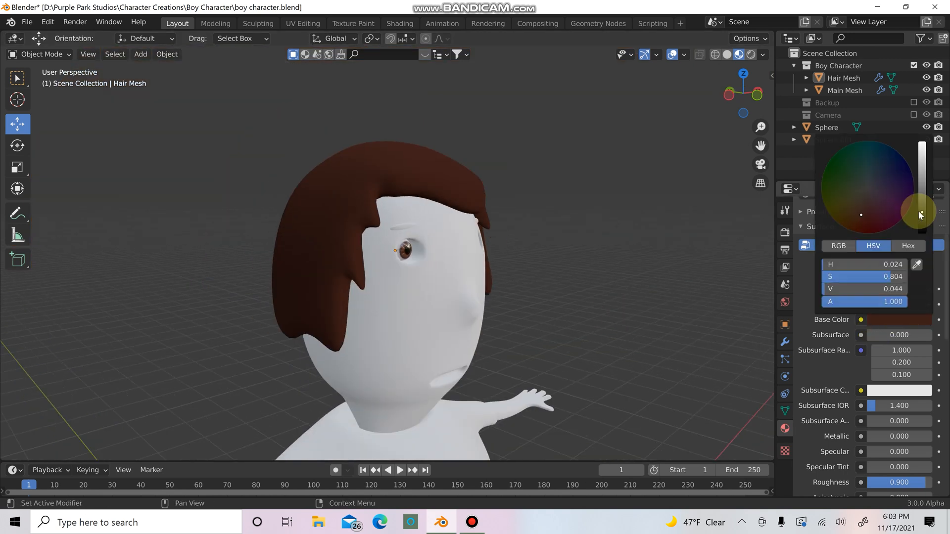
left_click_drag(919, 213, 919, 206)
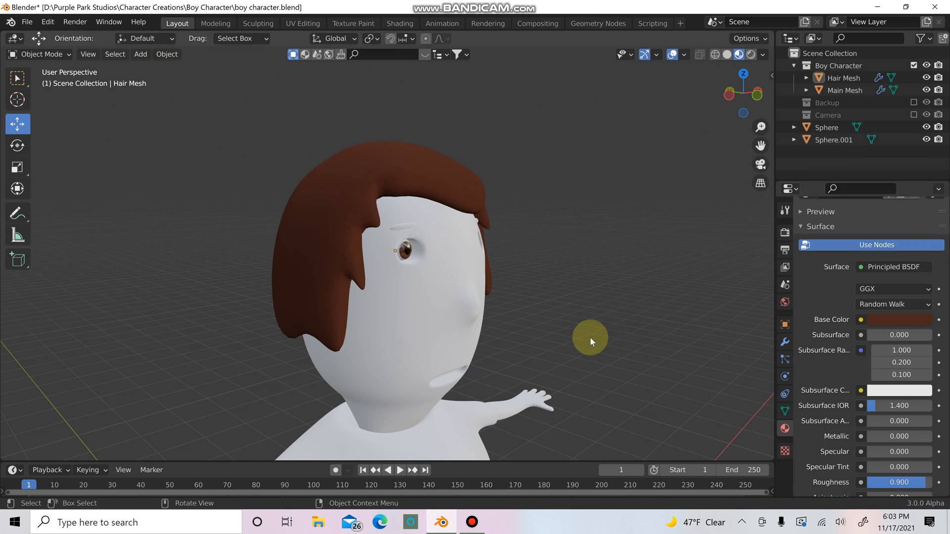
middle_click_drag(590, 337, 713, 339)
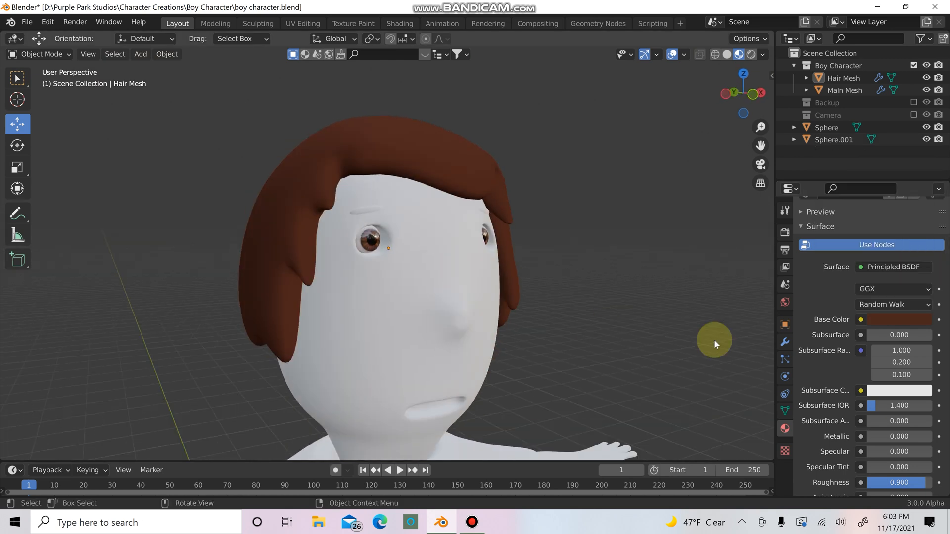
Try an olive base color with hue 0.150, saturation 0.732 and value 0.158 on the hair, followed by a muted mauve.
left_click(898, 319)
left_click_drag(869, 209, 838, 205)
left_click_drag(920, 208, 920, 194)
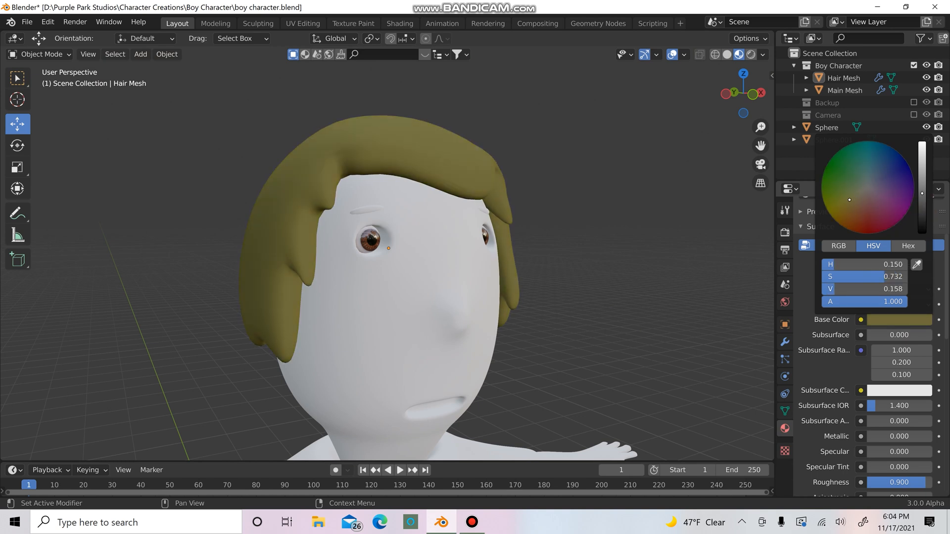
left_click_drag(852, 193, 887, 206)
Sample the HAIR material's base color from the brown iris of the character's right eye.
left_click(916, 264)
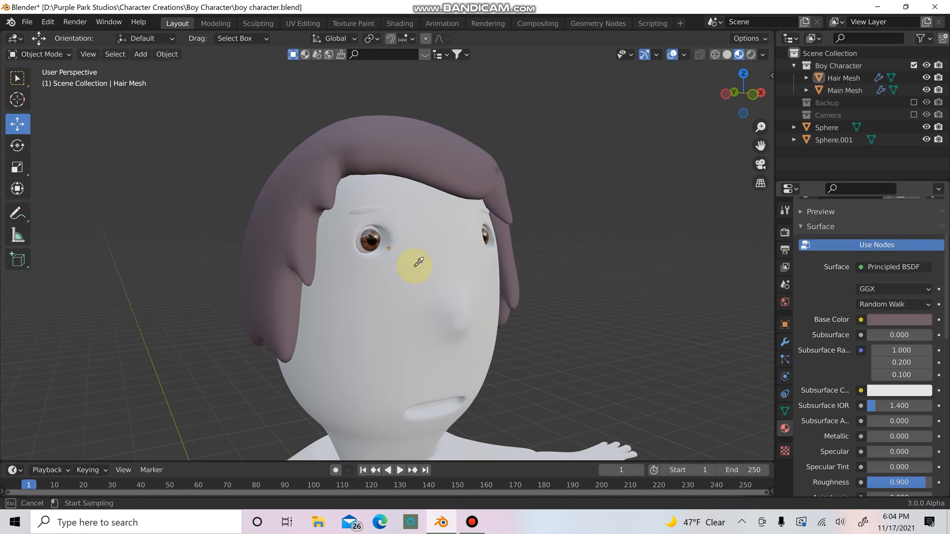
left_click(366, 240)
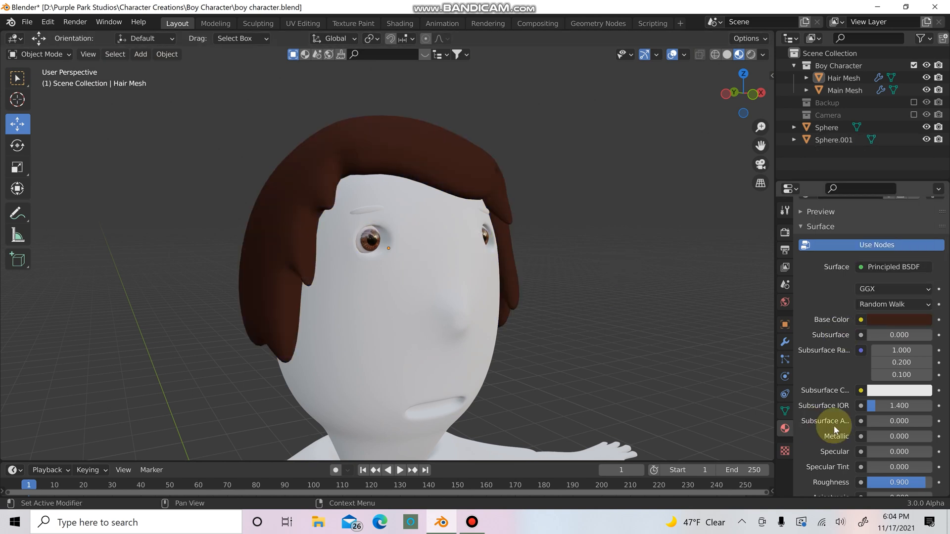
scroll(873, 396, "down", 2)
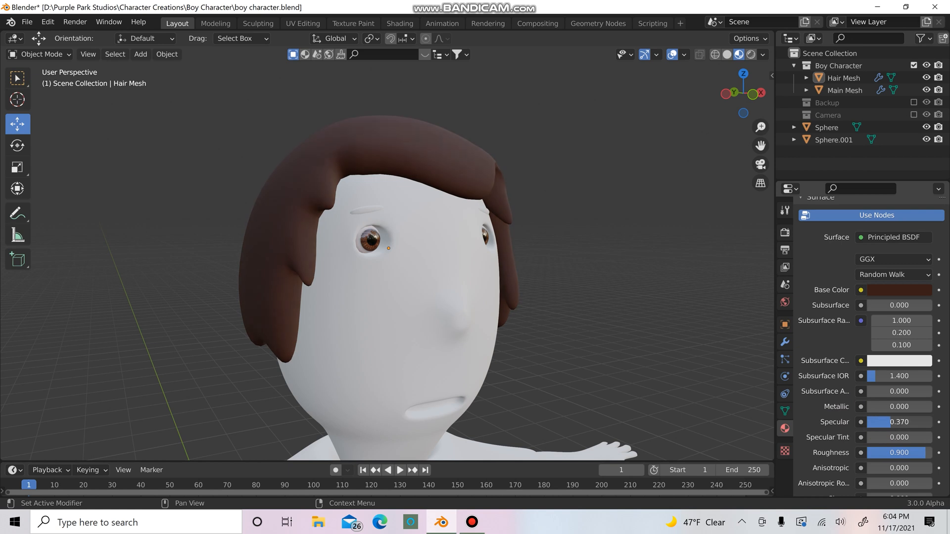
scroll(637, 366, "up", 1)
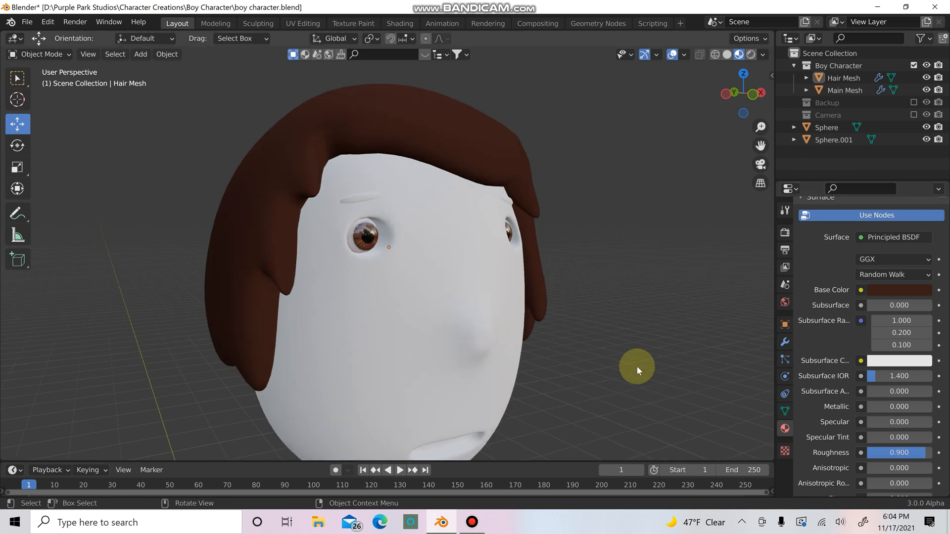
Set the HAIR material's base color to hue 0.051, saturation 0.757 and value 0.040, and save the file.
left_click(907, 290)
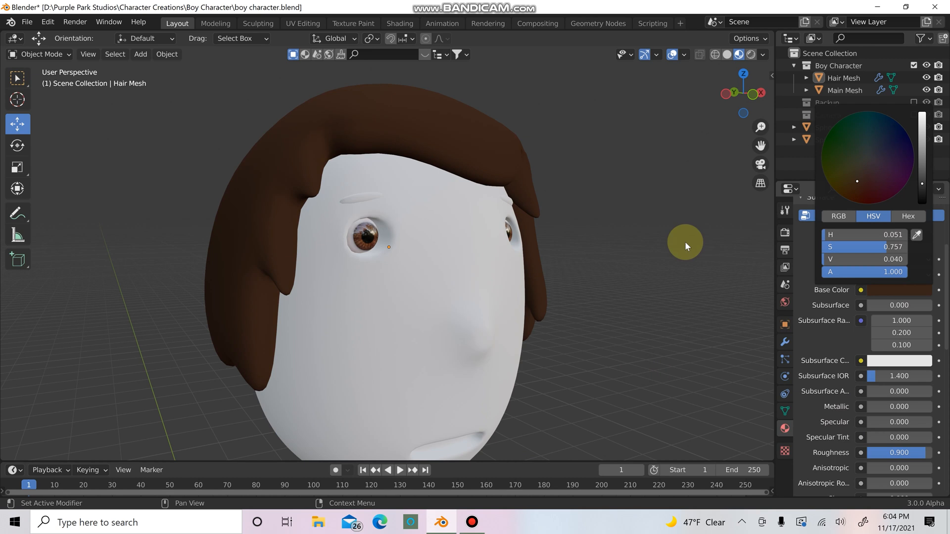
scroll(648, 282, "down", 5)
mouse_move(542, 340)
middle_mouse_down()
mouse_move(462, 329)
mouse_move(551, 354)
middle_mouse_up()
scroll(605, 349, "up", 4)
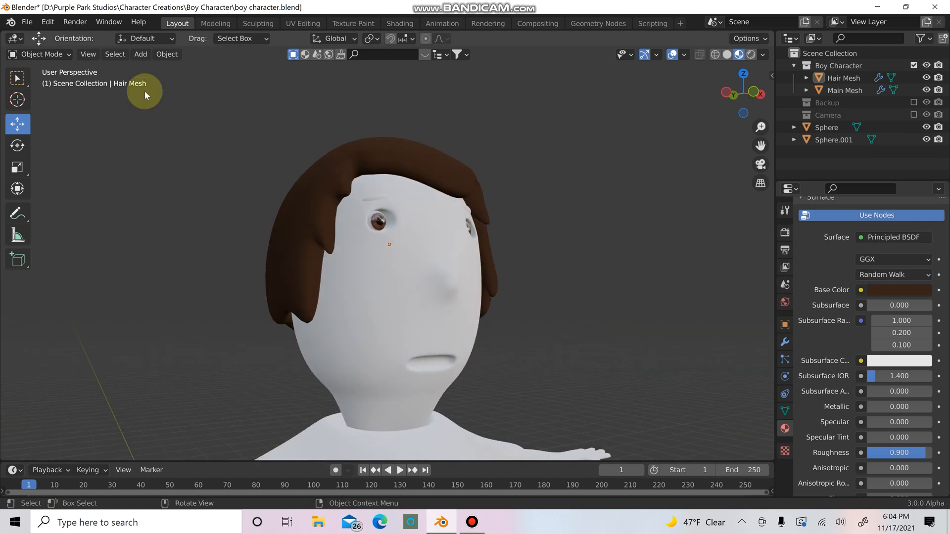
left_click(27, 21)
left_click(46, 89)
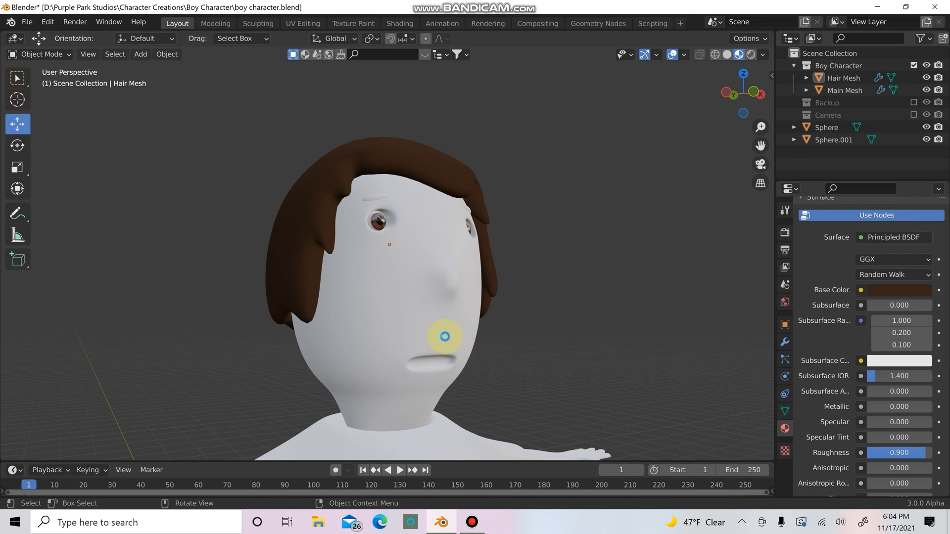
Select the character's body mesh and give it a new material named skin.
left_click(432, 338)
scroll(445, 339, "down", 4)
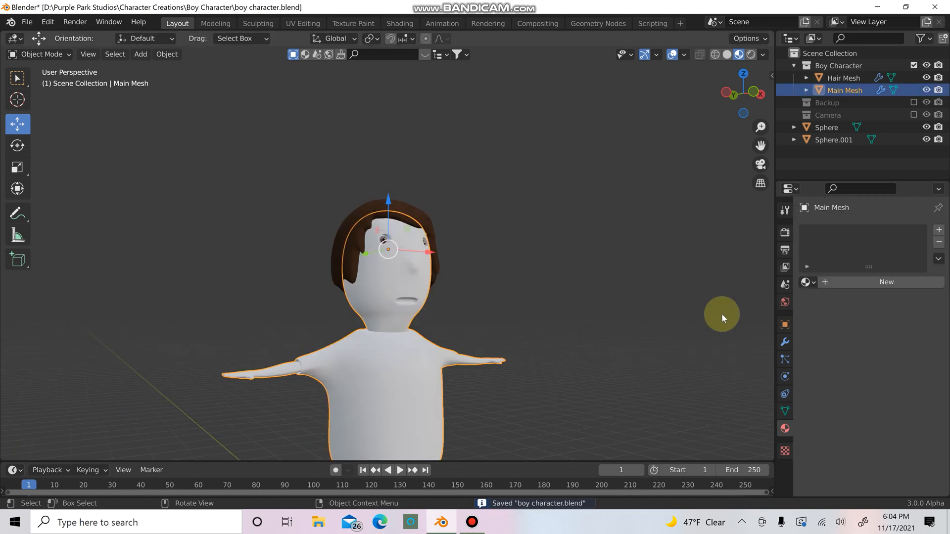
left_click(854, 283)
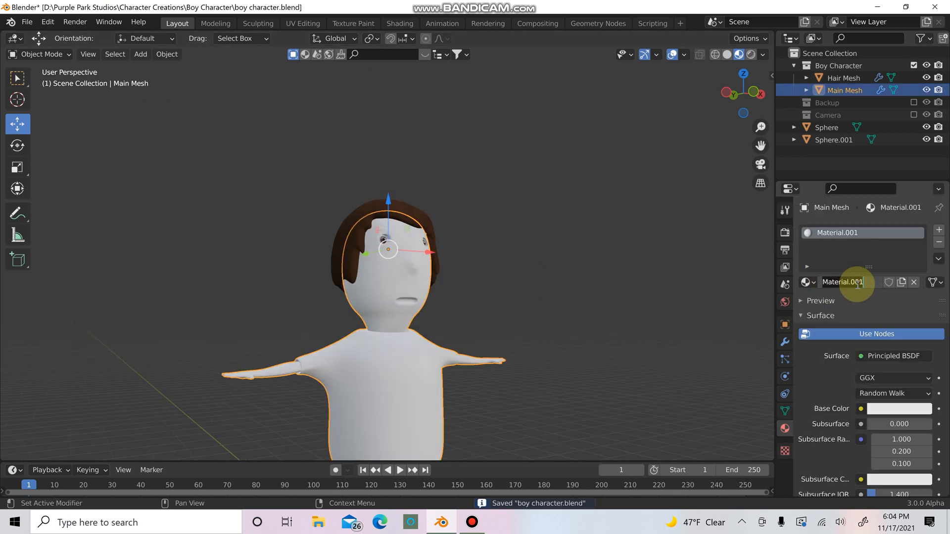
left_click(857, 284)
type("skin")
key("Return")
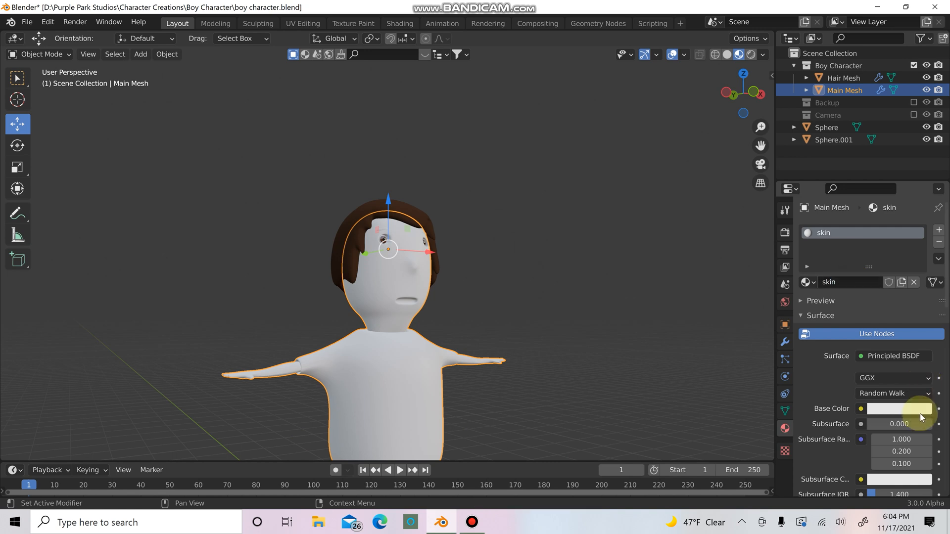
Set the skin material's base color to a tan with hue 0.091, saturation 0.668 and value 0.708.
left_click(899, 409)
left_click_drag(868, 283, 862, 283)
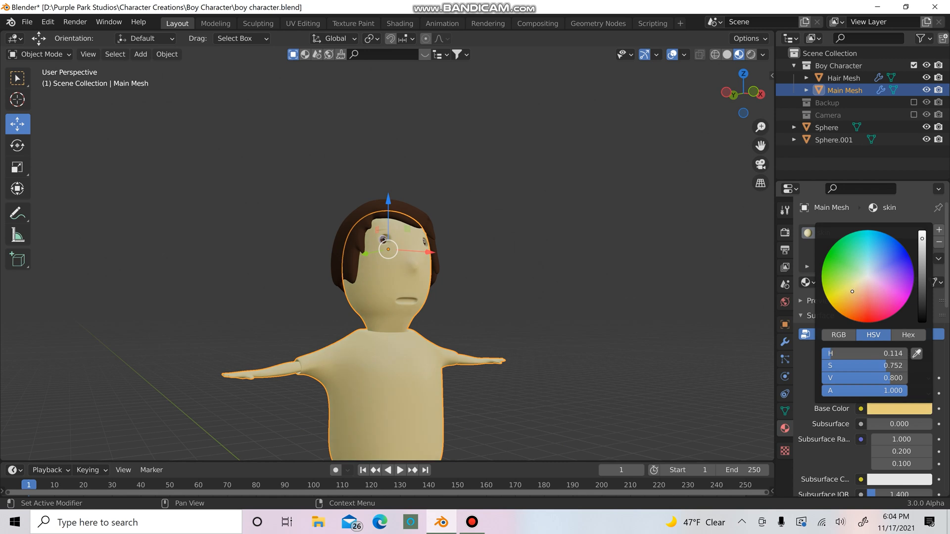
scroll(515, 357, "up", 2)
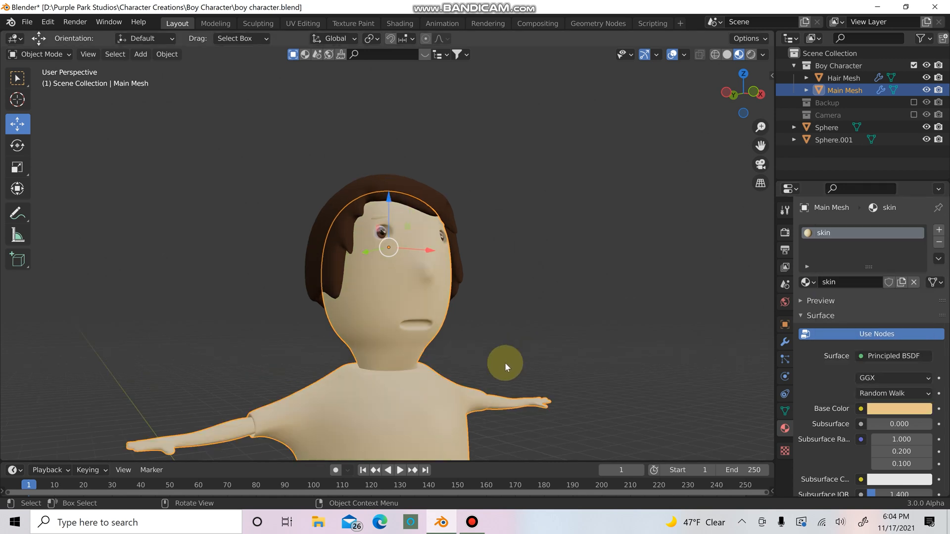
scroll(588, 281, "up", 2)
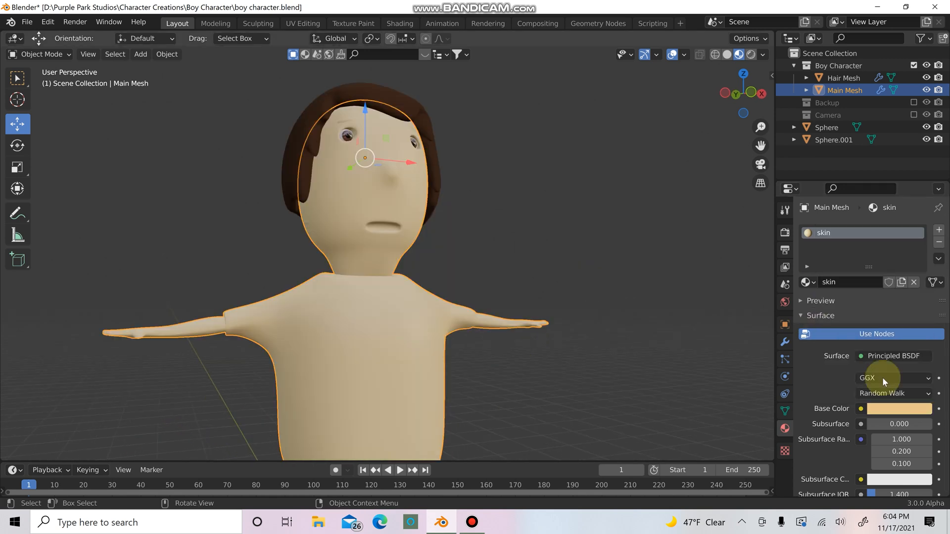
left_click(899, 409)
left_click_drag(921, 240, 922, 248)
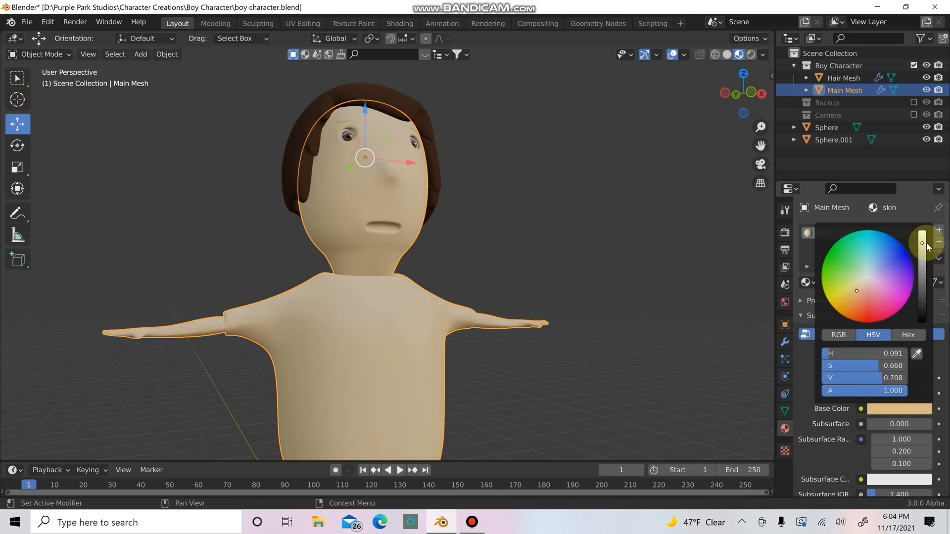
Set the skin material's specular to 0.638, check the body from the side, and save the file.
scroll(832, 449, "down", 4)
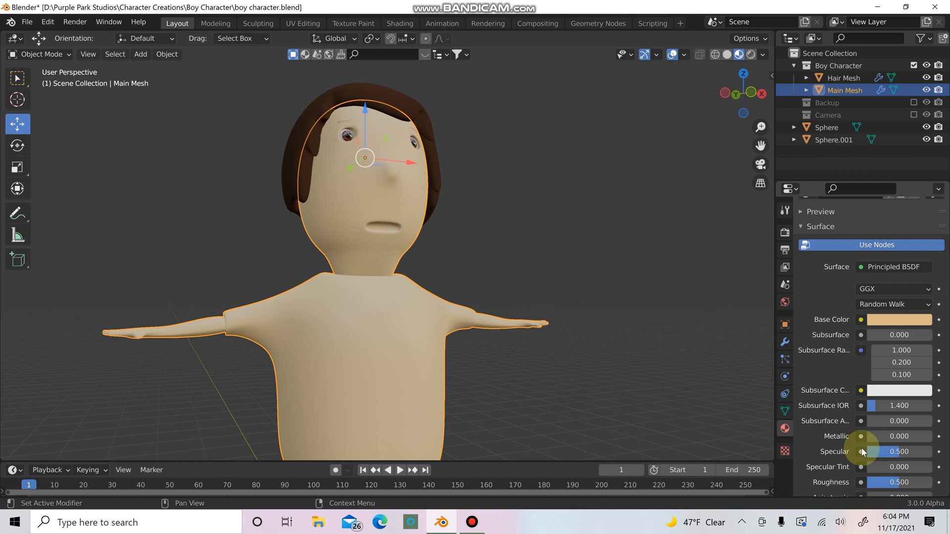
mouse_move(862, 452)
left_mouse_down()
mouse_move(890, 452)
mouse_move(854, 447)
left_mouse_up()
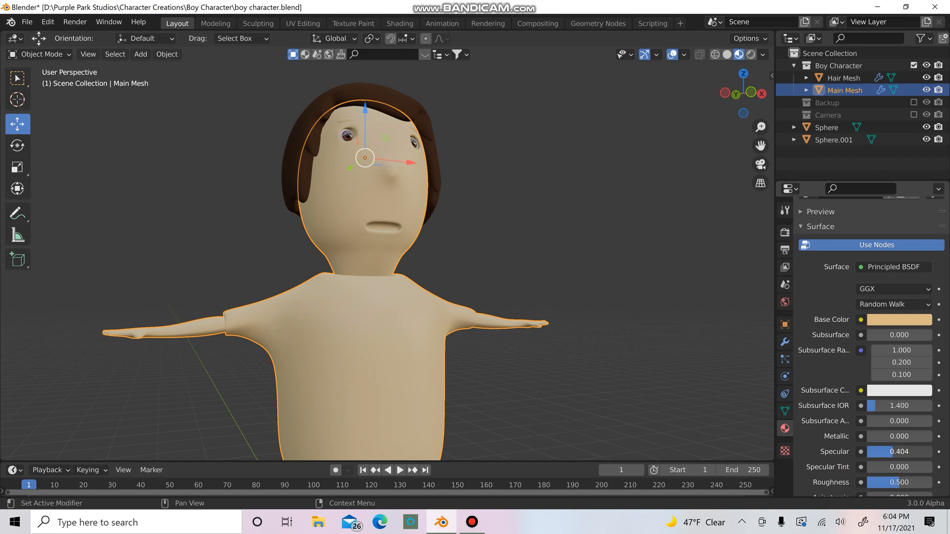
left_click(632, 371)
scroll(633, 371, "down", 4)
middle_click_drag(632, 372, 526, 370)
scroll(527, 370, "up", 4)
middle_click_drag(101, 165, 162, 142)
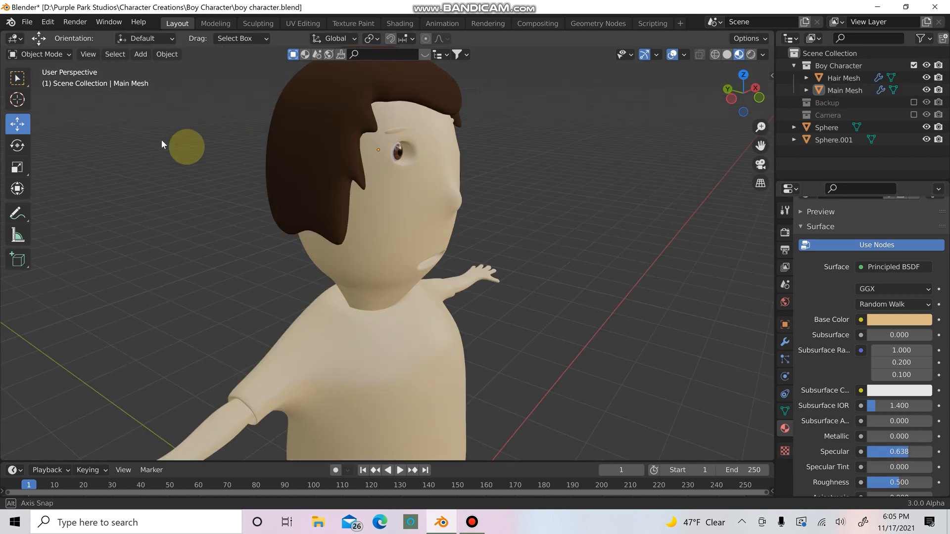
left_click(27, 22)
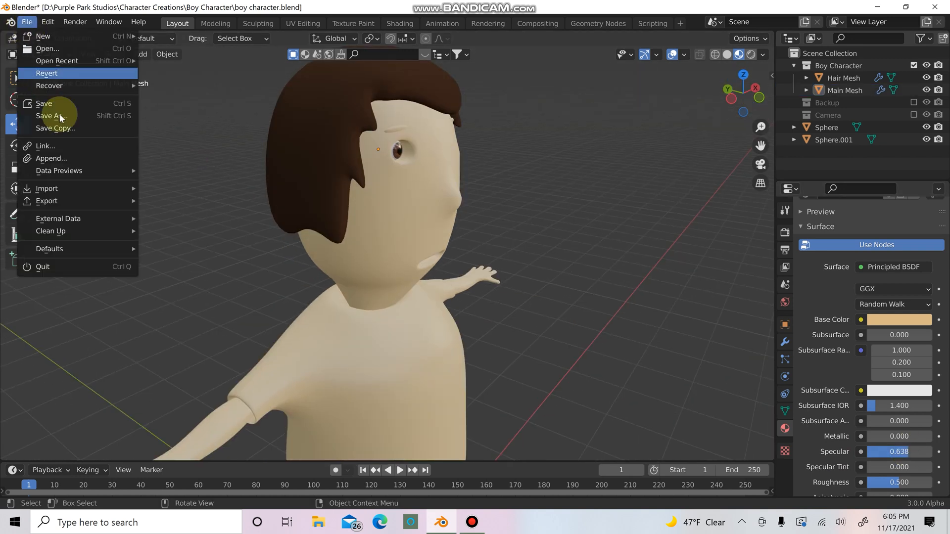
key("ctrl+s")
Enter Edit Mode on the body mesh and, from the front view, box-select the upper part of the shirt torso.
scroll(524, 372, "down", 6)
middle_click_drag(524, 372, 395, 342)
scroll(449, 334, "up", 4)
scroll(461, 340, "down", 3)
left_click(395, 341)
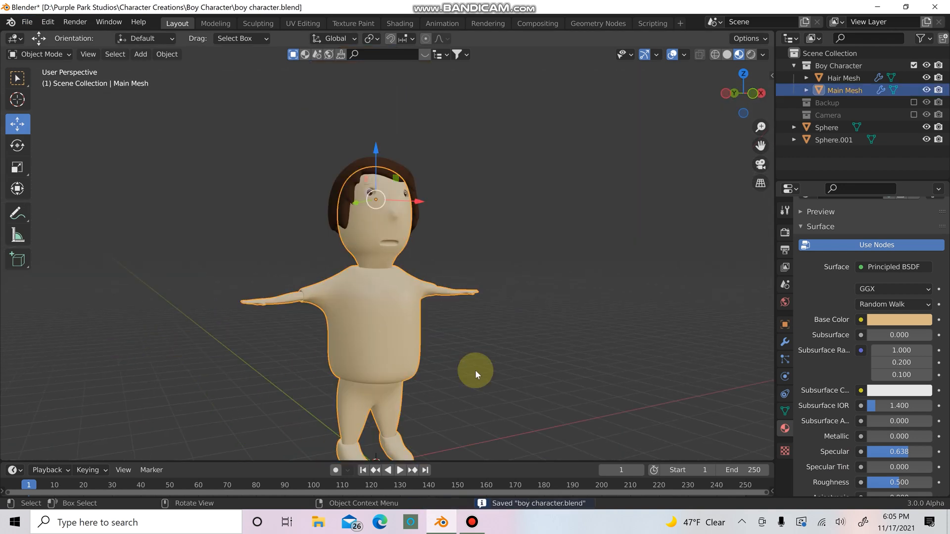
key("Tab")
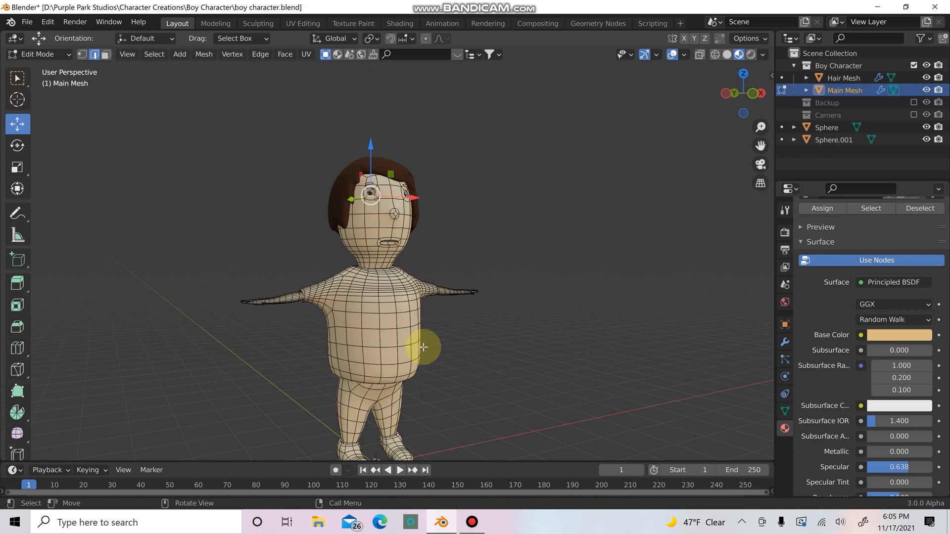
scroll(423, 347, "up", 4)
key("KP_1")
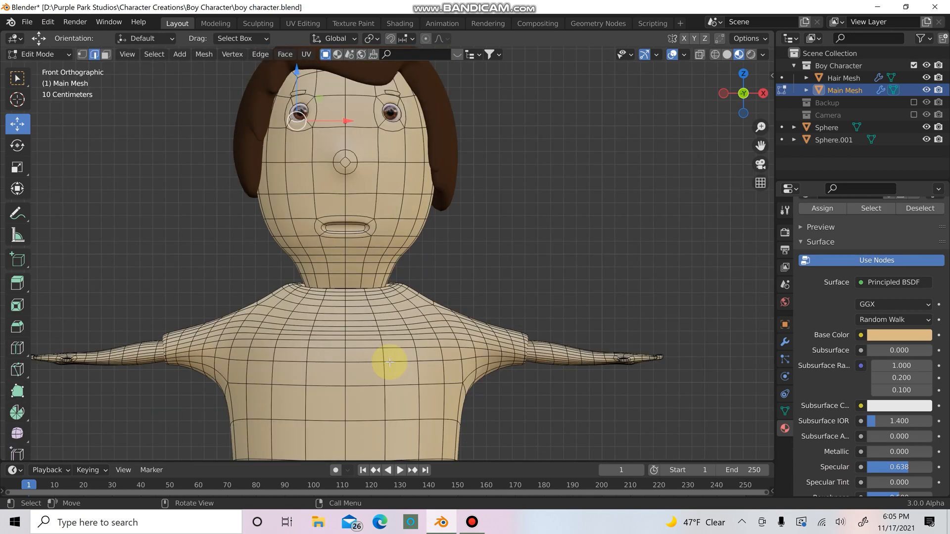
scroll(346, 337, "down", 5)
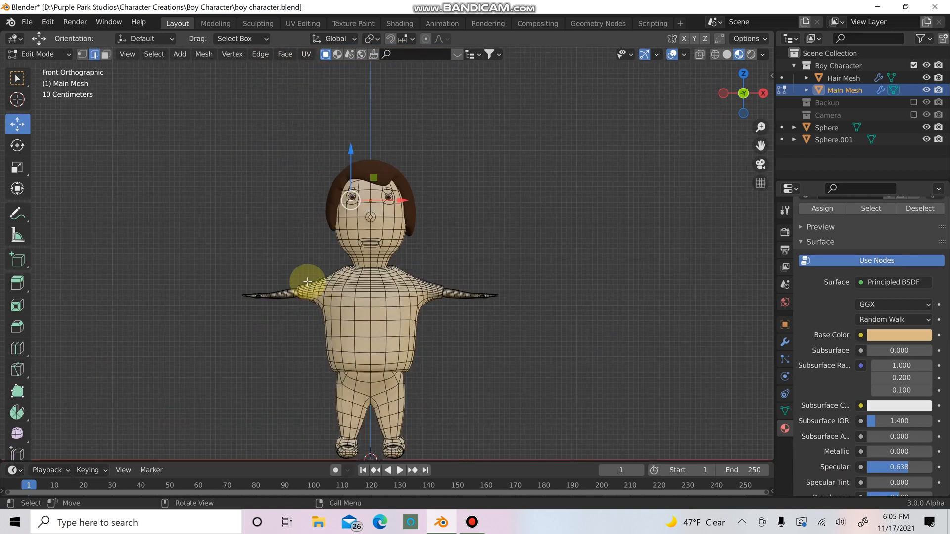
left_click_drag(307, 281, 427, 341)
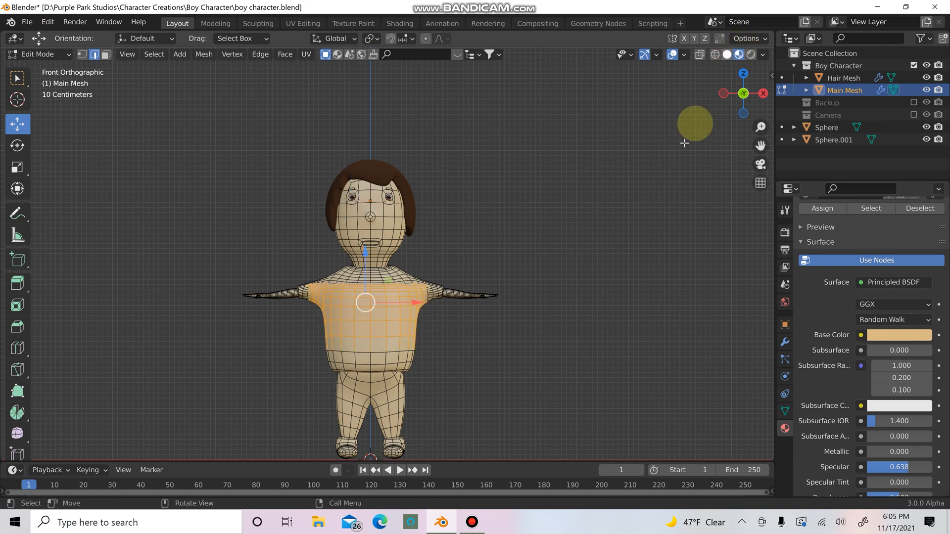
Switch the viewport to solid shading and extend the torso selection down toward the shirt's hem.
left_click(727, 54)
scroll(554, 320, "up", 4)
middle_click_drag(563, 356, 610, 136, "shift")
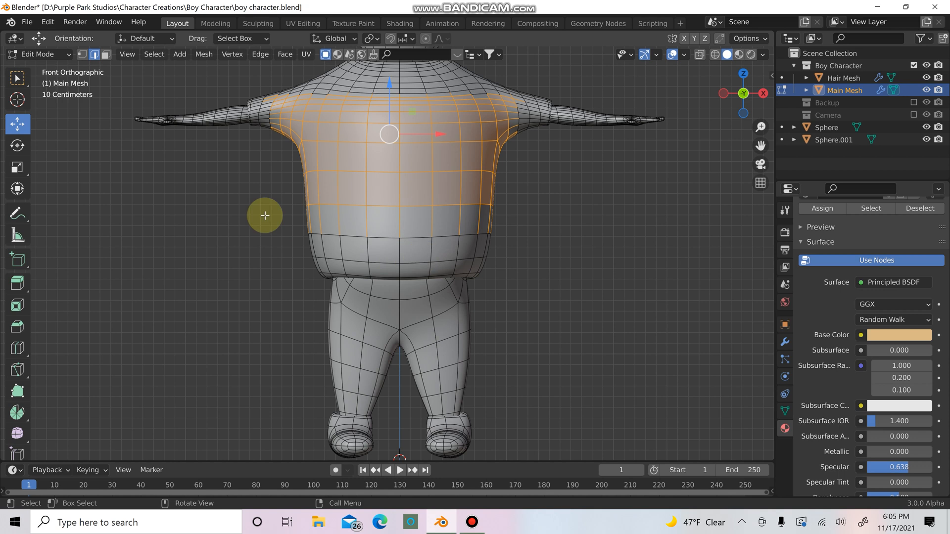
left_click_drag(256, 207, 514, 267)
scroll(534, 176, "down", 2)
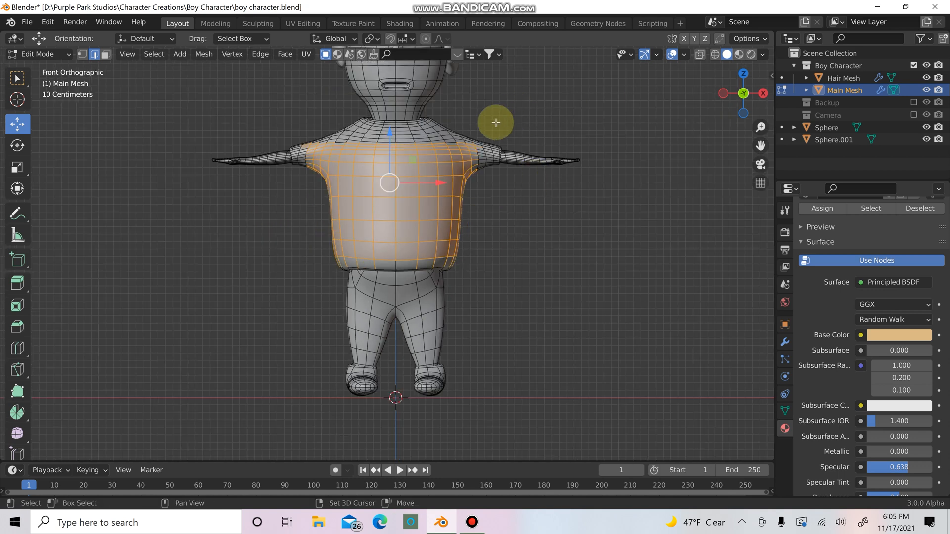
Extend the shirt selection over both shoulders toward the sleeve ends and switch to face selection.
left_click_drag(495, 123, 427, 164, "shift")
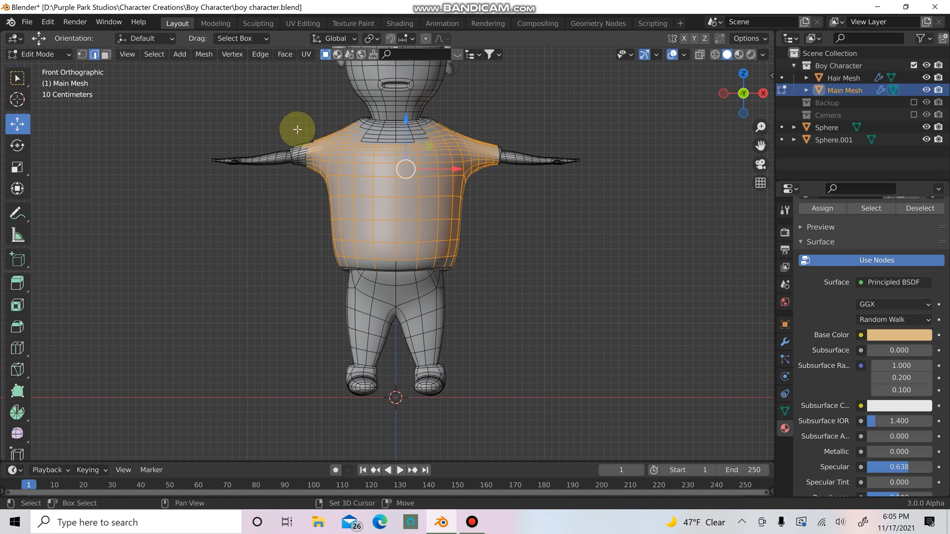
left_click_drag(297, 130, 330, 186, "shift")
scroll(333, 185, "up", 4)
middle_click_drag(341, 187, 487, 291, "shift")
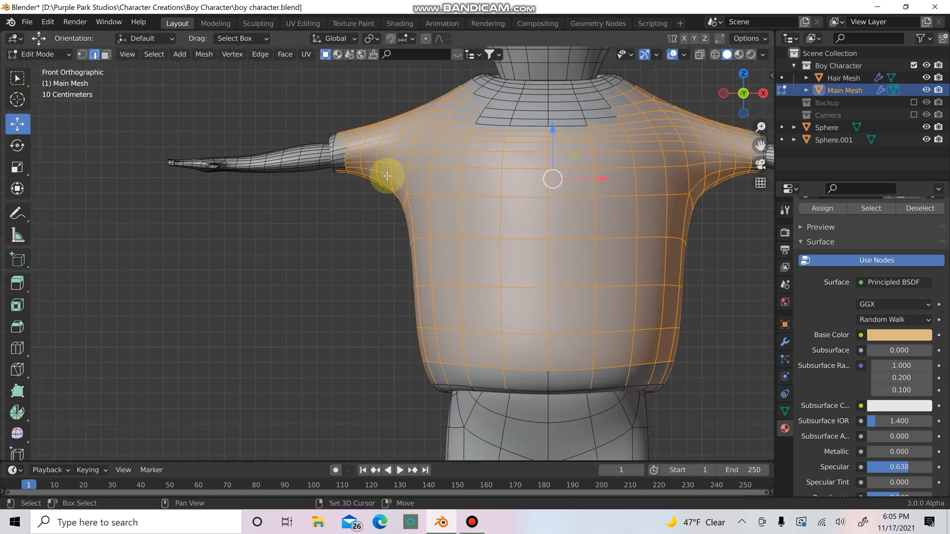
scroll(370, 186, "up", 2)
middle_click_drag(370, 185, 402, 303, "shift")
left_click_drag(357, 180, 364, 277, "shift")
key("3")
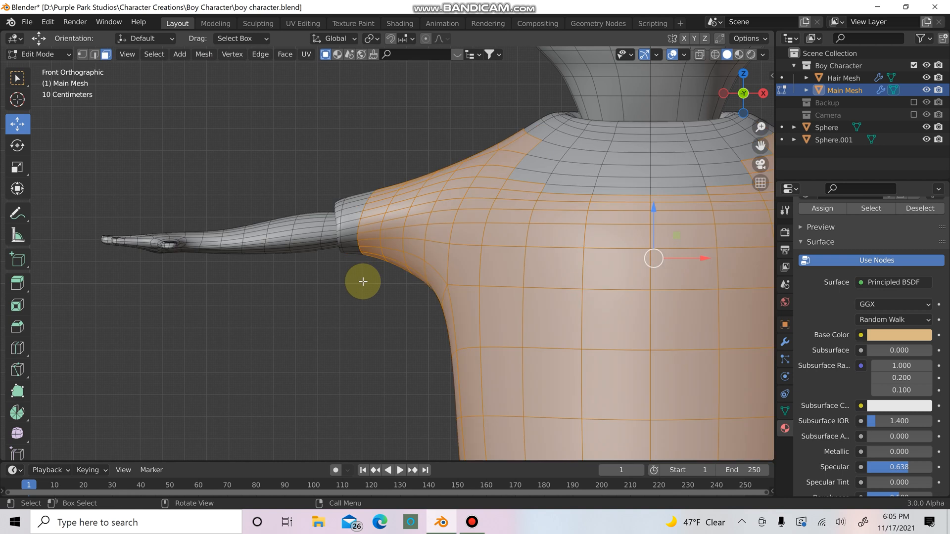
Extend the face selection over the front of the shirt, covering the chest, shoulders and both sleeves.
left_click_drag(342, 165, 393, 269, "shift")
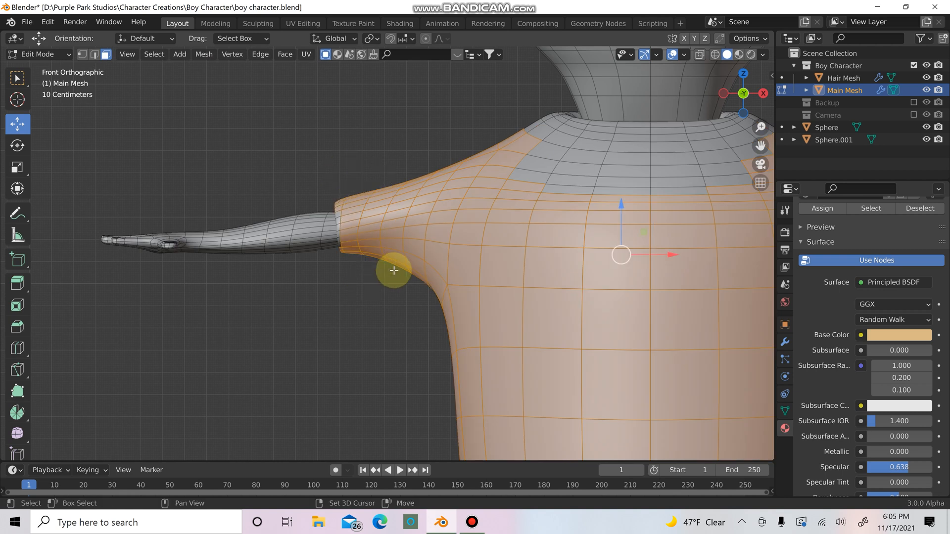
left_click_drag(491, 133, 716, 240, "shift")
scroll(602, 233, "down", 2)
middle_click_drag(602, 233, 482, 233, "shift")
left_click_drag(589, 169, 514, 200, "shift")
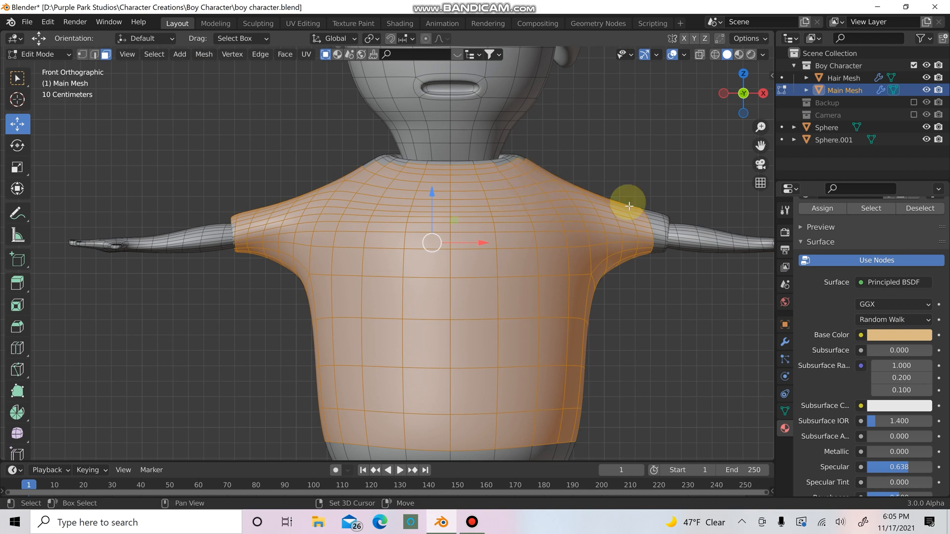
left_click_drag(629, 206, 666, 278, "shift")
scroll(337, 278, "up", 2)
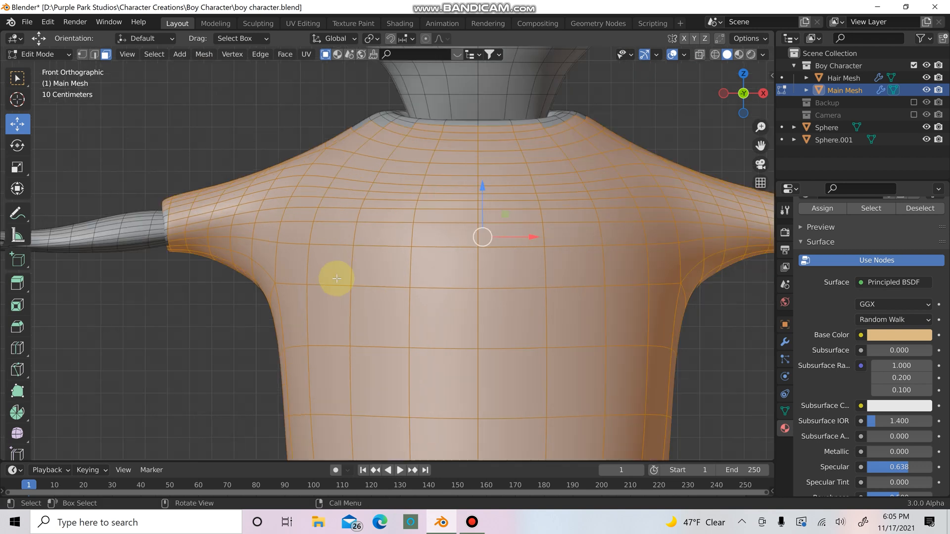
Switch to vertex selection and add the edge loop inside the first sleeve's cuff to the shirt selection.
scroll(337, 279, "up", 1)
middle_click_drag(420, 279, 551, 303, "shift")
scroll(265, 280, "up", 3)
middle_click_drag(265, 280, 214, 251)
key("1")
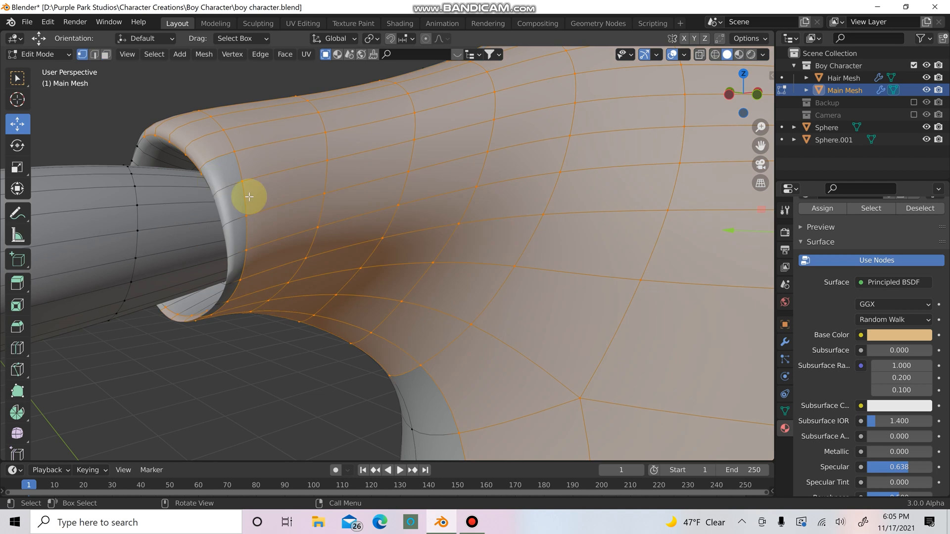
middle_click_drag(247, 194, 258, 195)
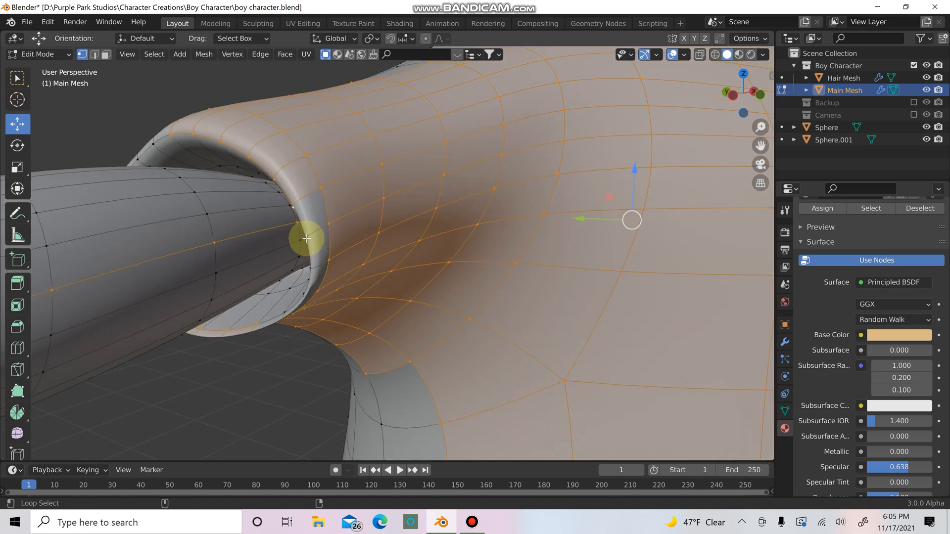
middle_click_drag(324, 255, 267, 212)
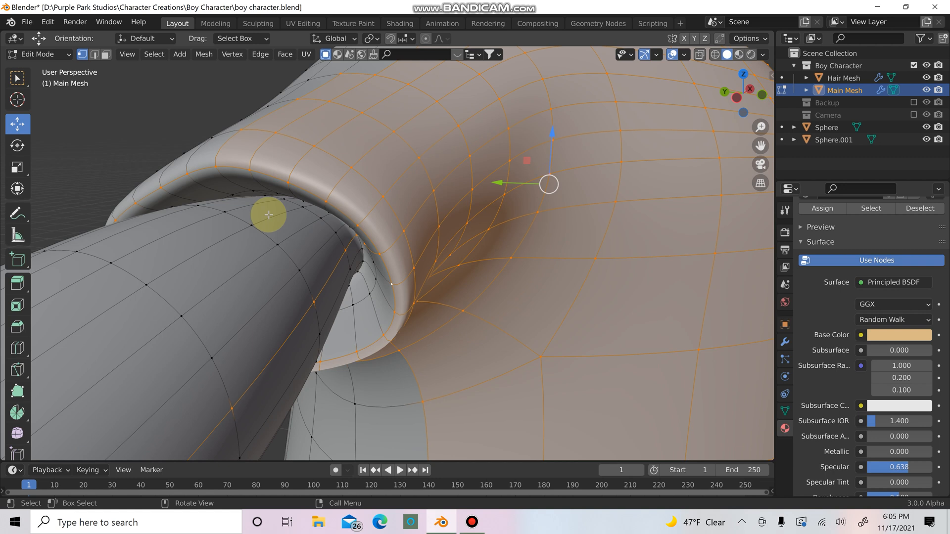
left_click(364, 258, "alt+shift")
middle_click_drag(364, 257, 355, 229)
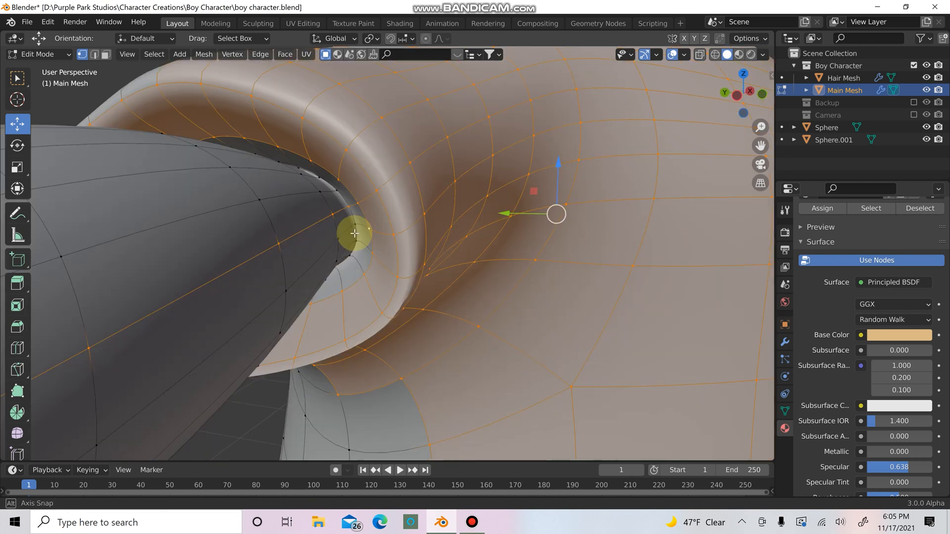
left_click(357, 222, "alt+shift")
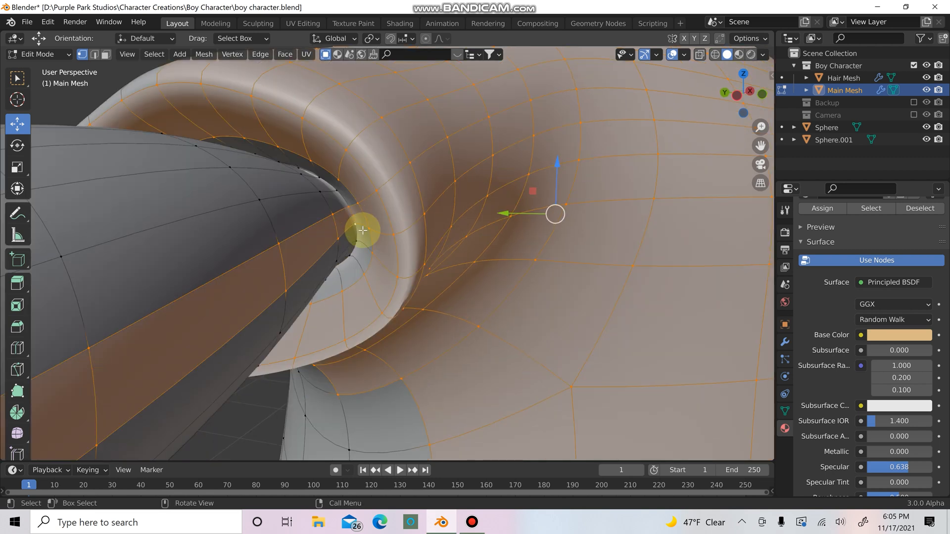
left_click(361, 233, "alt+shift")
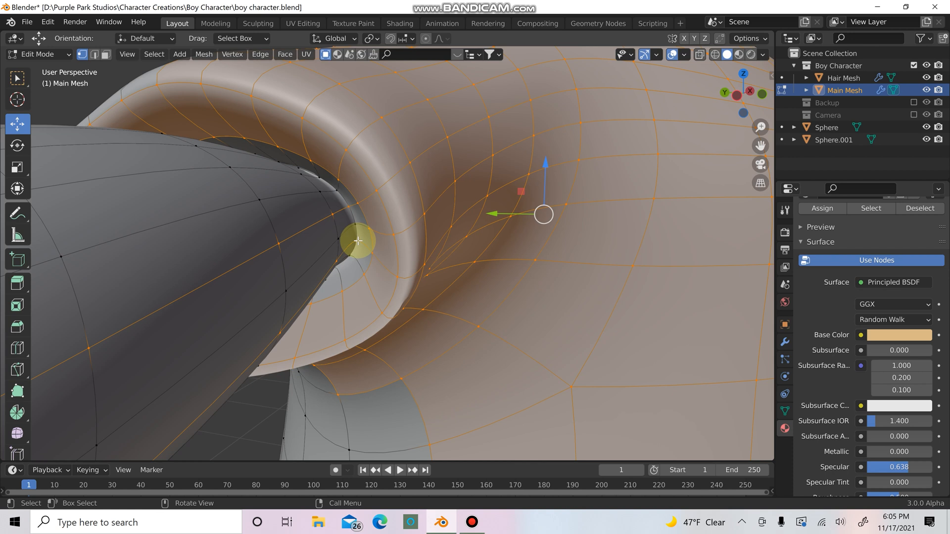
left_click(357, 240, "alt+shift")
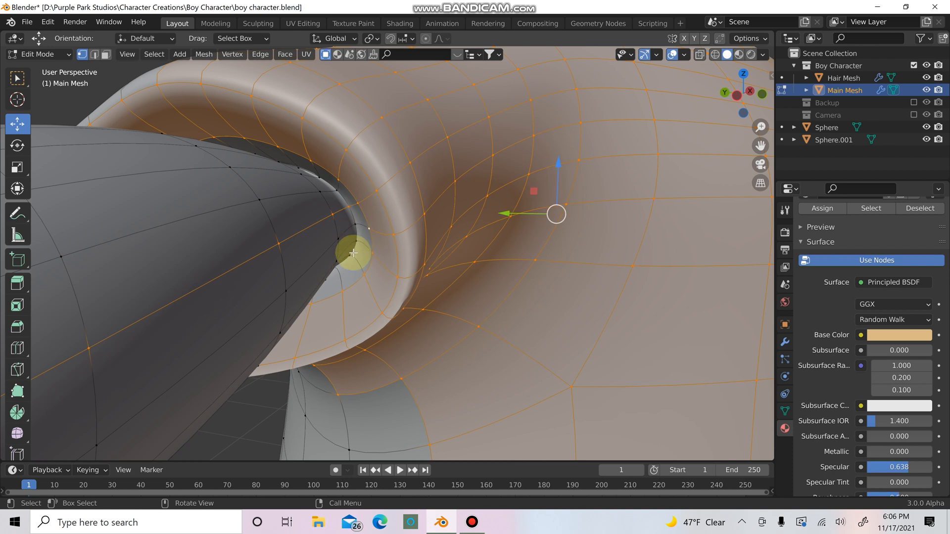
left_click(359, 225, "alt+shift")
key("ctrl+z")
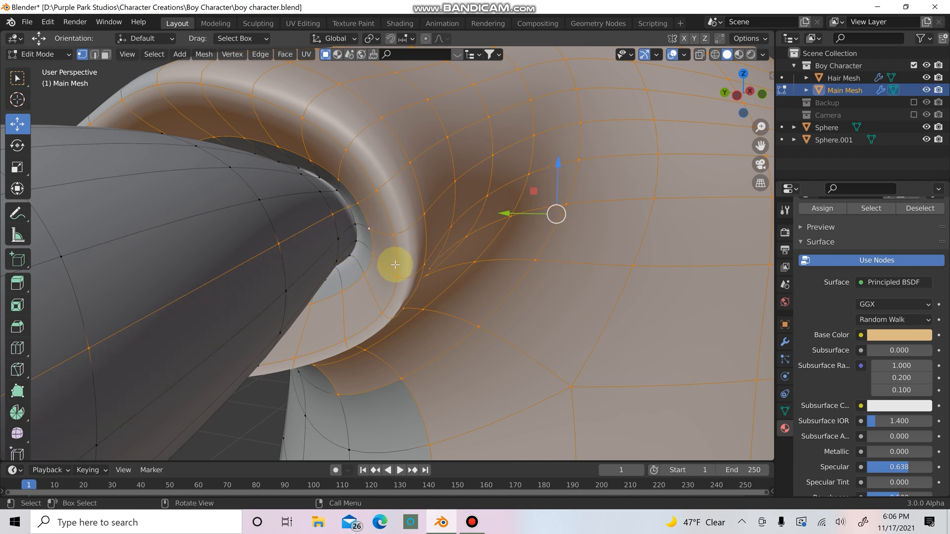
Switch to face selection and add the remaining faces inside the same cuff to the shirt selection.
key("3")
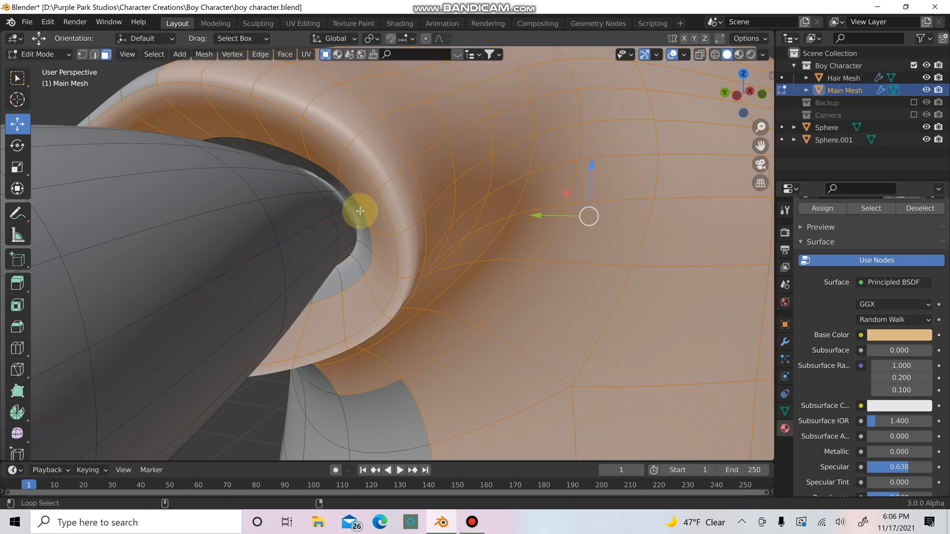
left_click(360, 211, "alt+shift")
left_click(364, 214, "alt+shift")
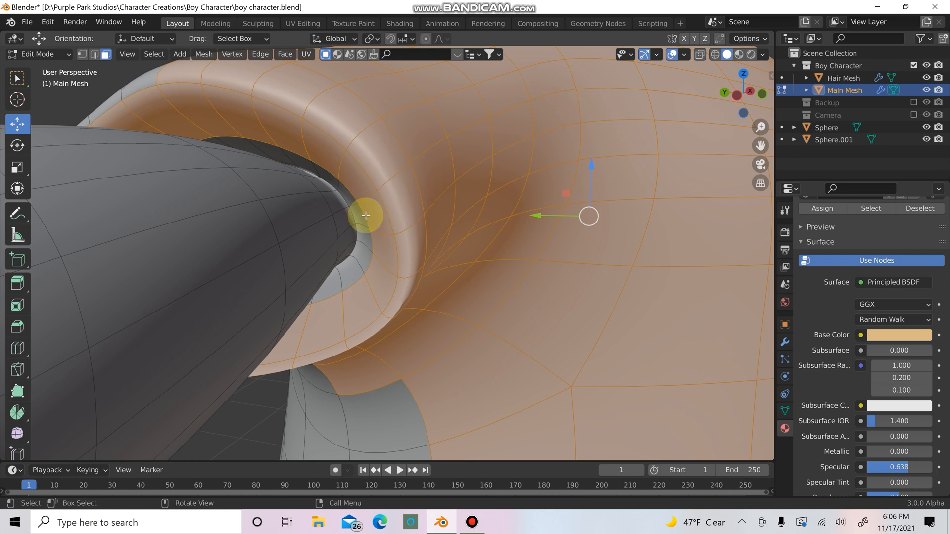
left_click(366, 262, "alt+shift")
left_click(361, 272, "alt+shift")
left_click(360, 273, "alt+shift")
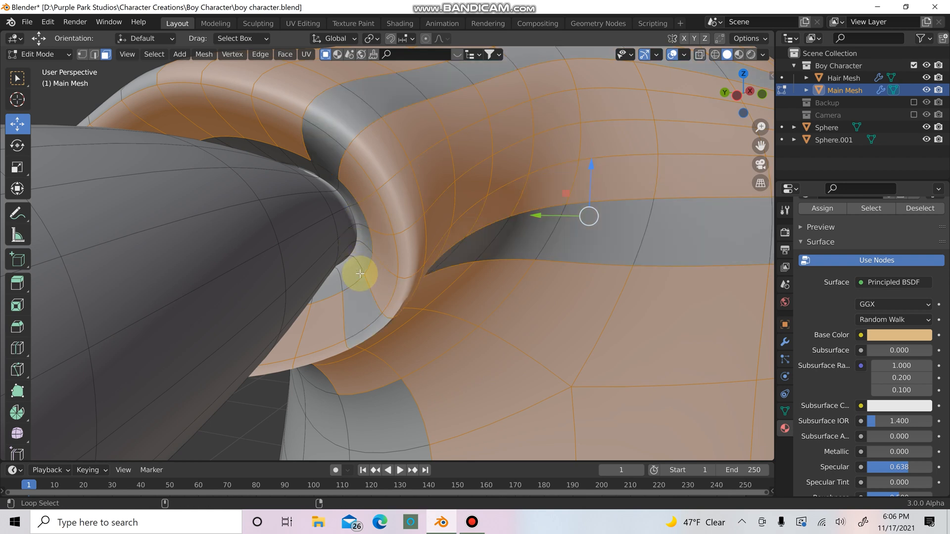
left_click(347, 287, "alt+shift")
left_click(333, 285, "alt+shift")
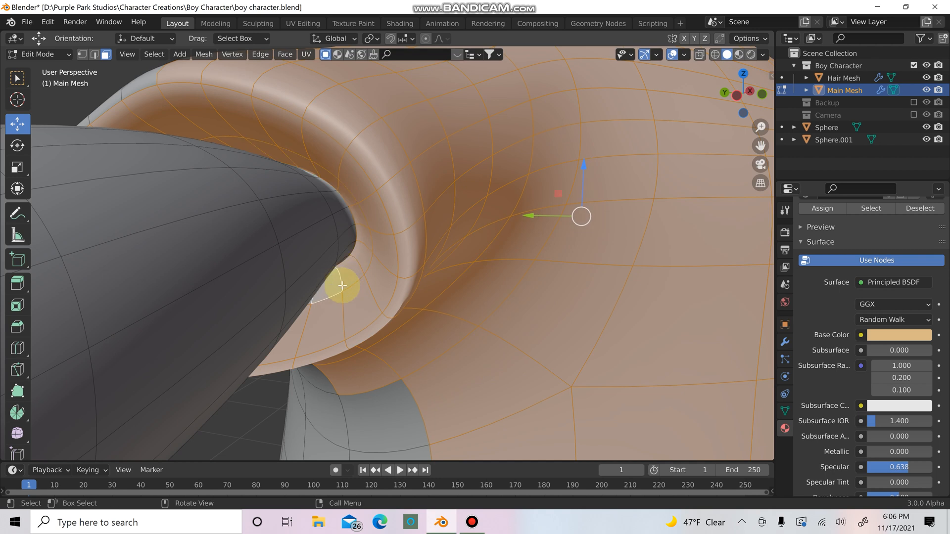
Add the faces on the upper back shoulder and the back of the same sleeve to the selection.
scroll(374, 271, "down", 7)
middle_click_drag(430, 273, 529, 284)
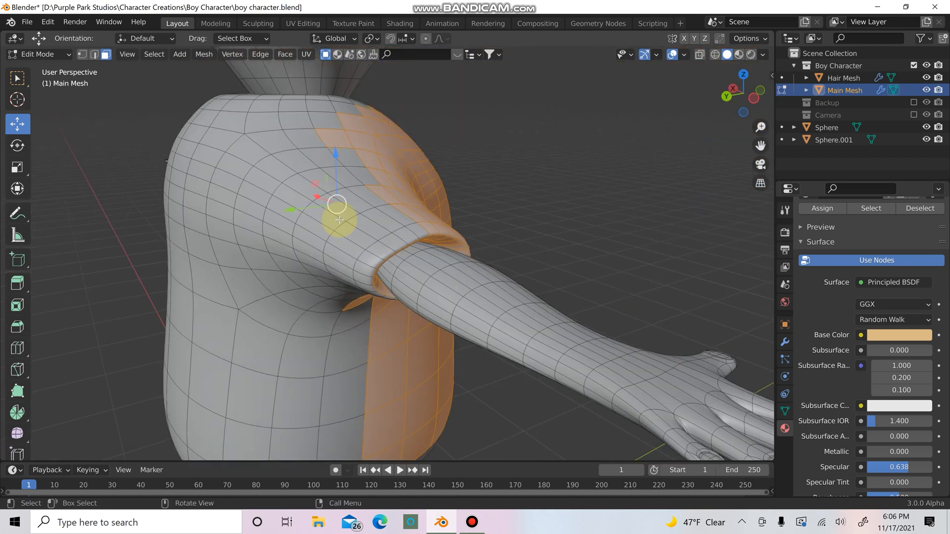
left_click_drag(224, 133, 359, 199, "shift")
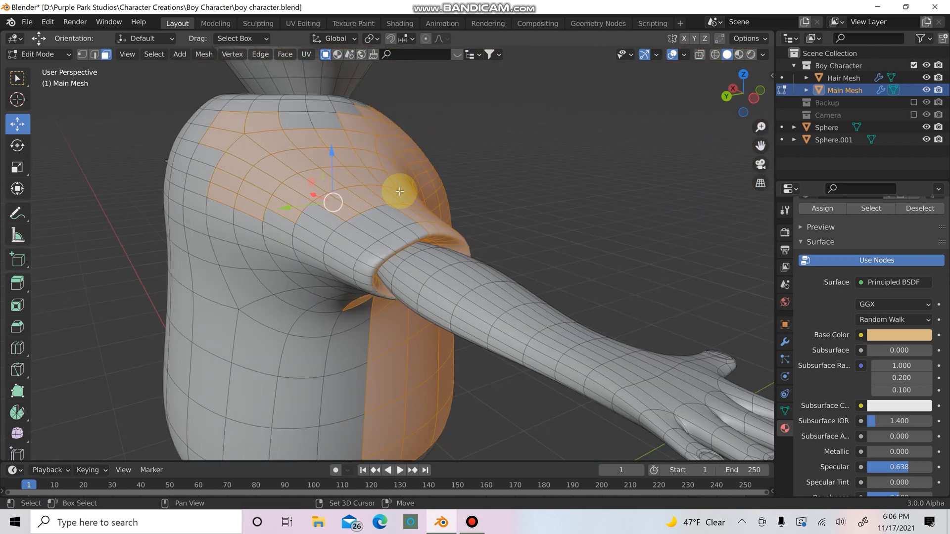
middle_click_drag(312, 234, 411, 231)
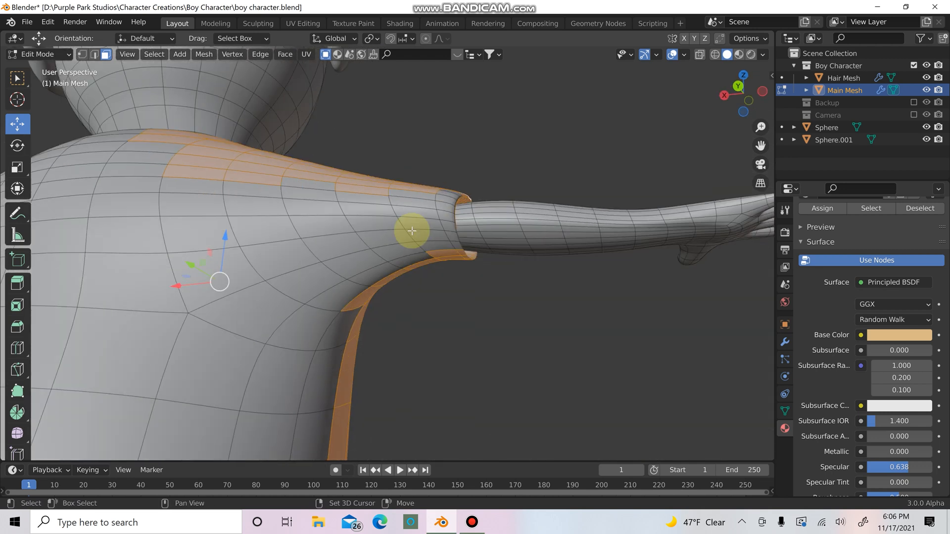
left_click_drag(374, 154, 452, 275)
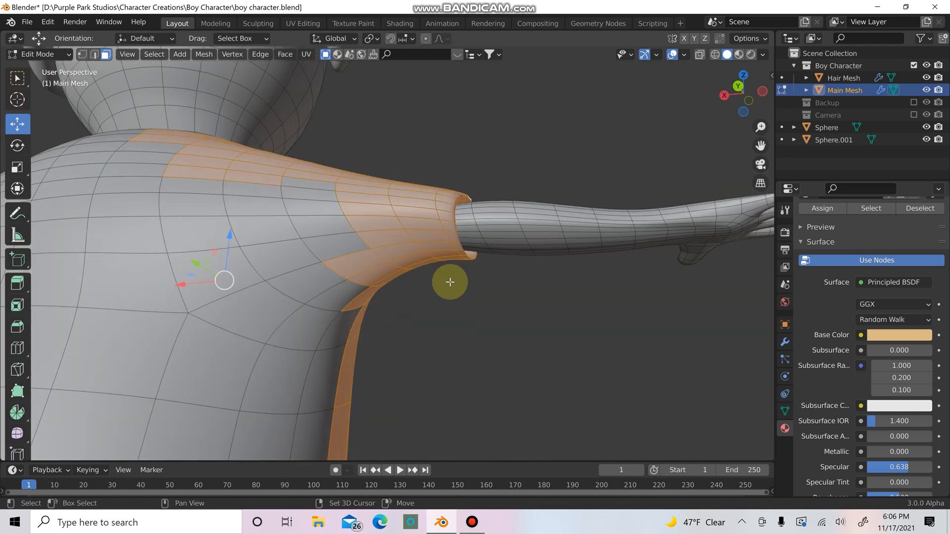
left_click_drag(346, 156, 310, 271, "shift")
scroll(326, 273, "down", 1)
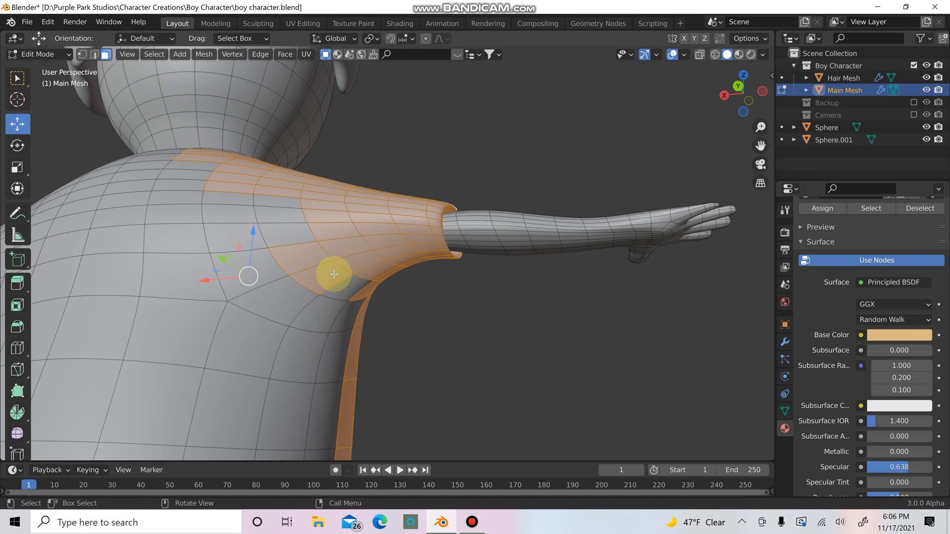
Add the remaining back faces of the shirt to the selection, from the shoulders and opposite sleeve down to the hem.
middle_click_drag(333, 274, 343, 277)
scroll(343, 278, "down", 5)
left_click_drag(262, 238, 386, 312, "shift")
scroll(360, 244, "up", 4)
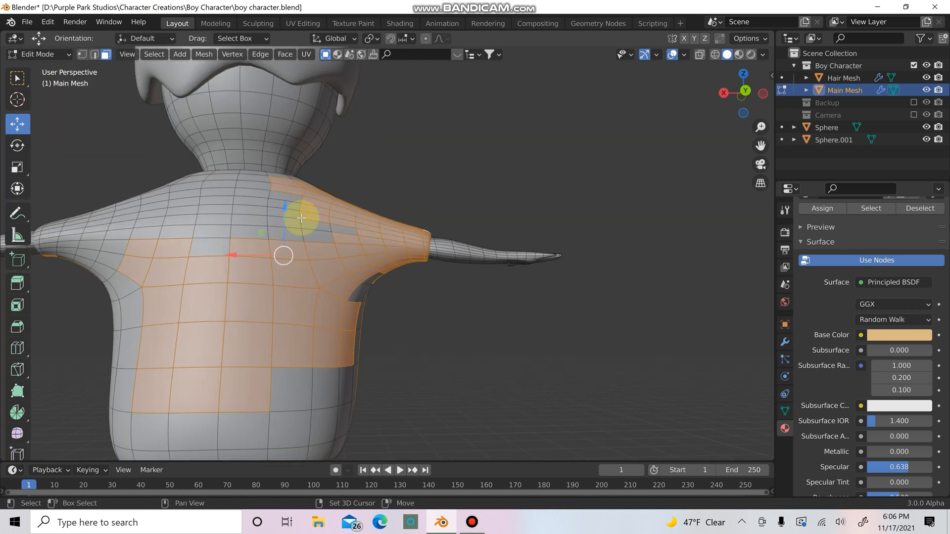
scroll(374, 337, "down", 4)
middle_click_drag(374, 336, 383, 353)
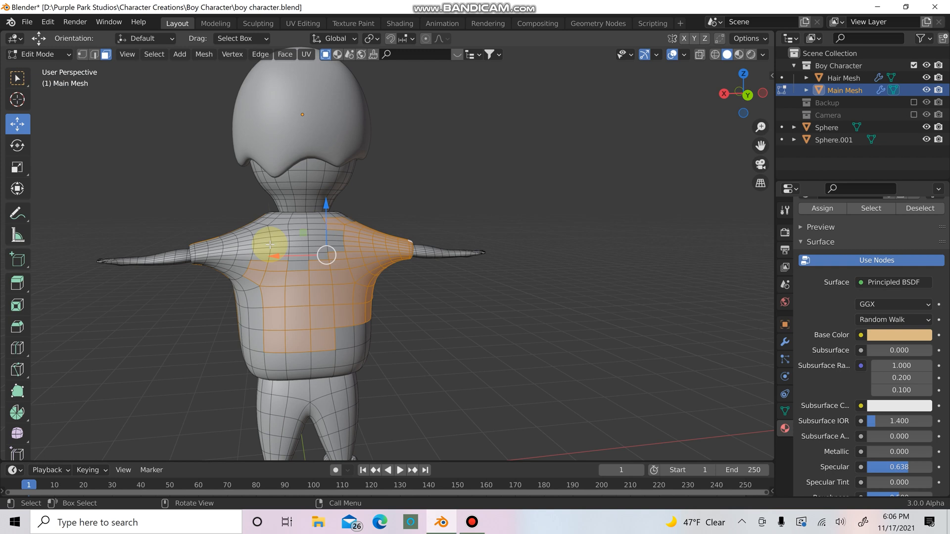
left_click_drag(247, 224, 337, 298, "shift")
left_click_drag(199, 231, 253, 298, "shift")
left_click_drag(192, 243, 392, 371, "shift")
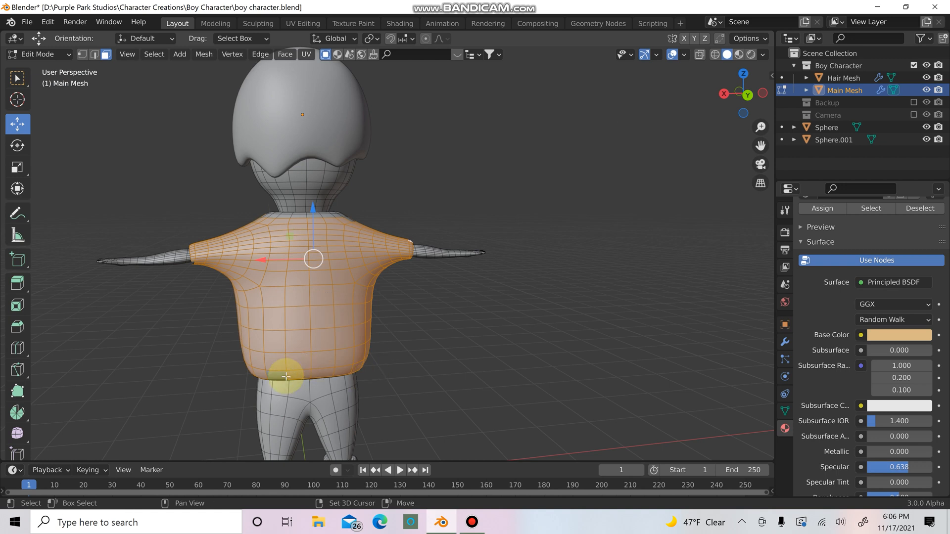
Add the unselected shirt faces around the back and sides of the neck opening to the selection.
scroll(411, 395, "down", 2)
middle_click_drag(411, 394, 233, 288)
scroll(233, 289, "up", 6)
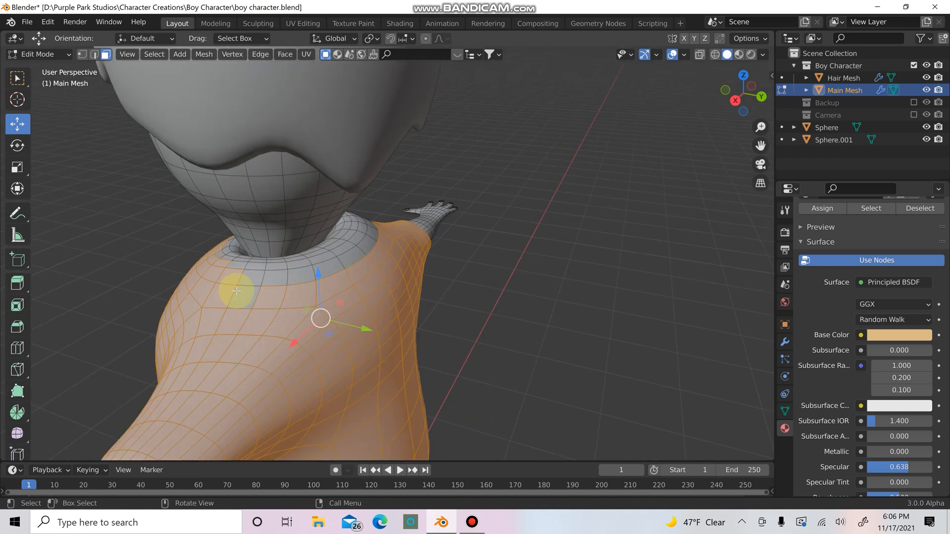
left_click_drag(191, 274, 300, 311)
middle_click_drag(296, 269, 203, 261)
left_click_drag(156, 255, 233, 216, "shift")
mouse_move(221, 239)
middle_mouse_down()
mouse_move(207, 246)
mouse_move(213, 236)
middle_mouse_up()
left_click_drag(211, 235, 267, 206, "shift")
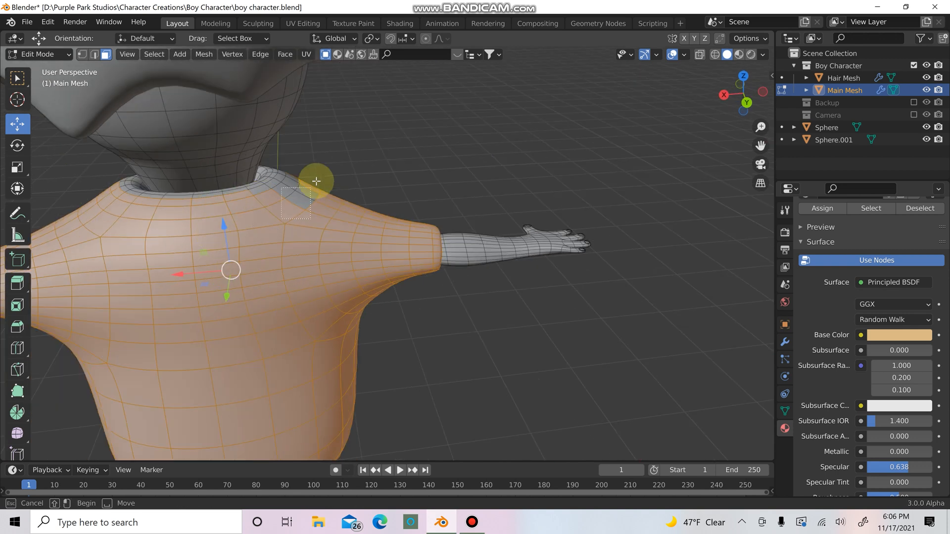
middle_click_drag(322, 277, 115, 226)
scroll(493, 242, "down", 1)
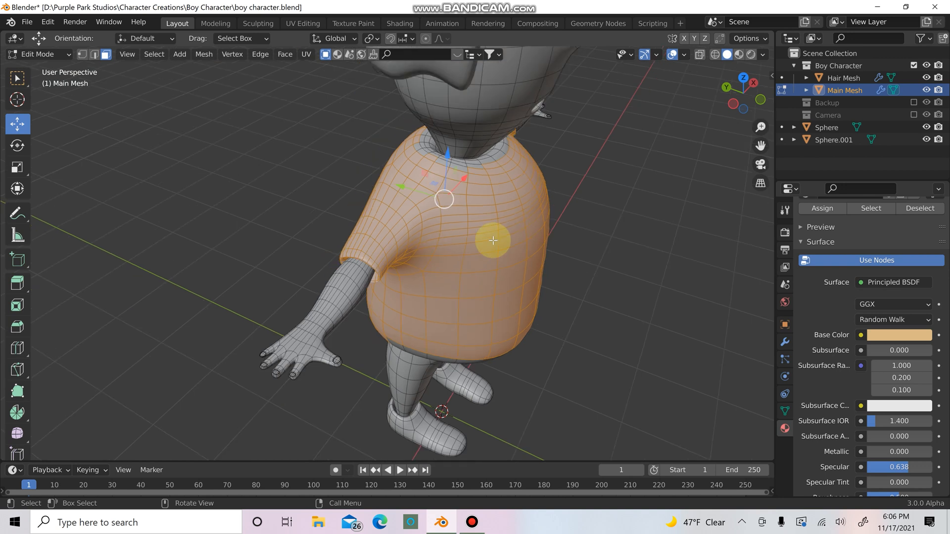
Switch to vertex selection and add the edge loops inside the opposite sleeve's cuff to the selection.
scroll(492, 239, "up", 6)
middle_click_drag(265, 388, 509, 460, "shift")
scroll(780, 357, "down", 2)
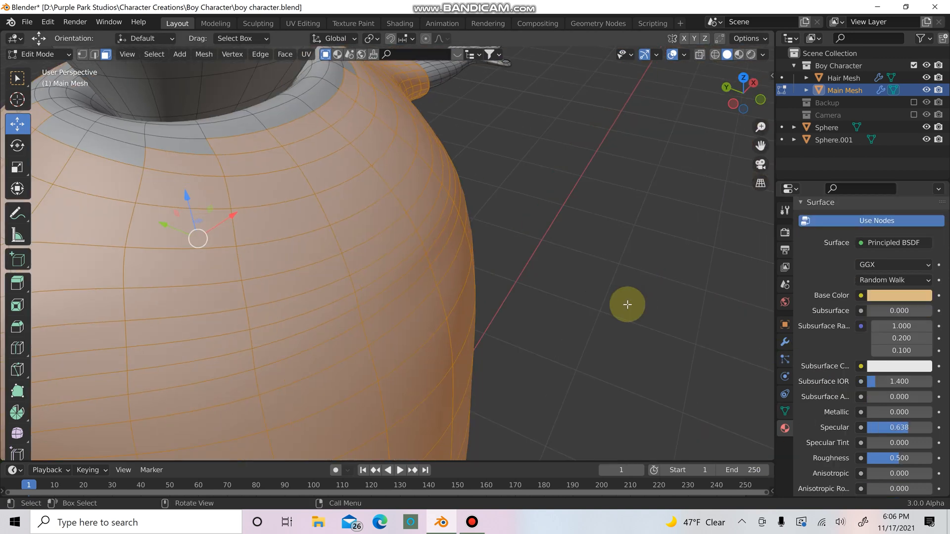
scroll(625, 305, "down", 3)
middle_click_drag(525, 291, 404, 253)
middle_click_drag(708, 311, 685, 303)
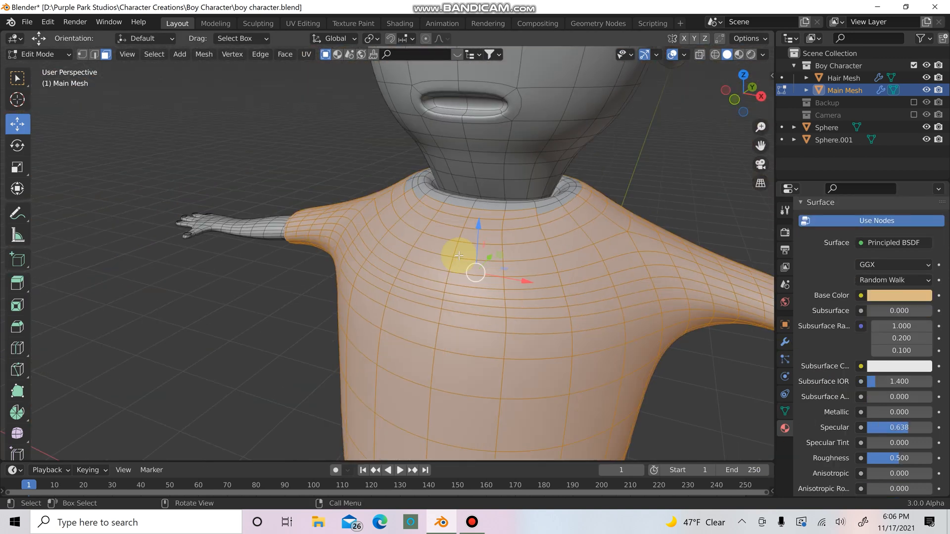
middle_click_drag(763, 318, 594, 272, "shift")
scroll(485, 254, "up", 3)
middle_click_drag(485, 254, 493, 231)
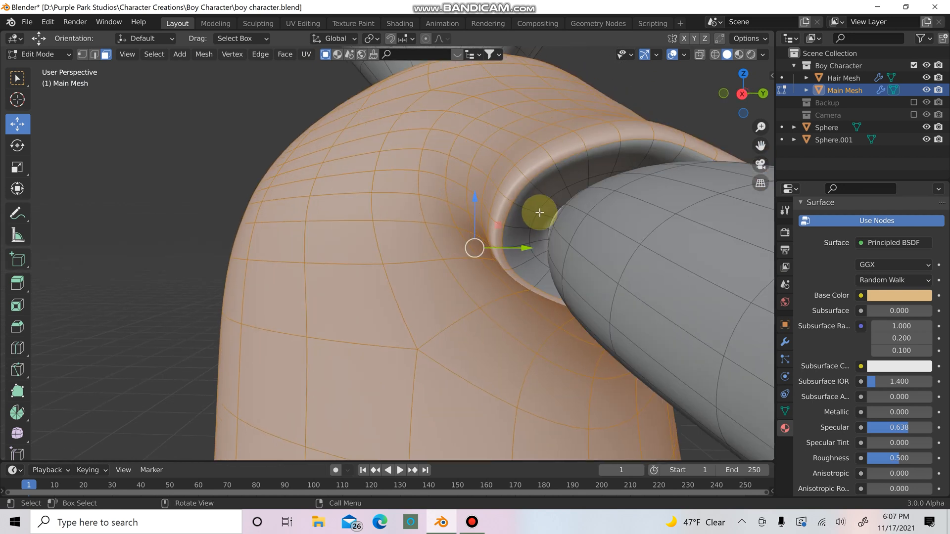
key("1")
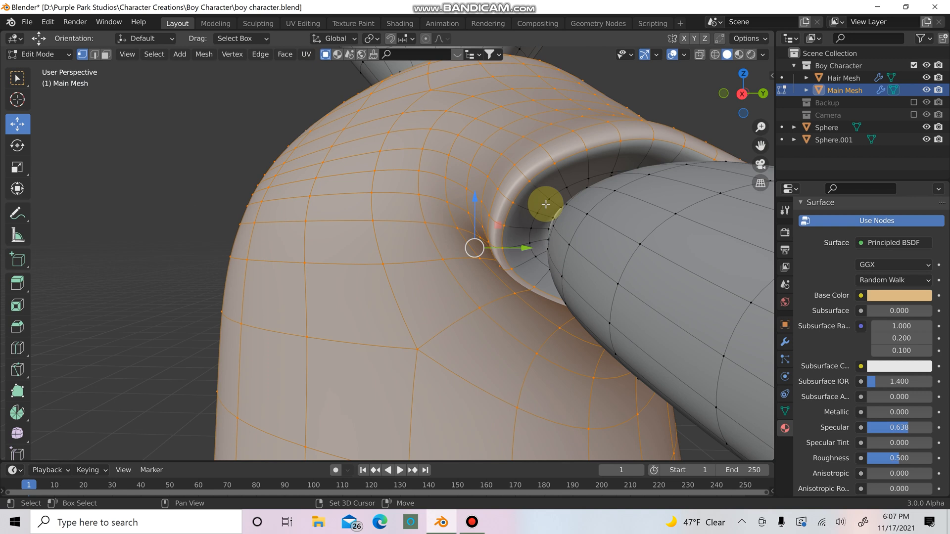
left_click(552, 200, "alt+shift")
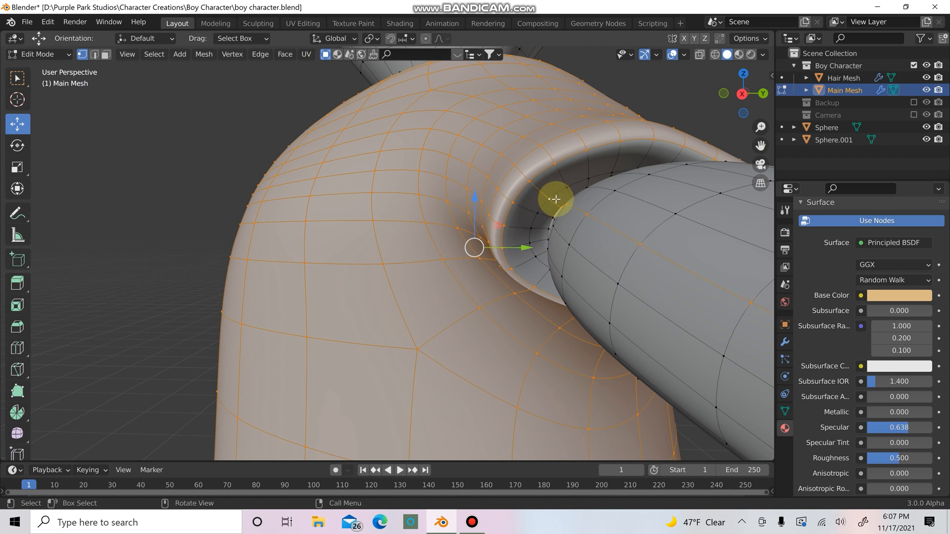
left_click(567, 188, "alt+shift")
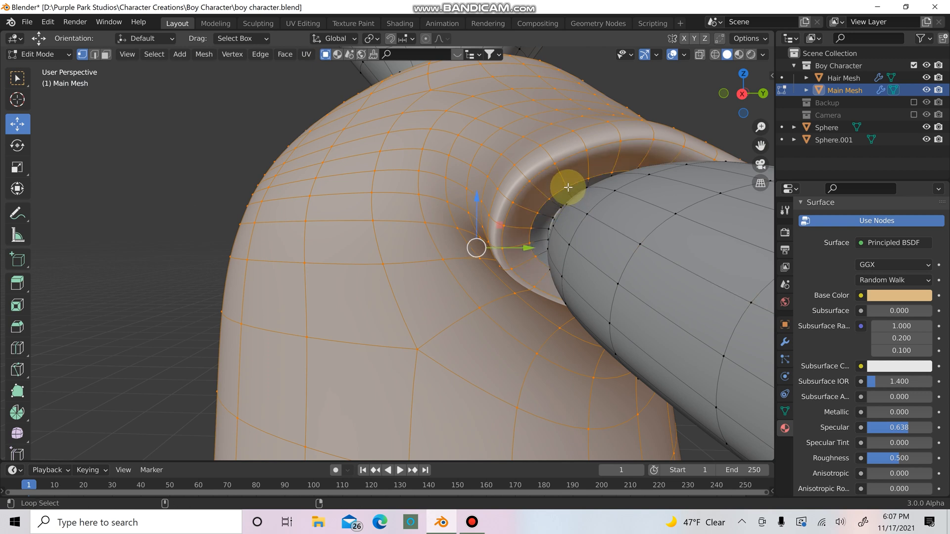
left_click(558, 208, "alt+shift")
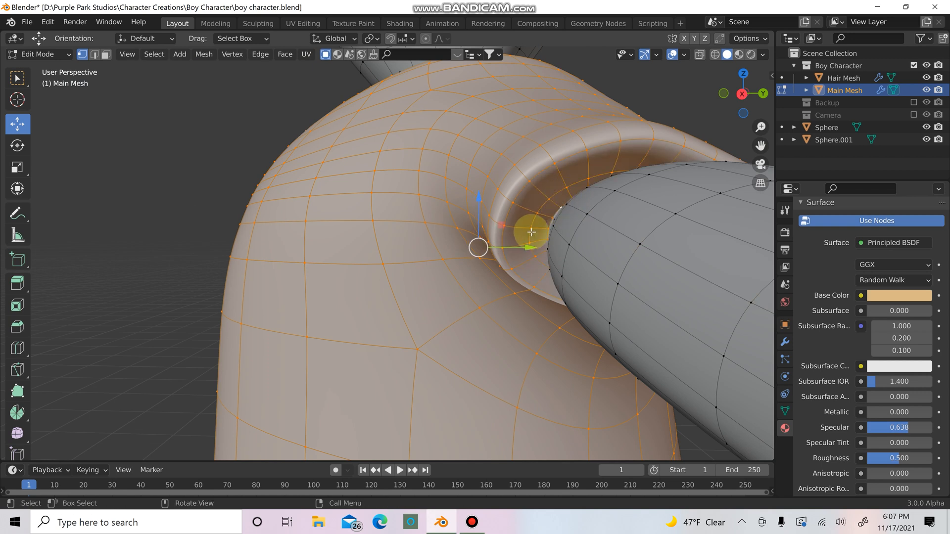
Add the unselected edge loop along the front base of the neck opening to the selection.
scroll(532, 232, "down", 7)
middle_click_drag(596, 263, 633, 322)
scroll(401, 254, "up", 3)
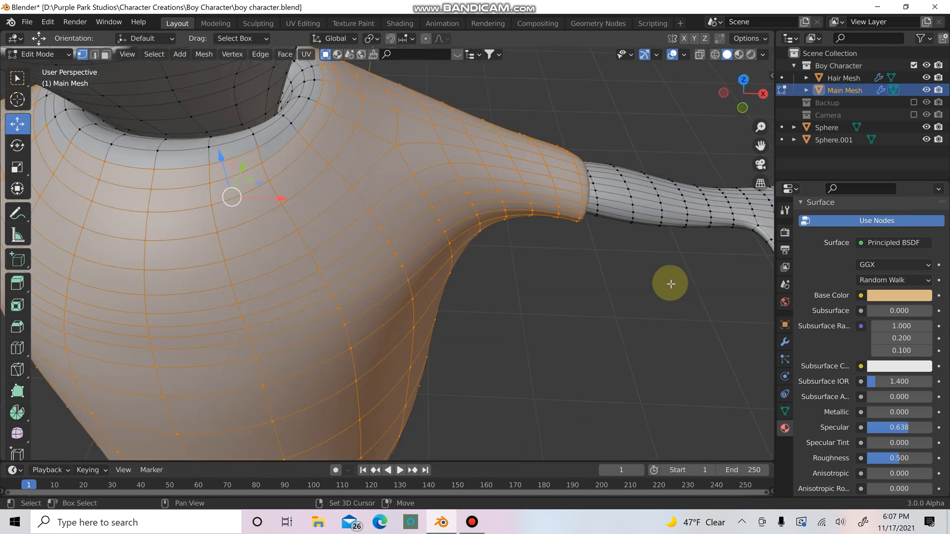
middle_click_drag(671, 284, 589, 265, "shift")
scroll(525, 173, "up", 3)
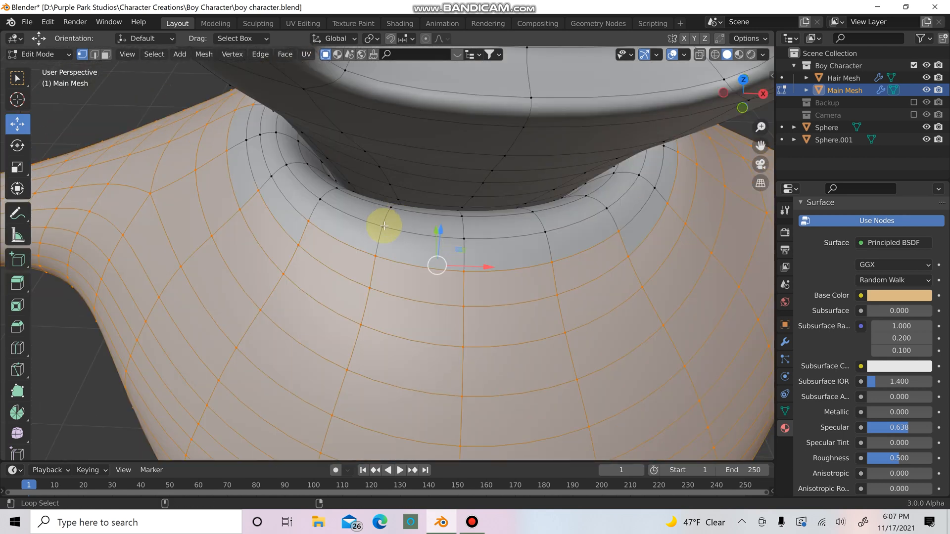
left_click(263, 157, "shift")
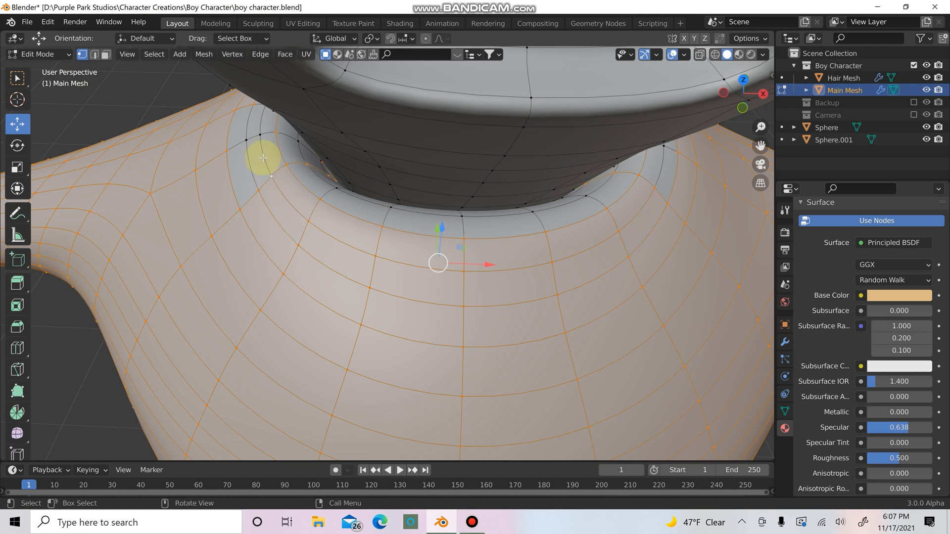
left_click(311, 167, "shift")
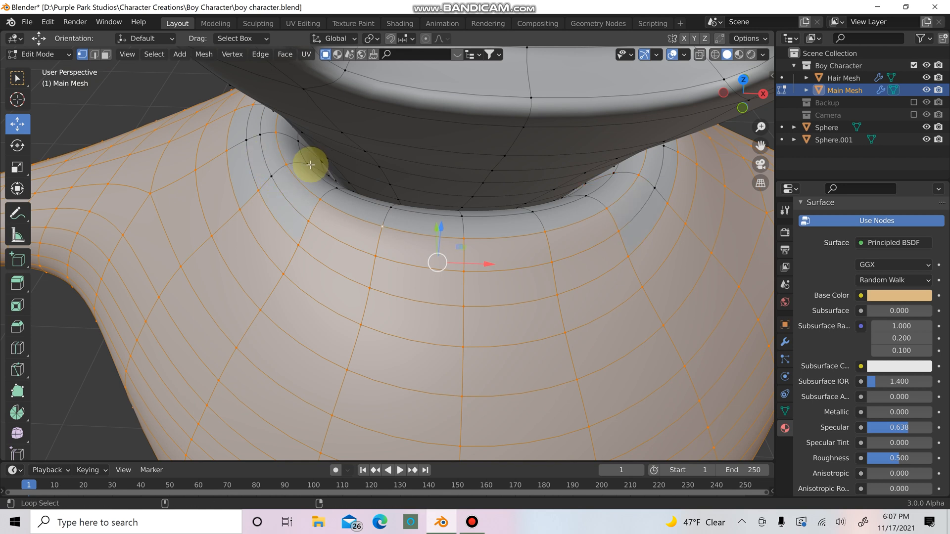
key("ctrl+z")
key("ctrl+z")
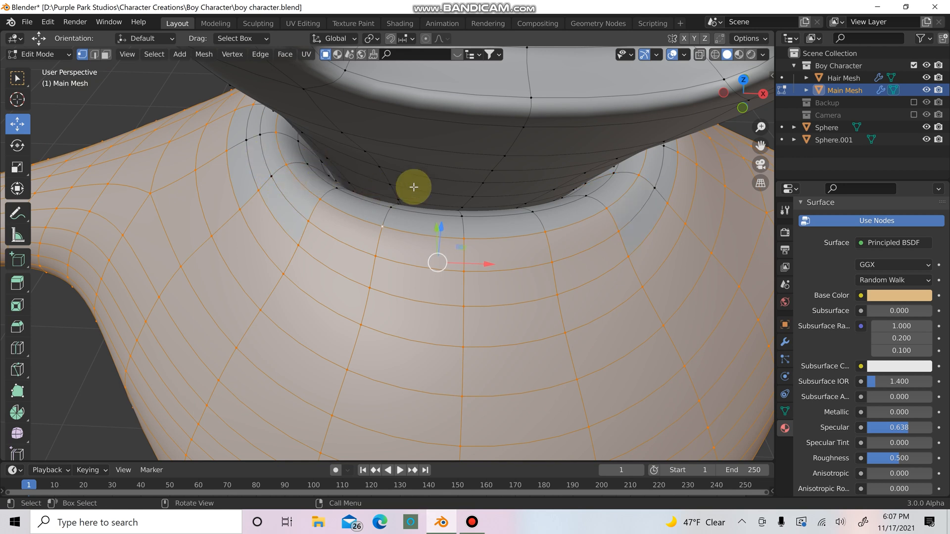
left_click(392, 207, "alt+shift")
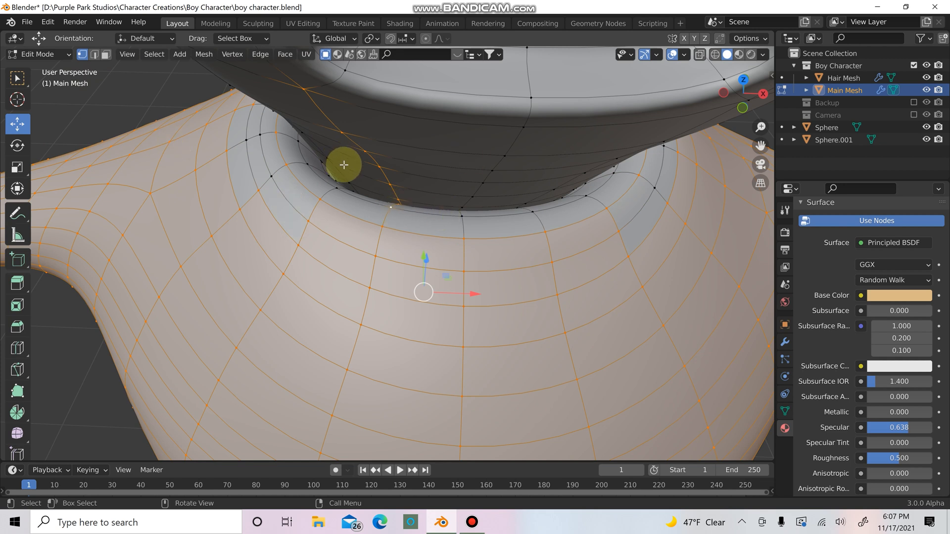
key("ctrl+z")
left_click(464, 216, "alt+shift")
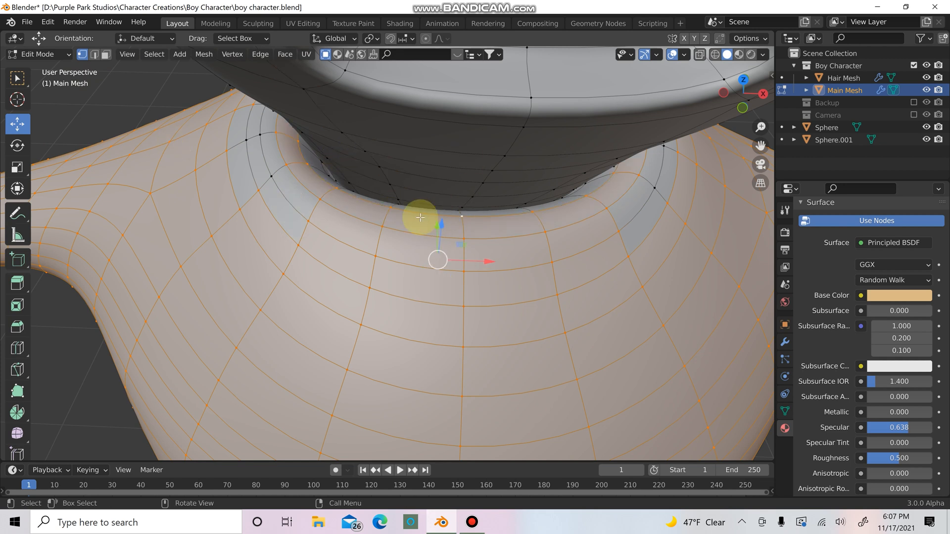
left_click(335, 186, "alt+shift")
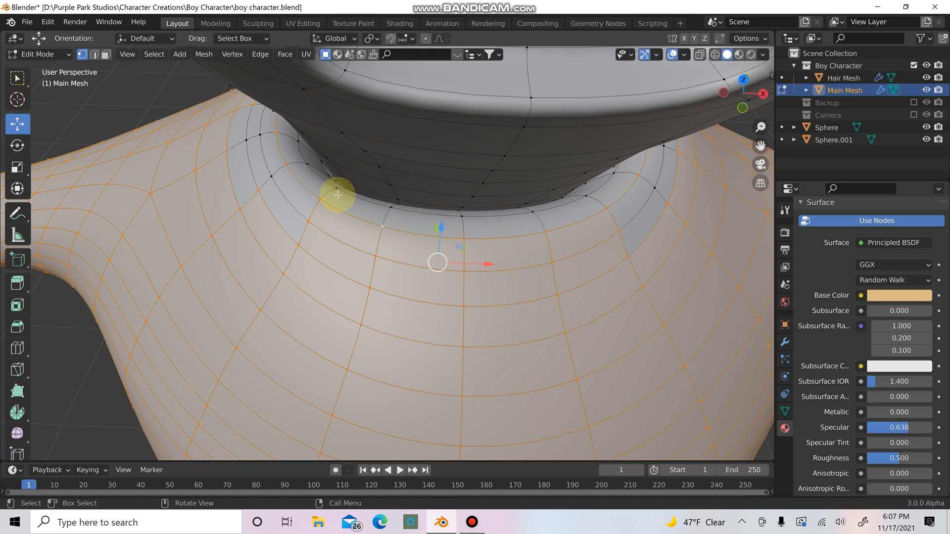
left_click(334, 188, "alt+shift")
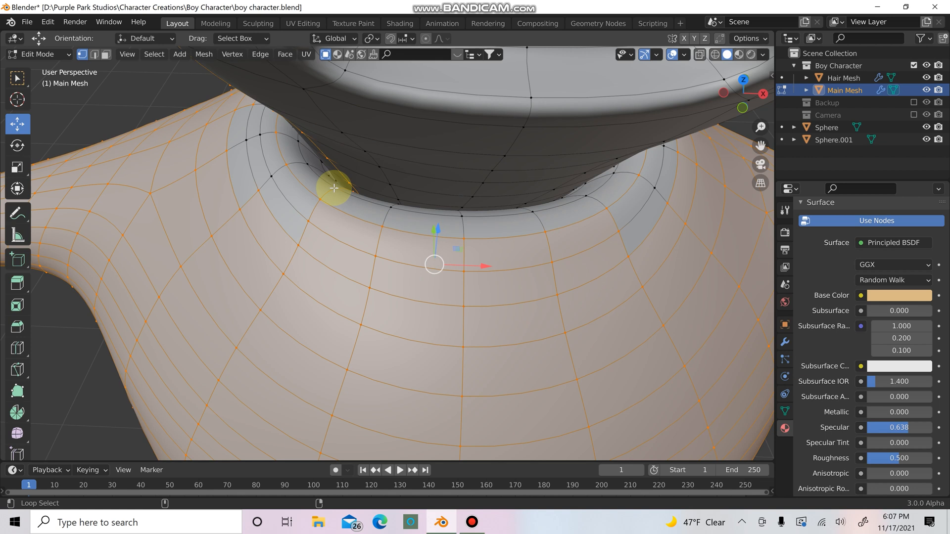
key("ctrl+z")
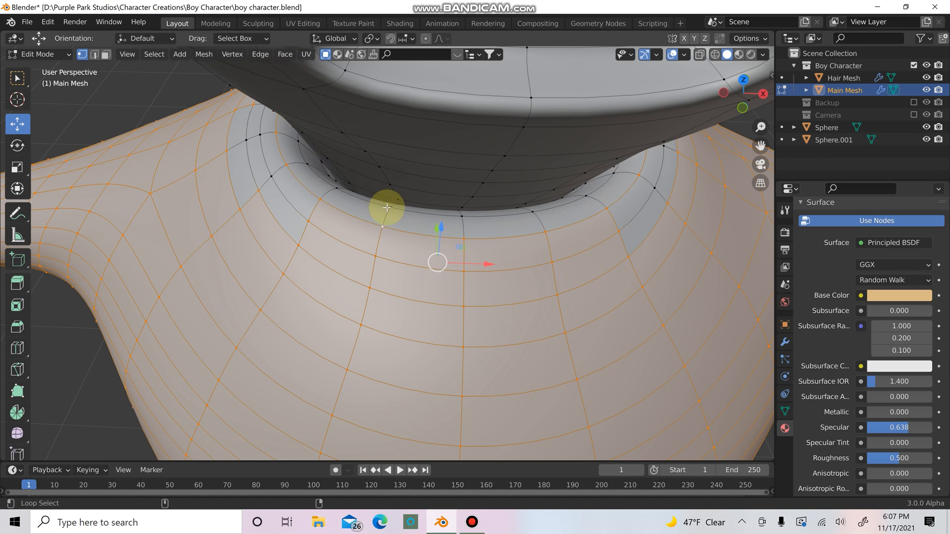
Add the inner front collar loop to the selection, then add the adjoining collar faces on one side in face selection mode.
left_click(387, 206, "alt+shift")
key("3")
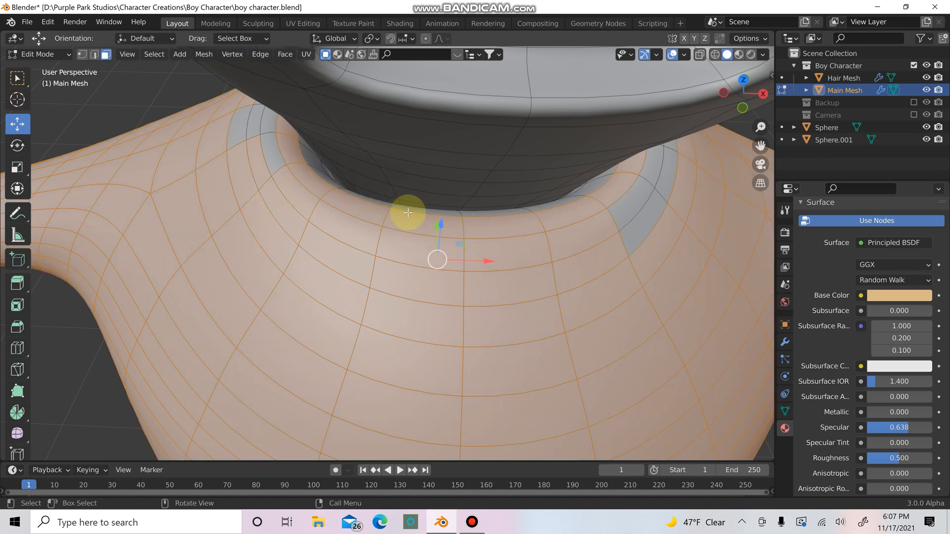
middle_click_drag(405, 213, 364, 213)
left_click_drag(318, 214, 378, 166)
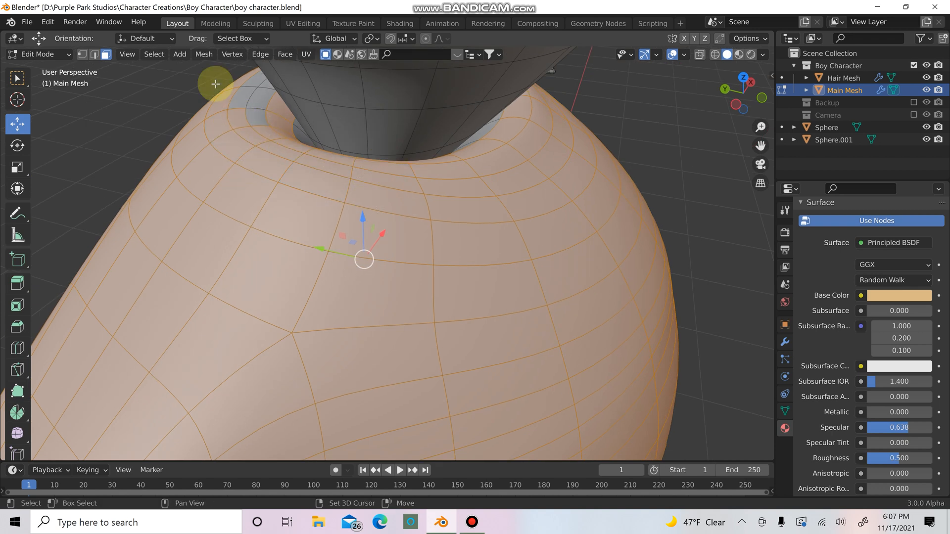
Add the remaining unselected faces around the side and back of the neck opening to the selection.
middle_click_drag(322, 149, 287, 303)
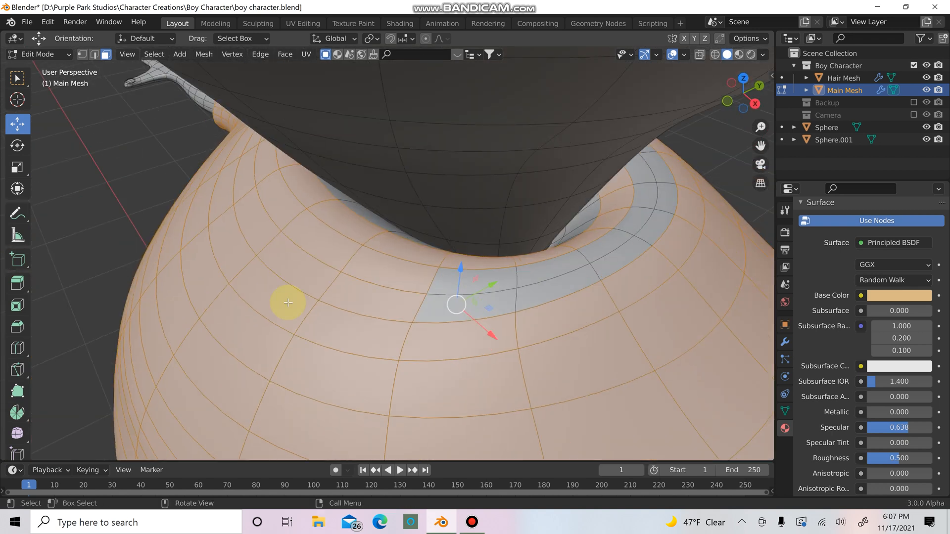
left_click(481, 303, "shift")
left_click_drag(617, 272, 629, 256, "shift")
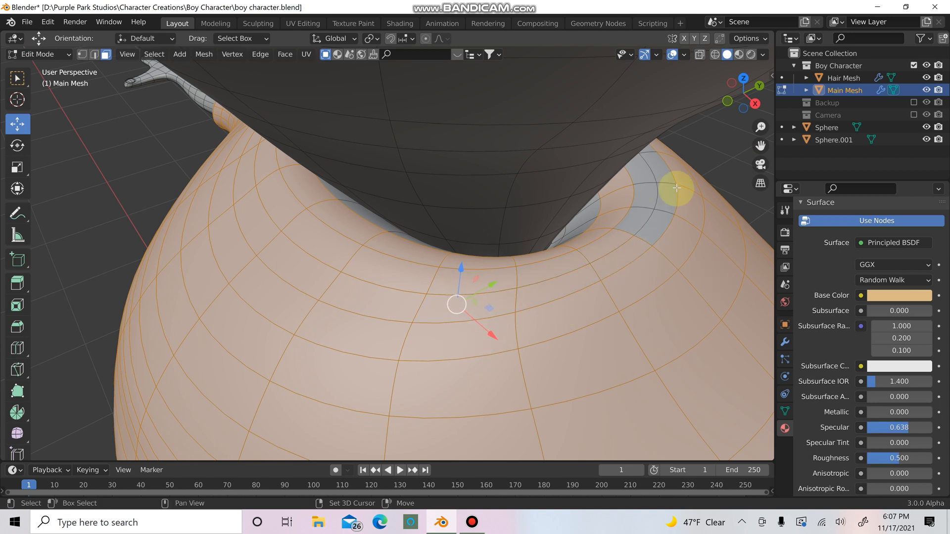
left_click_drag(676, 188, 574, 274, "shift")
middle_click_drag(575, 274, 354, 272)
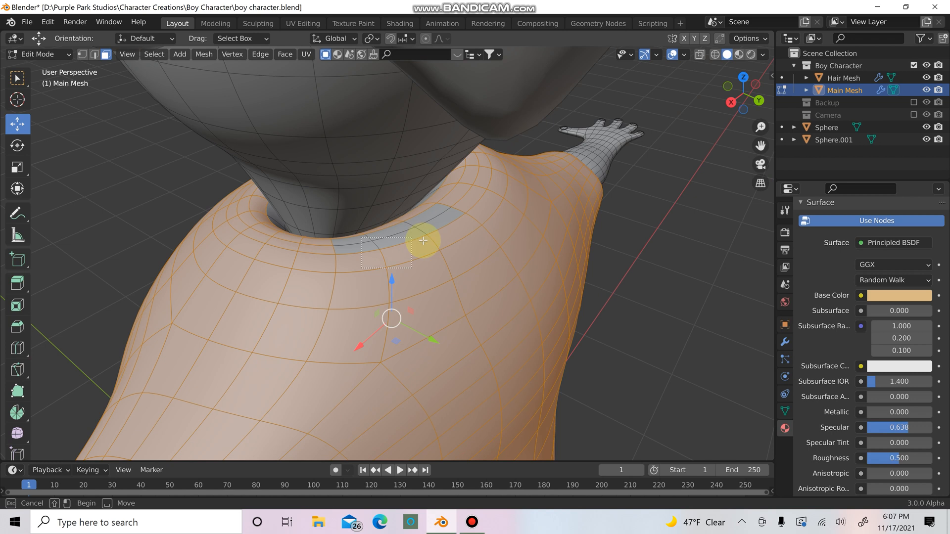
left_click_drag(422, 239, 446, 213, "shift")
Add the innermost collar faces against the neck with face loop selection, keeping the surrounding shirt faces selected.
middle_click_drag(483, 239, 443, 218)
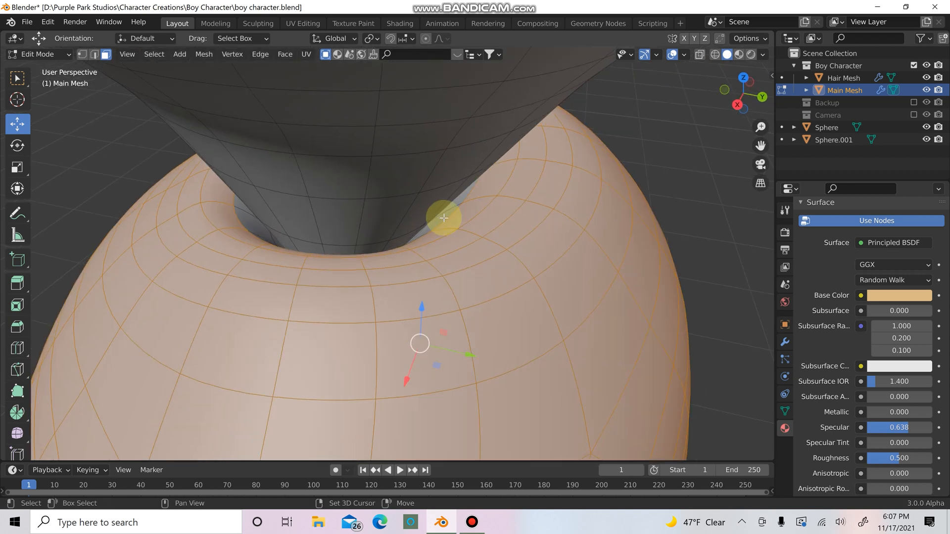
left_click(444, 219, "alt+shift")
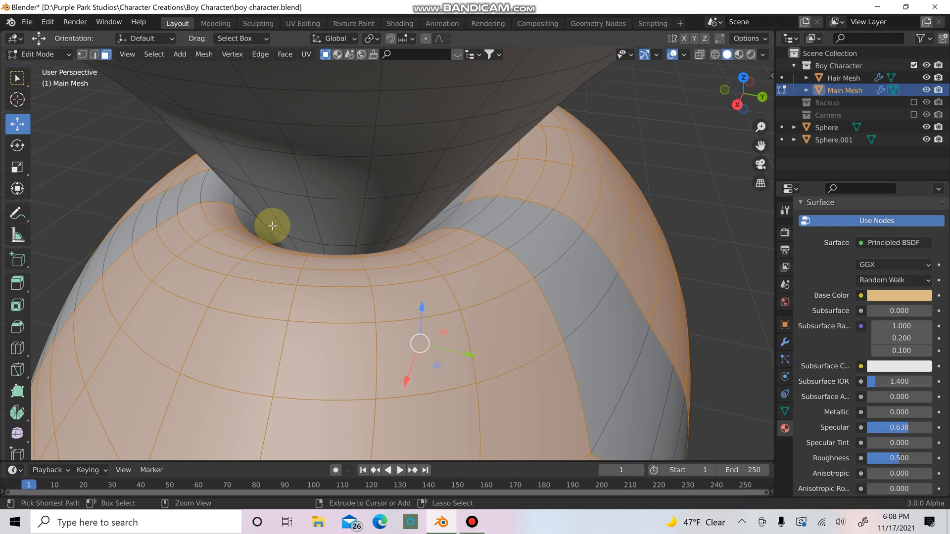
left_click(248, 227, "alt+shift")
left_click(249, 223, "alt+shift")
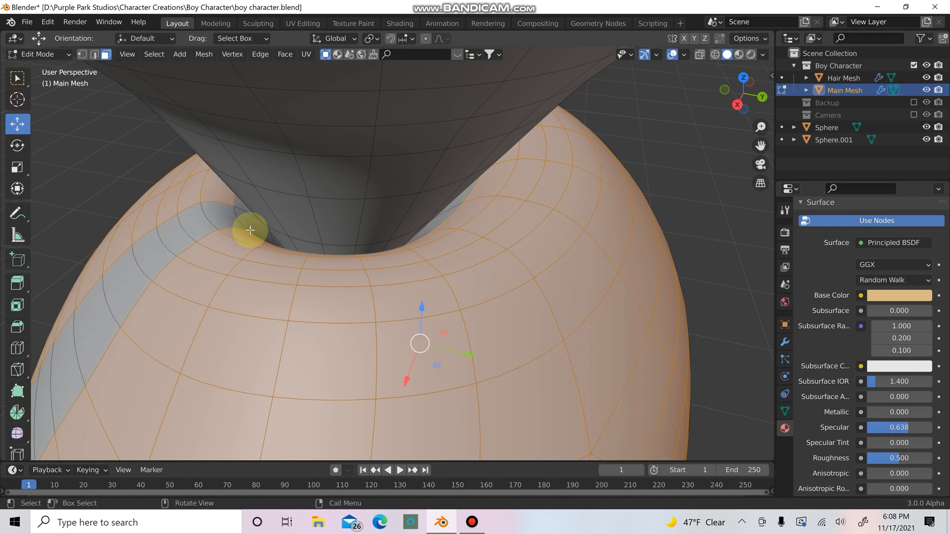
left_click(240, 211, "alt+shift")
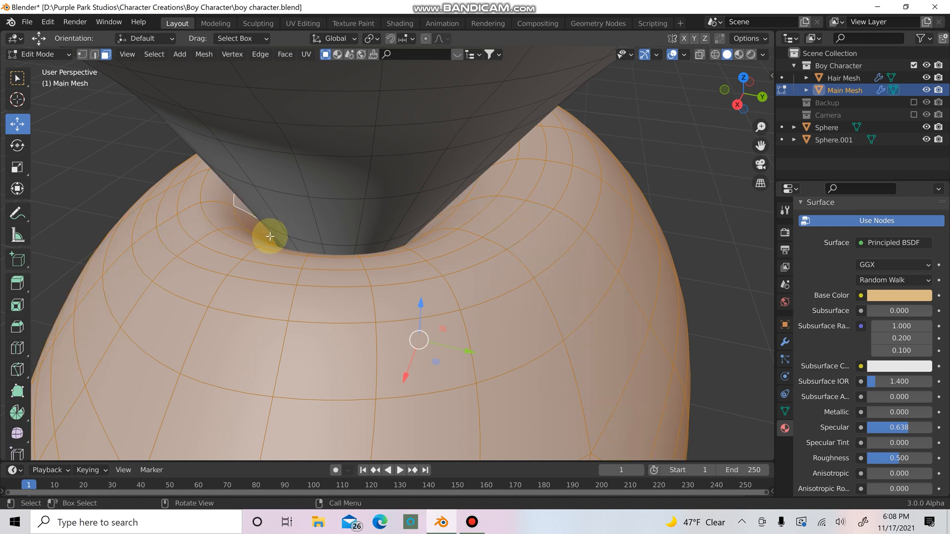
Save the boy character file.
middle_click_drag(265, 233, 404, 192)
scroll(421, 230, "down", 5)
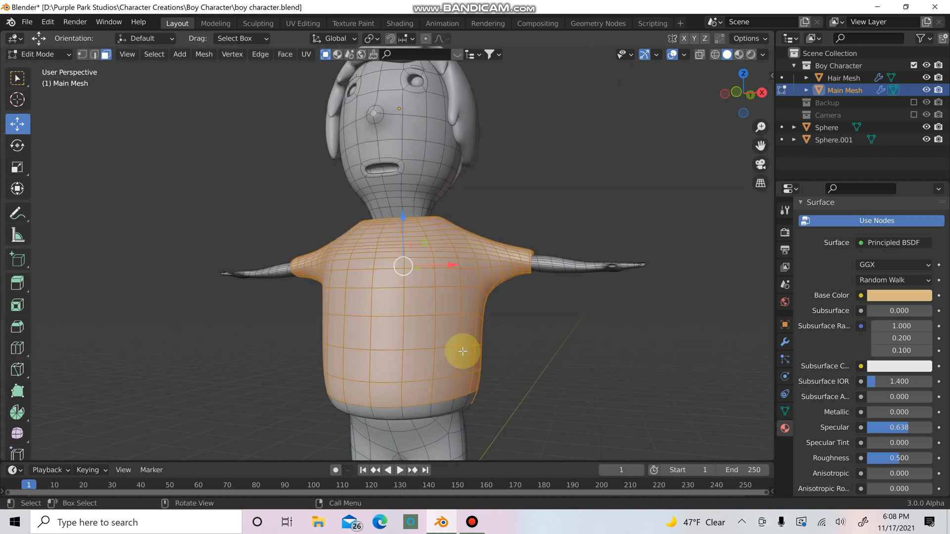
scroll(467, 337, "up", 2)
middle_click_drag(515, 203, 569, 37, "shift")
left_click(27, 22)
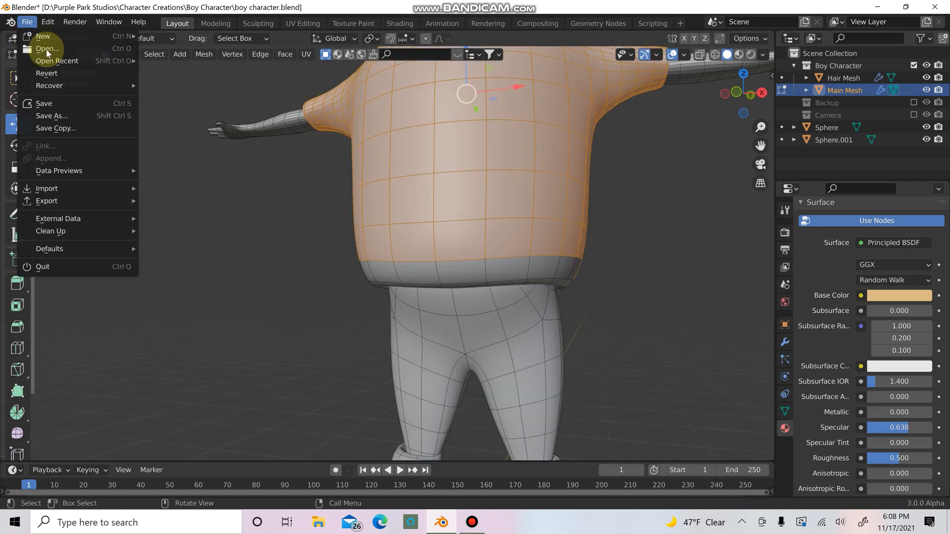
left_click(27, 22)
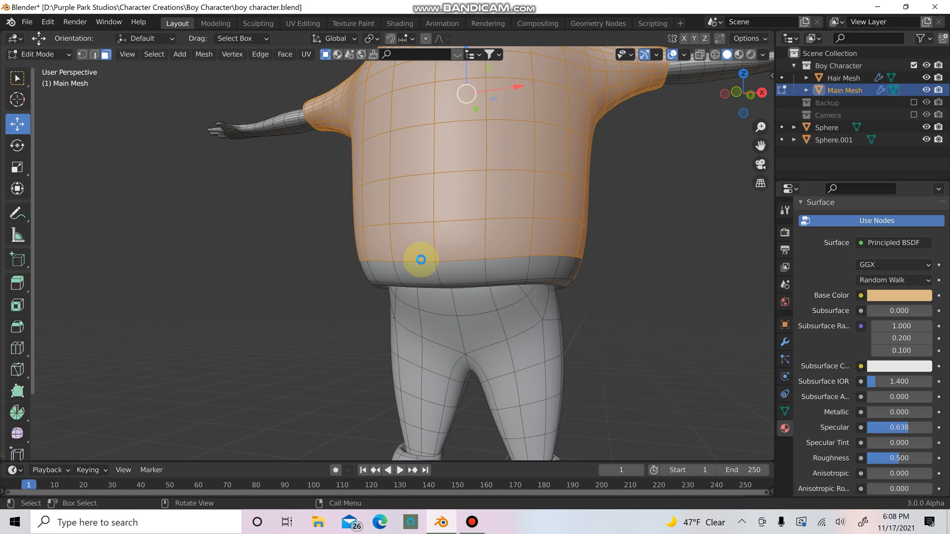
key("ctrl+s")
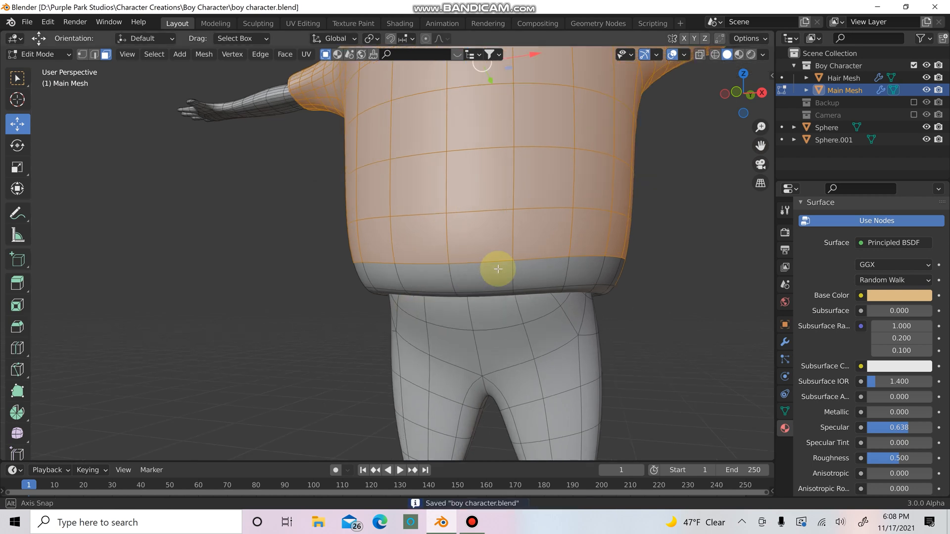
Switch to vertex selection and add the bottom edge loop of the shirt's hem to the selection.
middle_click_drag(495, 270, 400, 280)
key("1")
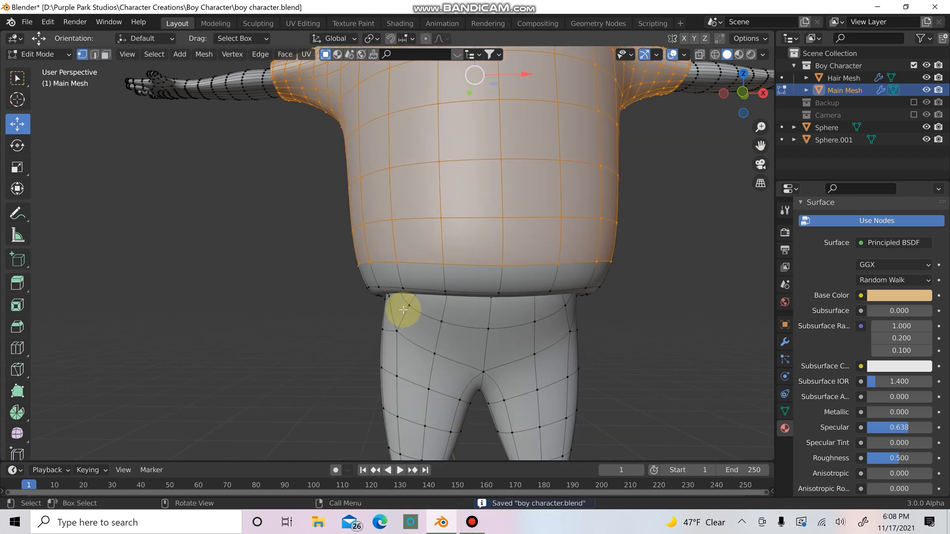
left_click(400, 291, "alt+shift")
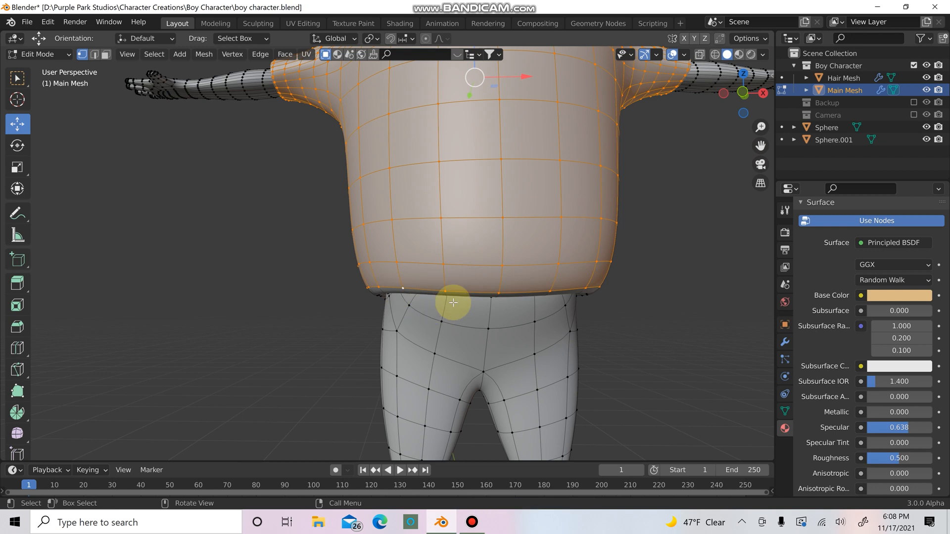
scroll(451, 301, "up", 2)
middle_click_drag(451, 302, 465, 251)
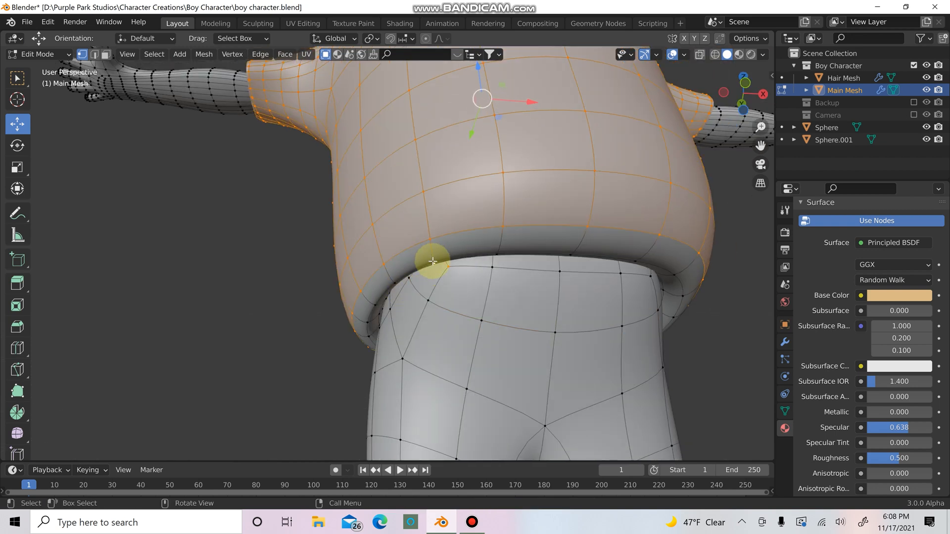
key("ctrl+z")
left_click(502, 255, "alt+shift")
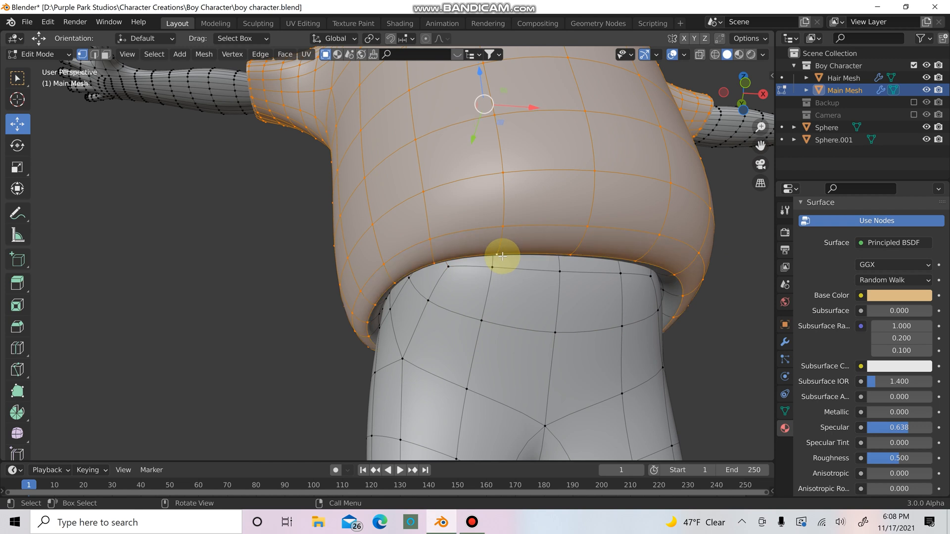
scroll(505, 272, "up", 1)
middle_click_drag(505, 274, 405, 282)
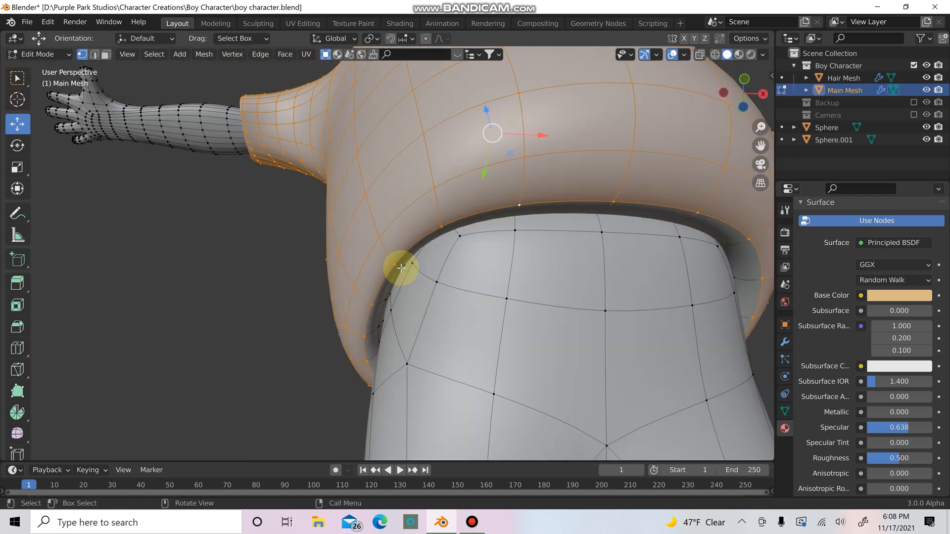
left_click(402, 264, "alt+shift")
key("ctrl+z")
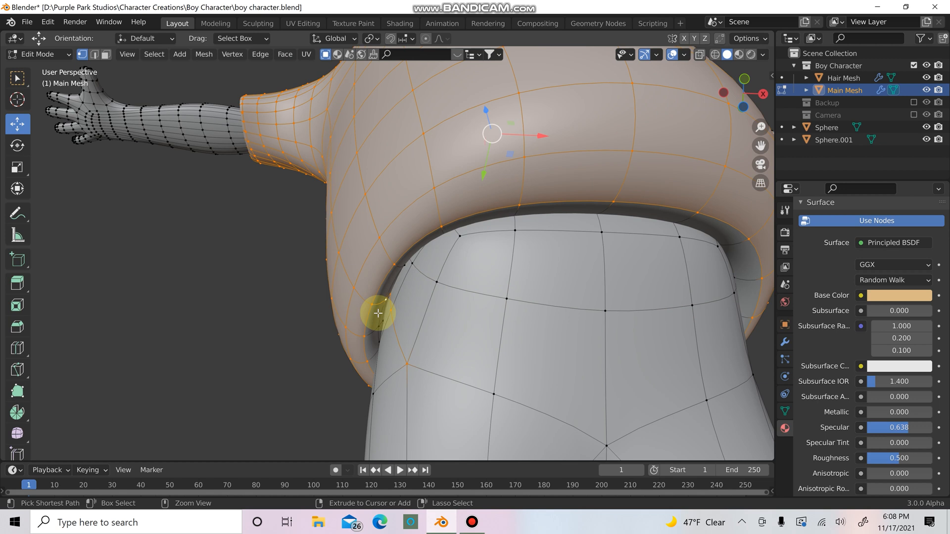
key("ctrl+z")
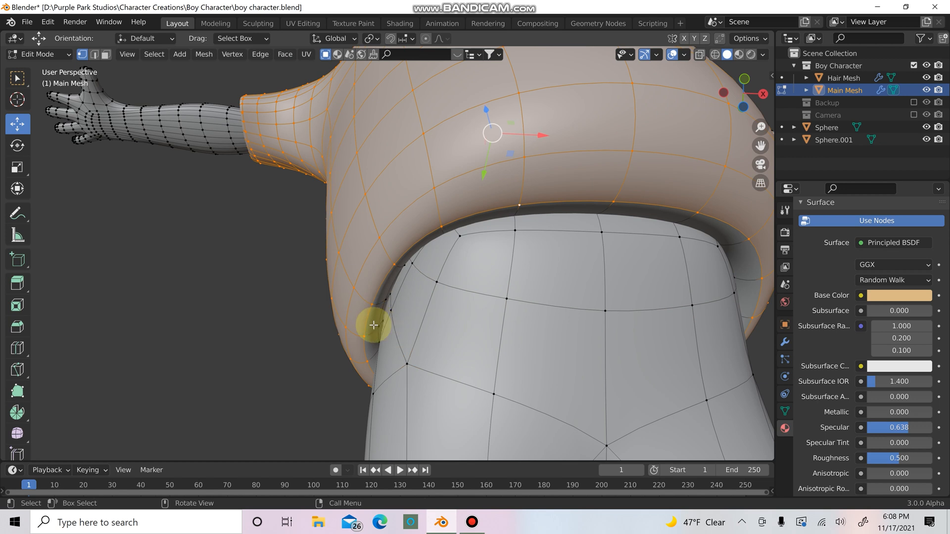
left_click(376, 323, "alt+shift")
key("ctrl+z")
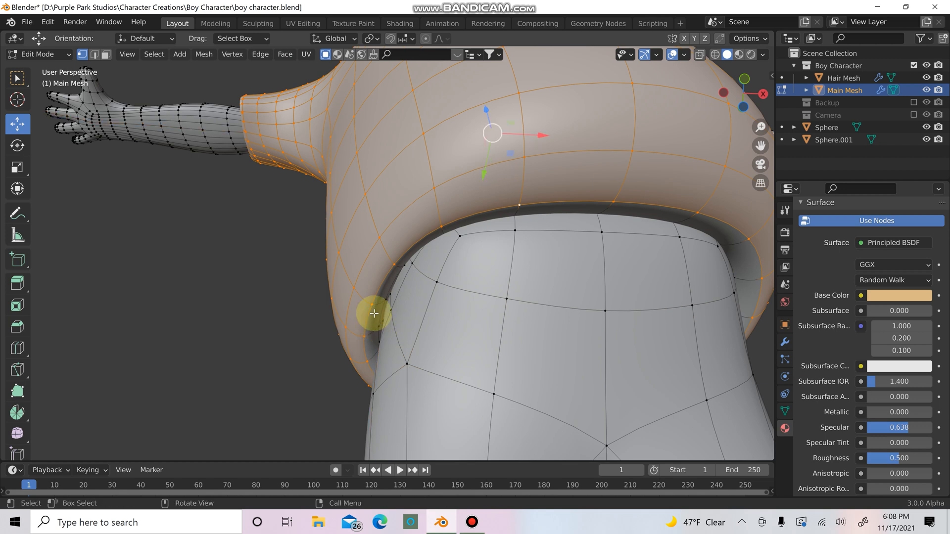
Switch to face selection and add the inner face loop of the shirt's hem to the selection, undoing any loops that stray onto the legs.
key("3")
left_click(381, 293, "alt+shift")
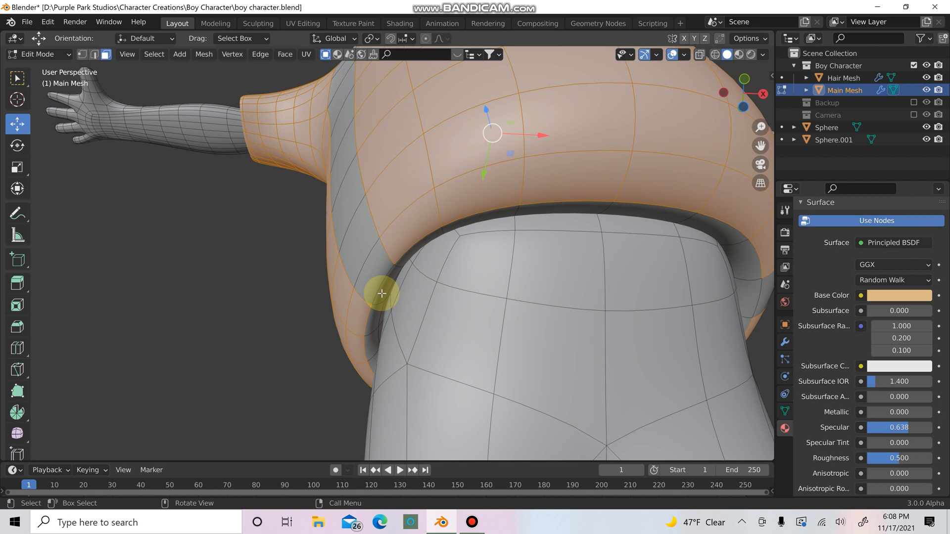
key("ctrl+z")
left_click(406, 261, "alt+shift")
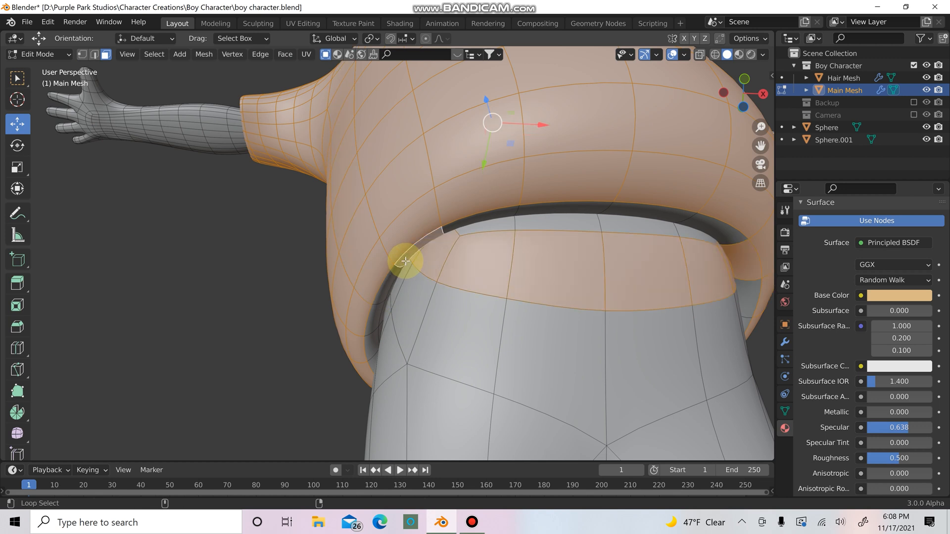
key("ctrl+z")
scroll(455, 274, "up", 3)
middle_click_drag(456, 273, 442, 238)
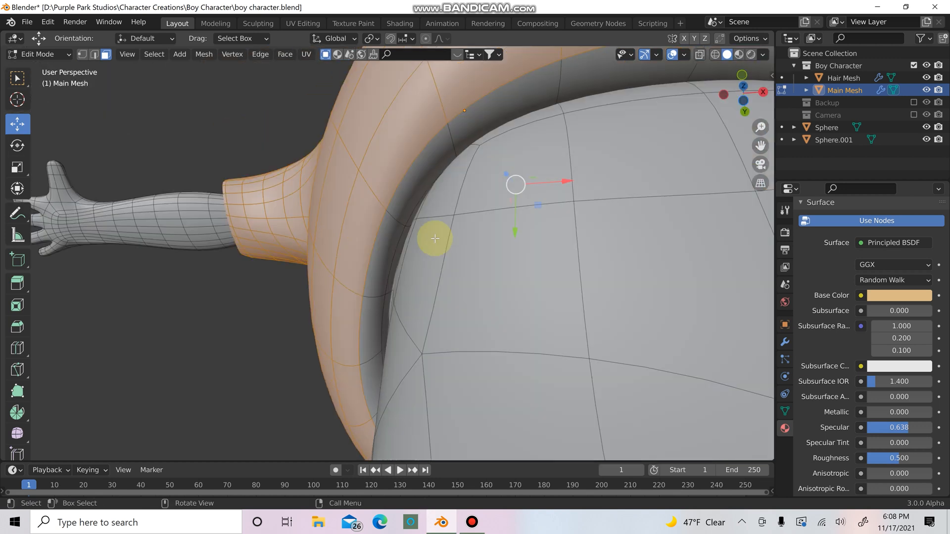
left_click(413, 190, "alt+shift")
key("ctrl+z")
left_click(479, 123, "alt+shift")
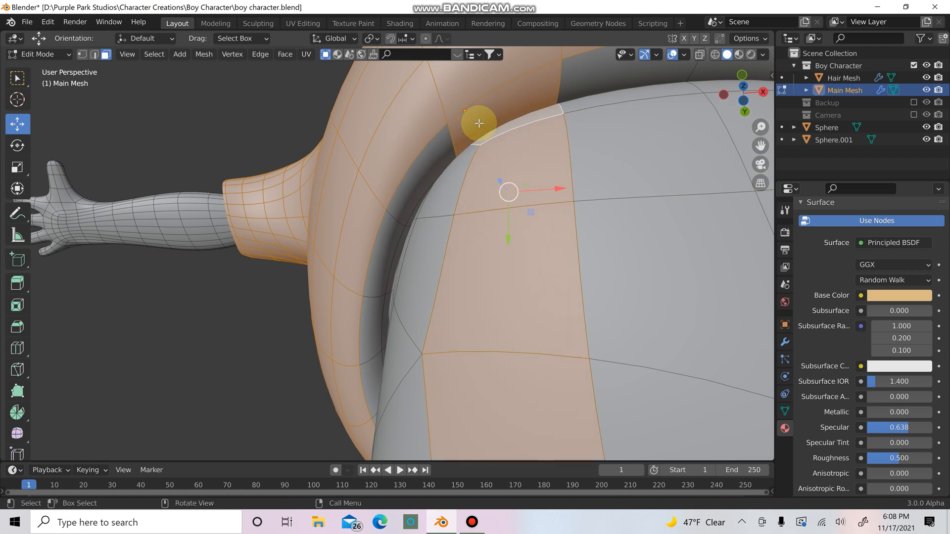
key("ctrl+z")
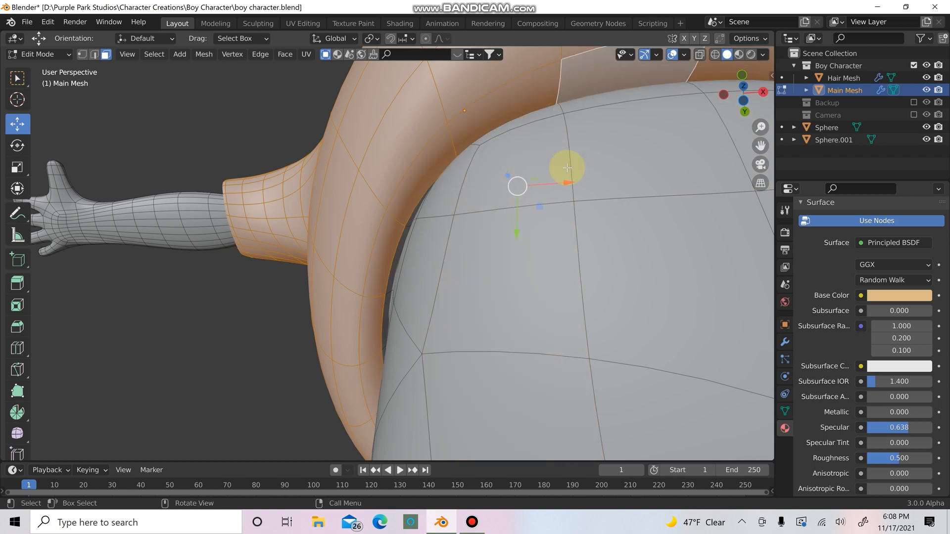
Try to add the remaining innermost strip of faces between the shirt hem and the body to the selection.
middle_click_drag(566, 167, 471, 245)
scroll(422, 251, "up", 6)
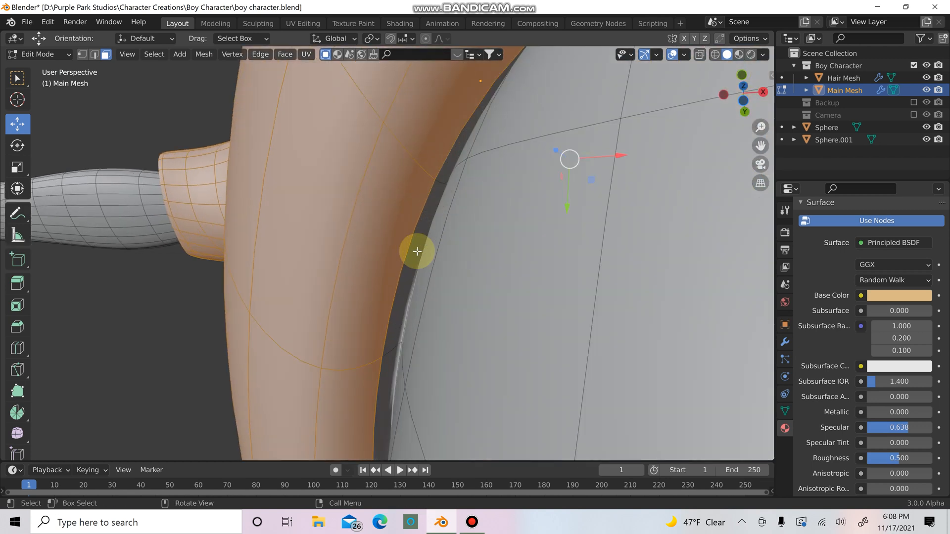
key("1")
key("3")
left_click(426, 223, "alt+shift")
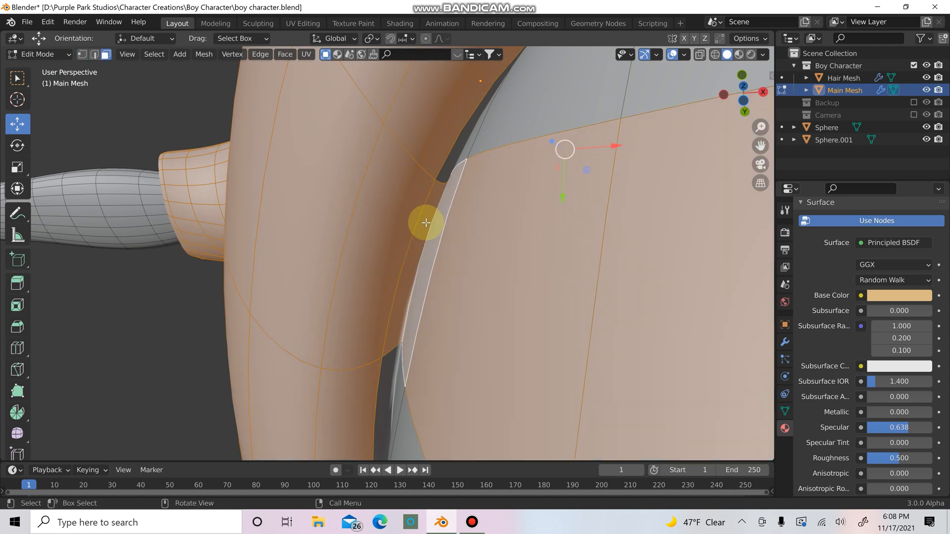
key("ctrl+z")
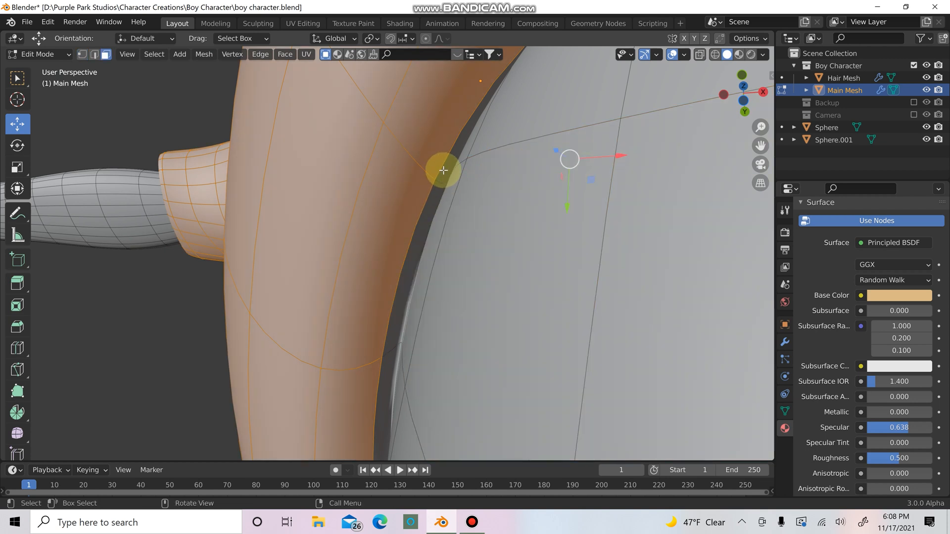
left_click(443, 170, "alt+shift")
key("ctrl+z")
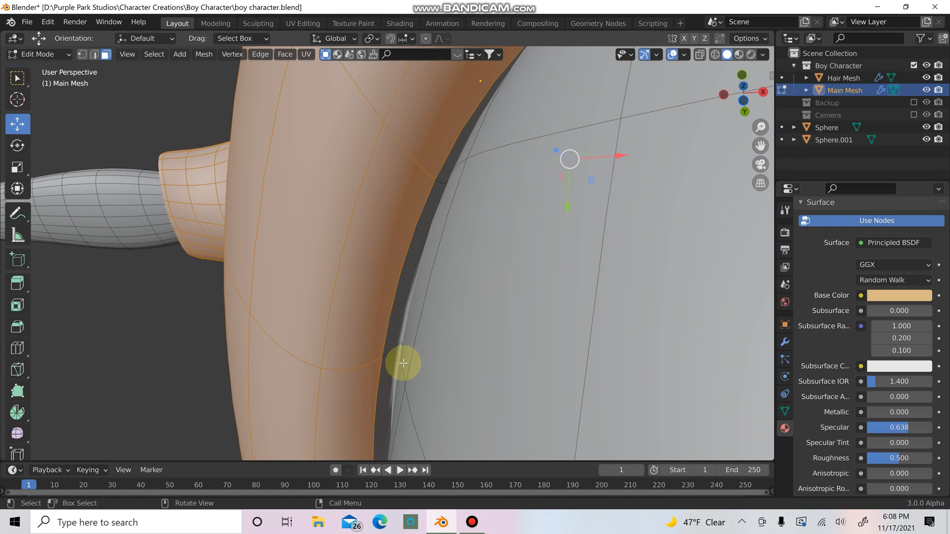
Save the boy character file with the shirt faces still selected.
scroll(477, 339, "down", 10)
middle_click_drag(476, 339, 59, 30)
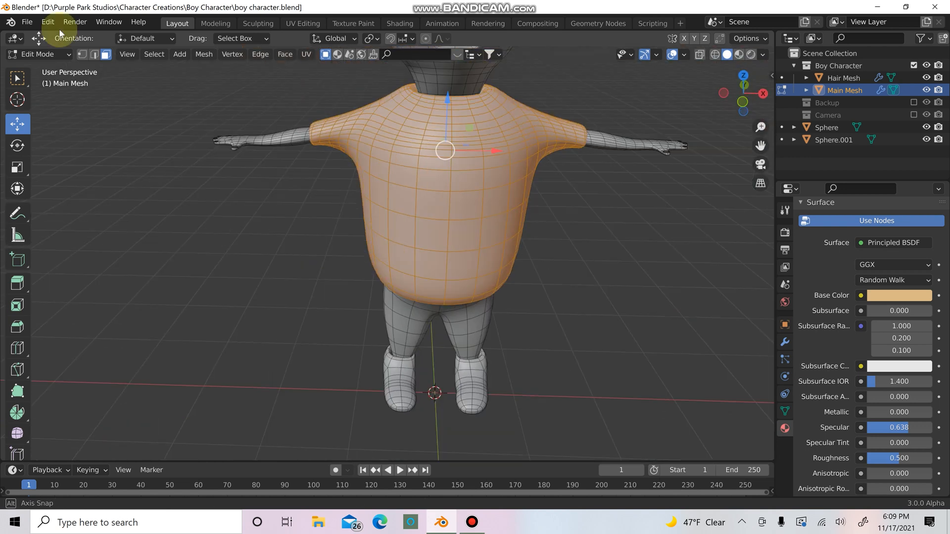
left_click(28, 22)
left_click(55, 102)
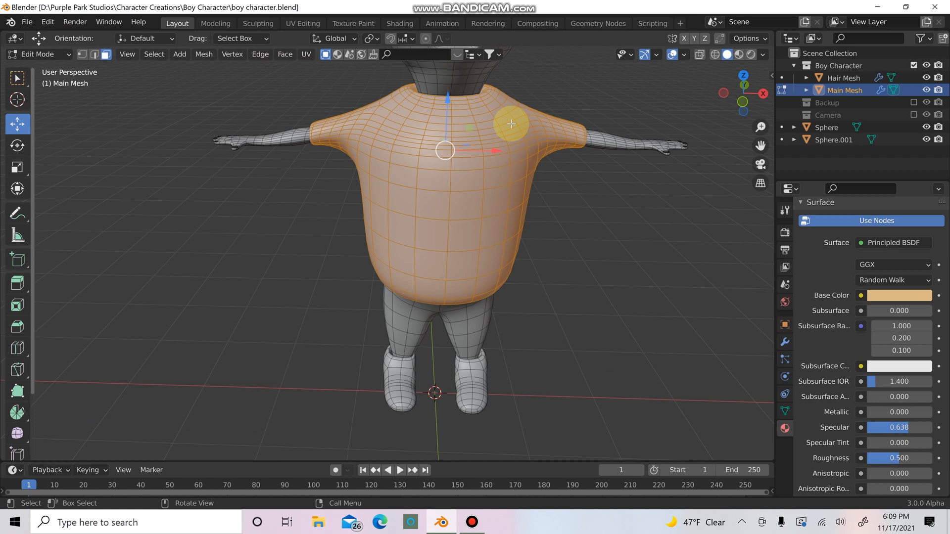
Add a second material slot to the main mesh, create a material named "shirt" and assign it to the selected faces.
scroll(835, 303, "up", 6)
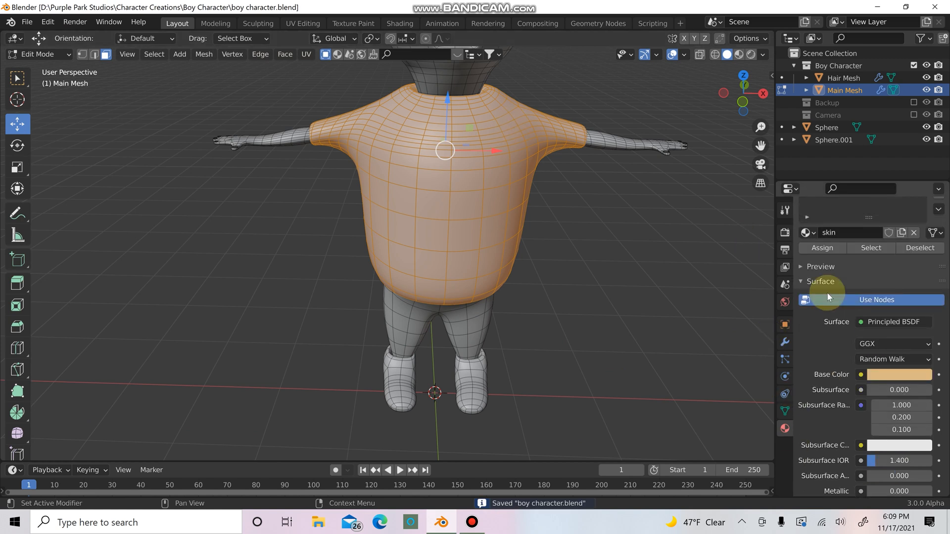
left_click(937, 231)
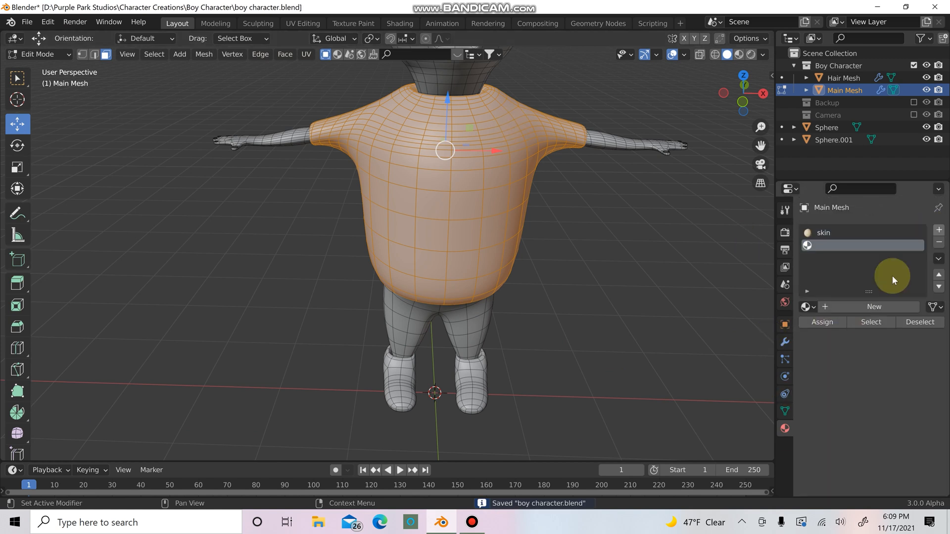
left_click(850, 306)
left_click(849, 305)
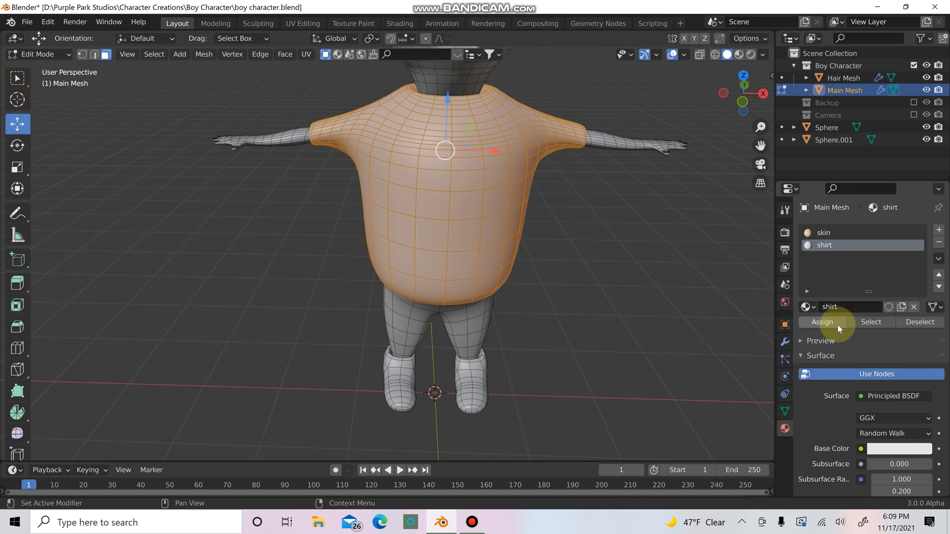
left_click(838, 324)
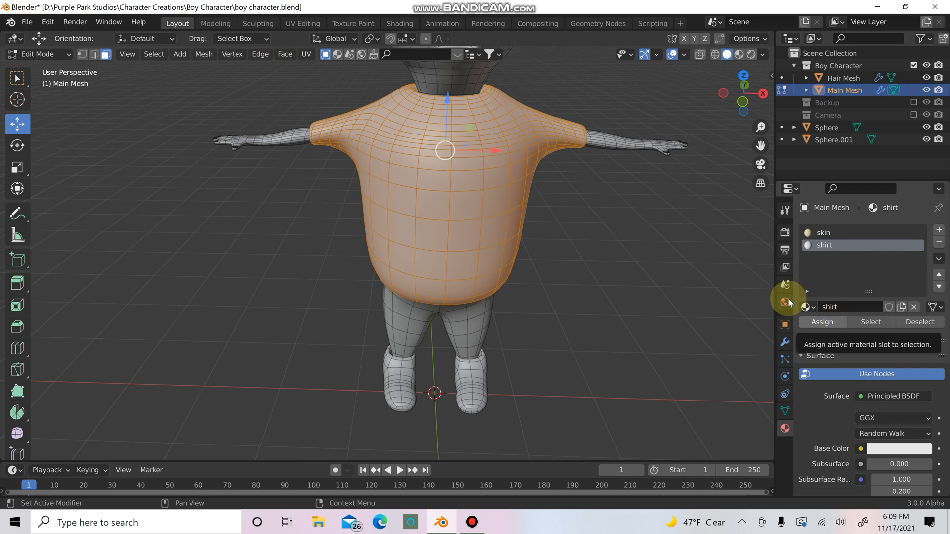
Switch to material preview shading, return to Object Mode and deselect the main mesh.
left_click(739, 54)
key("Tab")
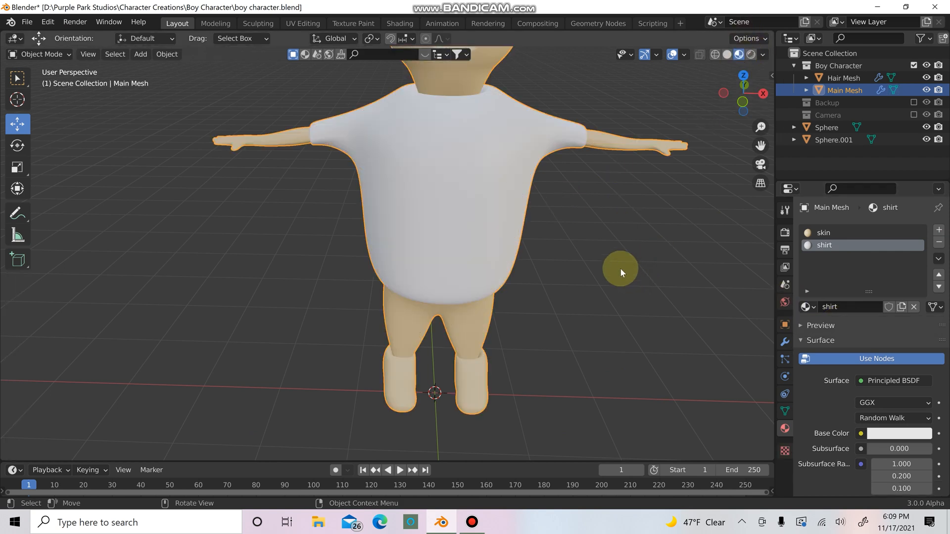
scroll(528, 254, "down", 5)
scroll(528, 254, "up", 2)
middle_click_drag(504, 254, 622, 312)
scroll(571, 287, "up", 4)
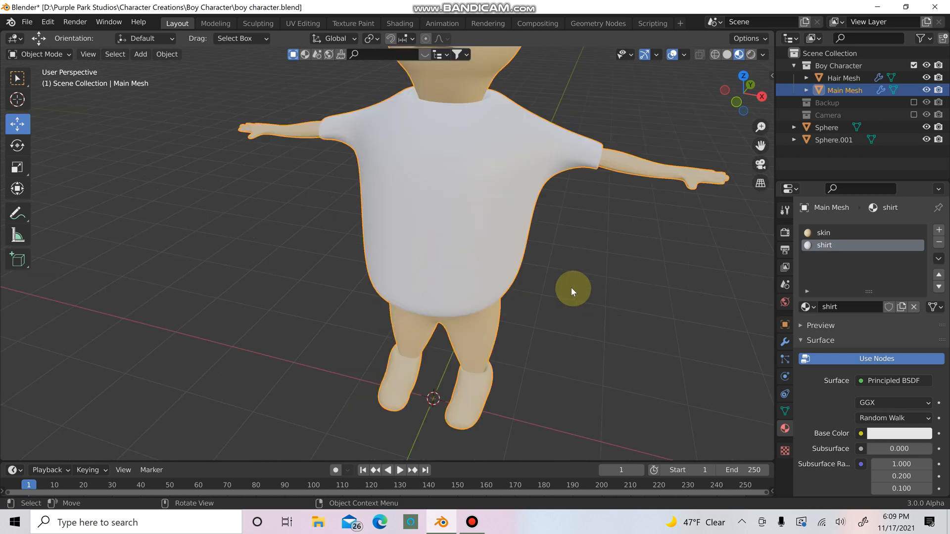
middle_click_drag(570, 287, 708, 279)
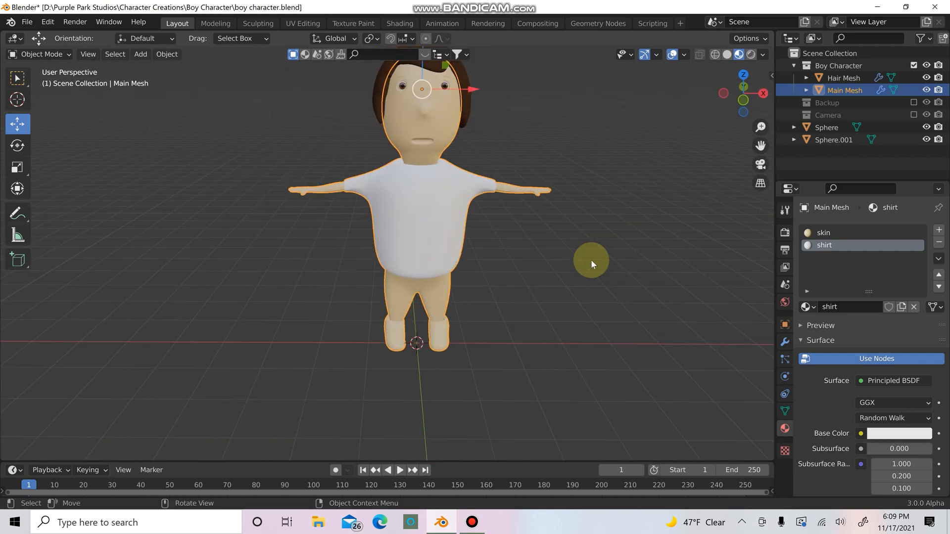
left_click(592, 261)
Set the shirt material's base color to a medium blue, about hue 0.600, saturation 0.634 and value 0.344.
scroll(617, 250, "up", 1)
middle_click_drag(616, 251, 660, 252)
left_click(885, 430)
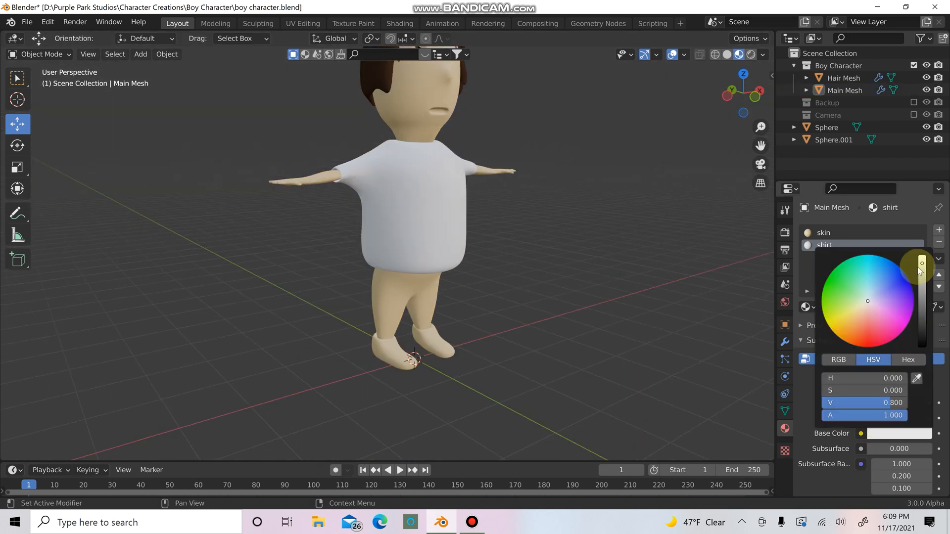
mouse_move(923, 269)
left_mouse_down()
mouse_move(874, 294)
mouse_move(922, 280)
mouse_move(922, 296)
mouse_move(877, 287)
left_mouse_up()
left_click(881, 292)
scroll(560, 275, "down", 4)
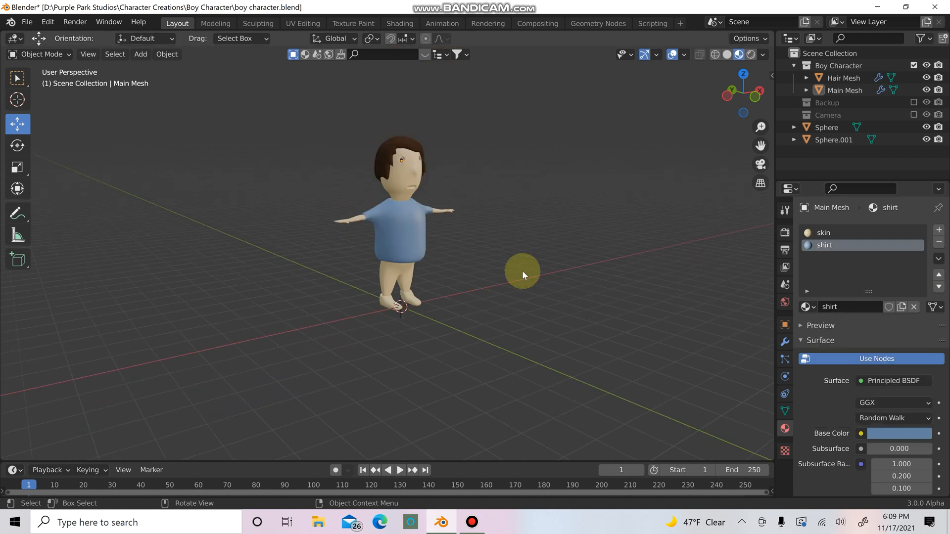
scroll(522, 270, "up", 4)
middle_click_drag(555, 286, 572, 250)
scroll(524, 278, "up", 3)
scroll(541, 269, "down", 3)
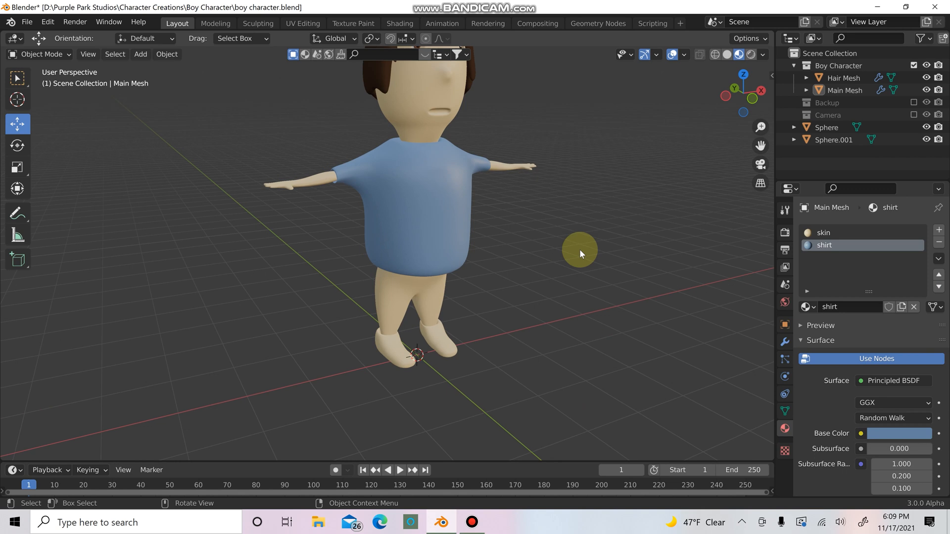
scroll(615, 248, "up", 1)
Change the shirt's base color to a muted teal, about hue 0.455 and saturation 0.538.
left_click(913, 434)
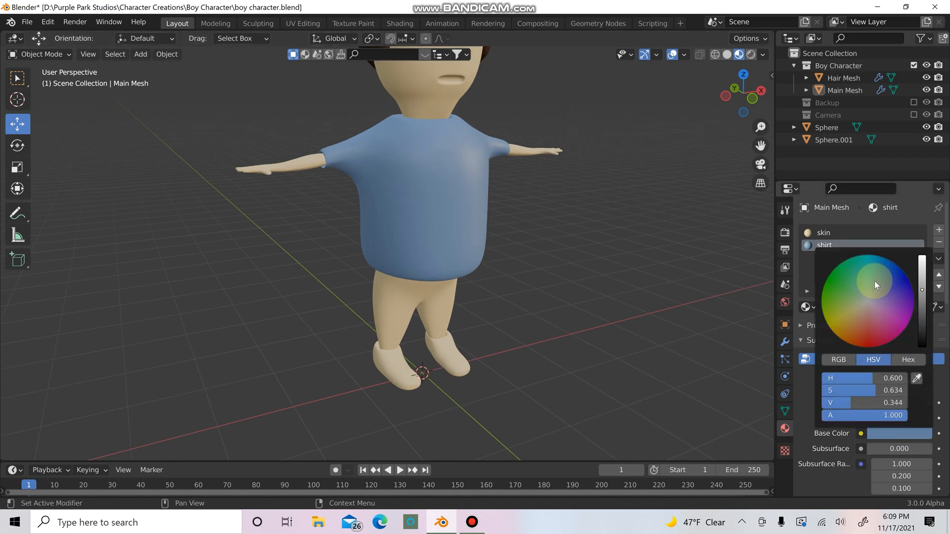
left_click_drag(875, 284, 864, 298)
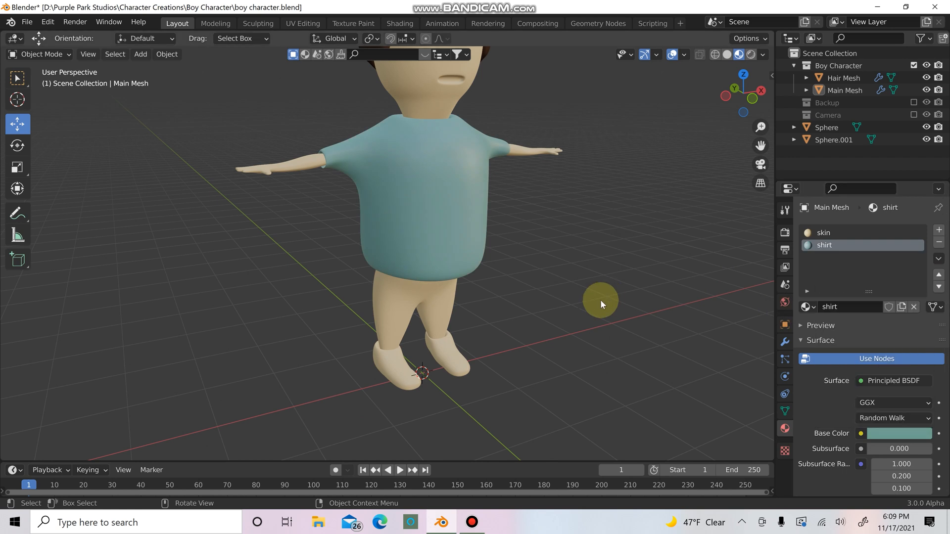
scroll(600, 299, "down", 1)
Change the shirt's base color to a dark muted purple, about hue 0.840, saturation 0.297 and value 0.142.
left_click(913, 434)
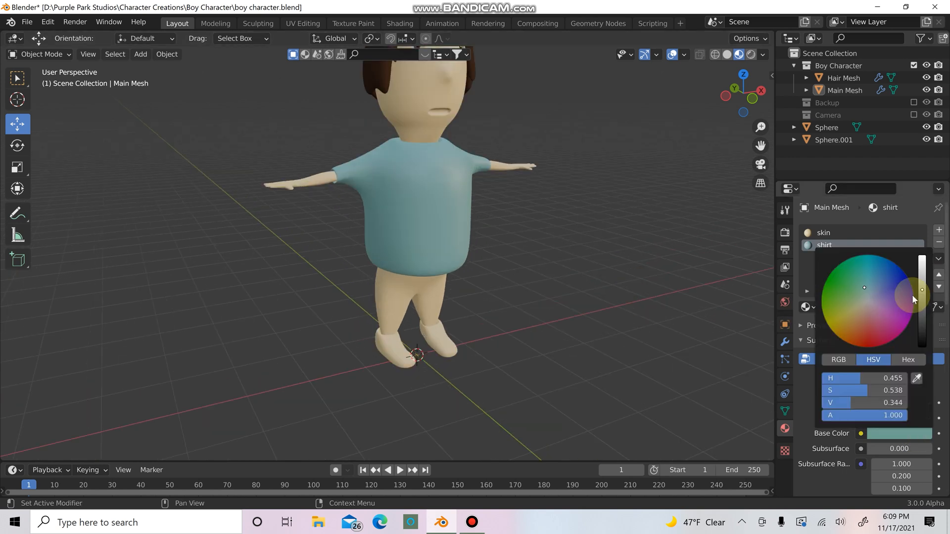
mouse_move(921, 294)
left_mouse_down()
mouse_move(922, 306)
mouse_move(877, 292)
mouse_move(874, 305)
left_mouse_up()
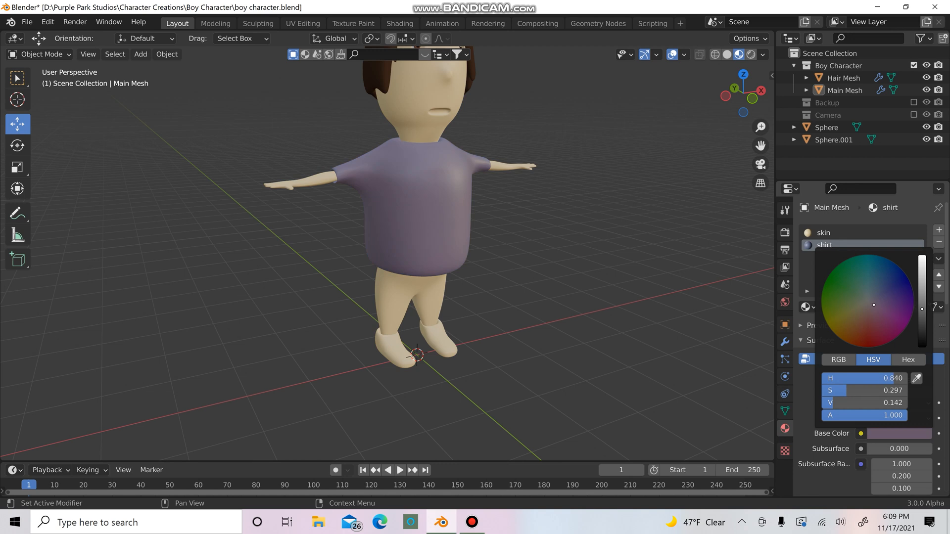
middle_click_drag(587, 290, 439, 270)
scroll(494, 269, "up", 2)
middle_click_drag(572, 286, 614, 290)
Set the shirt material's roughness to 0.9 and its specular to 0.
scroll(838, 442, "down", 4)
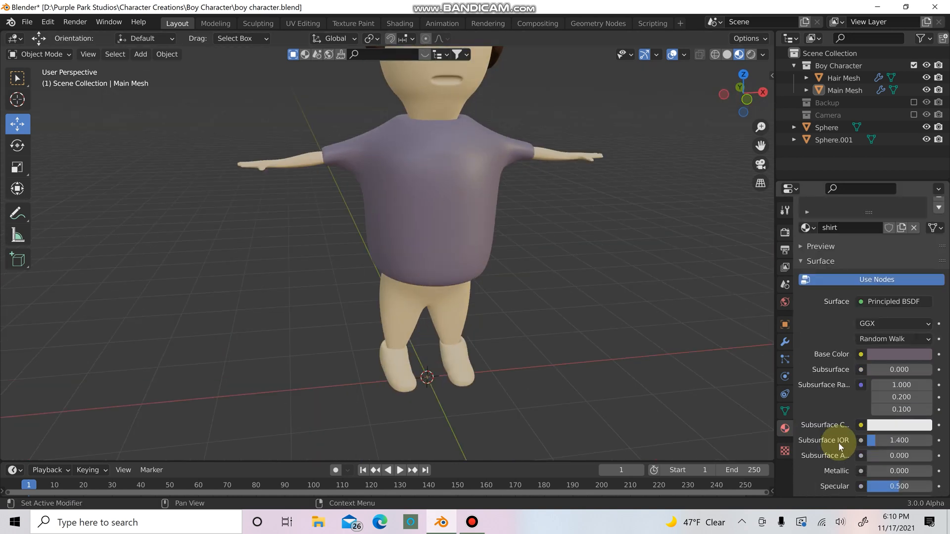
scroll(838, 443, "down", 5)
double_click(891, 427)
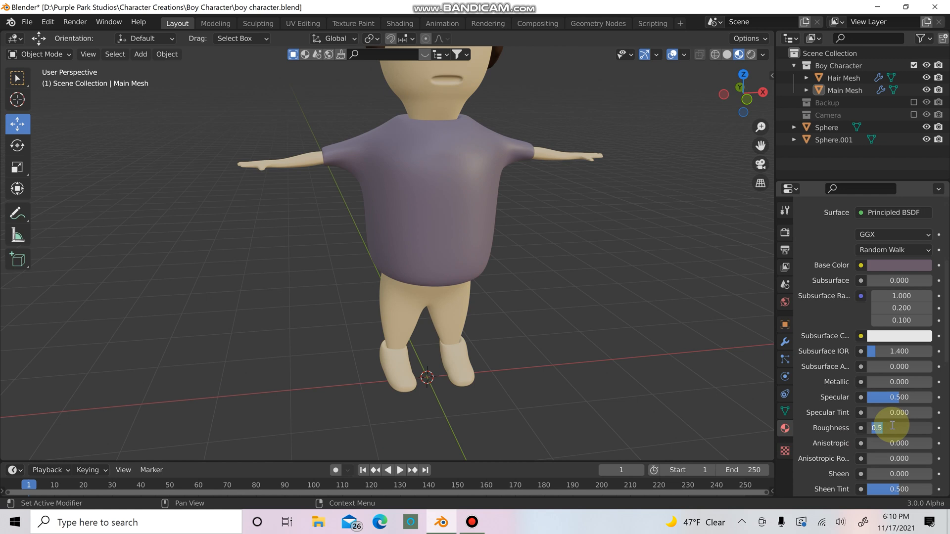
type(".9")
key("Return")
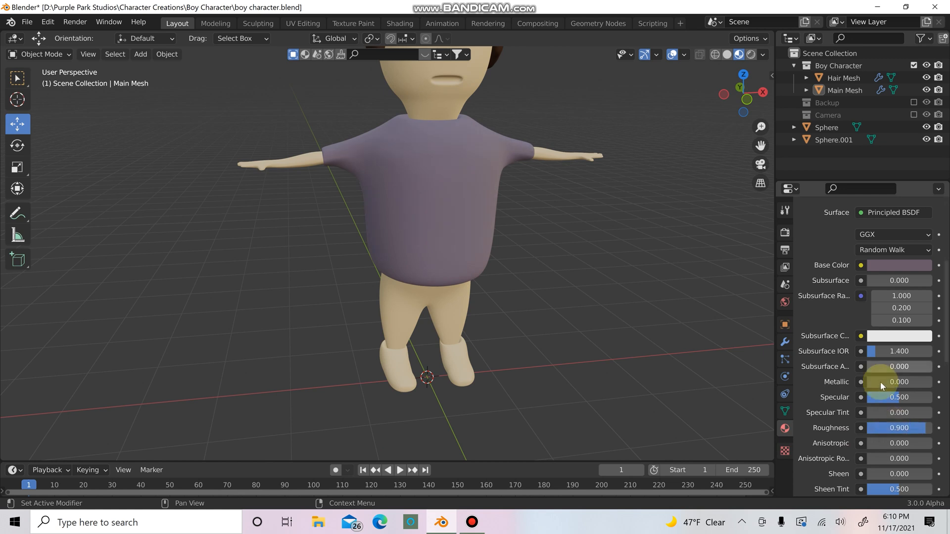
mouse_move(889, 396)
left_mouse_down()
mouse_move(855, 396)
mouse_move(921, 397)
mouse_move(884, 396)
left_mouse_up()
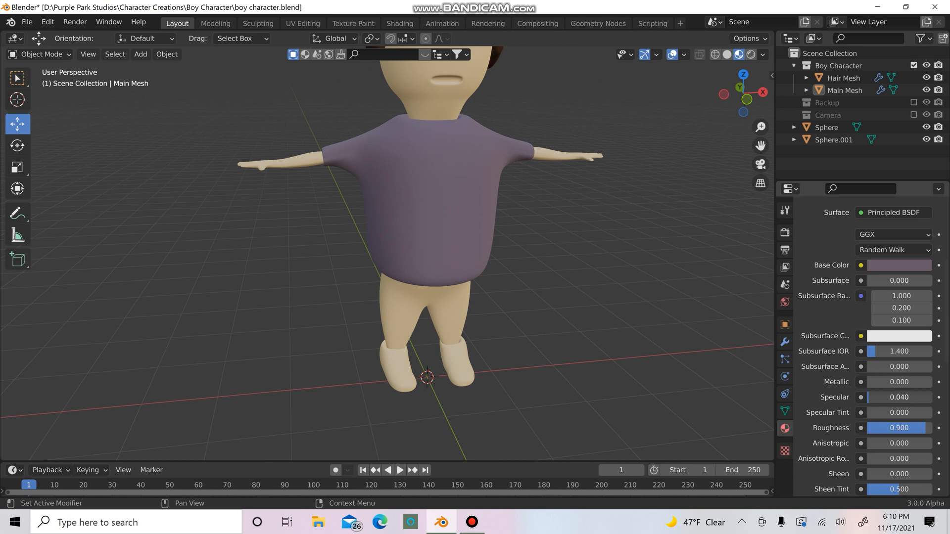
Save the boy character file with the finished shirt material.
scroll(596, 312, "down", 4)
middle_click_drag(539, 297, 556, 279)
scroll(556, 279, "up", 4)
middle_click_drag(514, 332, 403, 351, "shift")
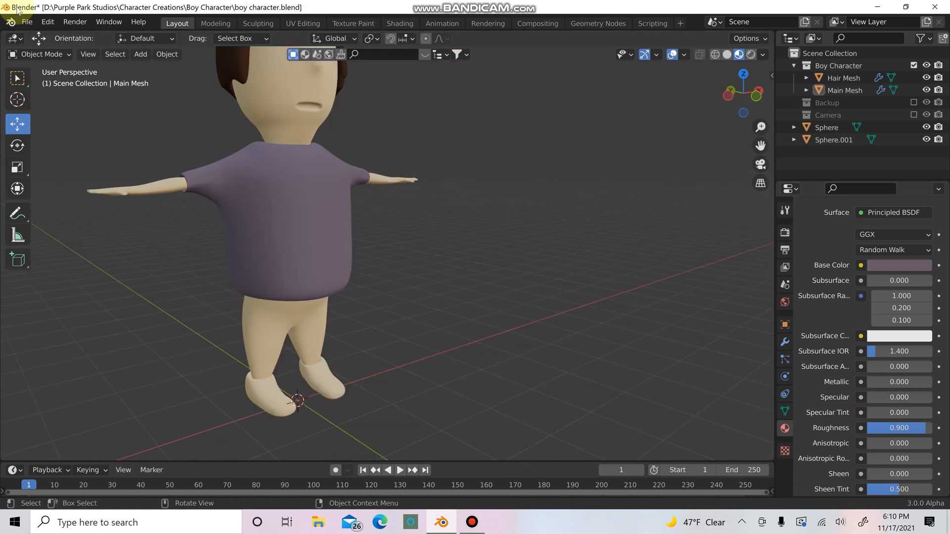
left_click(27, 21)
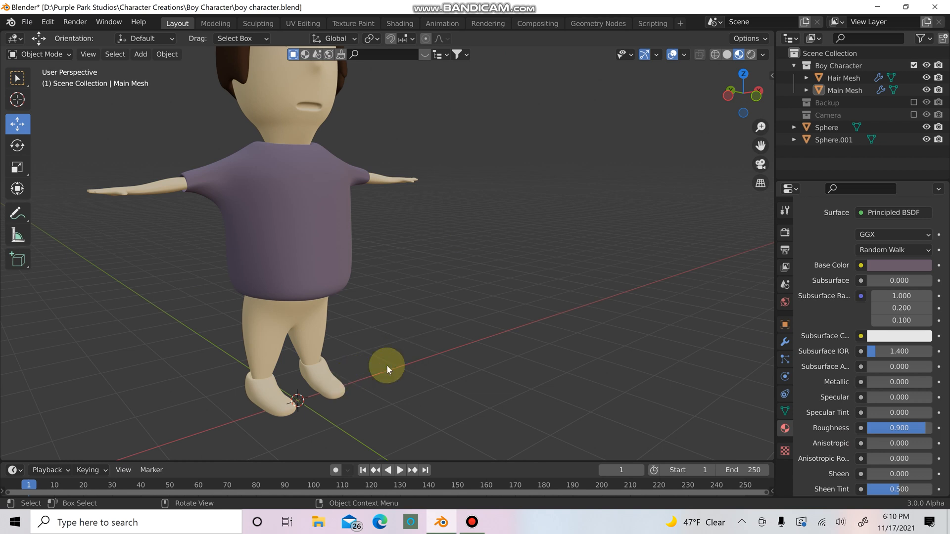
key("ctrl+s")
Examine the shirt material on the character from several distances and angles, up to the head.
middle_click_drag(369, 366, 454, 325)
scroll(369, 349, "up", 4)
scroll(408, 345, "down", 3)
scroll(454, 326, "down", 3)
scroll(399, 306, "up", 5)
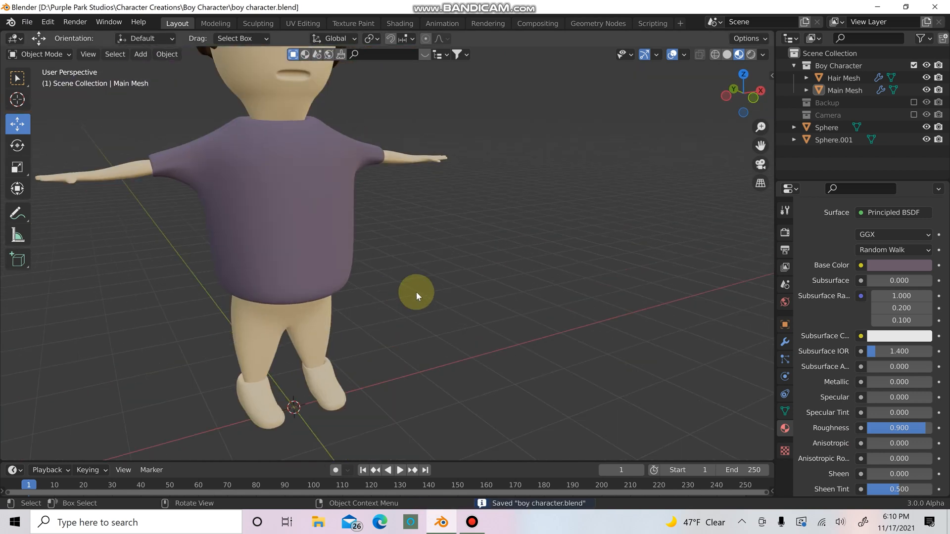
middle_click_drag(417, 292, 392, 304)
scroll(392, 303, "down", 2)
middle_click_drag(442, 281, 480, 437, "shift")
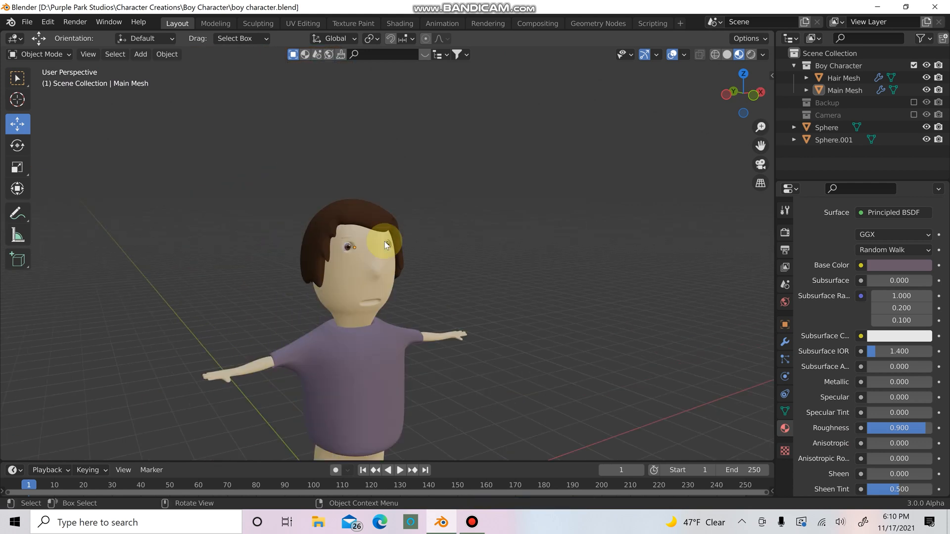
Select the main mesh at the legs and switch the viewport to solid shading.
middle_click_drag(384, 242, 366, 132)
middle_click_drag(412, 269, 356, 129, "shift")
middle_click_drag(285, 336, 268, 228, "shift")
scroll(268, 227, "up", 4)
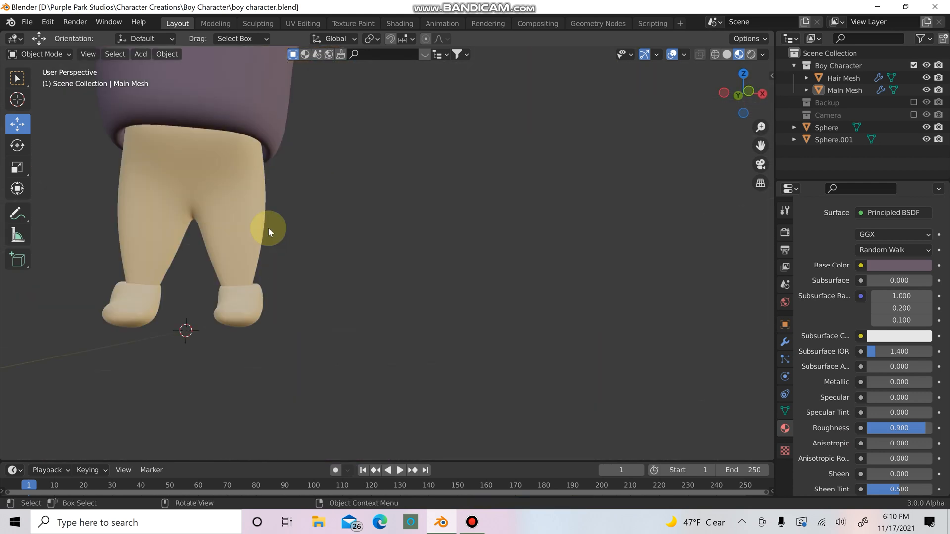
left_click(225, 210)
left_click(726, 54)
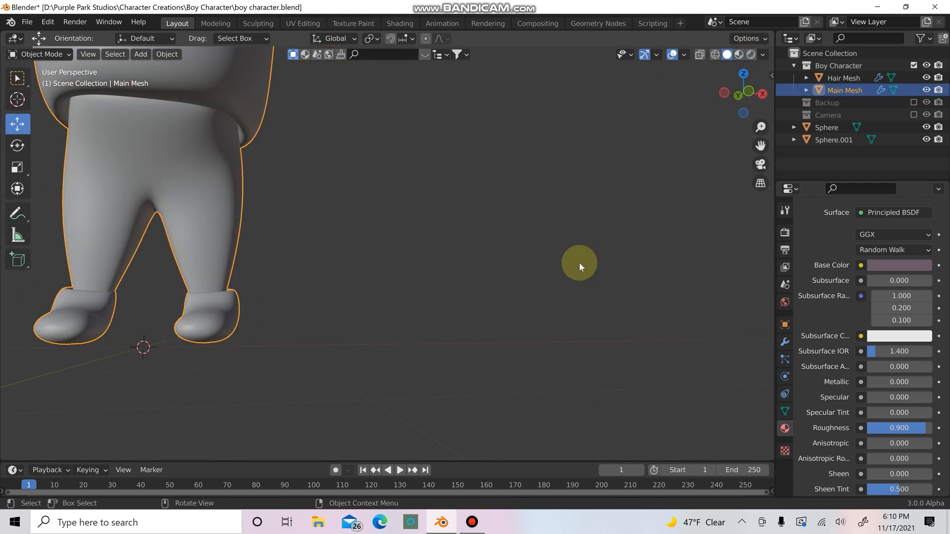
Select the front faces of both legs on the main mesh in Edit Mode, from the shirt hem down towards the ankles.
key("KP_Decimal")
key("Tab")
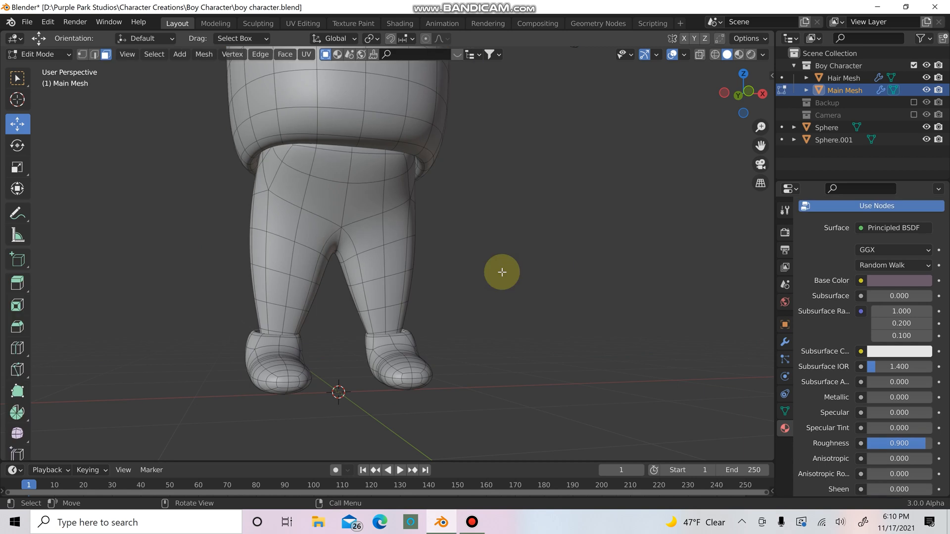
key("KP_1")
left_click_drag(360, 220, 423, 267)
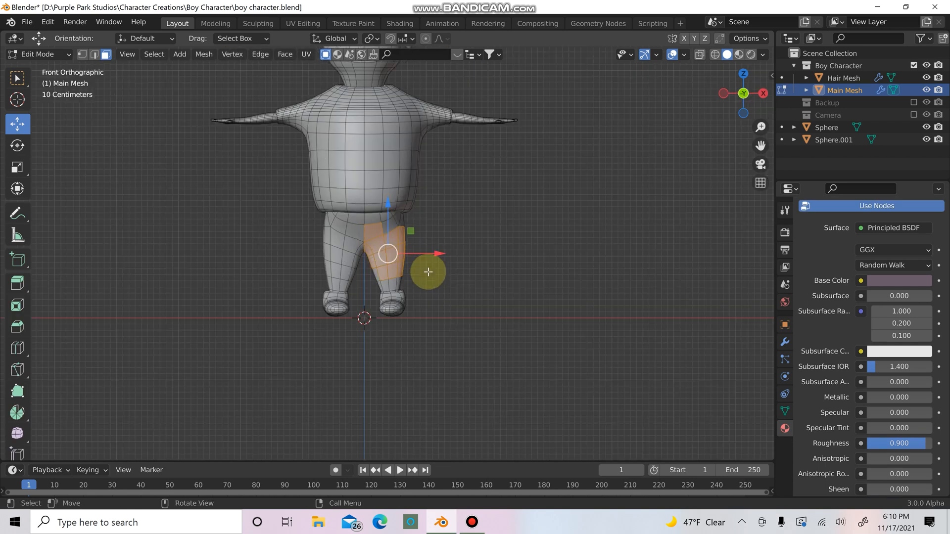
scroll(428, 272, "up", 4)
left_click_drag(213, 223, 452, 322)
left_click_drag(233, 184, 465, 260)
scroll(577, 291, "up", 3)
middle_click_drag(192, 322, 364, 399, "shift")
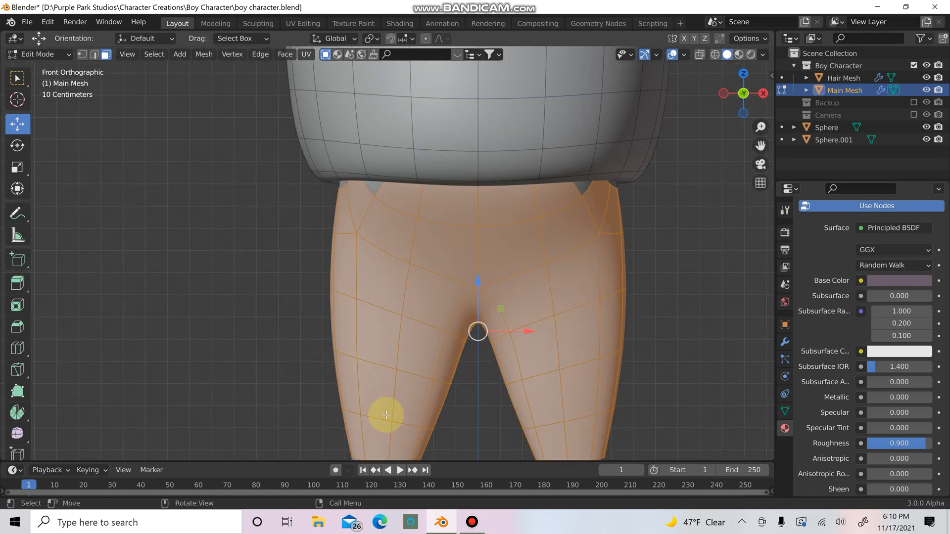
Extend the face selection across the back of the legs, including the missing faces at the seat.
scroll(389, 398, "down", 4)
middle_click_drag(462, 389, 539, 257)
scroll(367, 191, "up", 2)
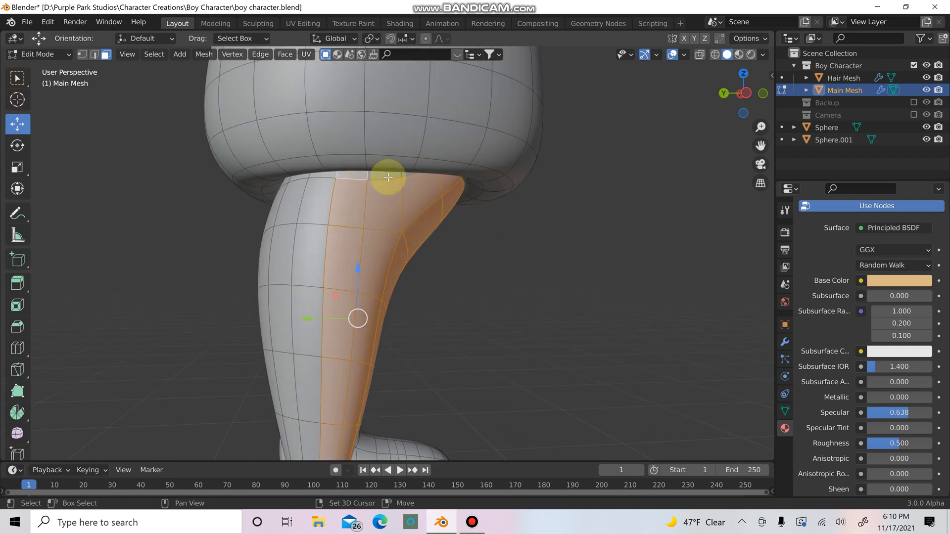
middle_click_drag(388, 177, 349, 276)
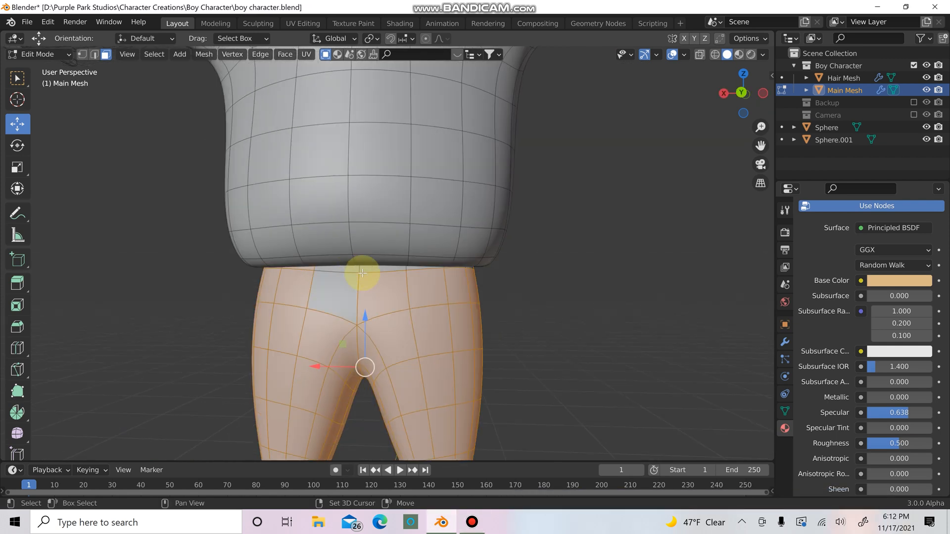
left_click(354, 290, "shift")
left_click(367, 283, "shift")
left_click(354, 271, "shift")
left_click(377, 269, "shift")
Add the remaining narrow waistband faces just under the shirt hem to the leg selection.
scroll(378, 267, "up", 1)
middle_click_drag(376, 253, 431, 191)
left_click(426, 245, "shift")
scroll(428, 229, "up", 4)
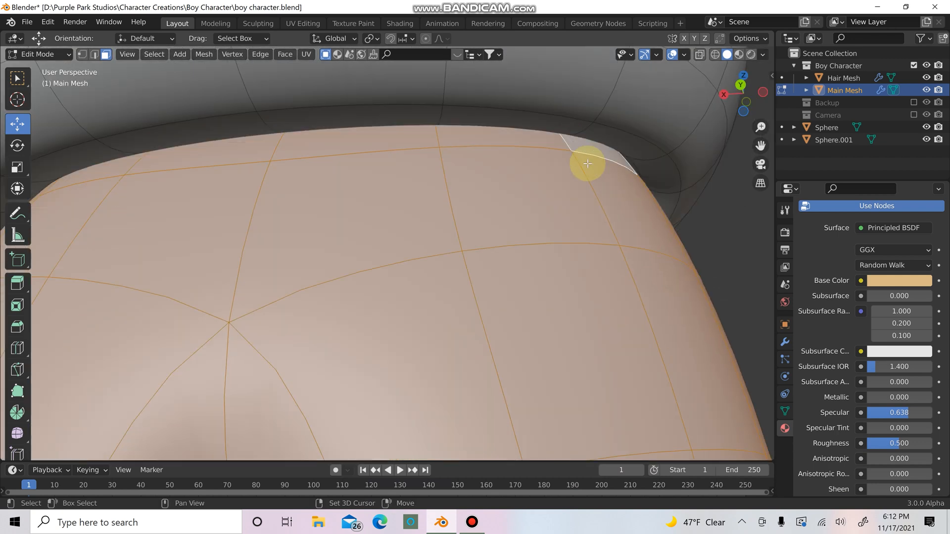
scroll(515, 191, "down", 4)
middle_click_drag(491, 186, 399, 241)
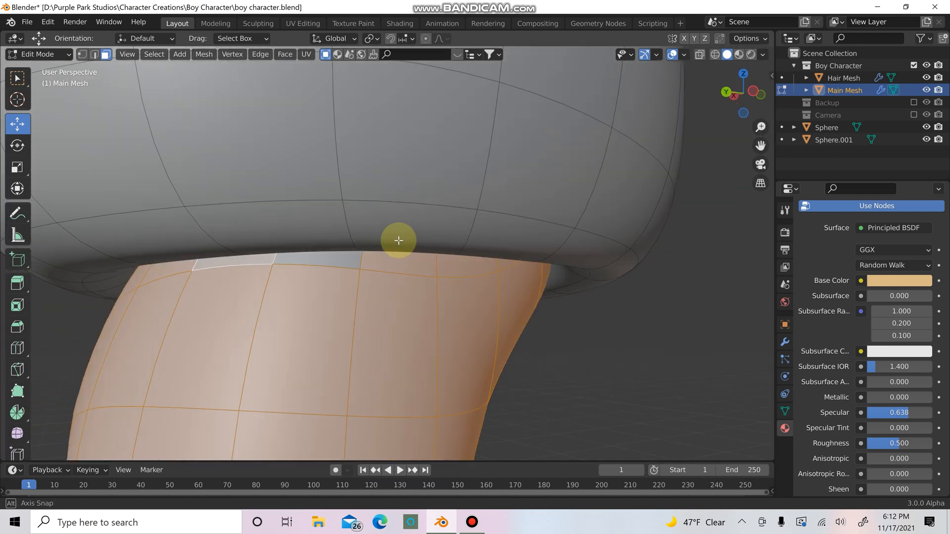
left_click(357, 262, "shift")
Add the ring of ankle faces just above the first shoe to the leg selection.
scroll(367, 272, "down", 2)
middle_click_drag(250, 257, 404, 366)
scroll(434, 263, "down", 4)
scroll(404, 366, "up", 3)
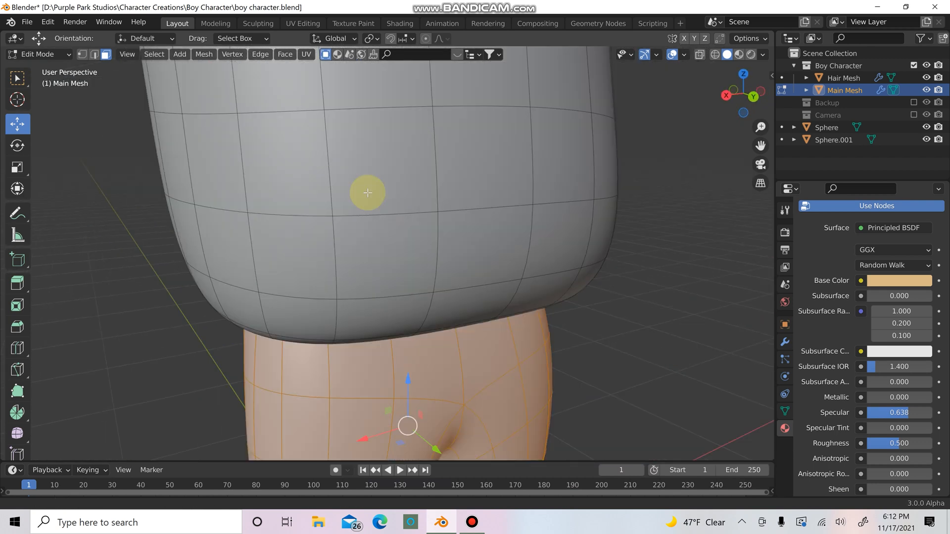
scroll(361, 152, "down", 6, "shift")
scroll(520, 199, "up", 3)
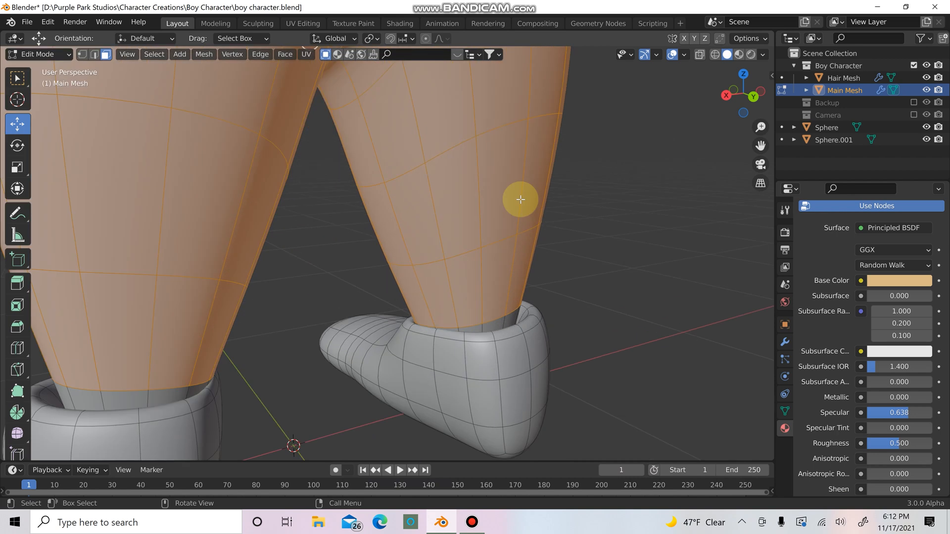
middle_click_drag(521, 199, 724, 121, "shift")
left_click(391, 299, "shift")
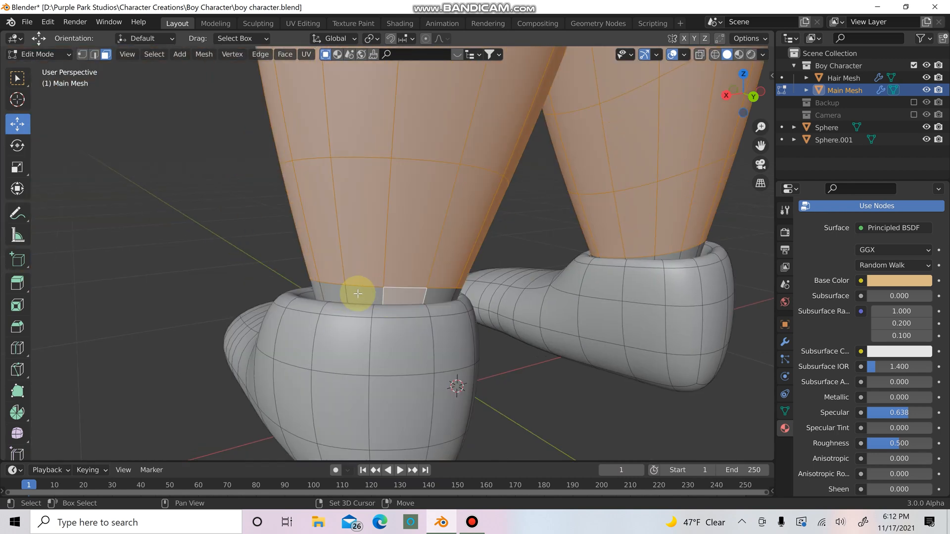
left_click(358, 294, "shift")
middle_click_drag(452, 308, 522, 281)
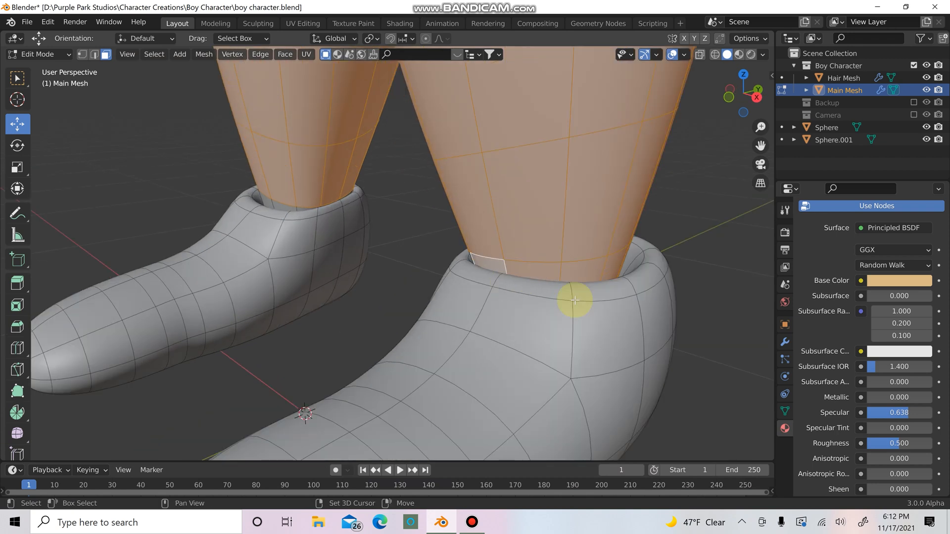
middle_click_drag(572, 299, 452, 298)
scroll(452, 298, "up", 2)
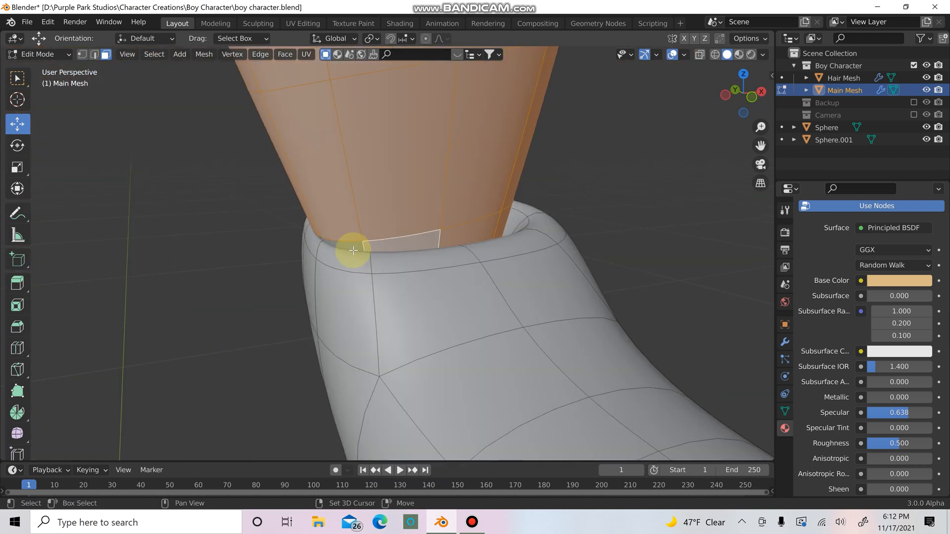
middle_click_drag(430, 267, 476, 259)
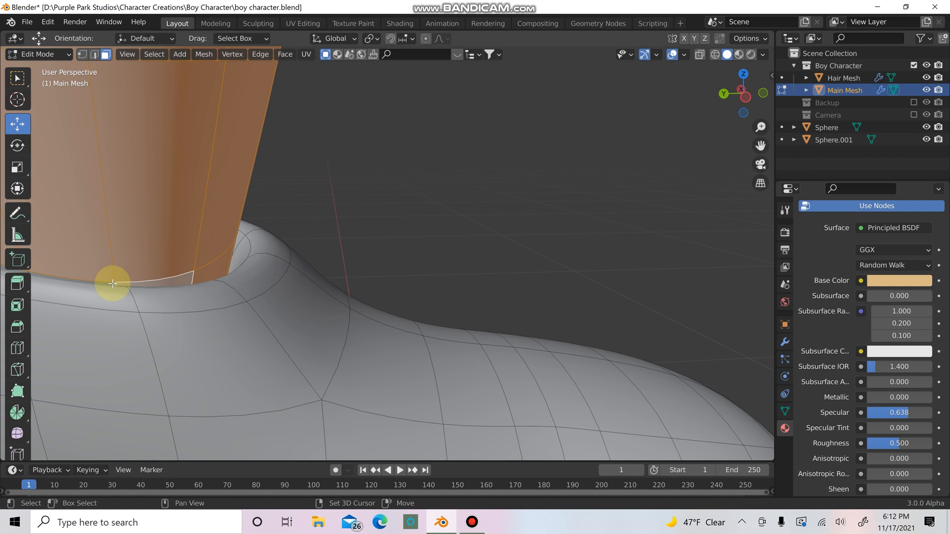
middle_click_drag(138, 282, 263, 295)
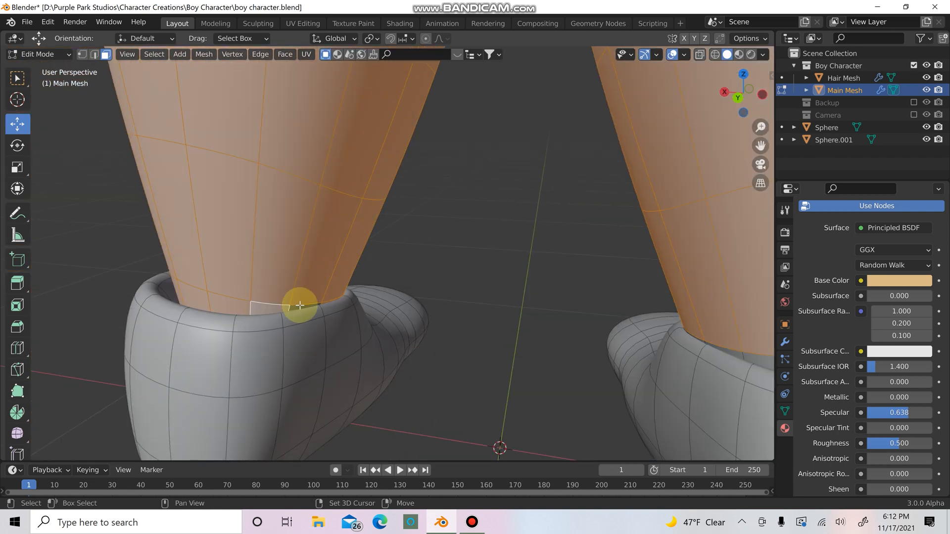
Add the ring of ankle faces just above the other shoe to the leg selection.
middle_click_drag(364, 324, 474, 367)
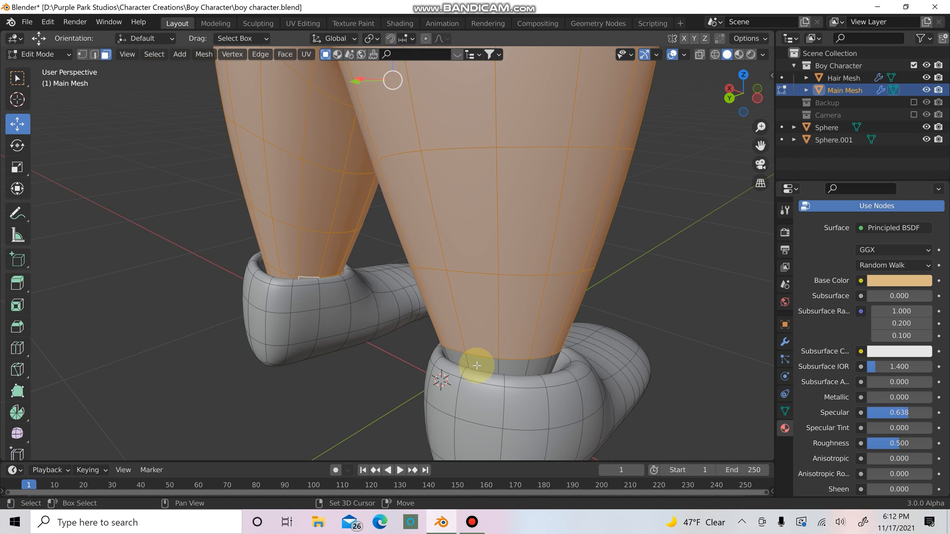
left_click(511, 366, "shift")
left_click(464, 358, "shift")
left_click(490, 364, "shift")
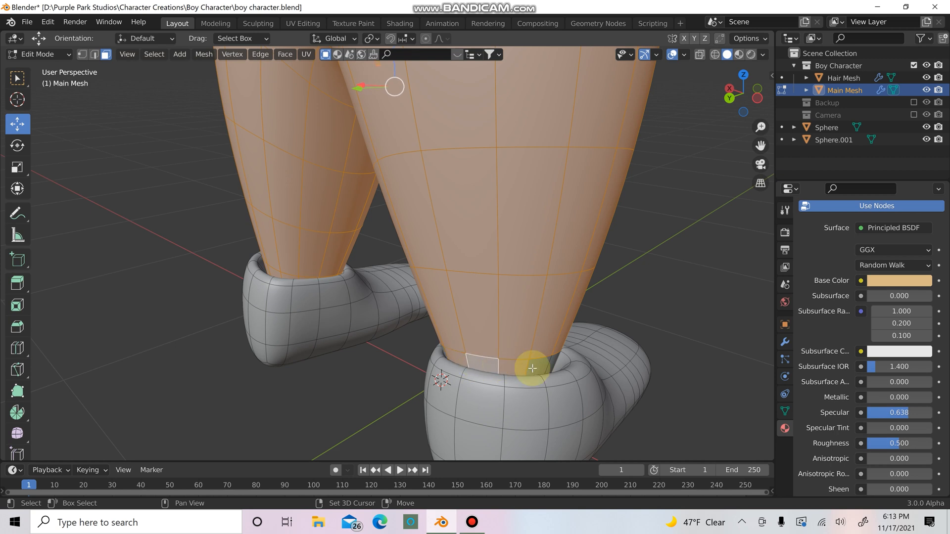
middle_click_drag(538, 371, 345, 315)
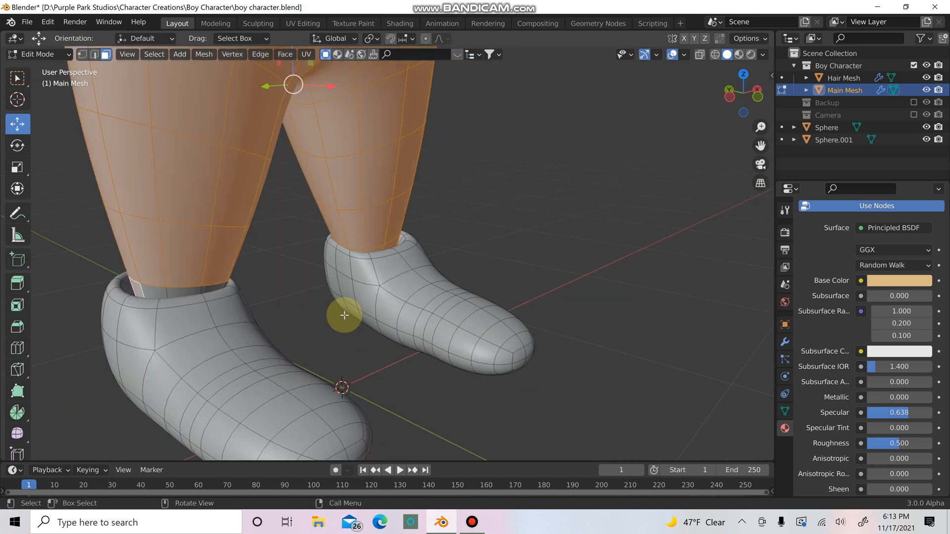
scroll(229, 318, "up", 3)
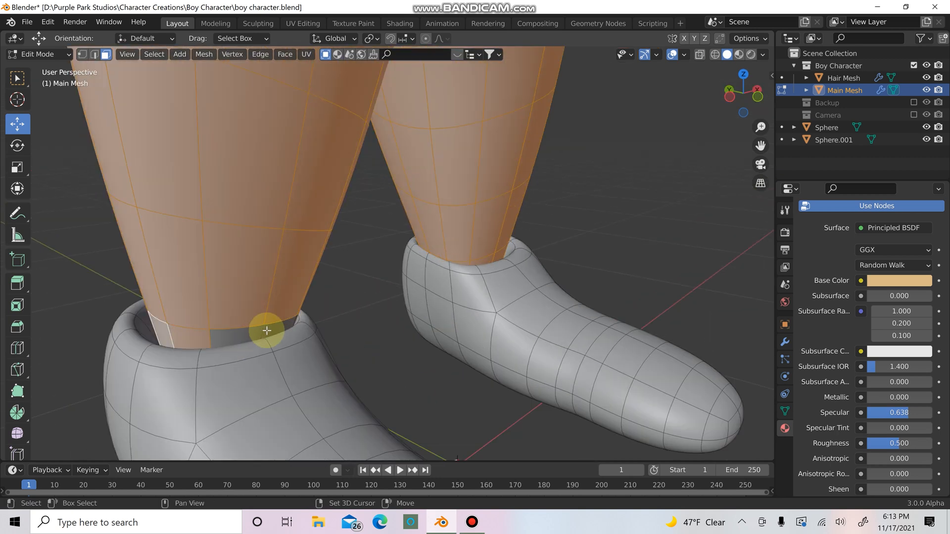
middle_click_drag(272, 339, 229, 303)
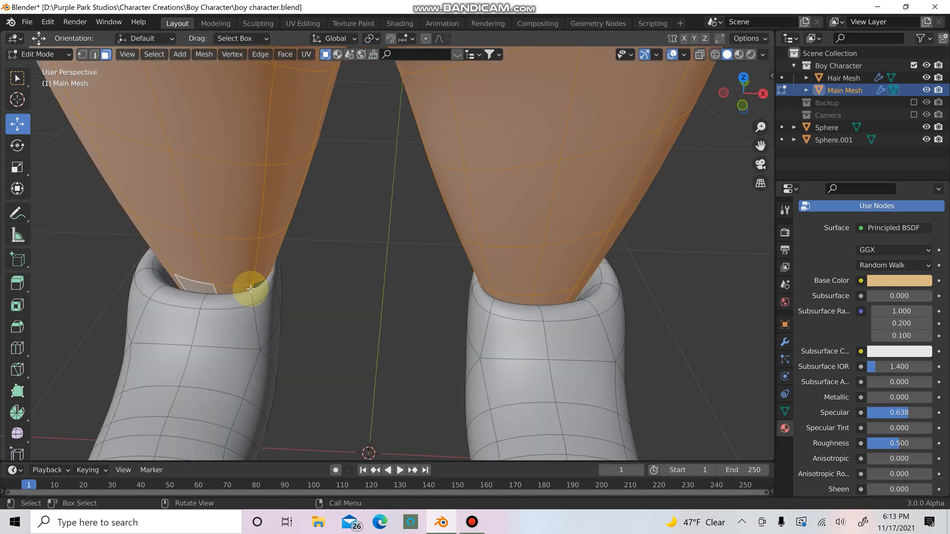
middle_click_drag(297, 318, 365, 263)
Check the selected leg faces for gaps from several sides and from farther away.
scroll(374, 163, "down", 5)
middle_click_drag(376, 163, 392, 333)
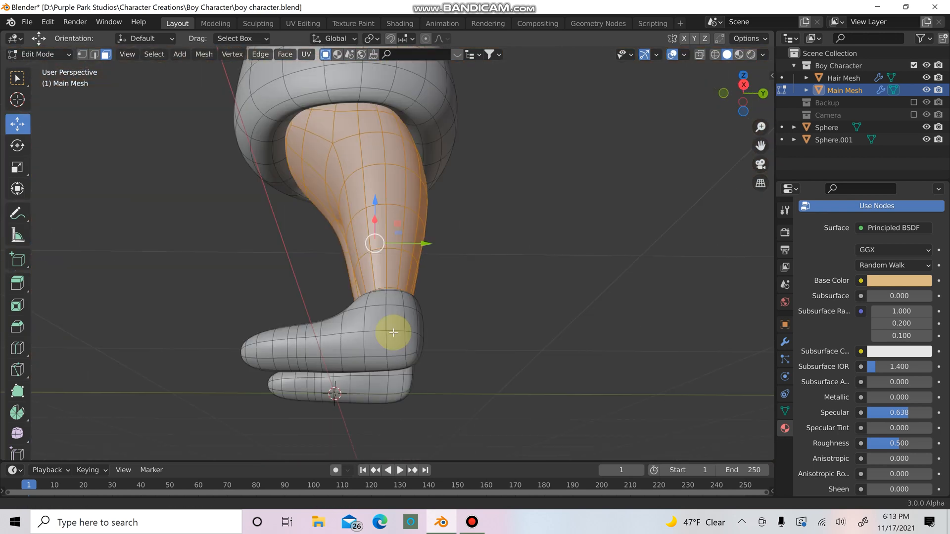
scroll(387, 274, "up", 3)
middle_click_drag(387, 274, 402, 328)
scroll(402, 329, "down", 5)
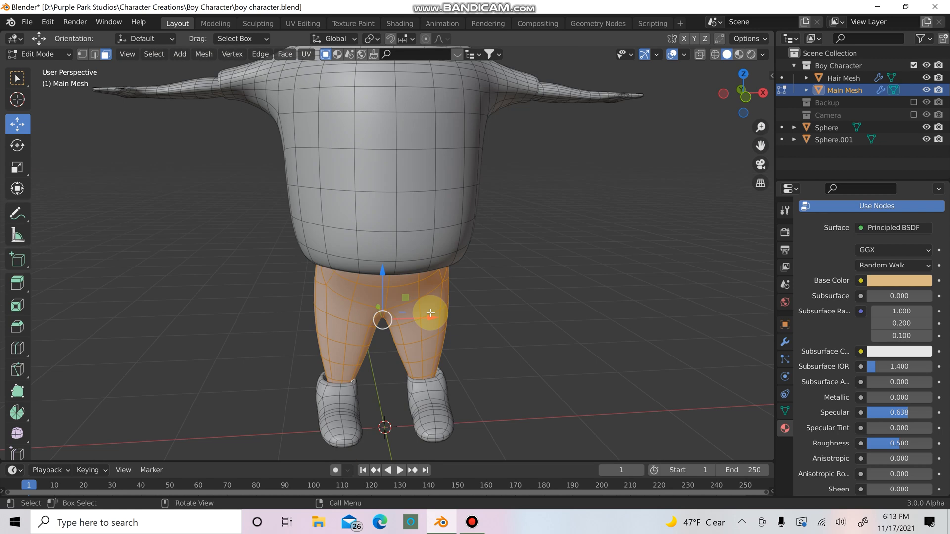
scroll(430, 312, "down", 6)
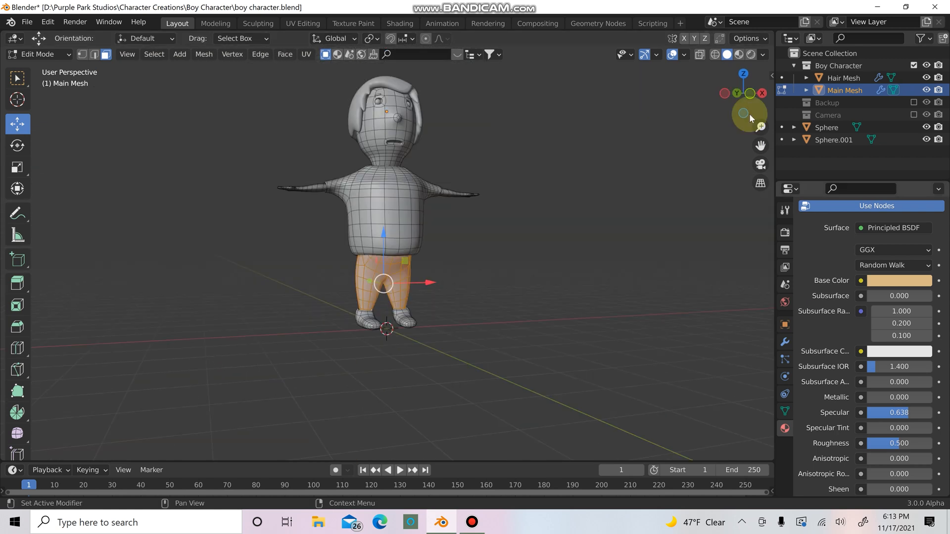
Show the character in Material Preview shading and add a new material named pants to the main mesh.
left_click(738, 54)
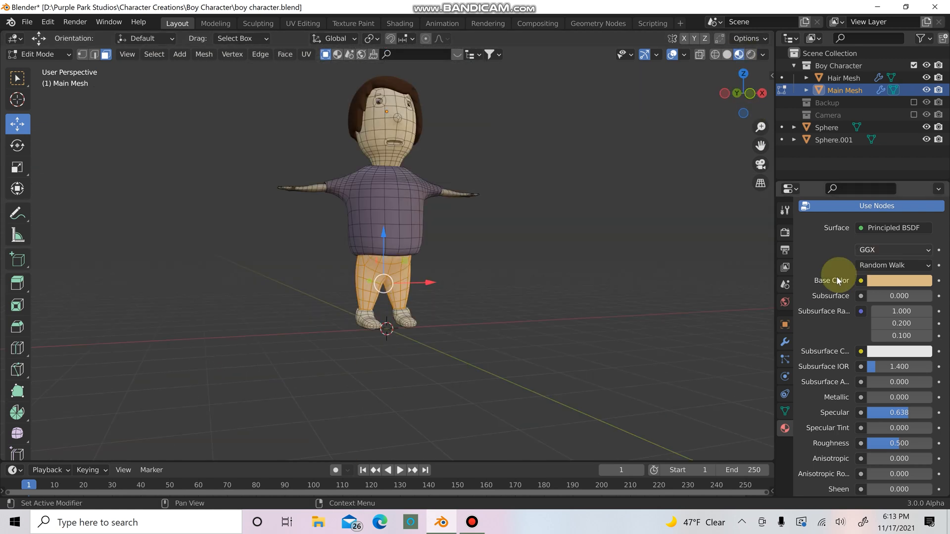
scroll(848, 277, "up", 4)
scroll(848, 277, "up", 5)
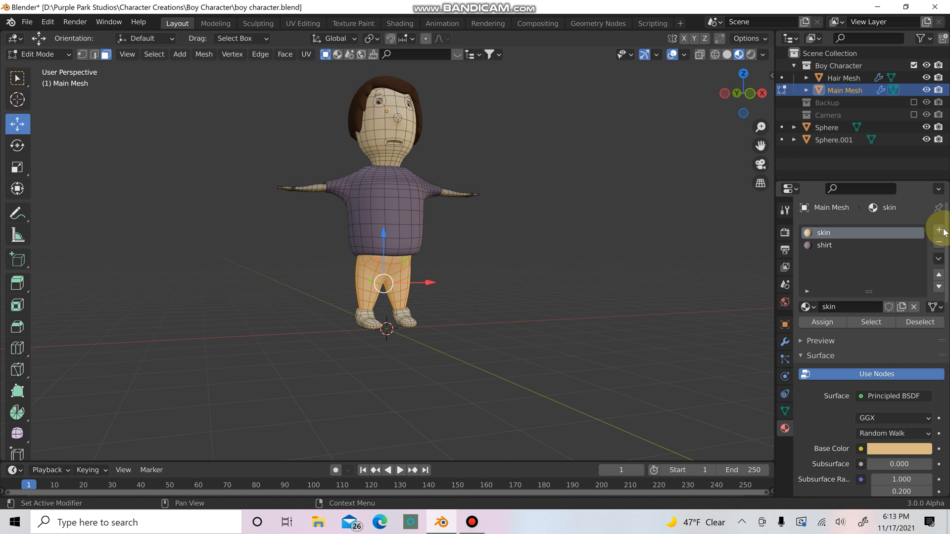
left_click(938, 230)
left_click(853, 305)
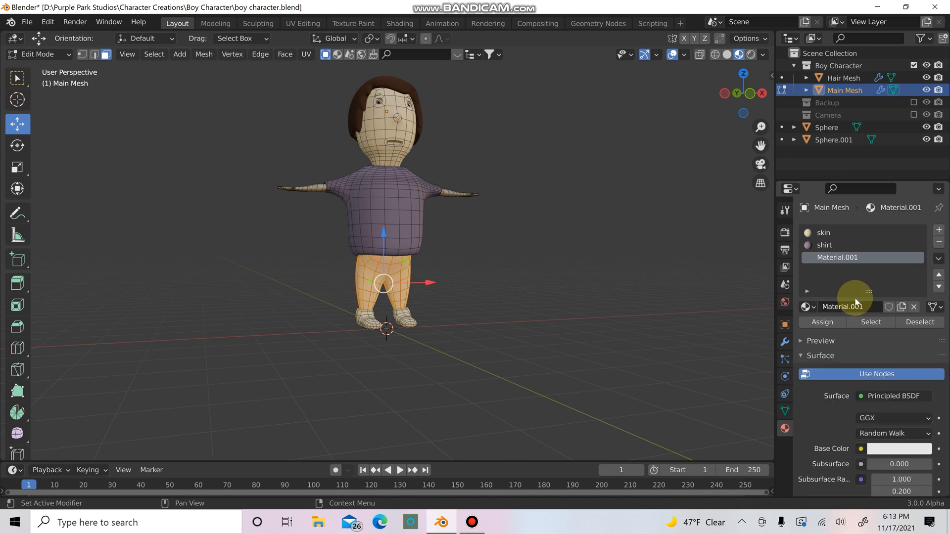
left_click(855, 306)
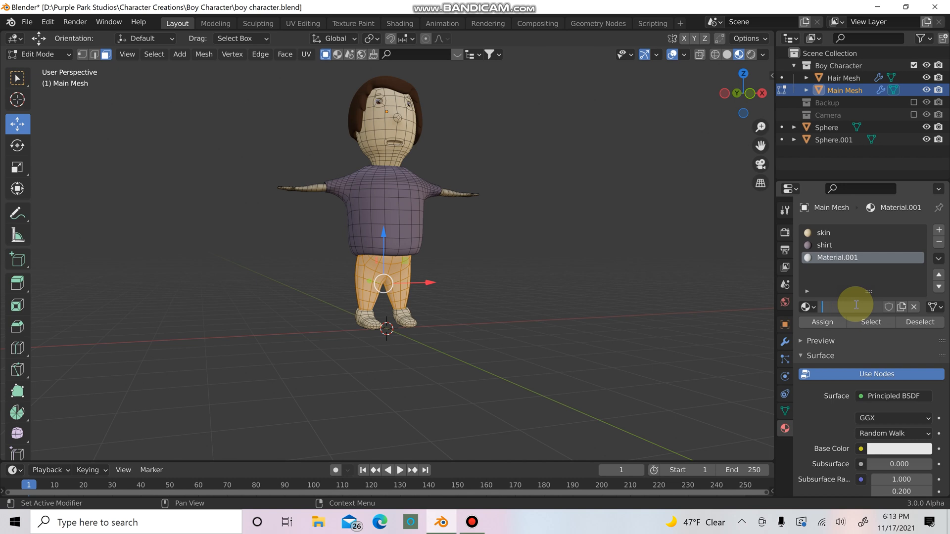
type("pants")
key("Return")
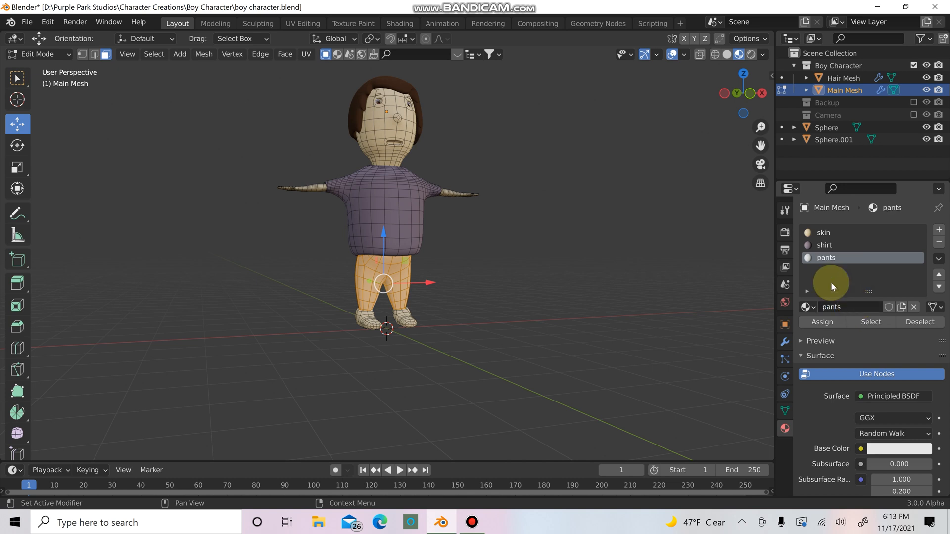
Assign the pants material to the selected leg faces and save the file in Object Mode.
left_click(822, 322)
key("Tab")
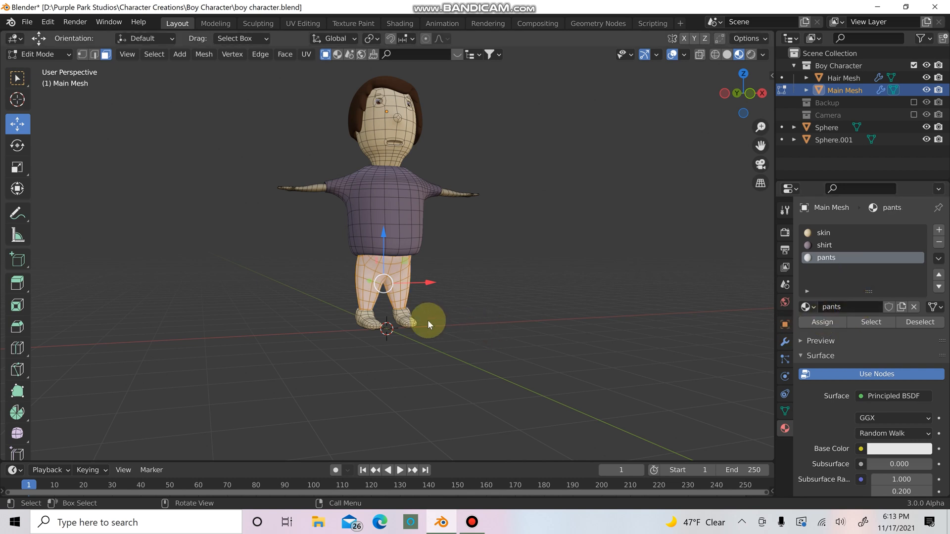
left_click(29, 23)
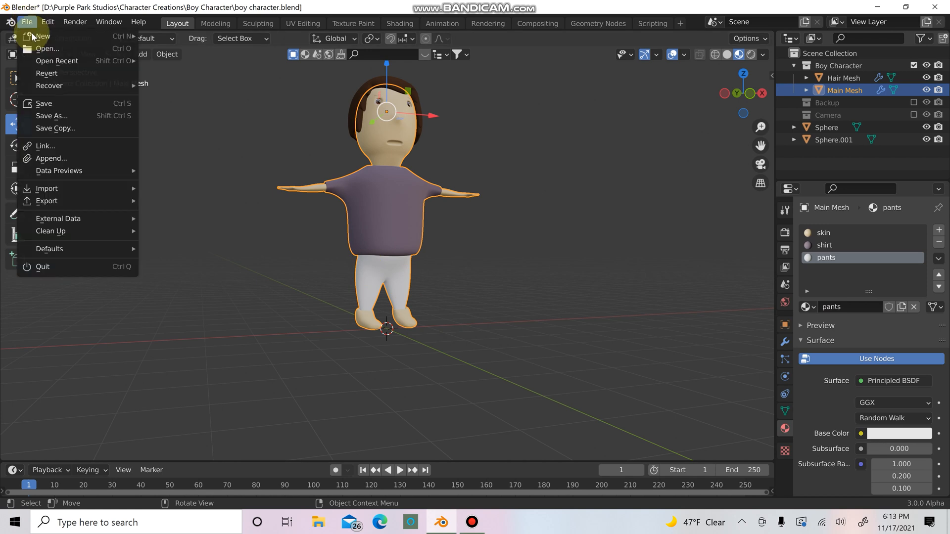
left_click(49, 99)
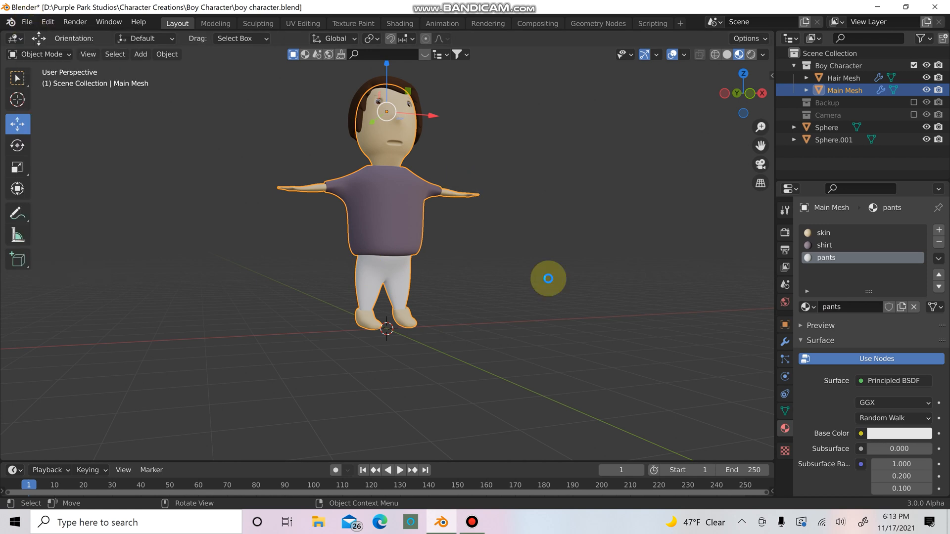
scroll(557, 324, "up", 4)
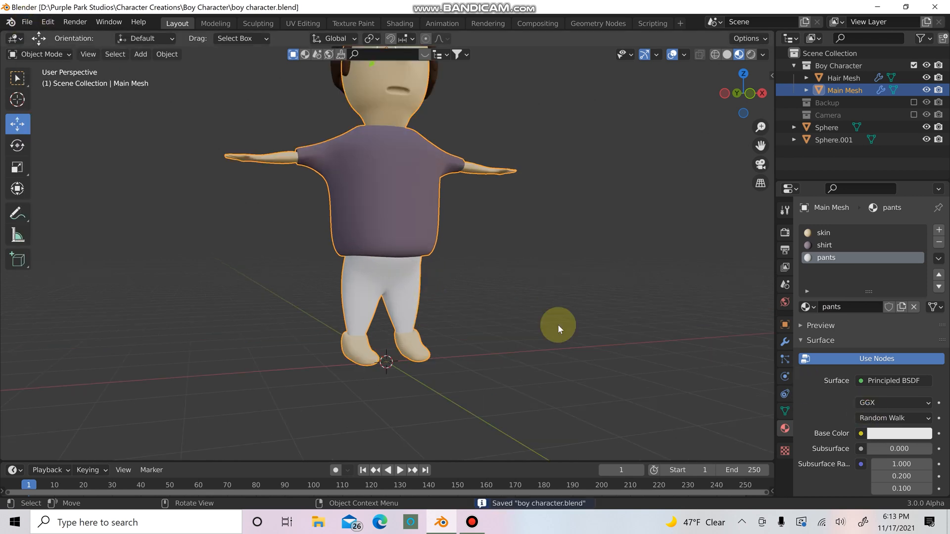
left_click(899, 438)
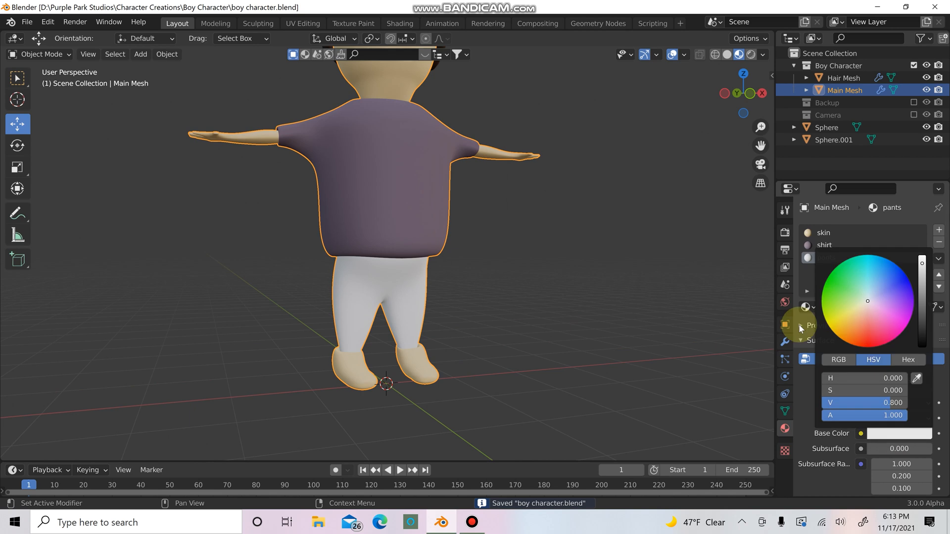
left_click(737, 302)
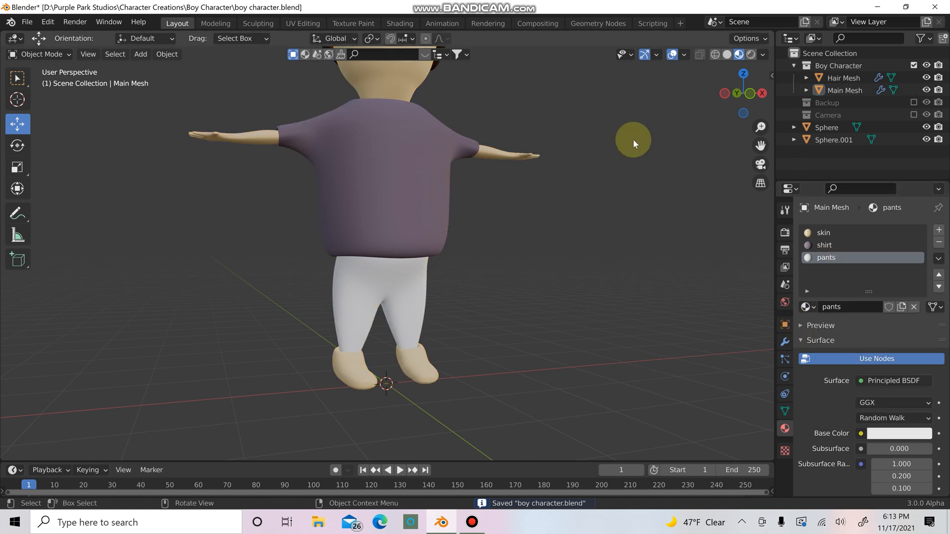
Darken the skin material's base color to a value of 0.493 and slightly brighten the shirt material's base color.
middle_click_drag(580, 360, 588, 458, "shift")
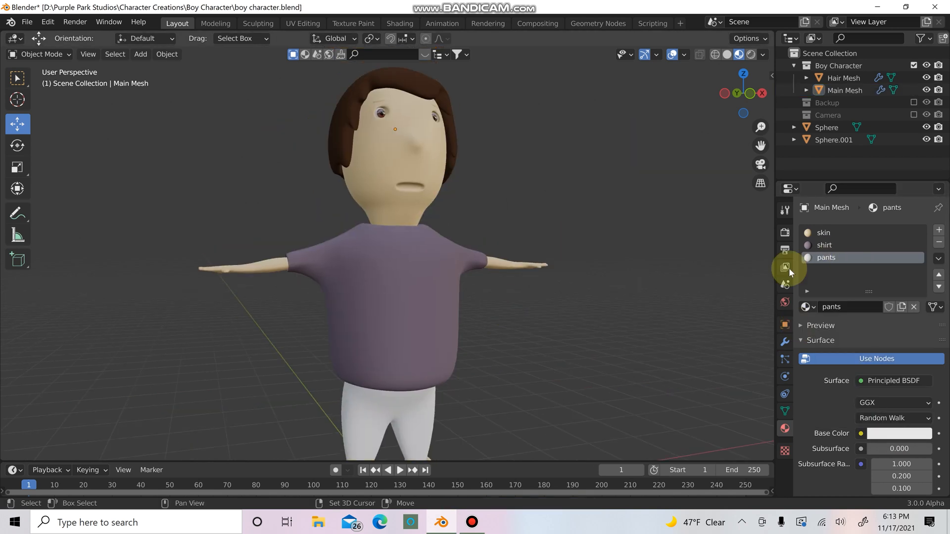
left_click(833, 232)
left_click(907, 432)
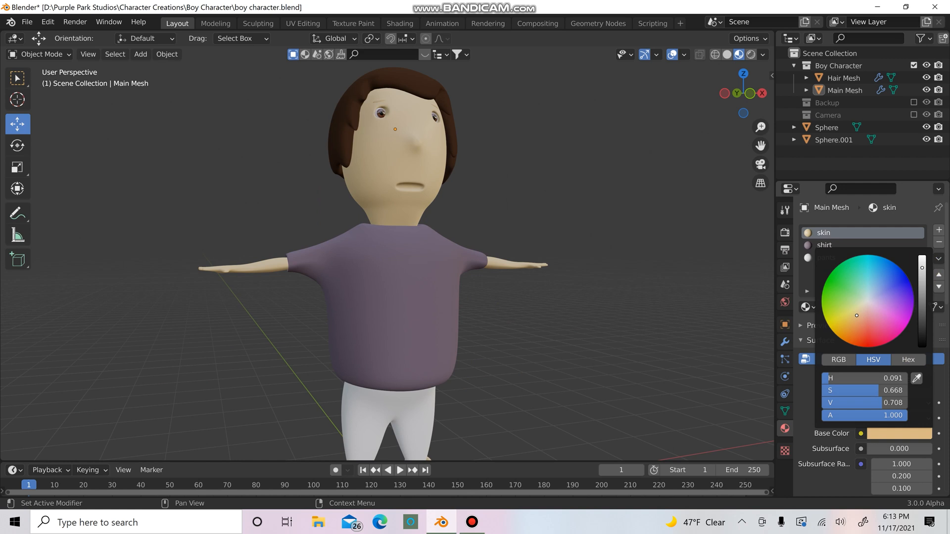
mouse_move(922, 267)
left_mouse_down()
mouse_move(921, 308)
mouse_move(922, 260)
mouse_move(921, 335)
mouse_move(921, 255)
mouse_move(921, 278)
left_mouse_up()
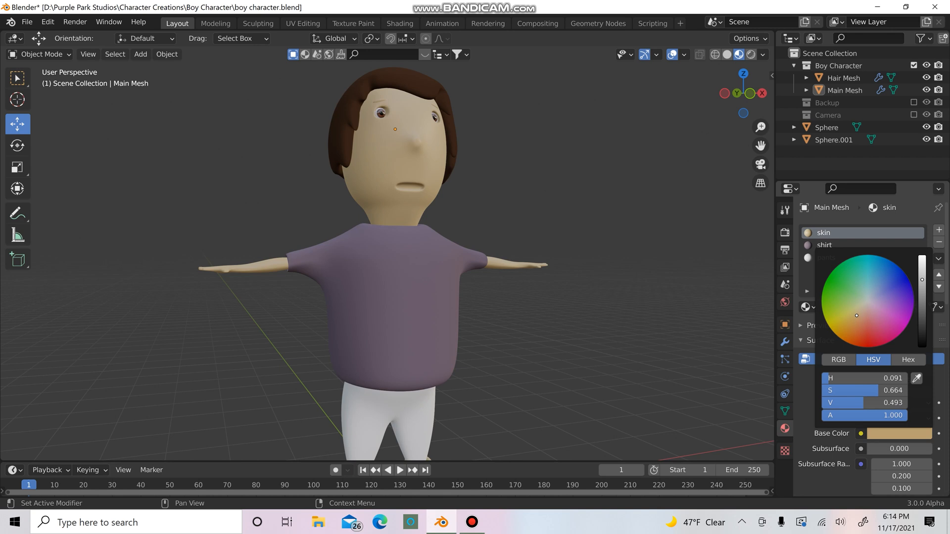
left_click(835, 246)
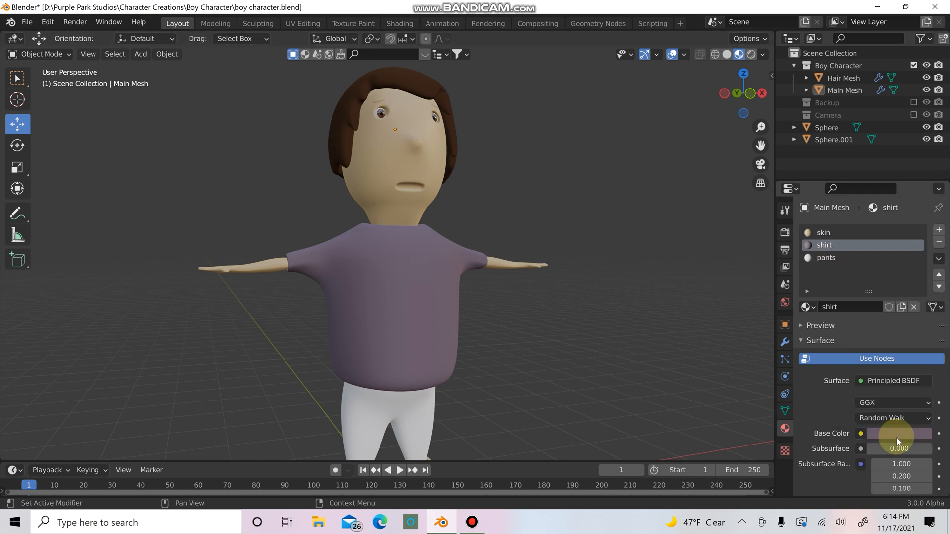
left_click(895, 438)
mouse_move(921, 312)
left_mouse_down()
mouse_move(922, 300)
mouse_move(921, 307)
left_mouse_up()
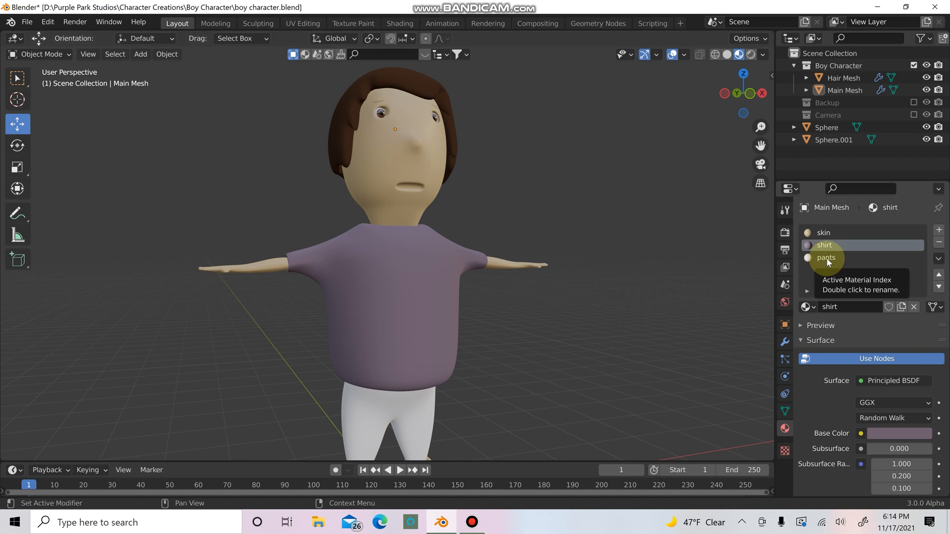
Darken the pants material's base color to near black.
left_click(826, 257)
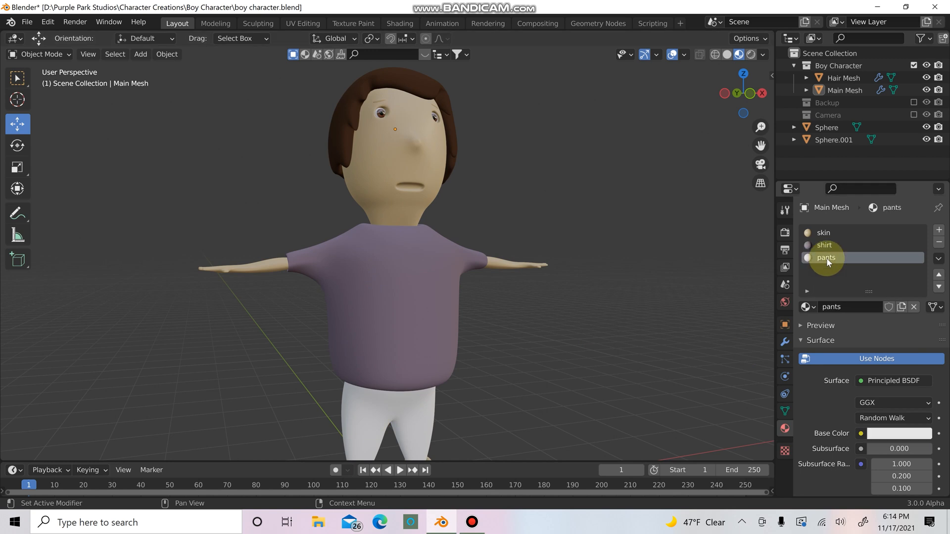
left_click(885, 433)
left_click_drag(922, 270, 921, 332)
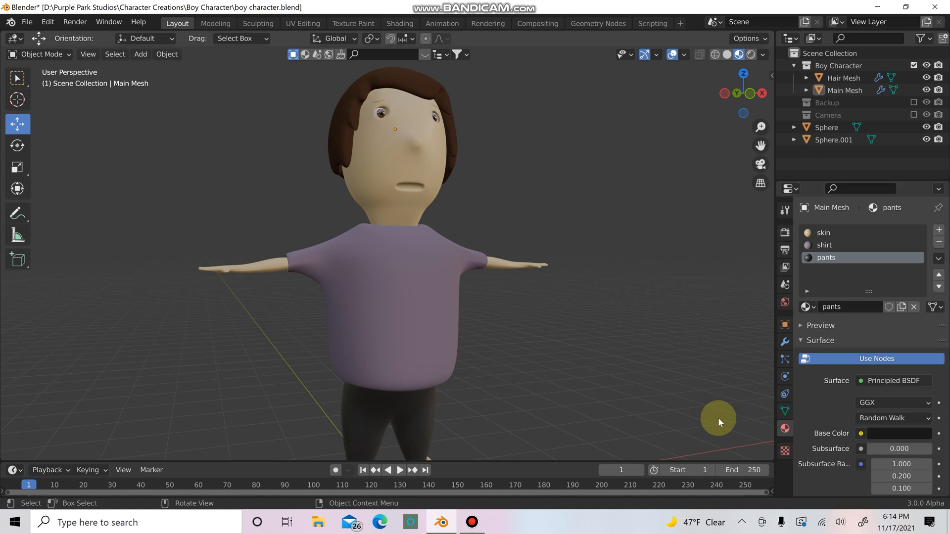
Set the pants material's specular to about 0.055 and its roughness to 0.9.
scroll(717, 418, "down", 3)
scroll(827, 438, "down", 3)
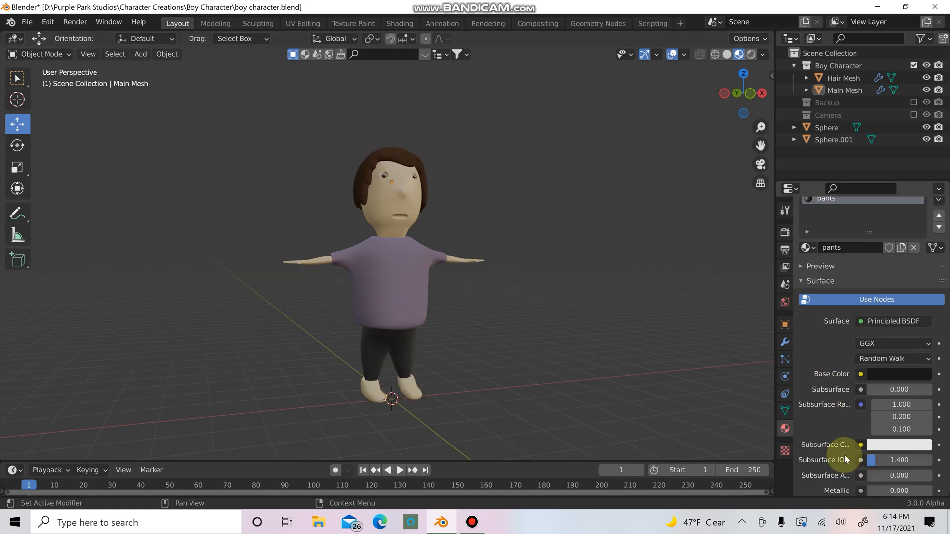
scroll(881, 489, "down", 2)
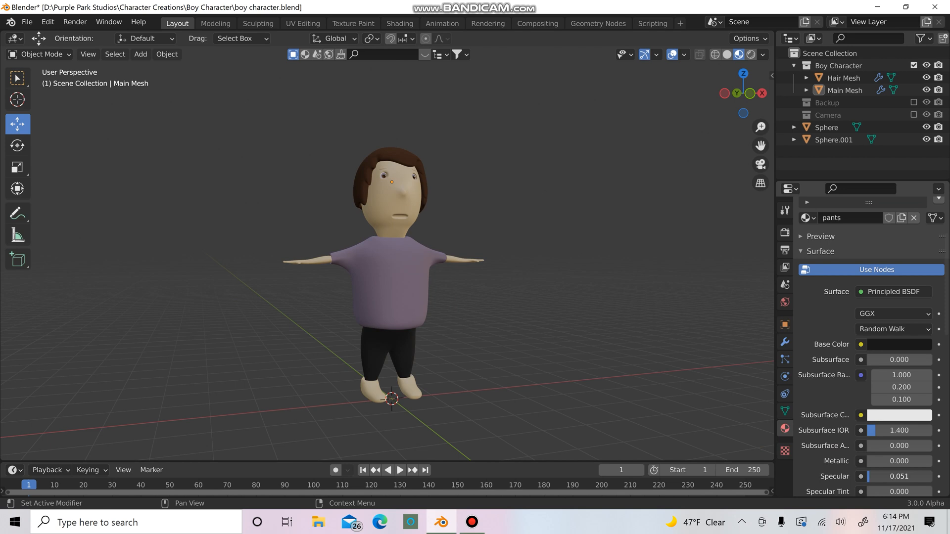
scroll(831, 475, "down", 4)
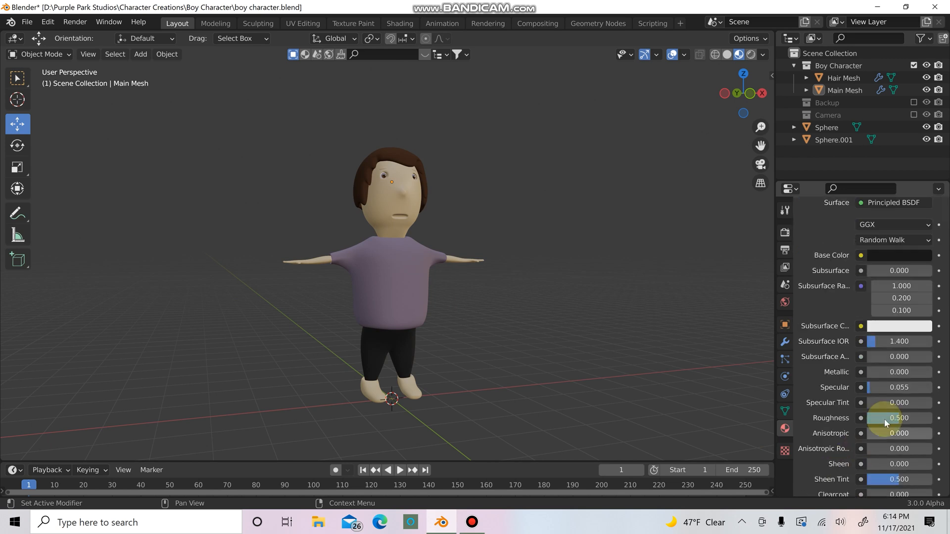
left_click(883, 419)
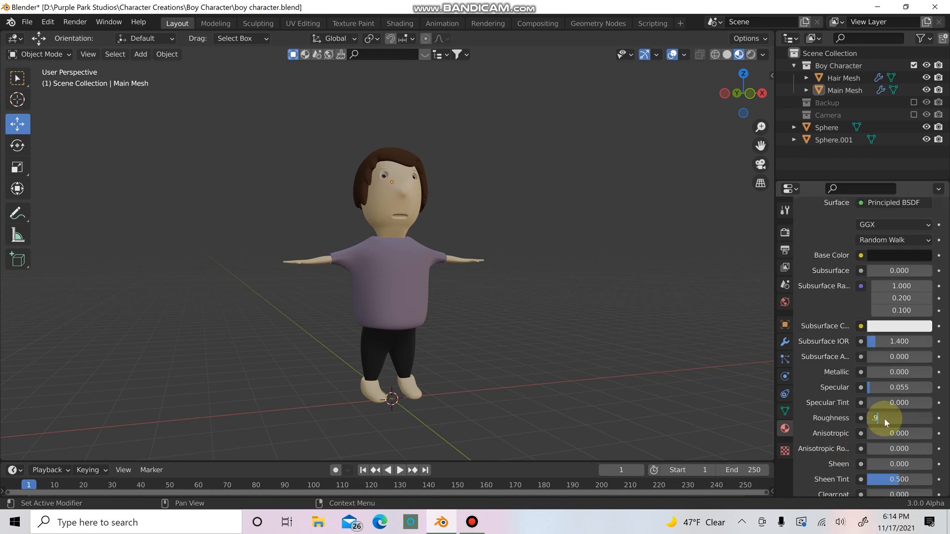
key("Return")
Check the recolored clothing from a lower angle and save the file.
scroll(510, 342, "up", 2)
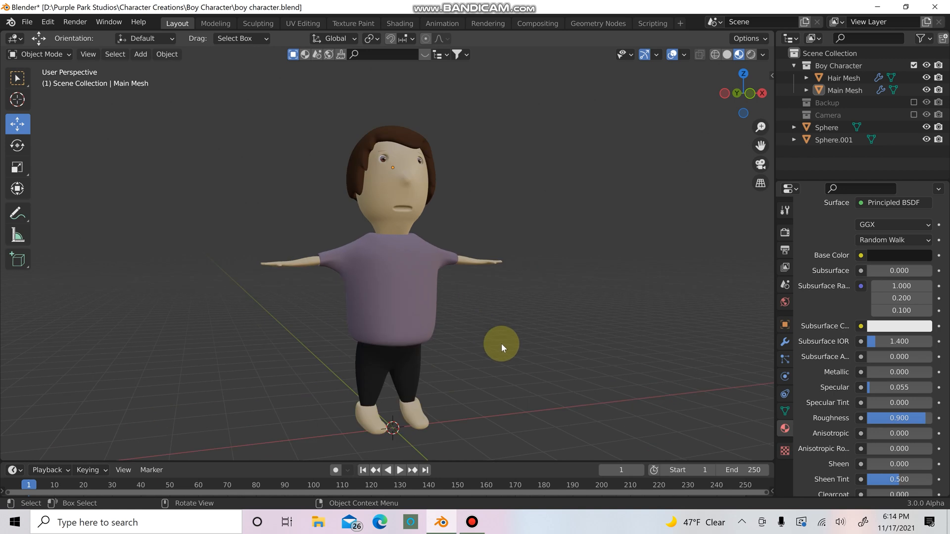
middle_click_drag(501, 344, 497, 109)
middle_click_drag(497, 109, 479, 272, "shift")
scroll(479, 272, "down", 2)
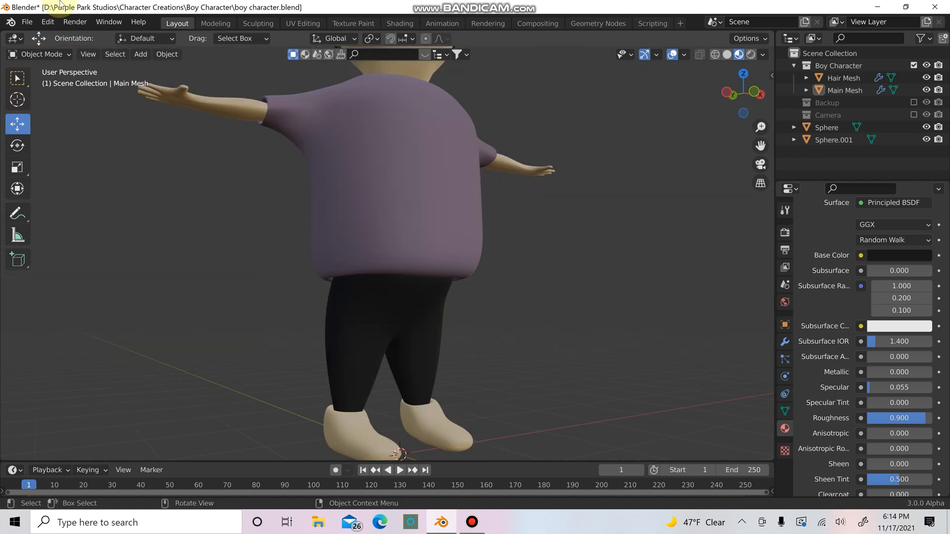
left_click(23, 23)
left_click(55, 103)
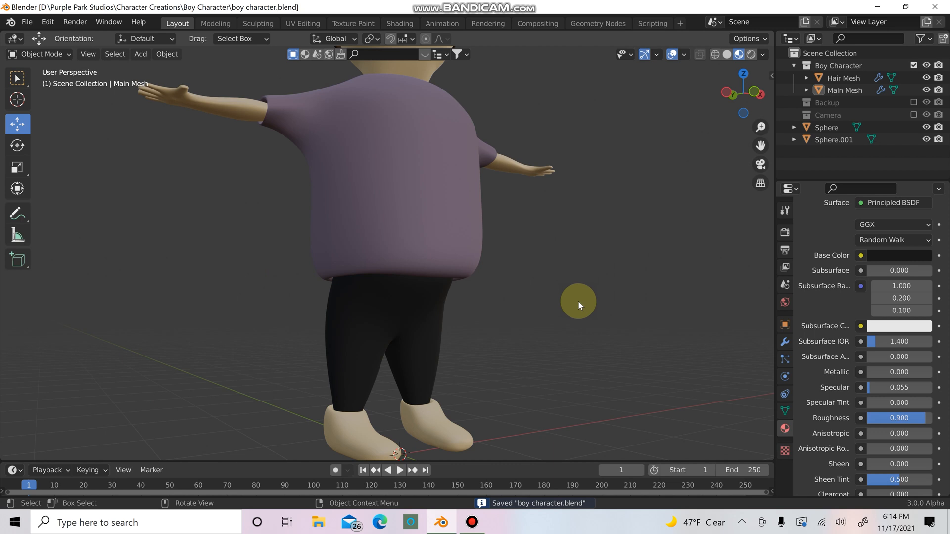
Open the main mesh in Edit Mode with Solid shading and clear the leg face selection.
left_click(440, 433)
left_click(726, 55)
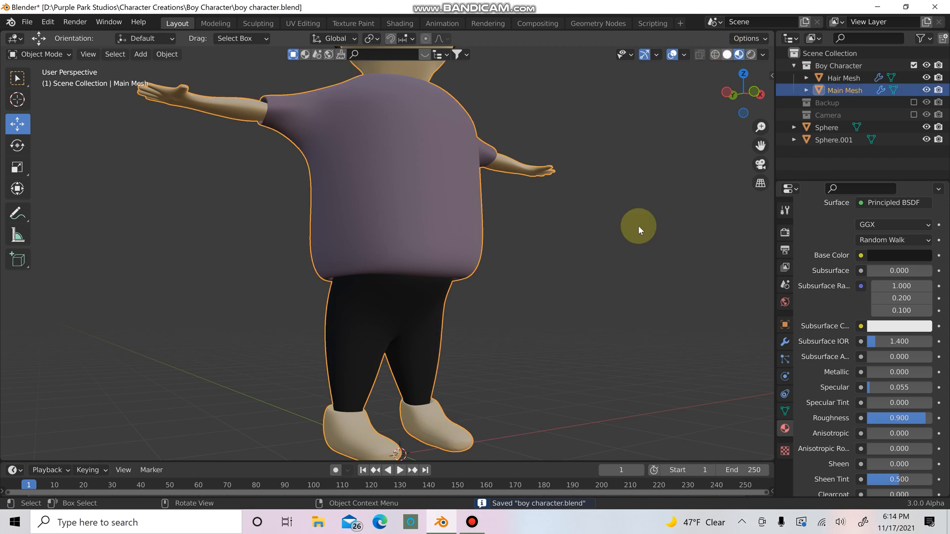
key("Tab")
scroll(485, 396, "up", 2)
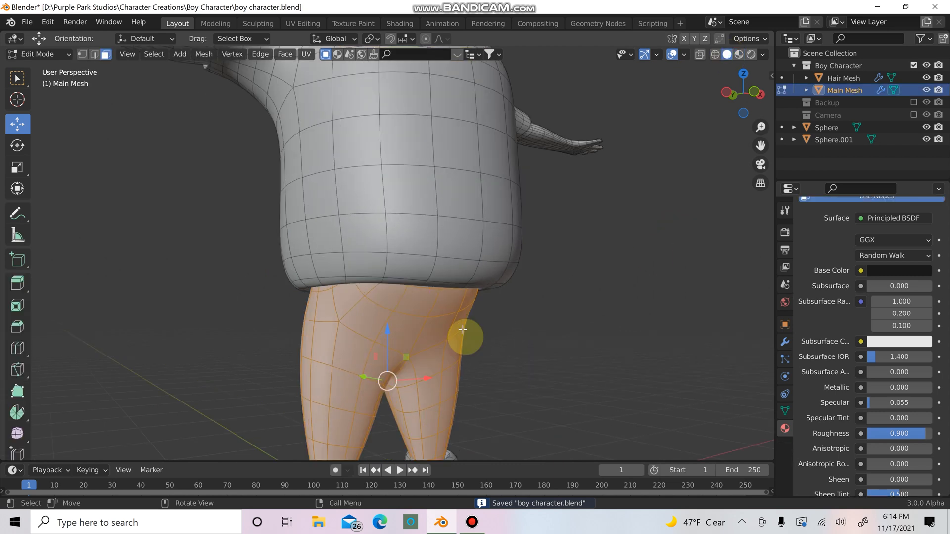
middle_click_drag(462, 331, 482, 224, "shift")
left_click(494, 230)
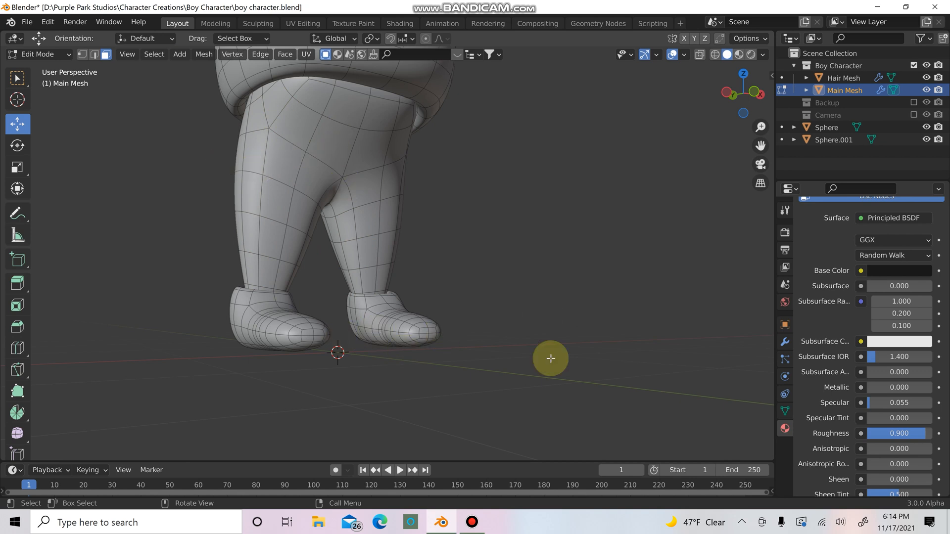
Select the toe and front faces of both shoes and extend the selection along their sides.
scroll(546, 360, "up", 2)
middle_click_drag(545, 363, 502, 309)
left_click_drag(505, 304, 370, 399)
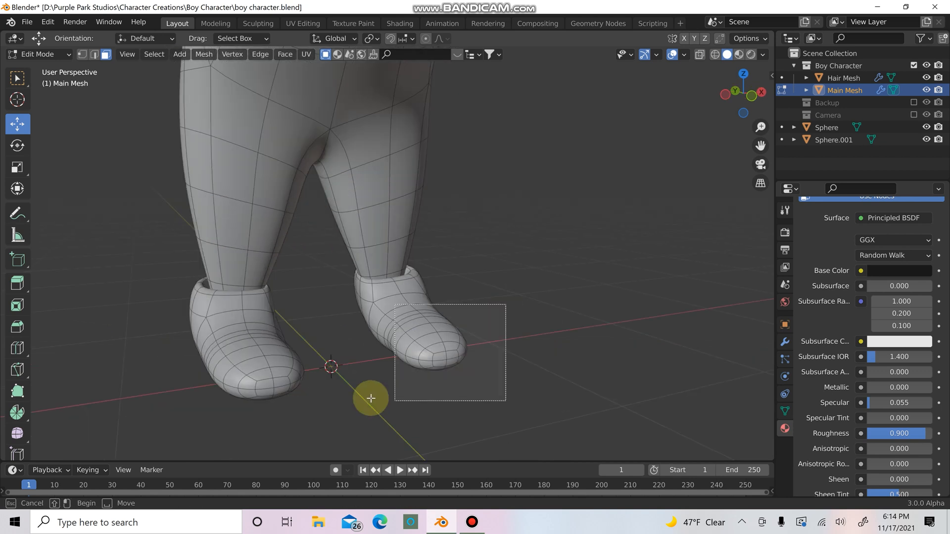
left_click_drag(144, 344, 371, 434, "shift")
scroll(386, 422, "up", 1)
scroll(387, 422, "up", 1)
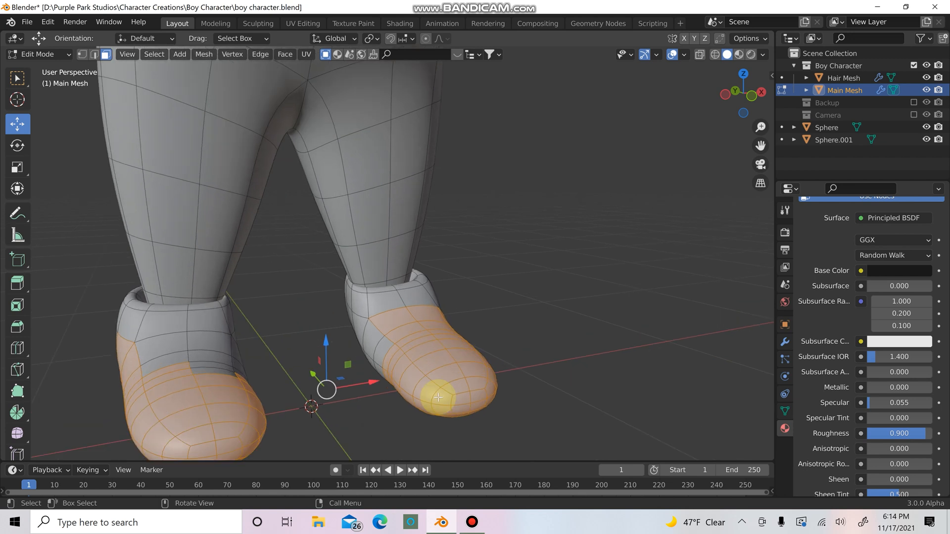
middle_click_drag(437, 396, 474, 379)
left_click_drag(237, 348, 379, 437, "shift")
Add the heel faces and the upper back faces of both shoes to the selection.
middle_click_drag(381, 420, 326, 321)
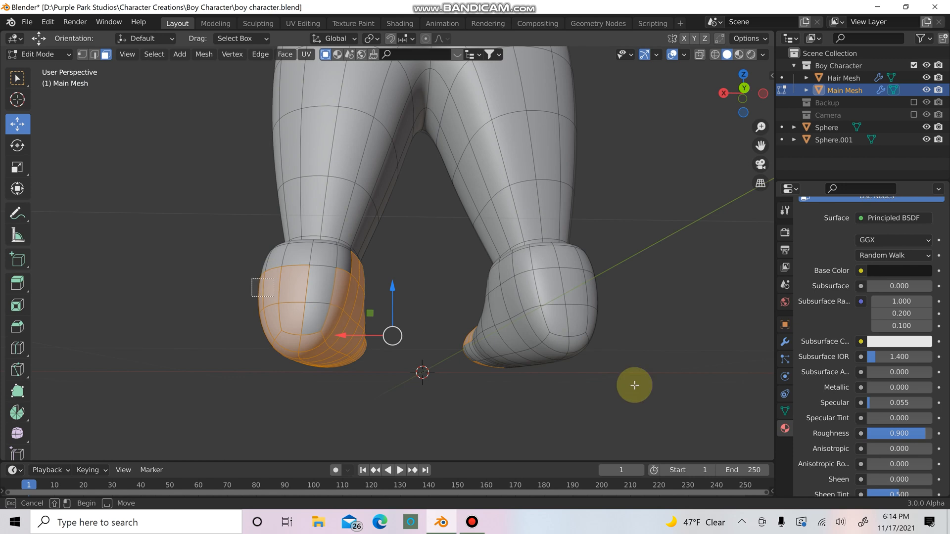
key("l")
left_click(523, 264, "shift")
left_click(584, 262, "shift")
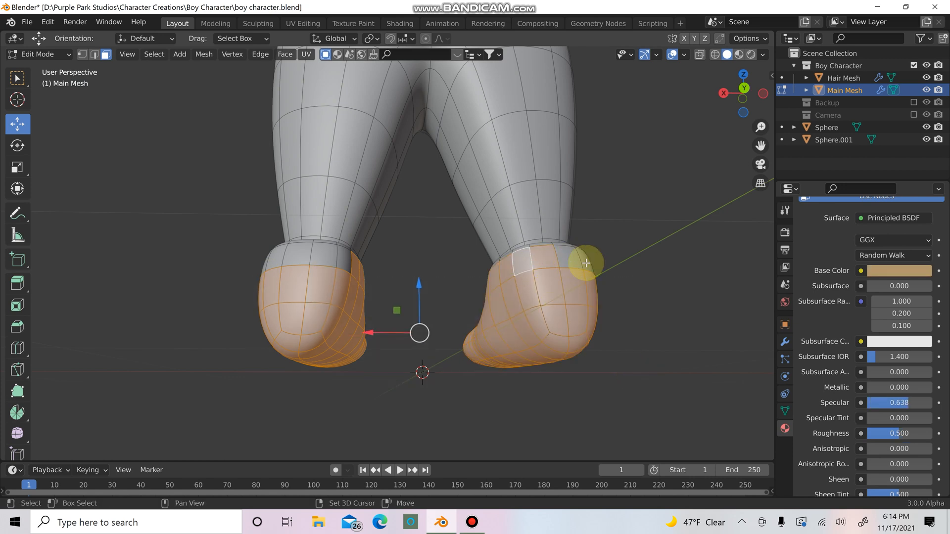
left_click(325, 257, "shift")
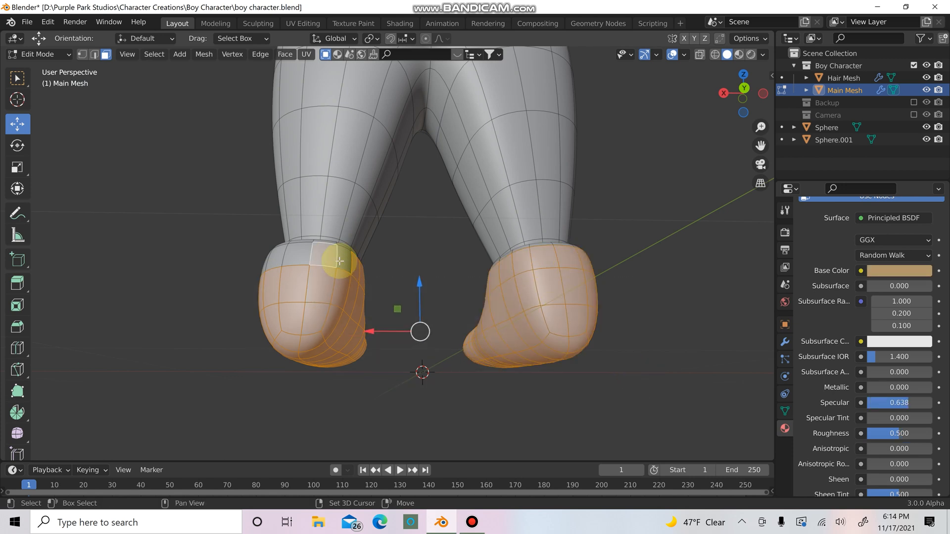
middle_click_drag(396, 317, 524, 331)
key("g")
left_click(597, 362)
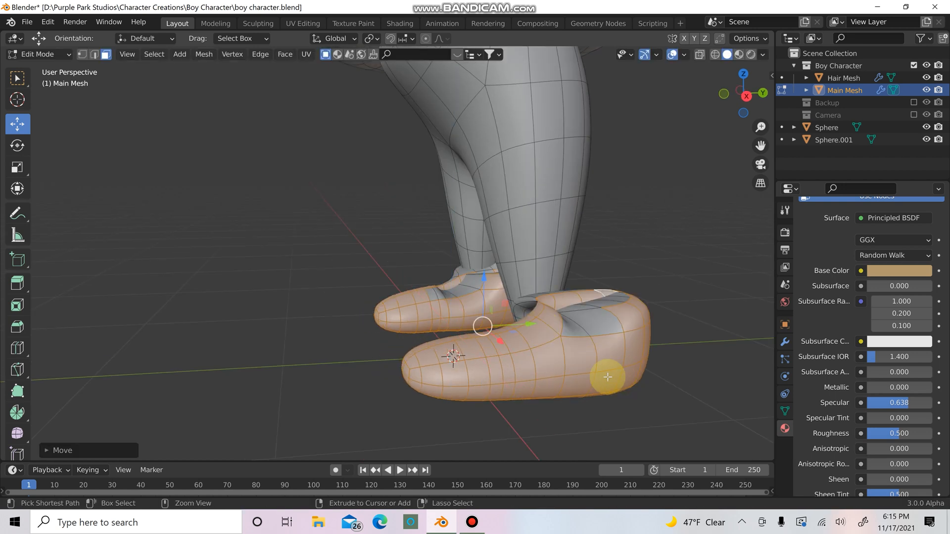
key("ctrl+z")
Add the remaining unselected side faces of both shoes to the selection.
middle_click_drag(594, 364, 251, 303)
left_click_drag(247, 292, 324, 330)
middle_click_drag(396, 325, 191, 346)
left_click_drag(197, 346, 345, 405)
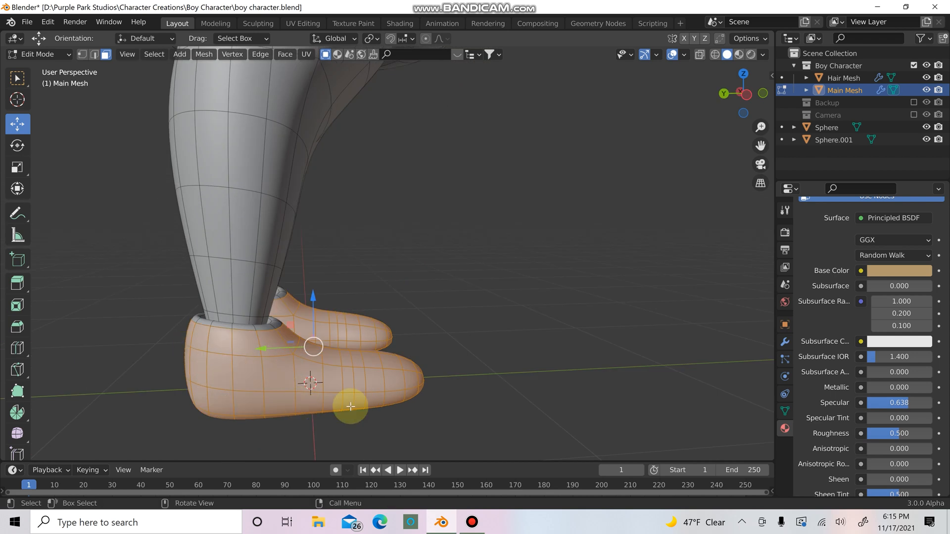
Try to add the face loop around one shoe's opening rim to the selection.
middle_click_drag(346, 405, 636, 419)
scroll(608, 413, "up", 5)
middle_click_drag(499, 343, 275, 240, "shift")
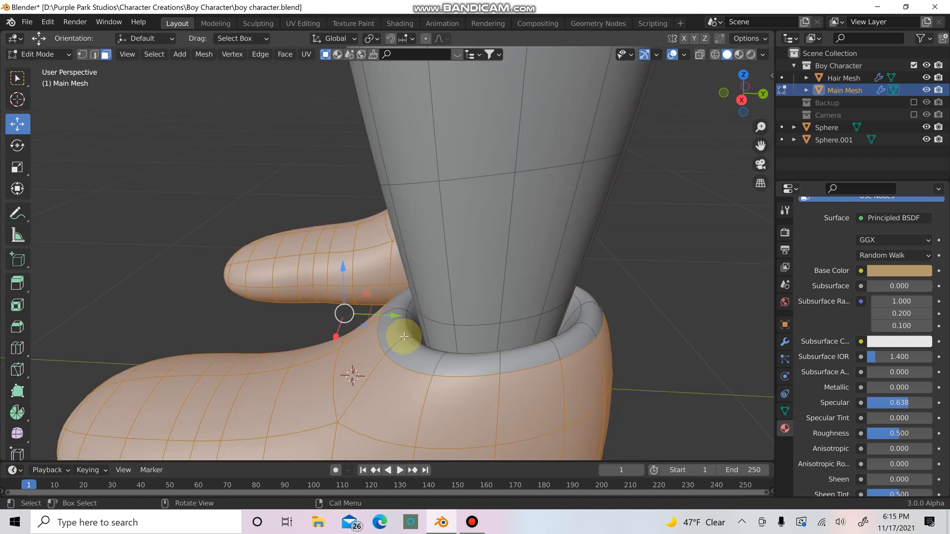
left_click(410, 354, "alt+shift")
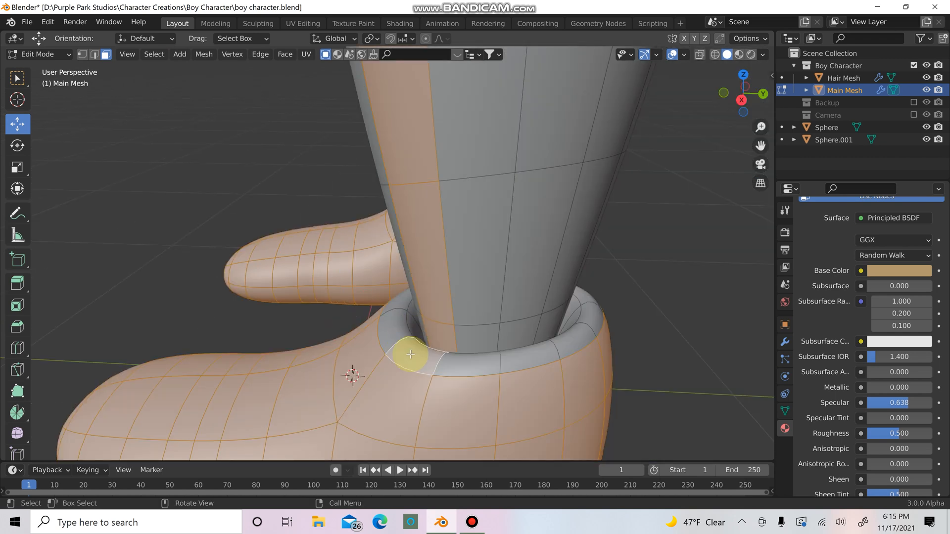
left_click(466, 366, "alt+shift")
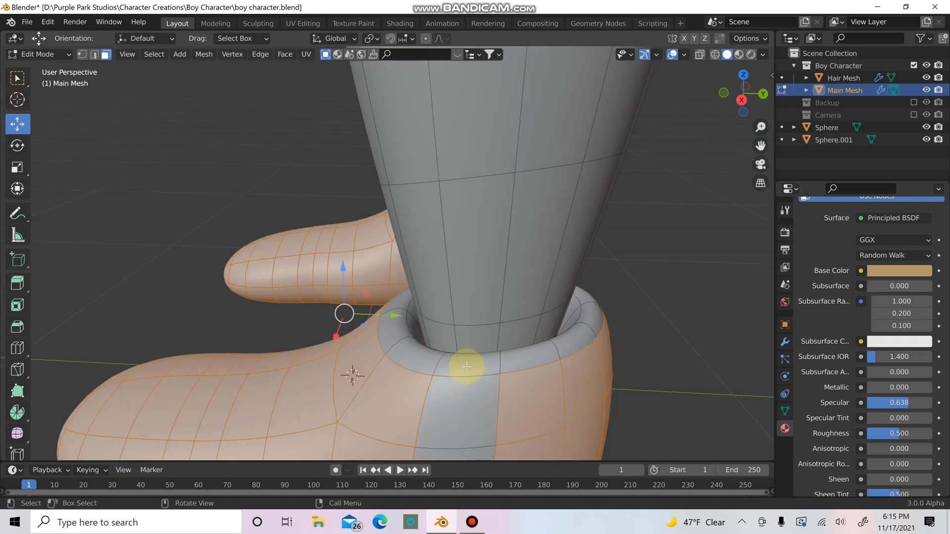
left_click(471, 371, "alt+shift")
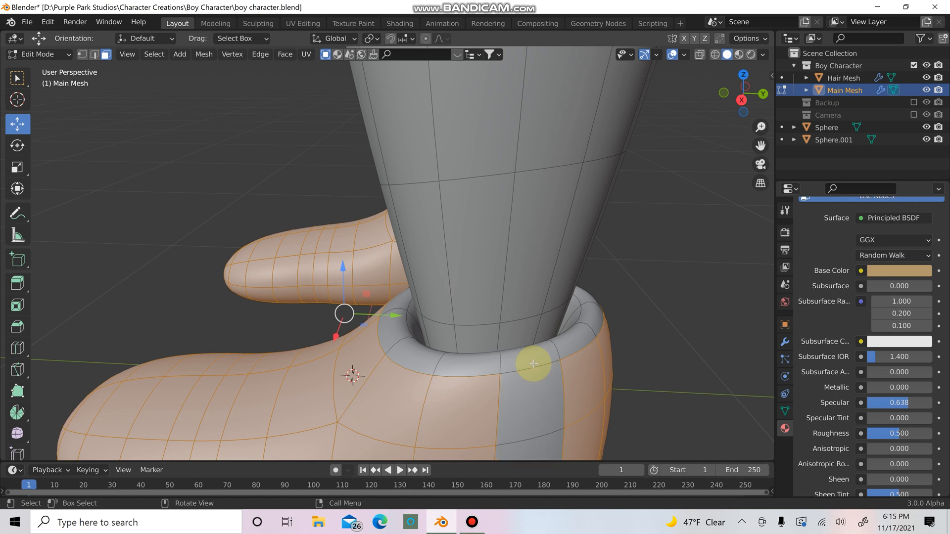
Add the vertex loop along the inner edge of that shoe's opening to the selection using vertex select mode.
key("1")
scroll(465, 391, "up", 1)
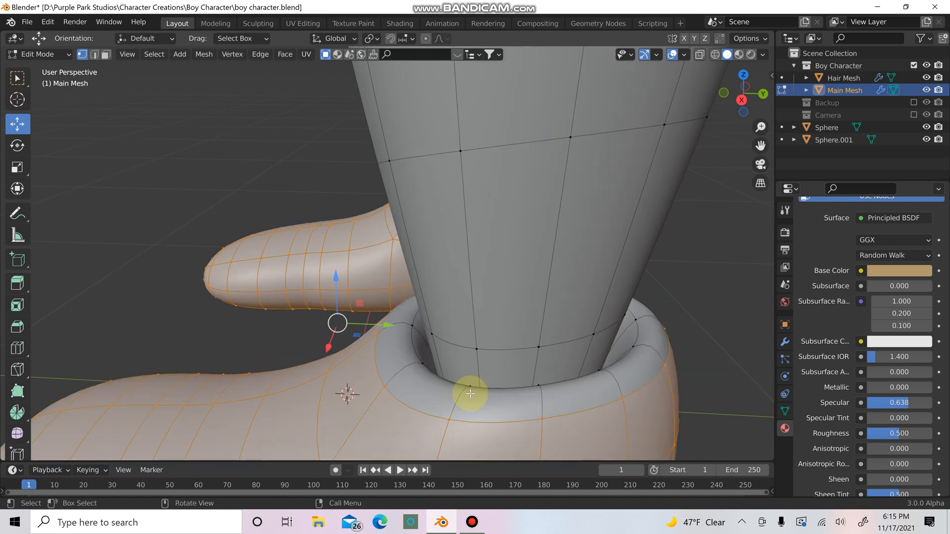
left_click(471, 386, "alt+shift")
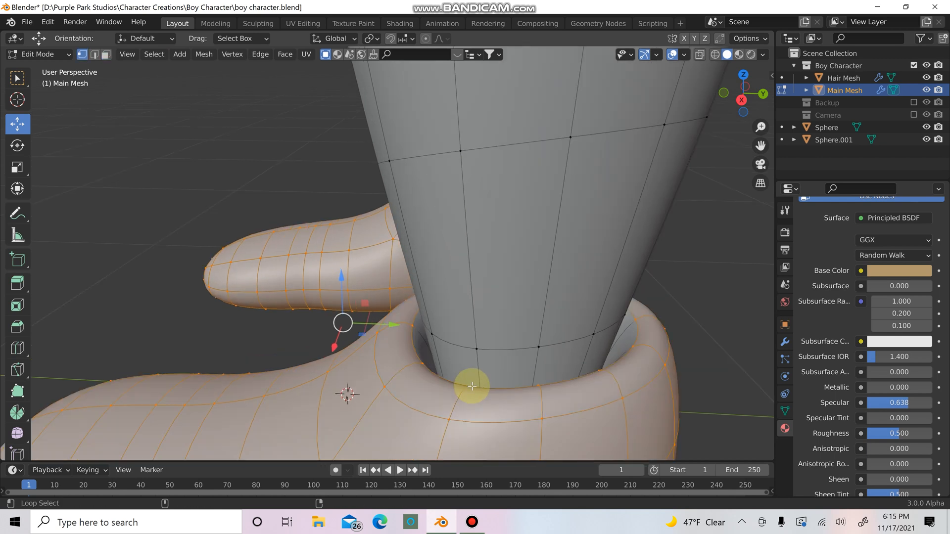
Try to add the vertex loop around the inner edge of the other shoe's opening to the selection.
middle_click_drag(513, 395, 549, 390)
scroll(300, 239, "down", 1)
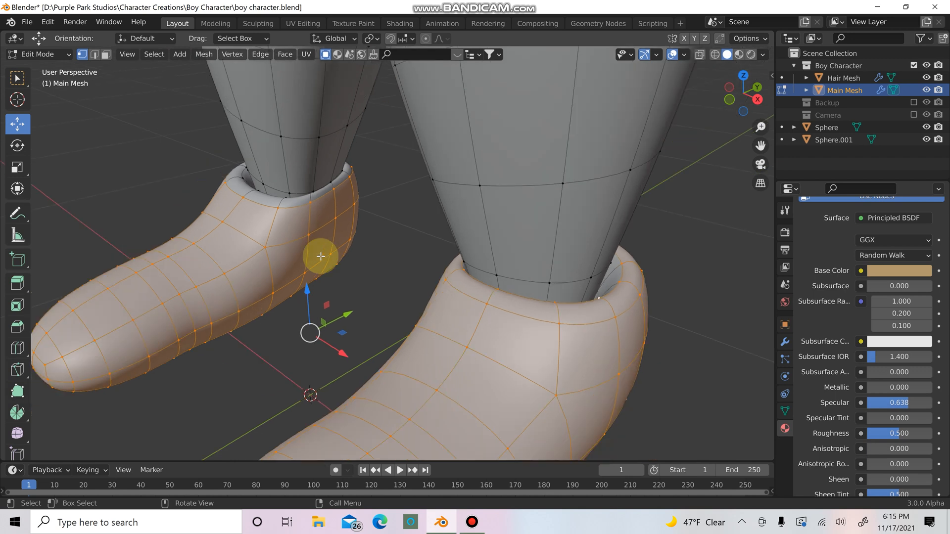
middle_click_drag(320, 257, 472, 310, "shift")
scroll(472, 310, "up", 2)
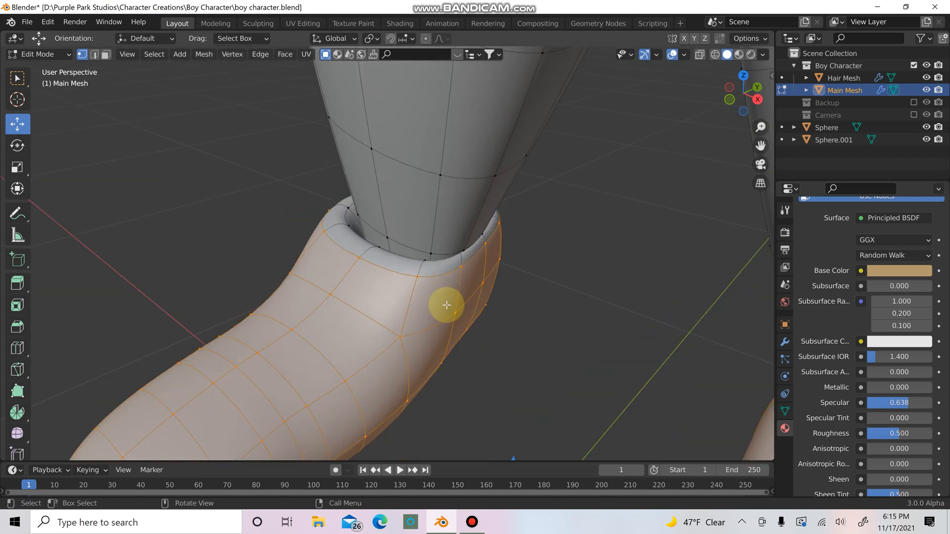
left_click(378, 251, "alt+shift")
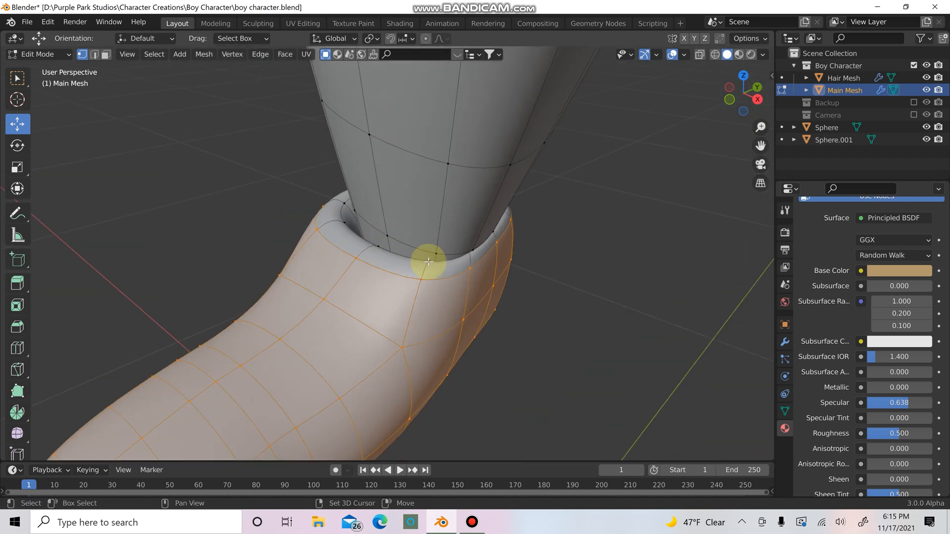
left_click(428, 262, "alt+shift")
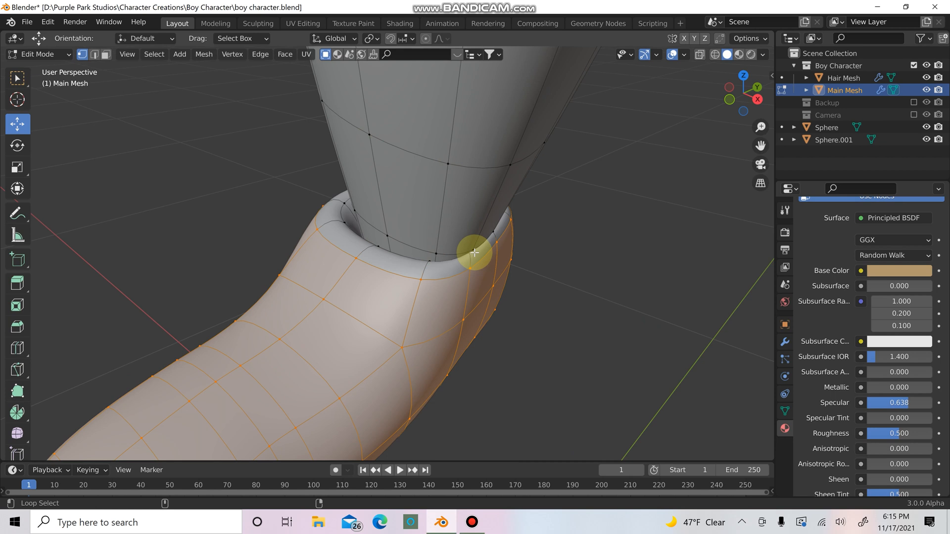
Add the front and side rim faces of that shoe's opening to the selection in face select mode.
key("3")
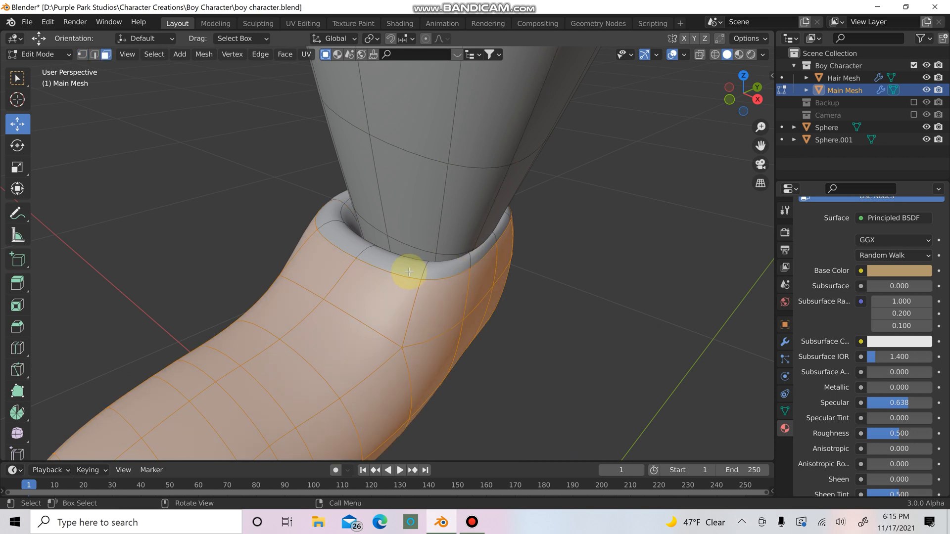
left_click(410, 265, "alt+shift")
left_click(431, 275, "alt+shift")
left_click(430, 276, "alt+shift")
left_click(415, 280, "alt+shift")
left_click(393, 271, "shift")
left_click_drag(311, 194, 339, 242)
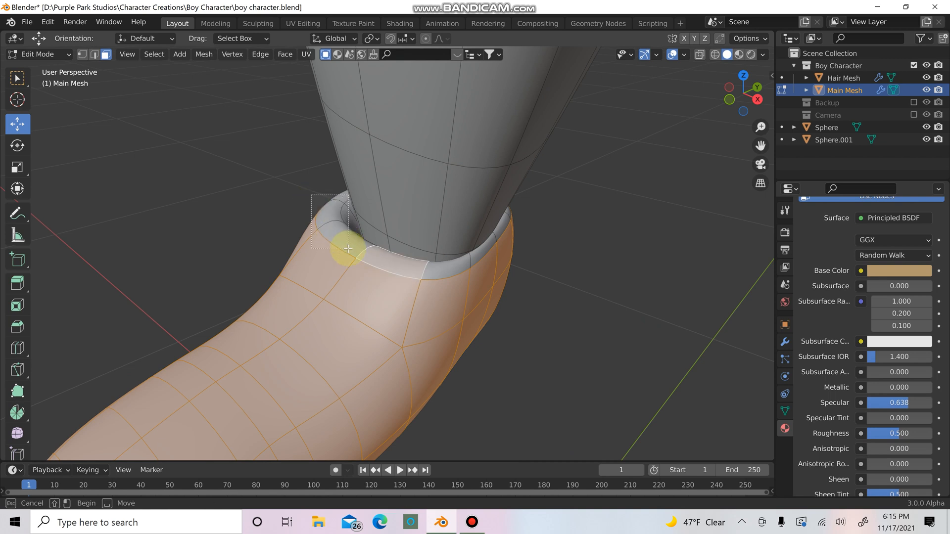
left_click(472, 260, "shift")
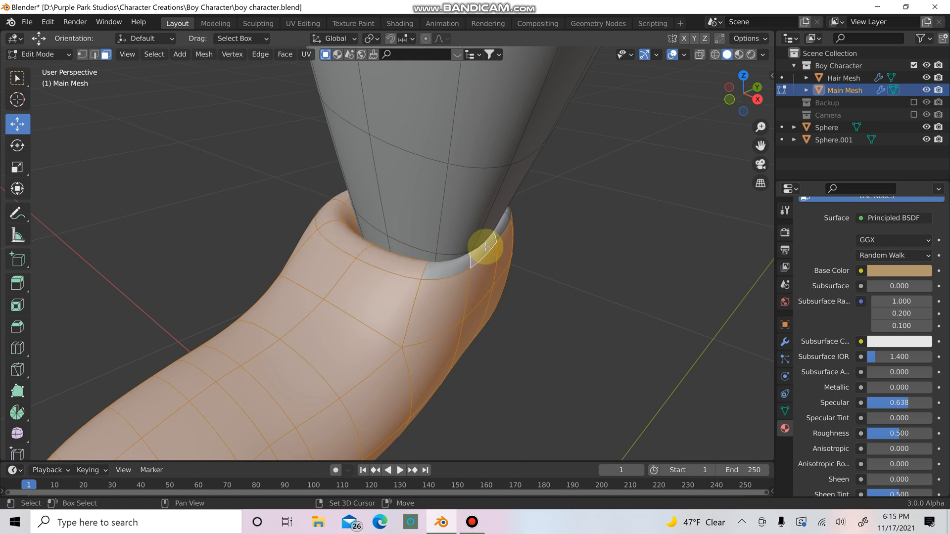
Add the remaining rim faces around the back of the same shoe's opening to the selection.
middle_click_drag(503, 254, 446, 298)
middle_click_drag(569, 436, 481, 313, "shift")
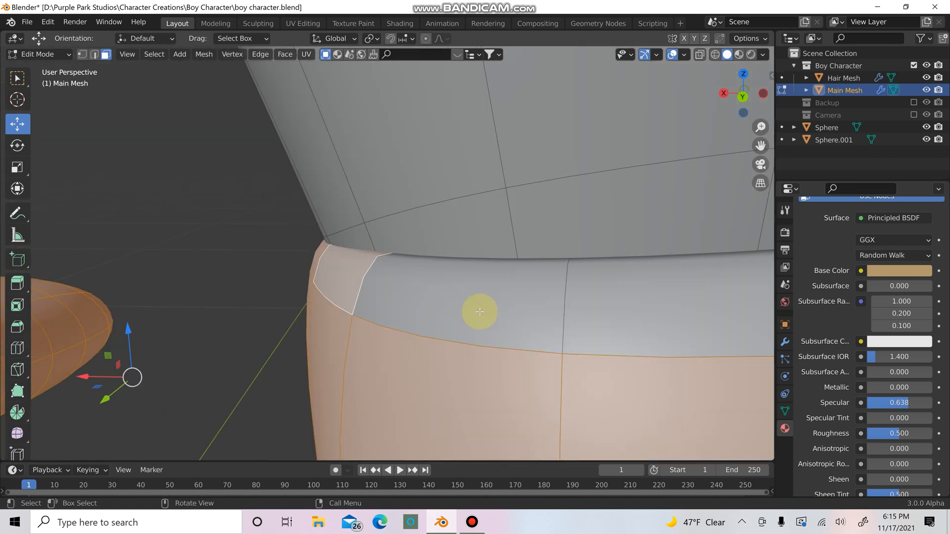
left_click(556, 311, "shift")
left_click(561, 311, "shift")
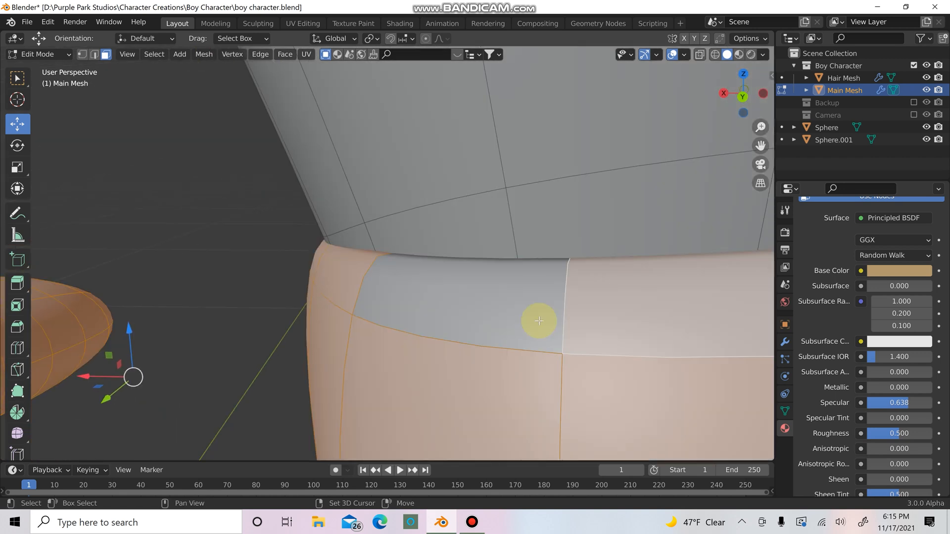
left_click(539, 321, "shift")
scroll(543, 324, "down", 1)
middle_click_drag(547, 327, 526, 330)
left_click(634, 347)
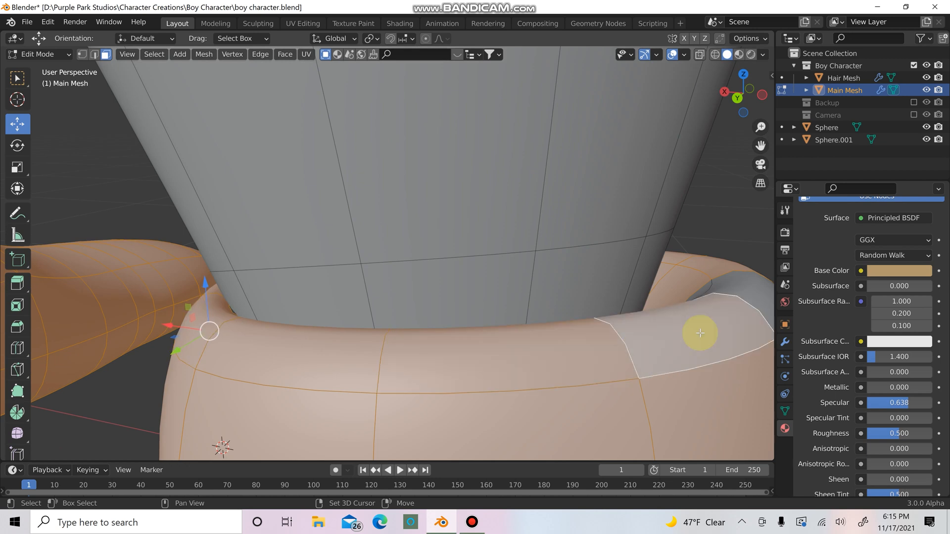
Add the unselected inner wall faces inside that shoe's opening to the selection.
scroll(674, 363, "down", 2)
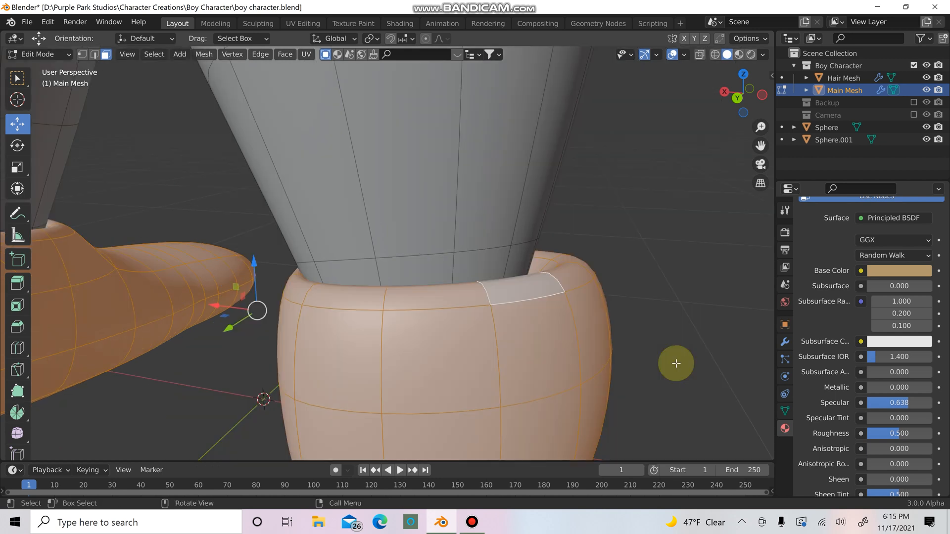
middle_click_drag(674, 362, 153, 365)
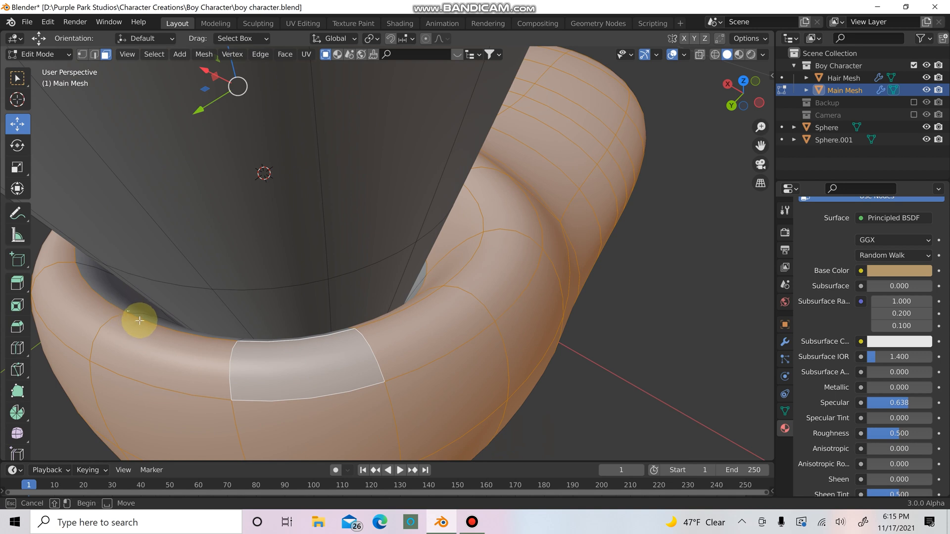
left_click_drag(142, 319, 134, 310, "shift")
middle_click_drag(355, 303, 556, 314)
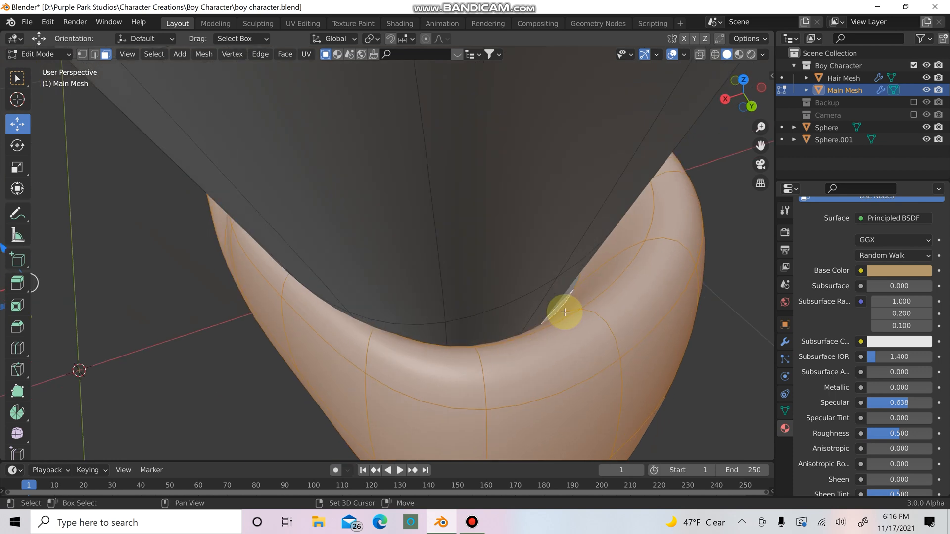
middle_click_drag(564, 311, 469, 280)
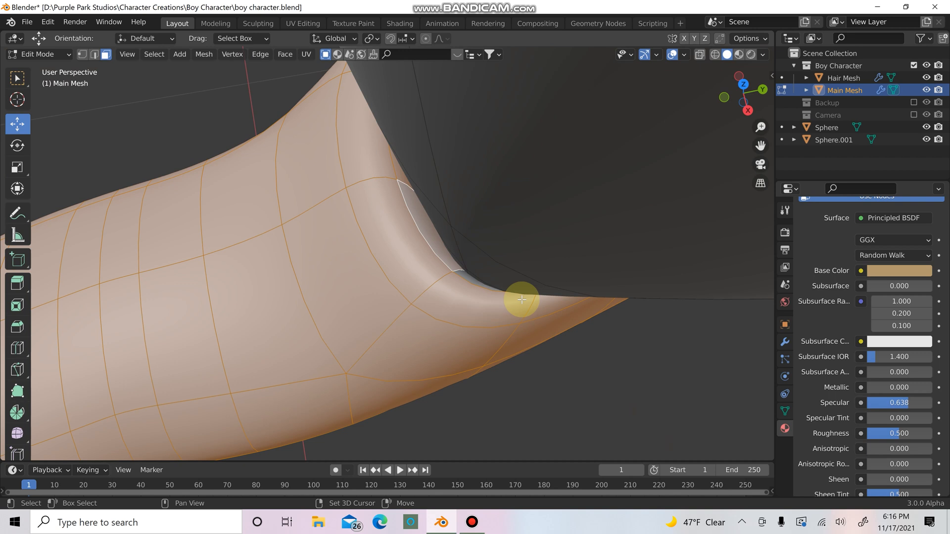
middle_click_drag(522, 299, 407, 147)
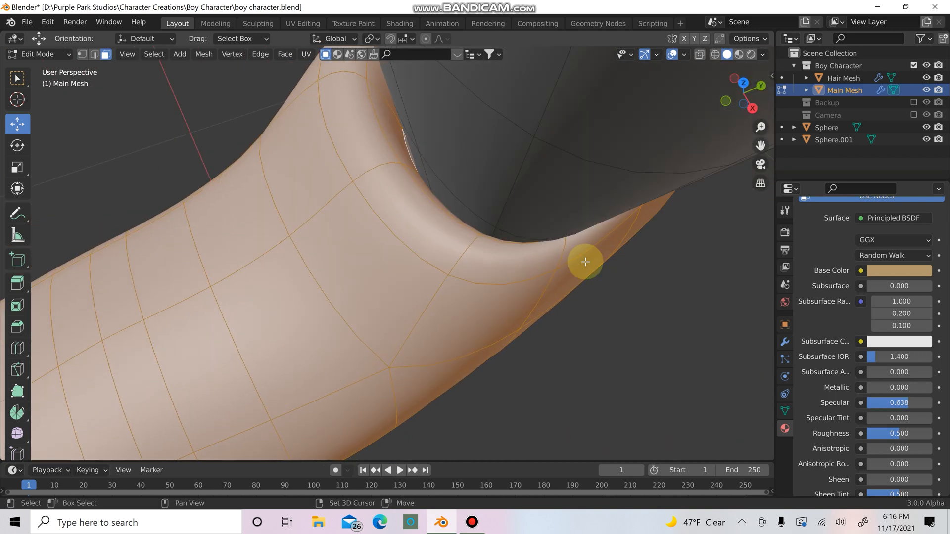
mouse_move(585, 261)
middle_mouse_down()
mouse_move(553, 276)
mouse_move(595, 253)
middle_mouse_up()
scroll(596, 253, "down", 6)
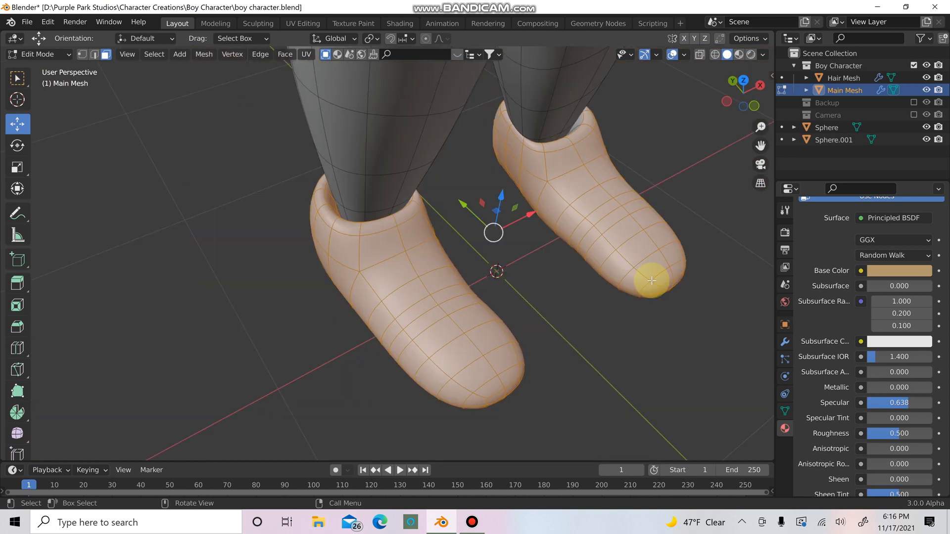
Add the exposed inner faces along one side of the opposite shoe's opening to the selection.
middle_click_drag(651, 281, 473, 313)
scroll(540, 307, "up", 8)
middle_click_drag(693, 262, 476, 121, "shift")
middle_click_drag(485, 207, 388, 195)
scroll(329, 306, "down", 5)
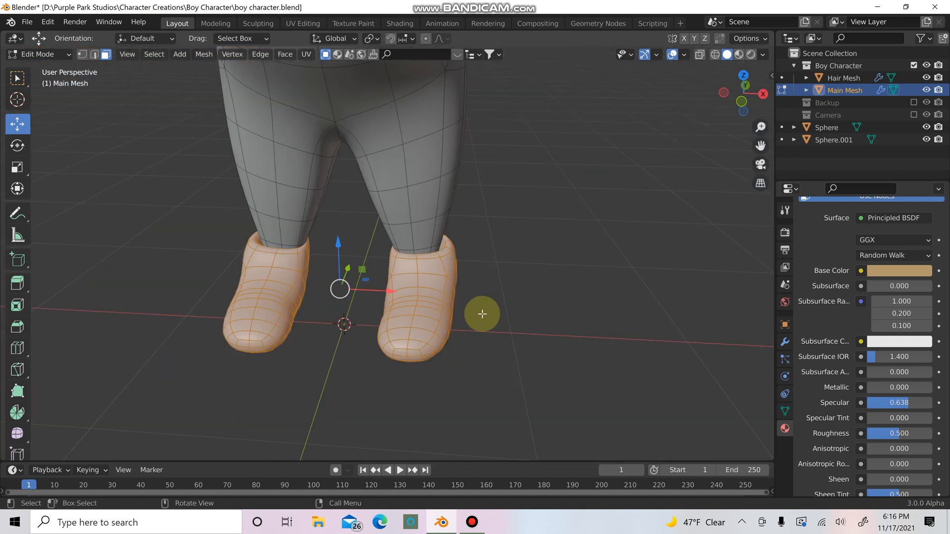
scroll(482, 314, "up", 6)
middle_click_drag(437, 336, 430, 311)
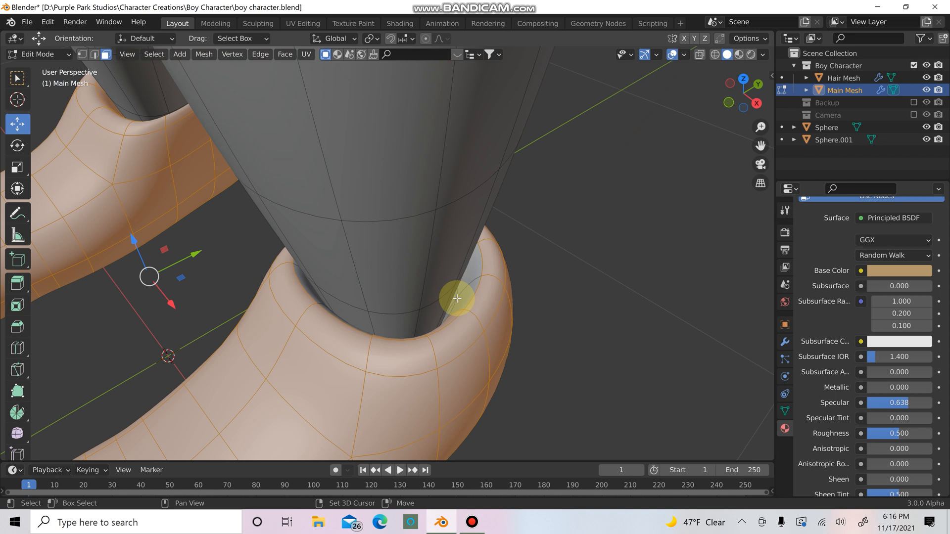
left_click(456, 292)
left_click(466, 279, "shift")
left_click(461, 297, "shift")
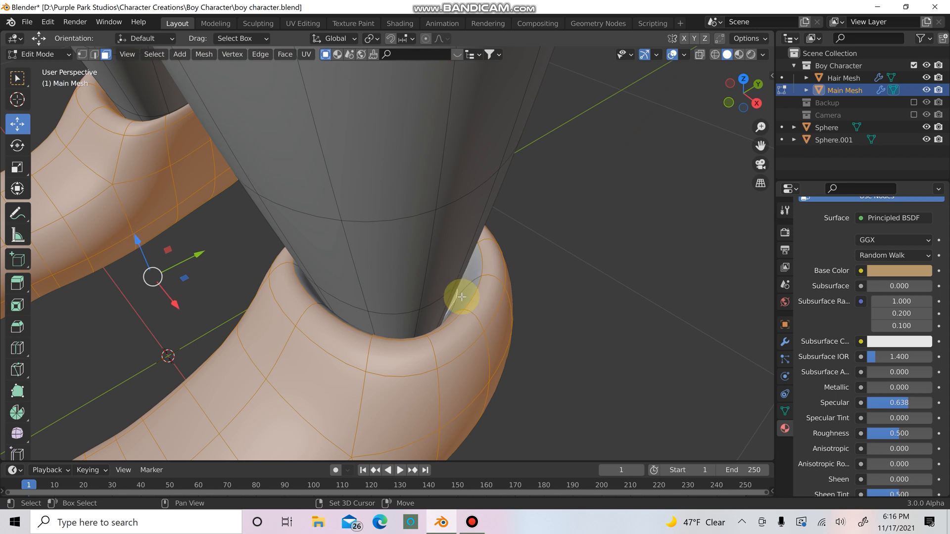
Add the remaining inner faces between the leg and the rim of the same shoe to the selection.
middle_click_drag(413, 356, 375, 280)
middle_click_drag(389, 342, 352, 389)
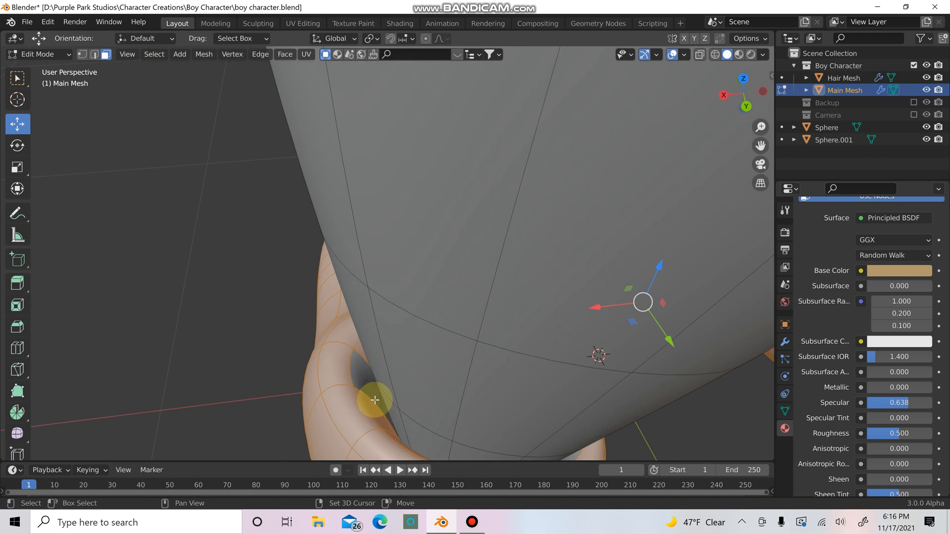
left_click(373, 396)
middle_click_drag(536, 408, 467, 396)
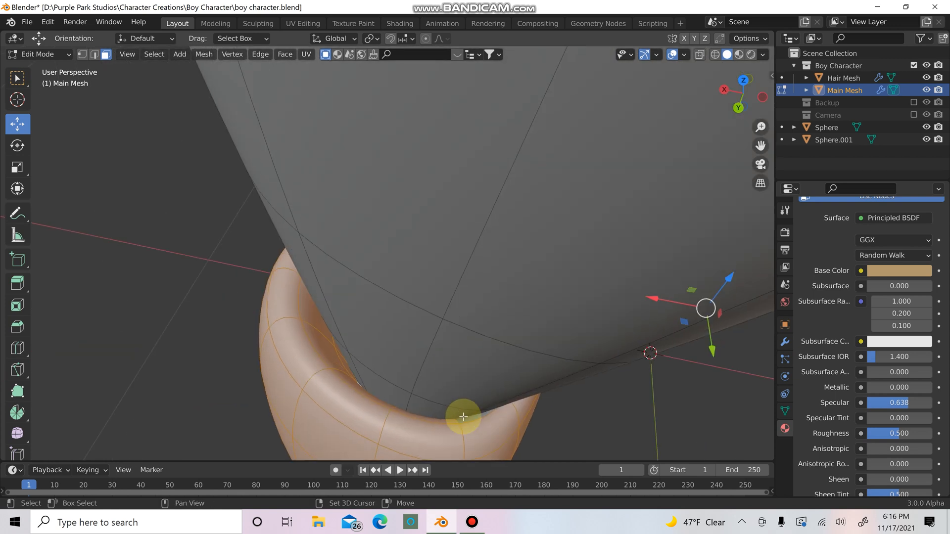
middle_click_drag(500, 426, 417, 322)
scroll(426, 341, "up", 5)
scroll(431, 363, "down", 2)
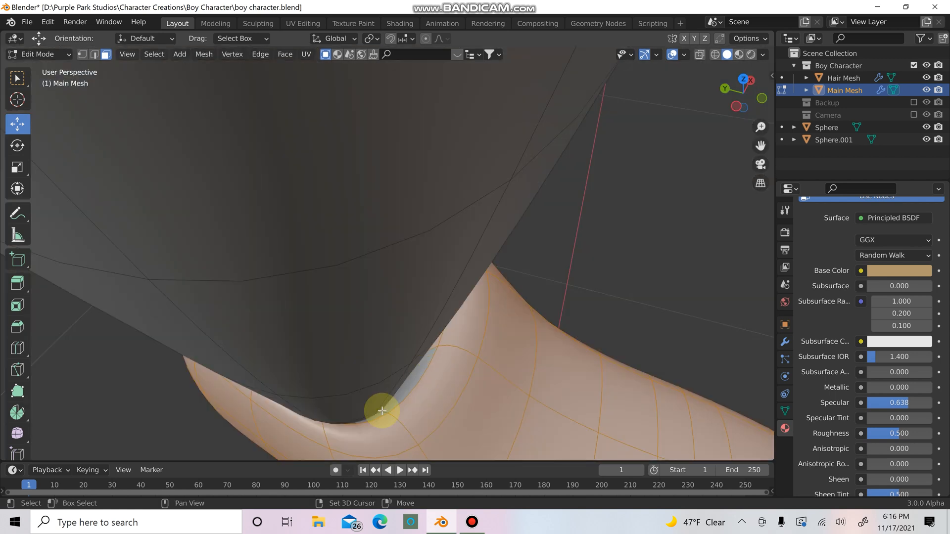
left_click(396, 403)
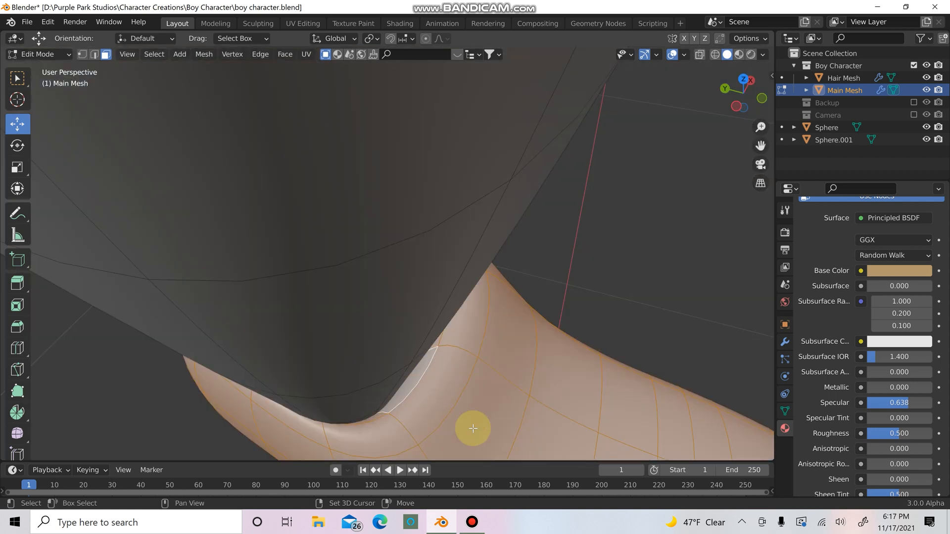
Create a new material named "shoes" in an additional slot and assign it to the selected shoe faces.
scroll(473, 428, "down", 5)
middle_click_drag(477, 422, 391, 346)
scroll(821, 331, "up", 1)
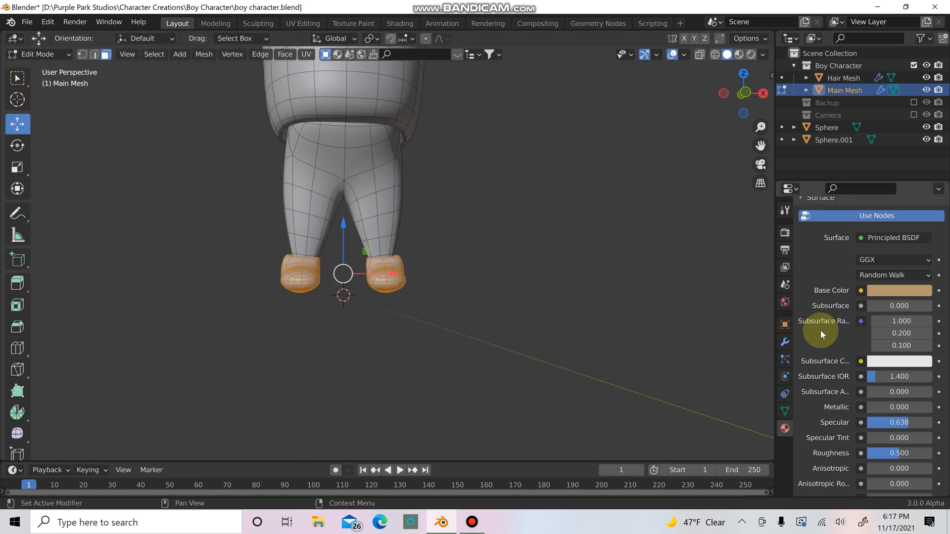
scroll(841, 297, "up", 6)
scroll(909, 219, "up", 1)
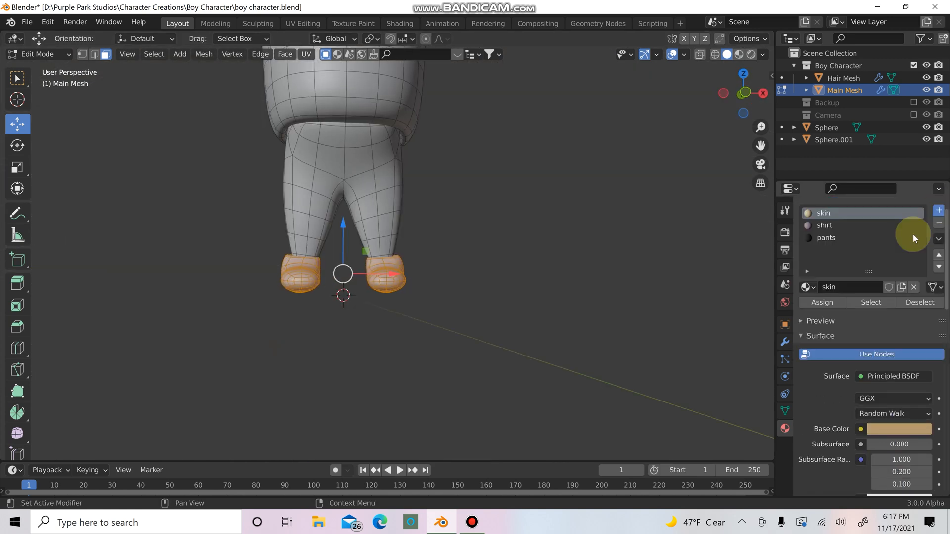
left_click(938, 209)
left_click(842, 306)
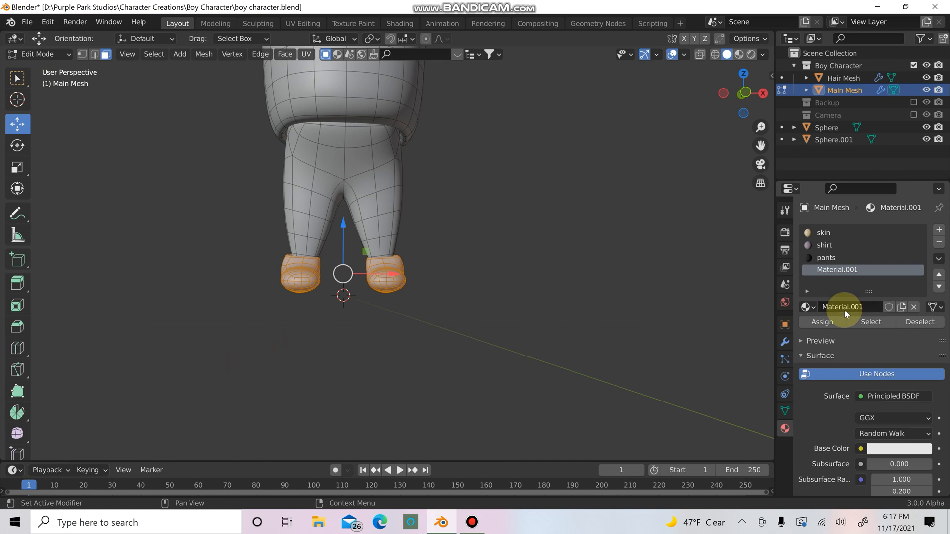
left_click(848, 306)
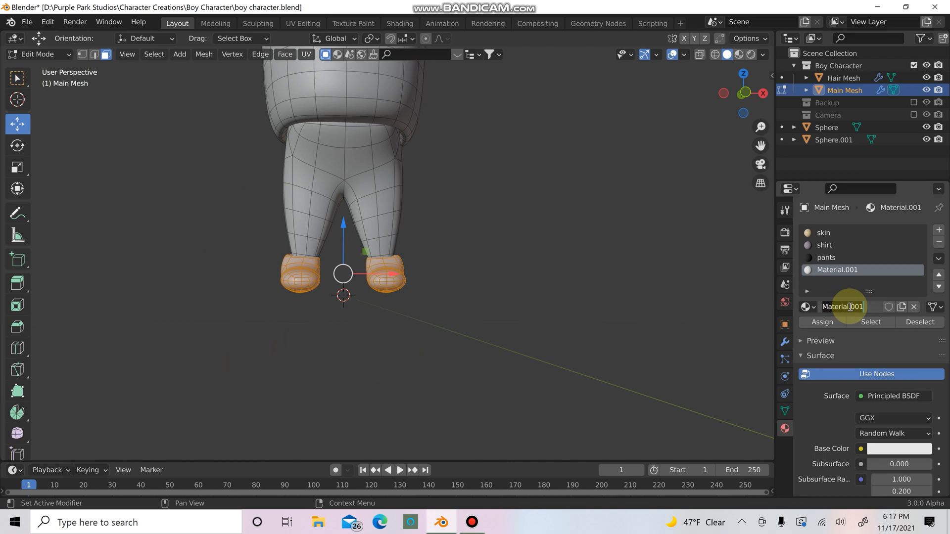
type("shoes")
key("Return")
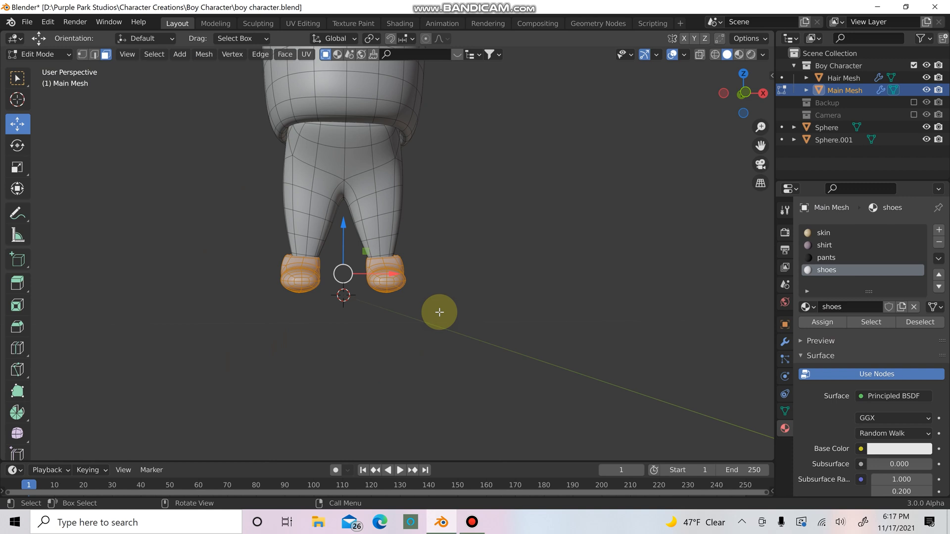
Return to Object Mode and display the character in Material Preview shading.
key("Tab")
left_click(738, 54)
mouse_move(657, 165)
middle_mouse_down()
mouse_move(576, 251)
mouse_move(527, 277)
mouse_move(486, 189)
middle_mouse_up()
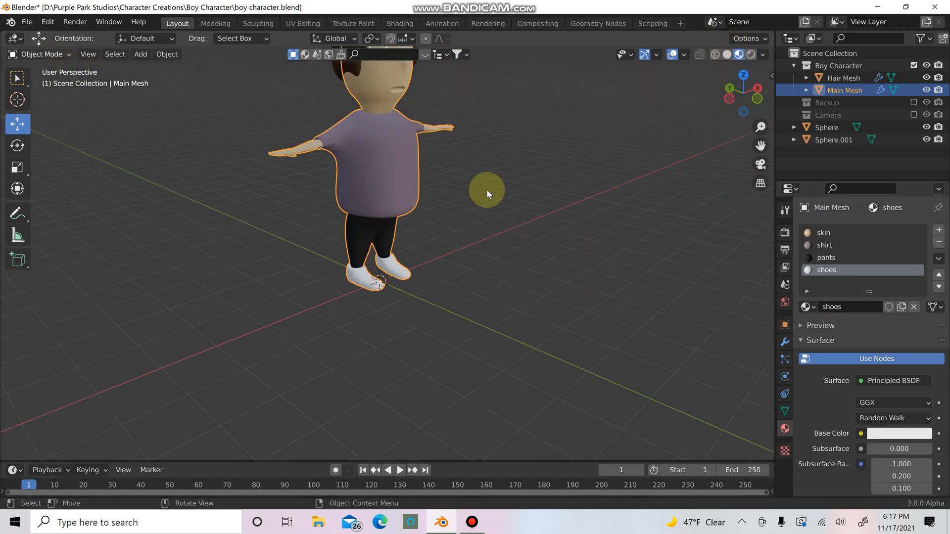
Sample the shirt's purple as the shoes material's base color and lower its specular to 0.
left_click(886, 433)
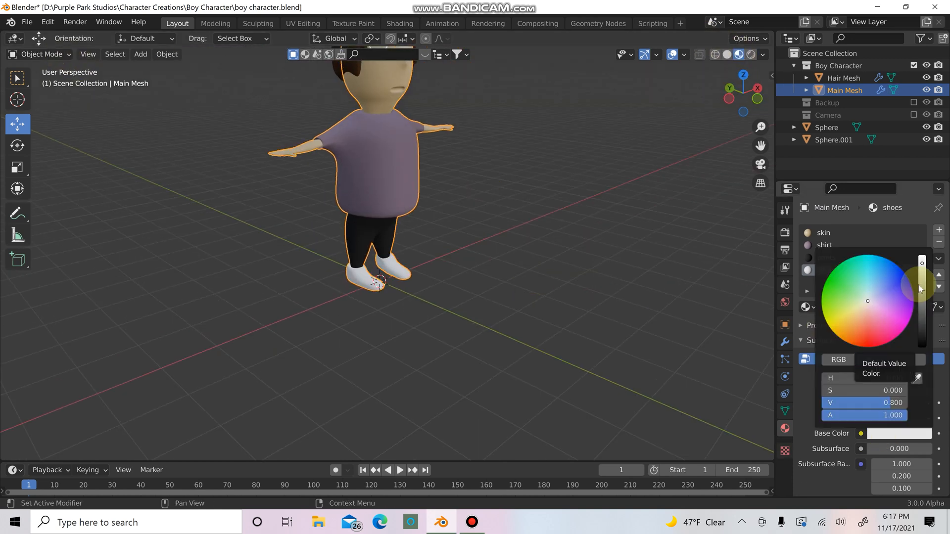
left_click_drag(863, 304, 853, 308)
left_click(917, 378)
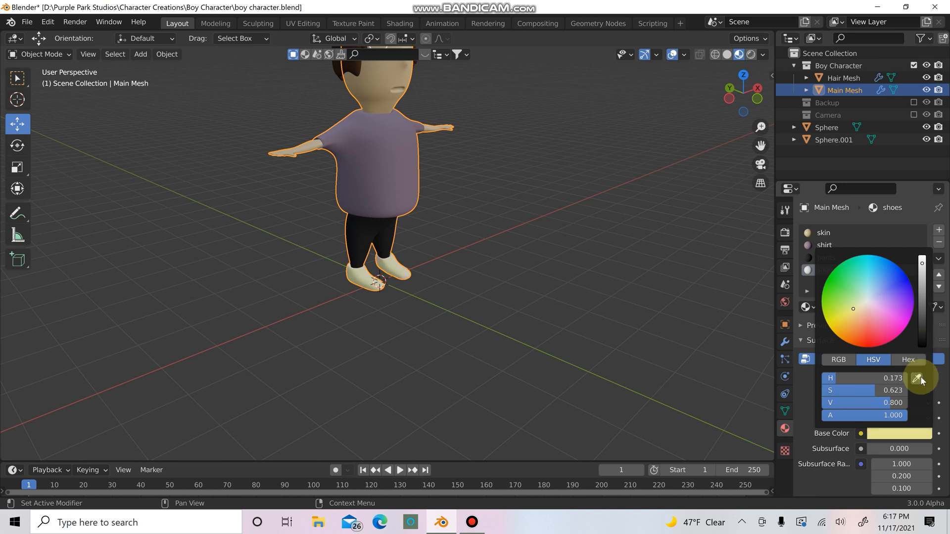
left_click(383, 155)
scroll(494, 268, "down", 2)
scroll(512, 269, "up", 5)
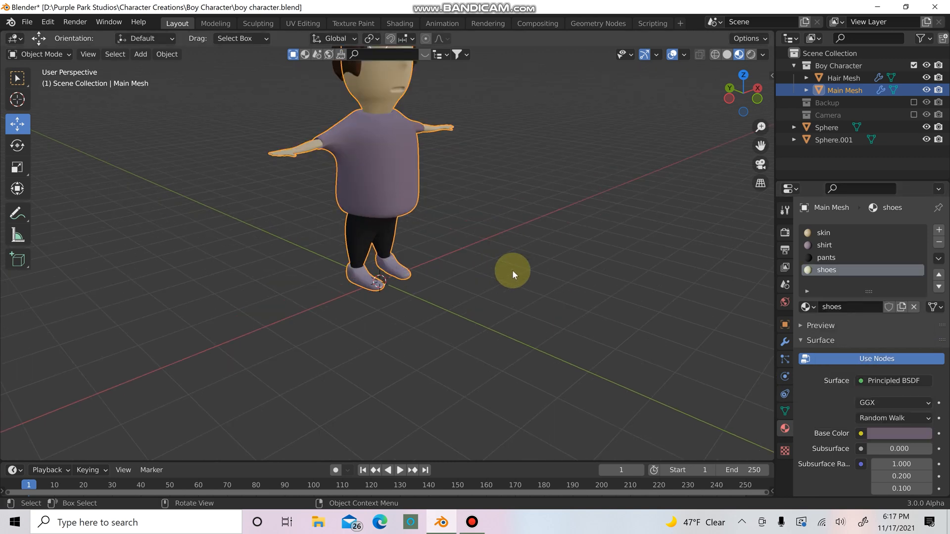
scroll(831, 436, "down", 6)
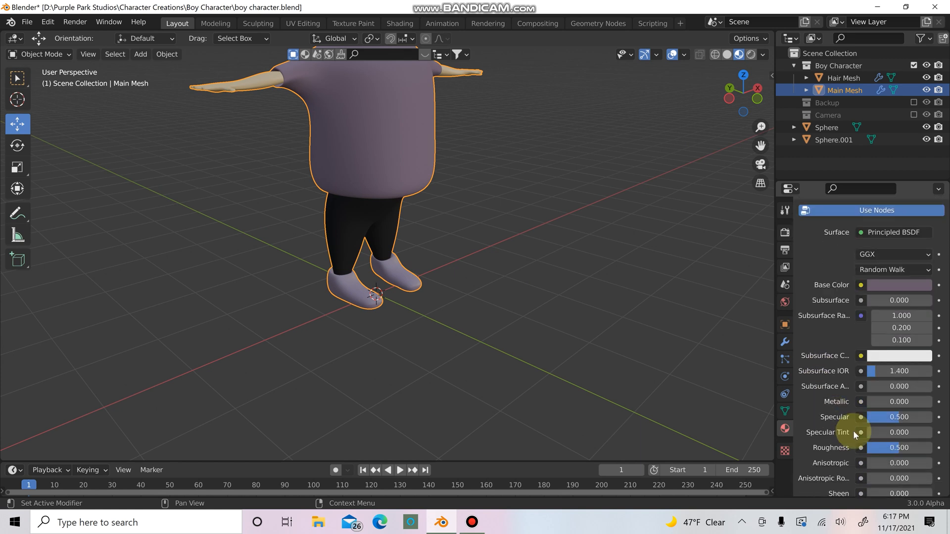
left_click_drag(898, 417, 868, 417)
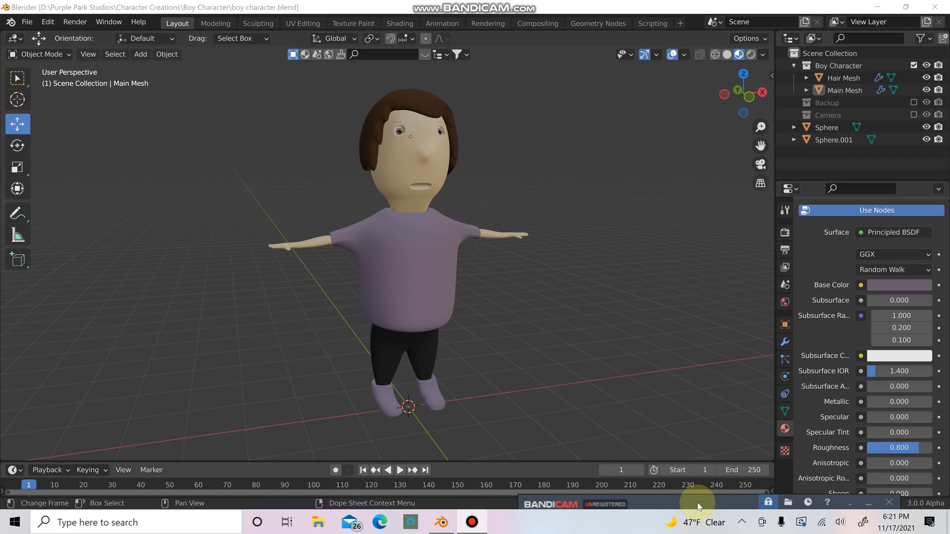
mouse_move(693, 490)
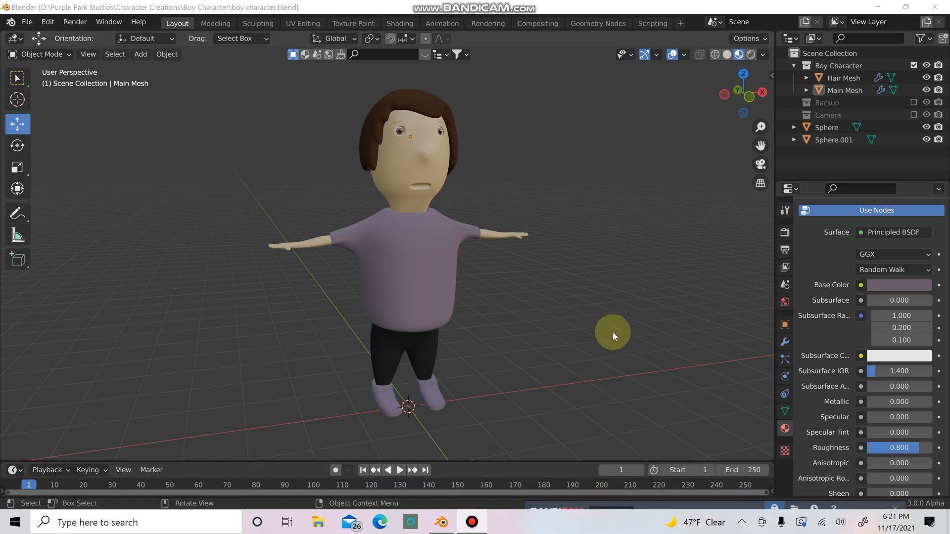
Examine the character's face and full body from several angles to check the skin, shirt, pants and shoes materials.
scroll(611, 328, "down", 2)
middle_click_drag(610, 325, 532, 218)
scroll(506, 288, "up", 5)
scroll(505, 287, "down", 4)
scroll(547, 278, "down", 2)
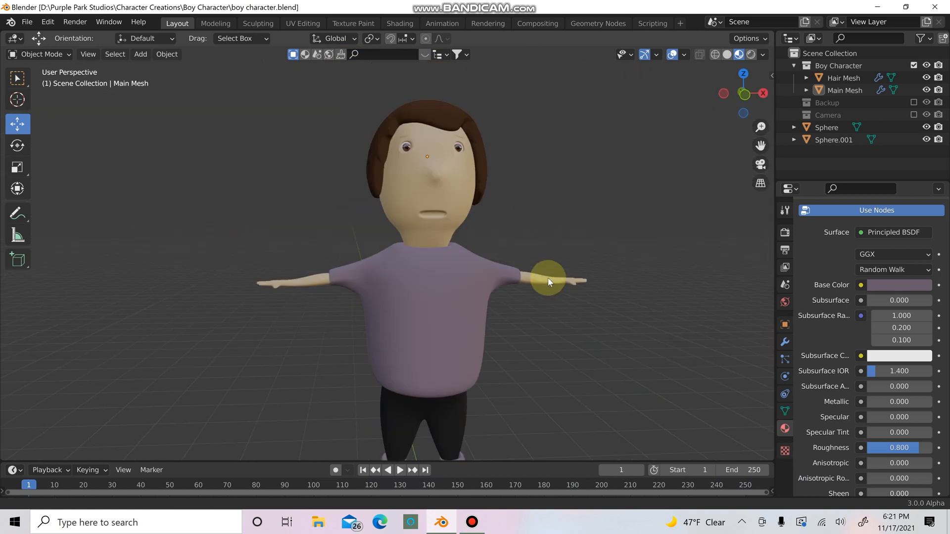
scroll(493, 197, "up", 6)
scroll(495, 193, "up", 3)
middle_click_drag(495, 193, 444, 319, "shift")
scroll(445, 317, "down", 4)
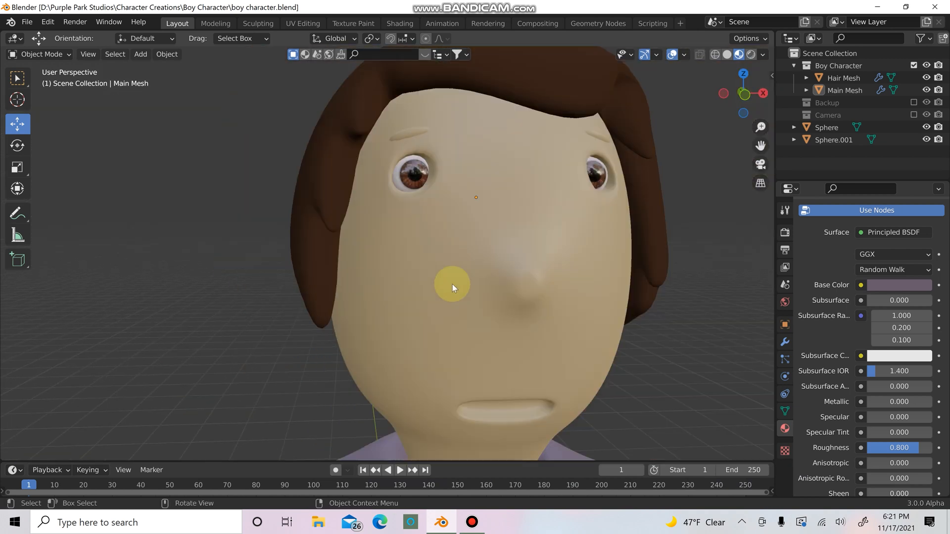
middle_click_drag(452, 285, 525, 309)
scroll(451, 273, "down", 4)
scroll(500, 249, "down", 5)
middle_click_drag(497, 362, 487, 292, "shift")
scroll(487, 291, "up", 2)
scroll(487, 289, "down", 3)
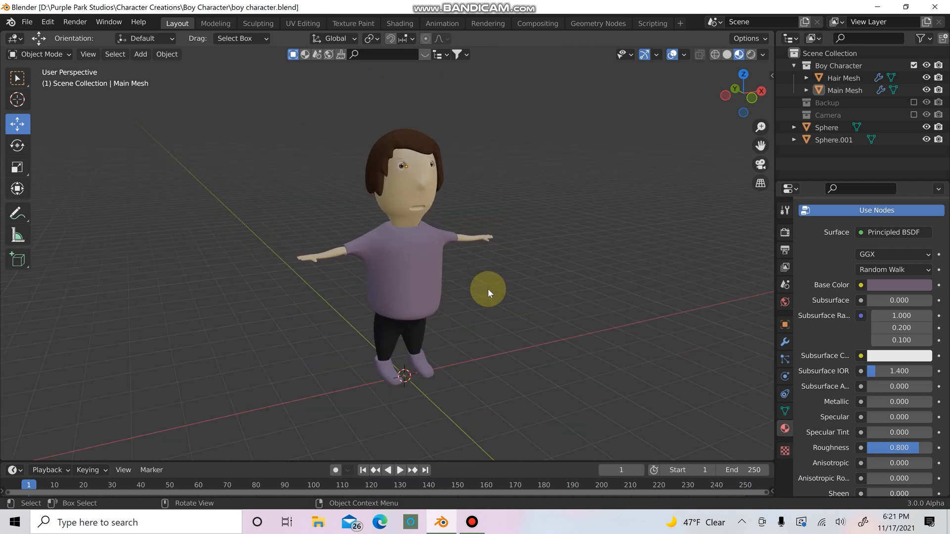
scroll(488, 289, "up", 3)
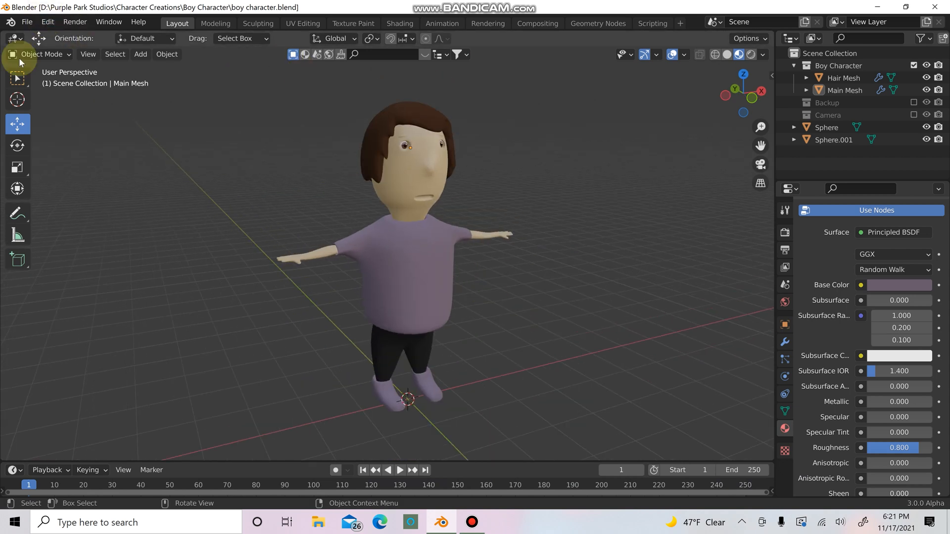
Search the add-ons in the preferences for "blen" to check the BlenderKit Online Asset Library, and close the preferences.
left_click(48, 21)
left_click(102, 197)
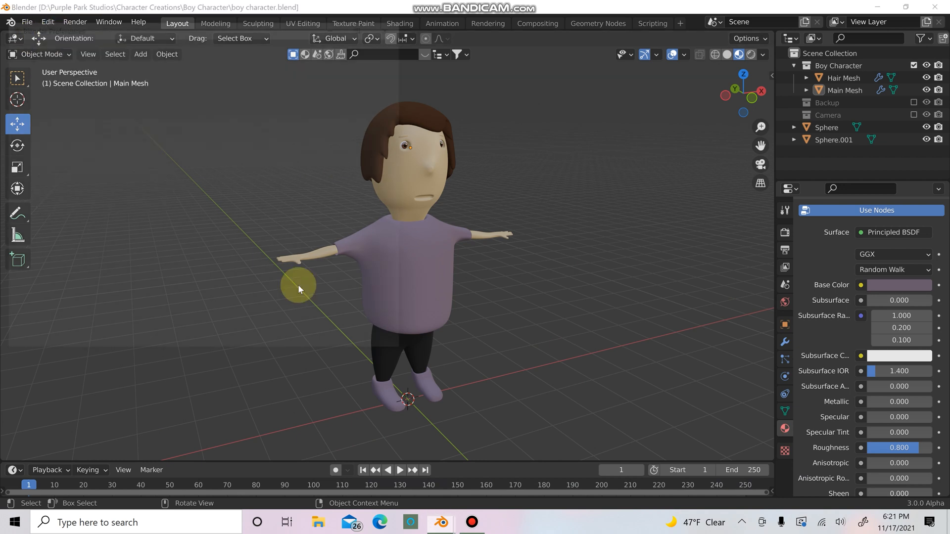
key("BackSpace")
key("BackSpace")
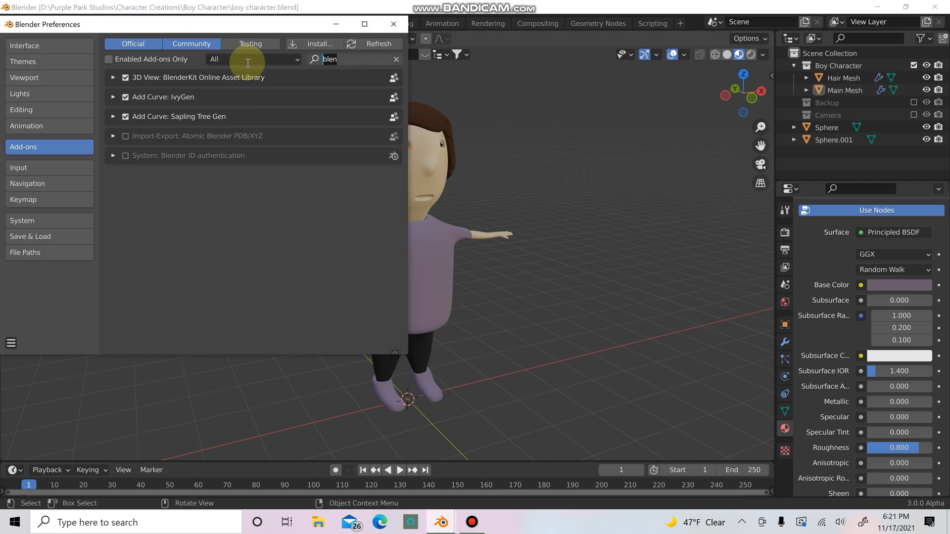
type("en")
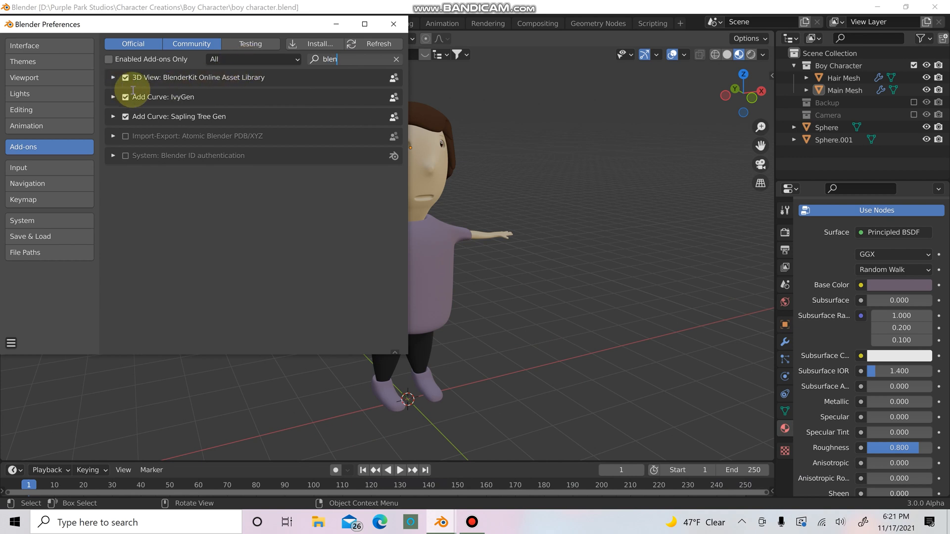
left_click(393, 24)
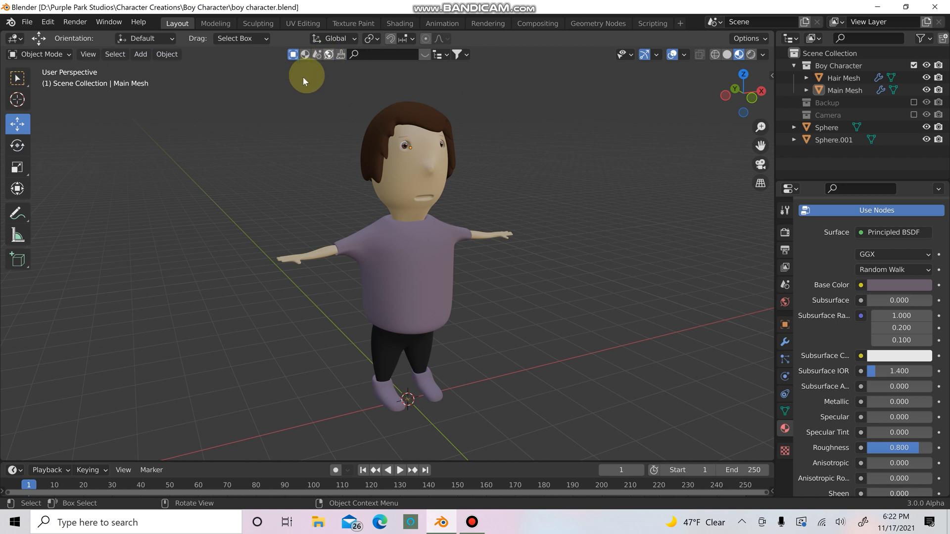
Search the BlenderKit materials for "jeans" and preview the denim results.
left_click(304, 55)
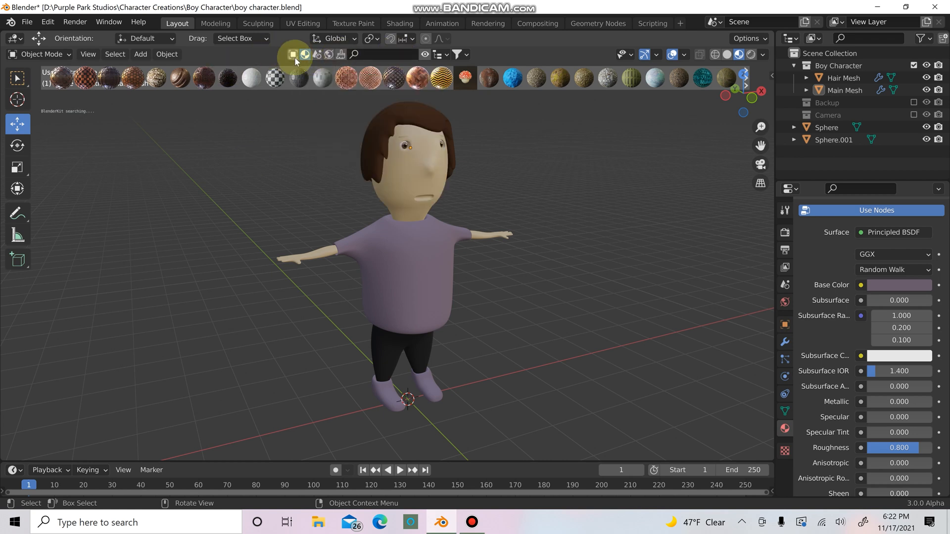
left_click(394, 56)
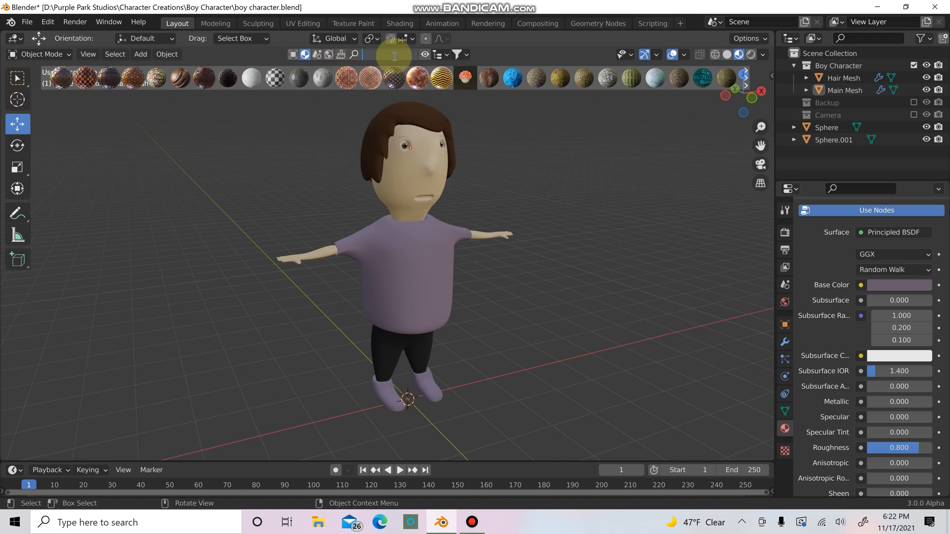
type("jeans")
key("Return")
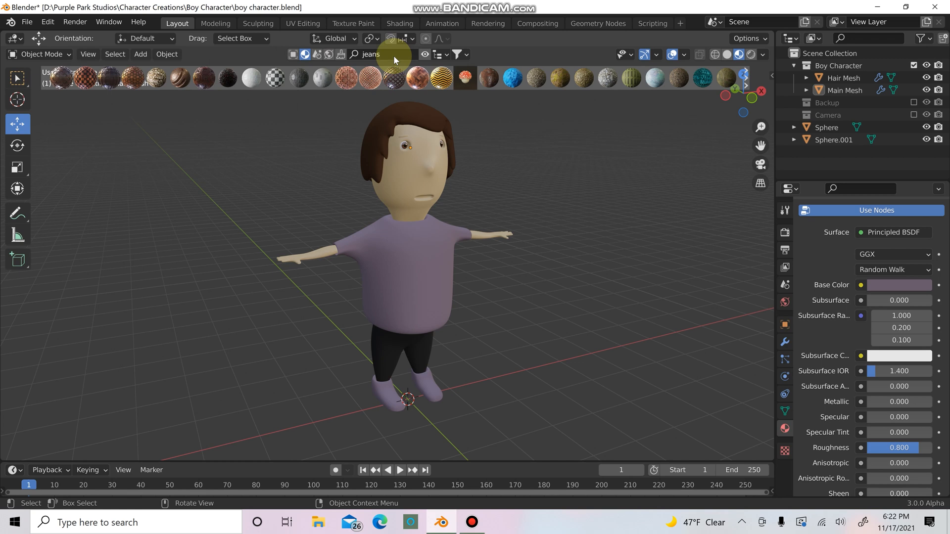
mouse_move(72, 79)
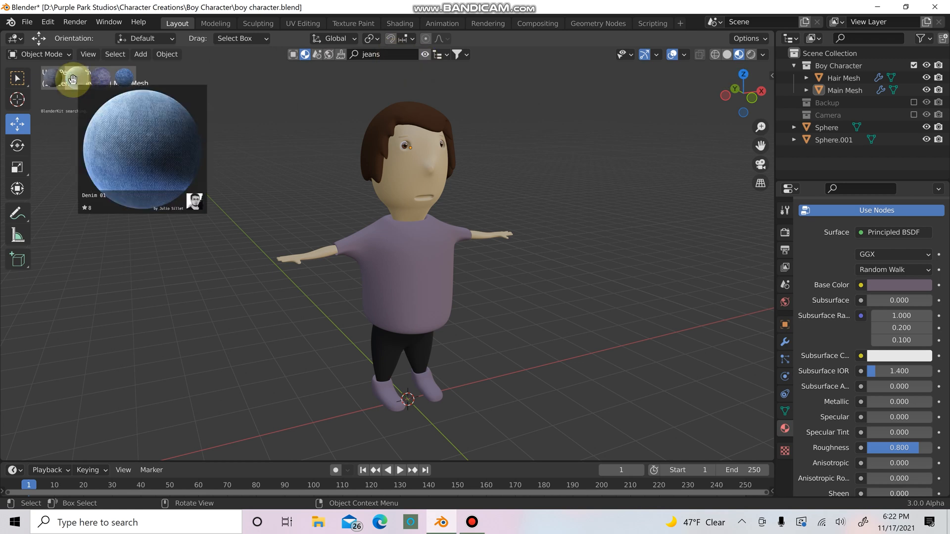
mouse_move(112, 83)
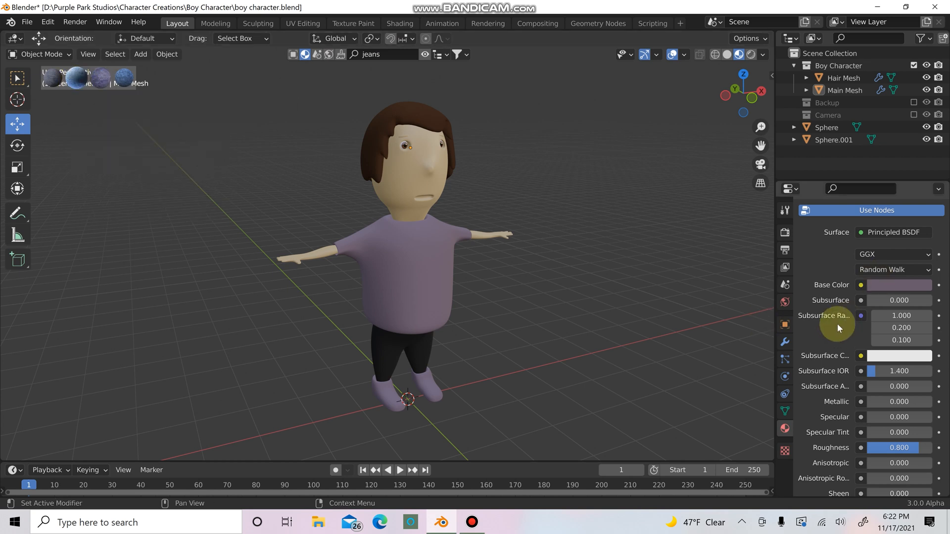
Replace the pants material on the main mesh with the BlenderKit material Denim 01.
scroll(836, 324, "up", 5)
scroll(848, 366, "up", 2)
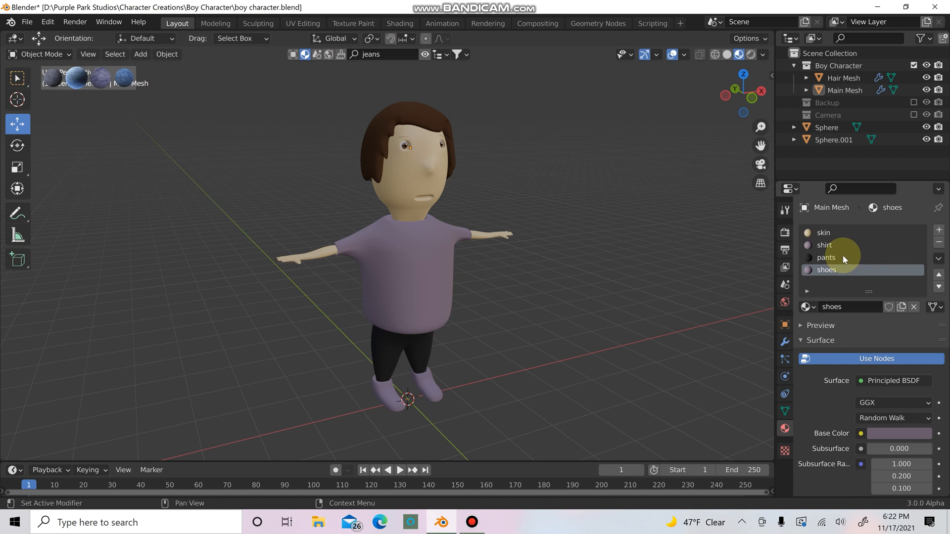
left_click(842, 256)
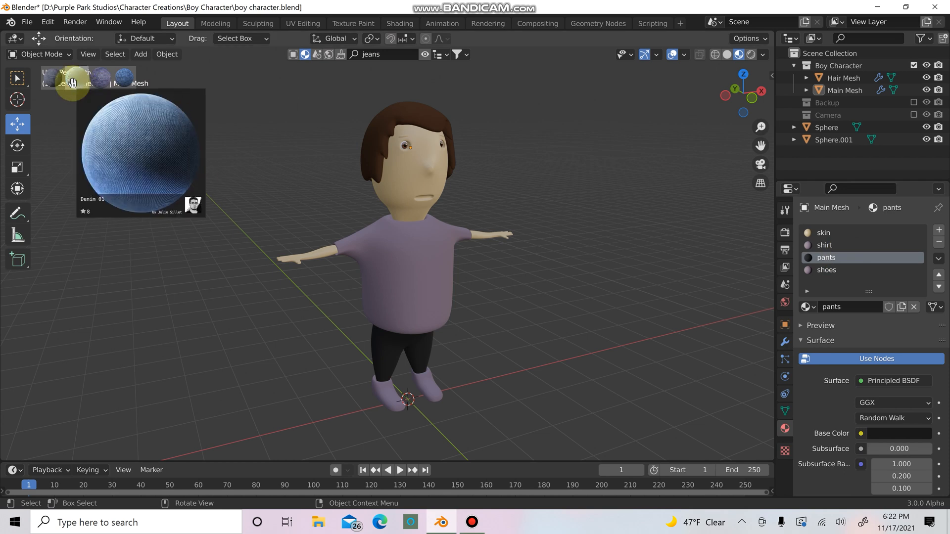
left_click_drag(73, 82, 93, 102)
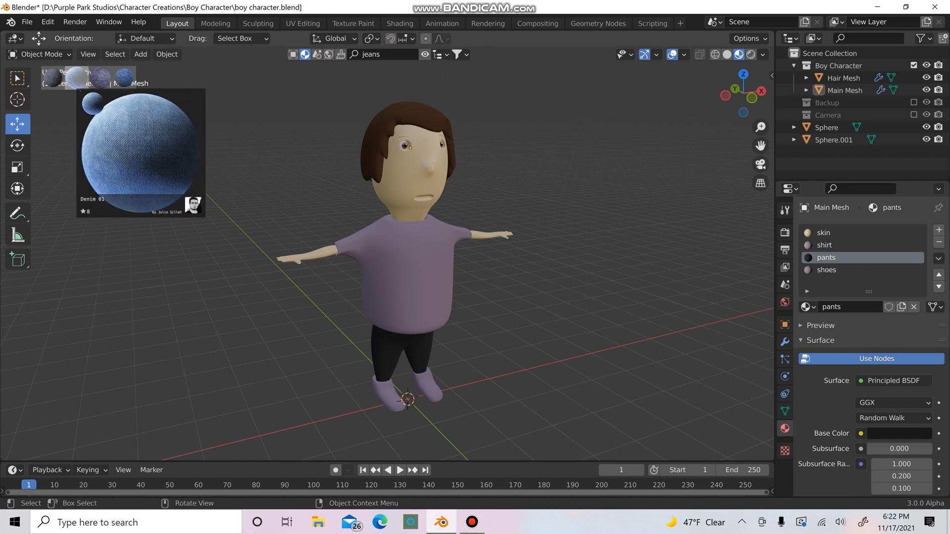
left_click_drag(92, 102, 487, 296)
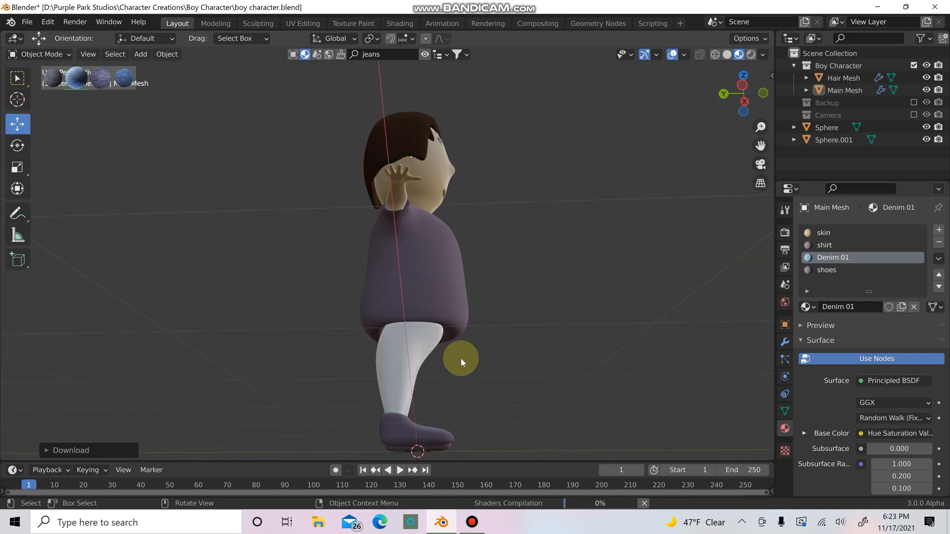
Remap the UVs of the main mesh's pants faces with Cube Projection and return to Object Mode.
scroll(471, 375, "down", 1)
scroll(472, 376, "up", 4)
middle_click_drag(450, 391, 450, 417)
middle_click_drag(408, 245, 390, 188, "shift")
scroll(390, 188, "up", 3)
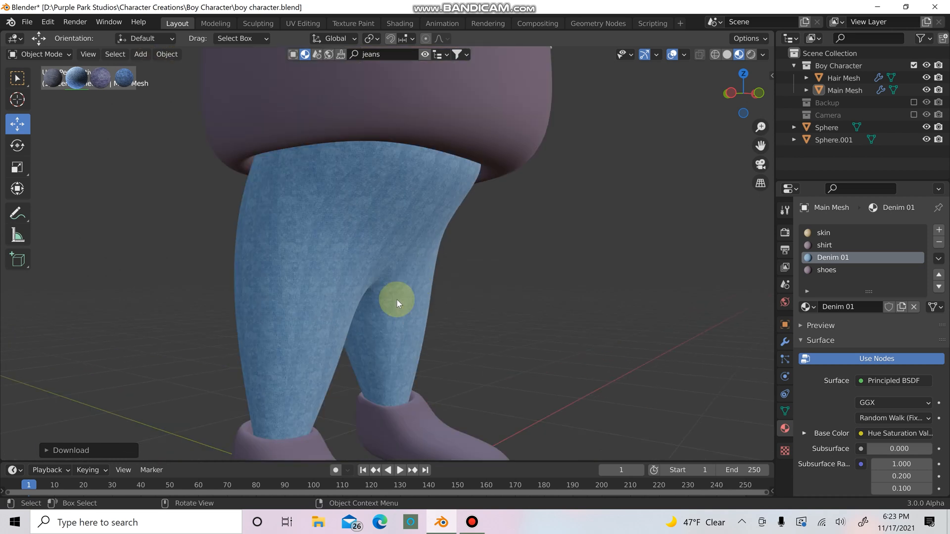
scroll(397, 300, "down", 1)
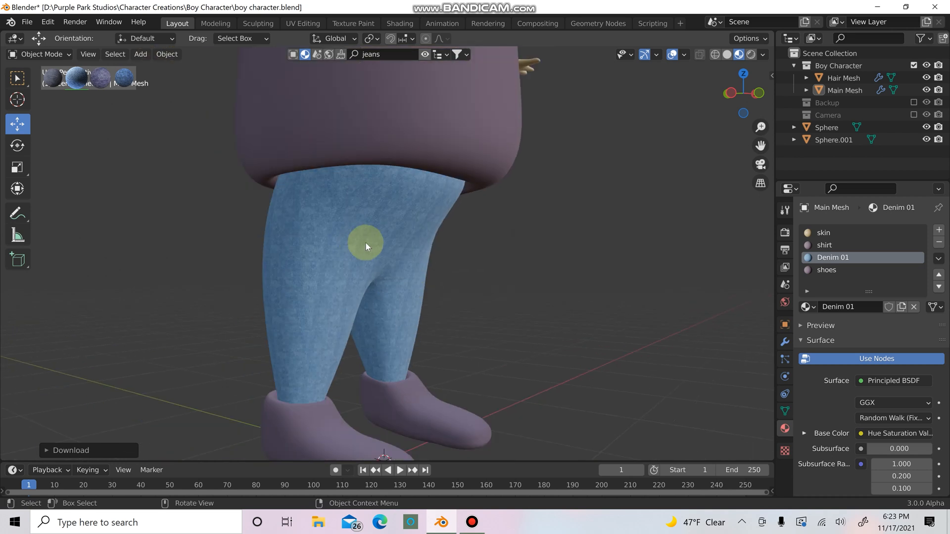
left_click(391, 261)
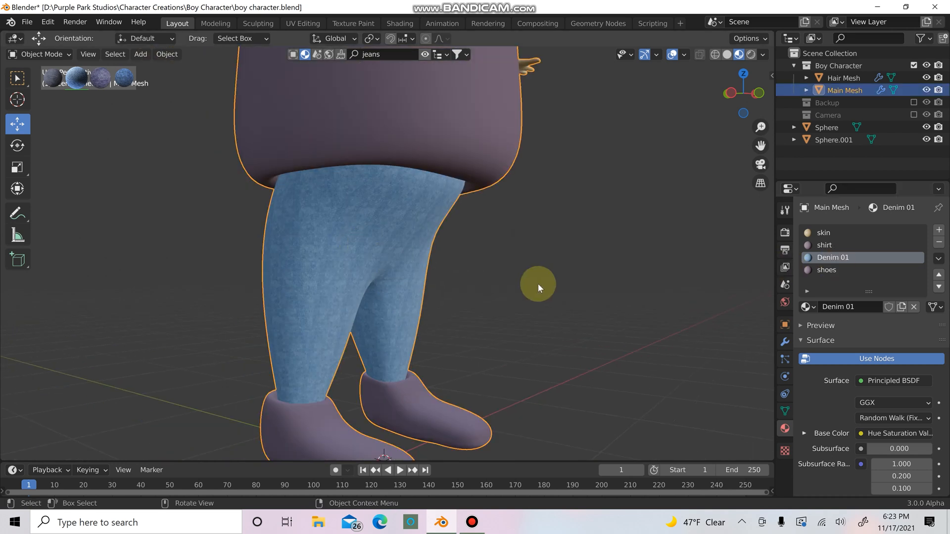
key("Tab")
scroll(445, 295, "down", 7)
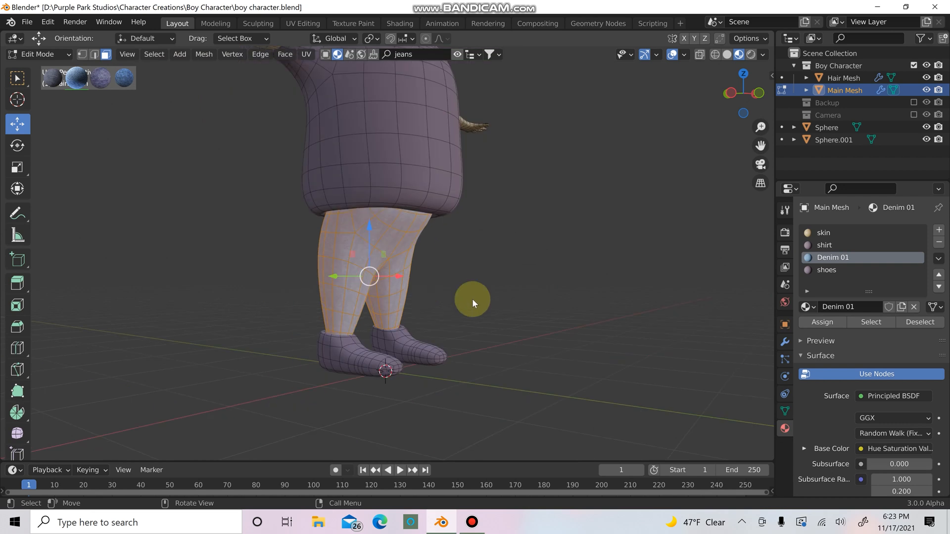
scroll(327, 313, "up", 4)
middle_click_drag(327, 313, 342, 304)
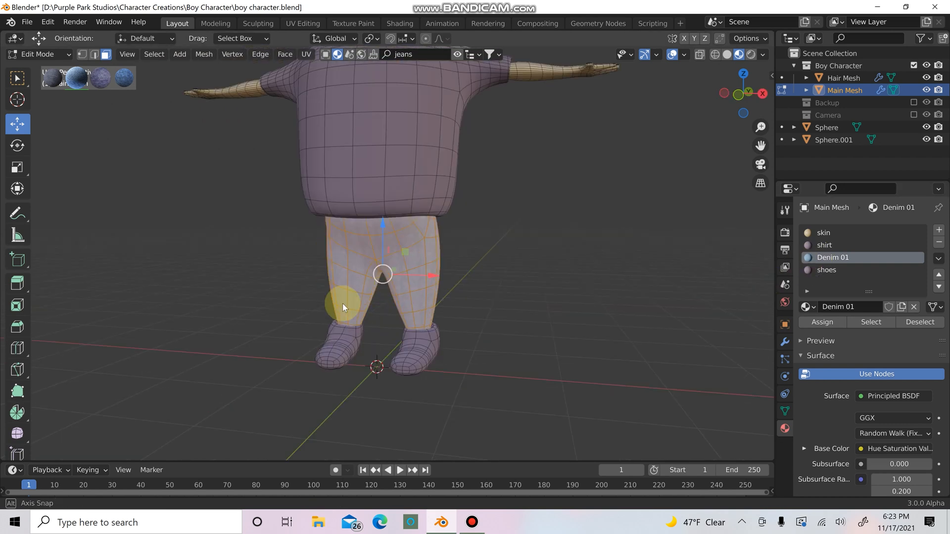
key("u")
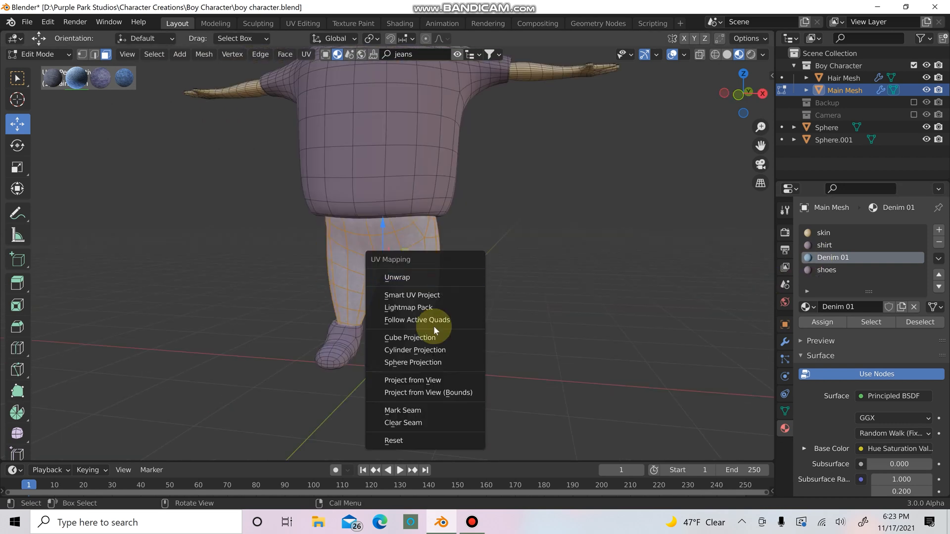
left_click(430, 339)
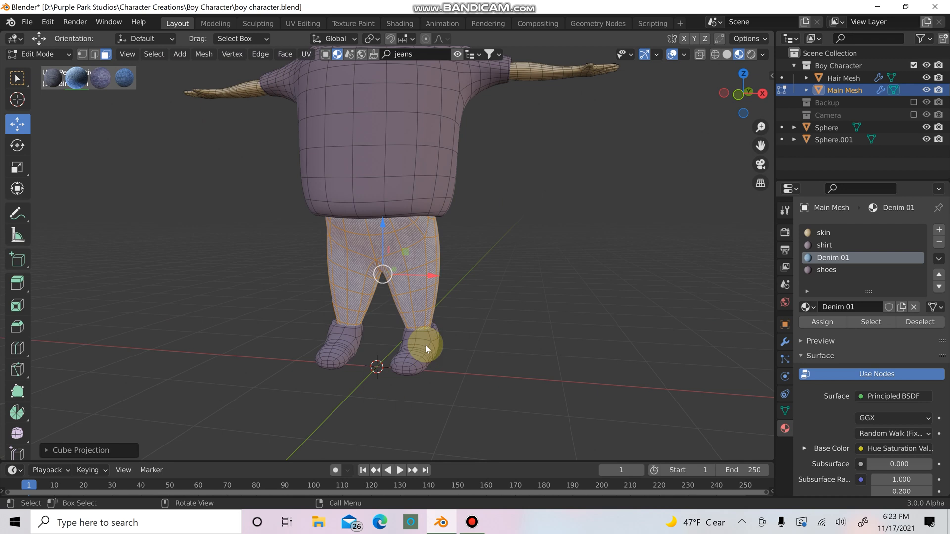
scroll(518, 312, "up", 3)
key("Tab")
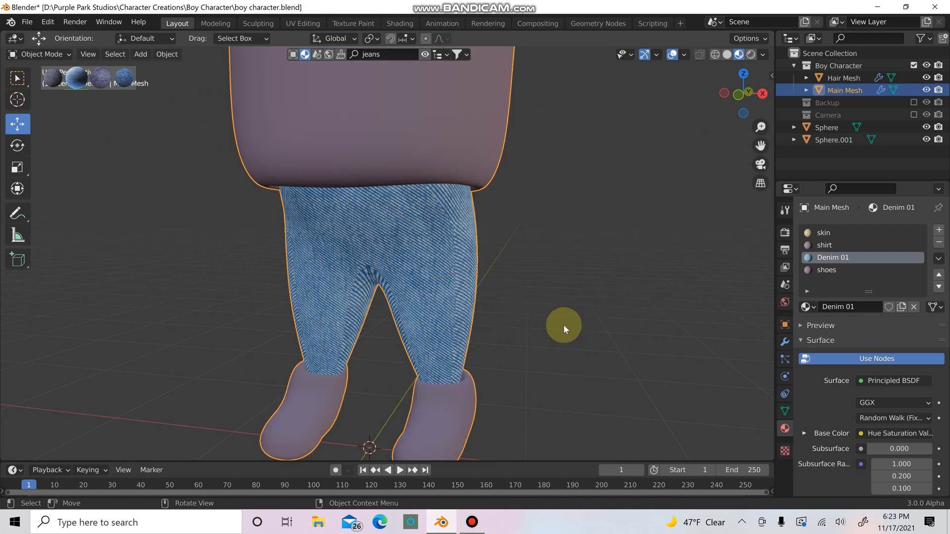
Examine the remapped denim texture on the pants, both up close and together with the whole character.
scroll(560, 326, "down", 4)
middle_click_drag(501, 328, 625, 314)
middle_click_drag(440, 338, 477, 399)
scroll(489, 364, "up", 5)
scroll(454, 300, "down", 2)
scroll(435, 310, "down", 3)
scroll(352, 310, "down", 4)
scroll(415, 304, "down", 1)
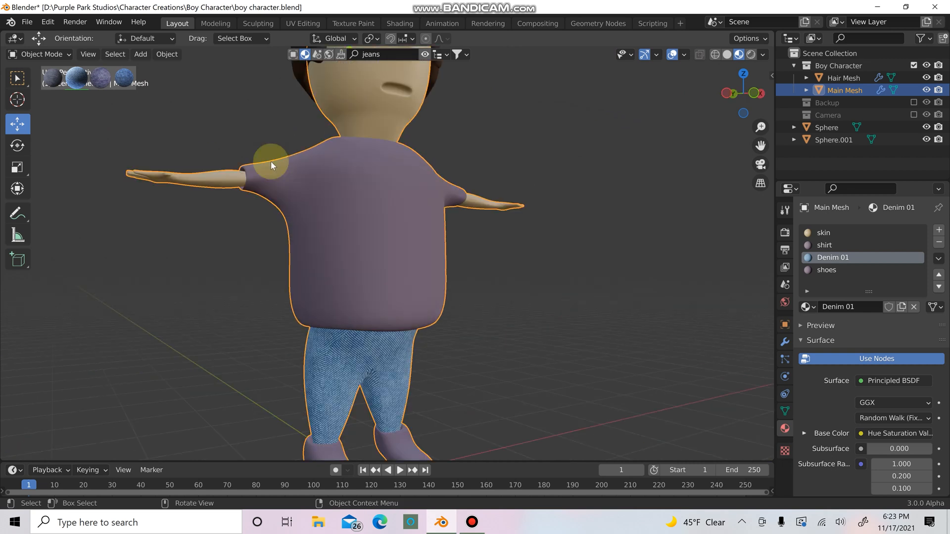
scroll(384, 189, "down", 3)
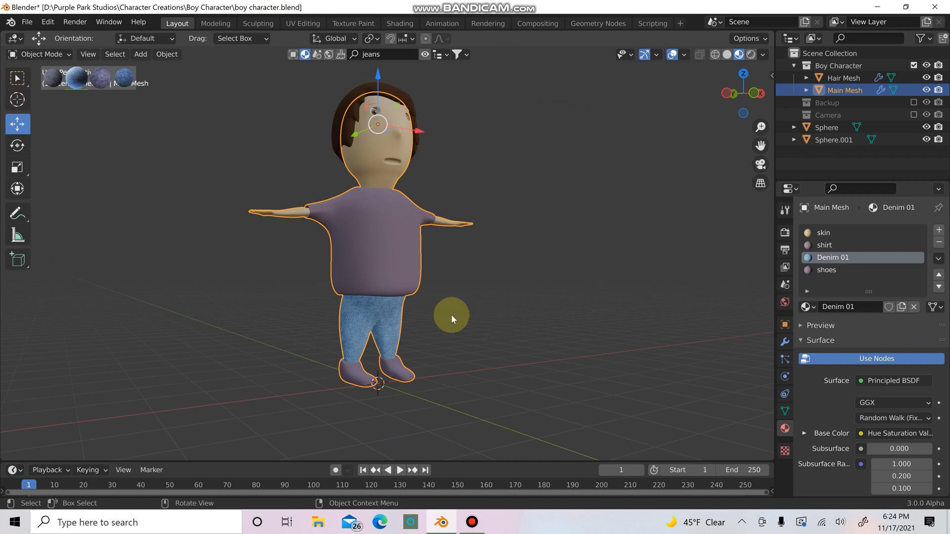
middle_click_drag(451, 315, 382, 315)
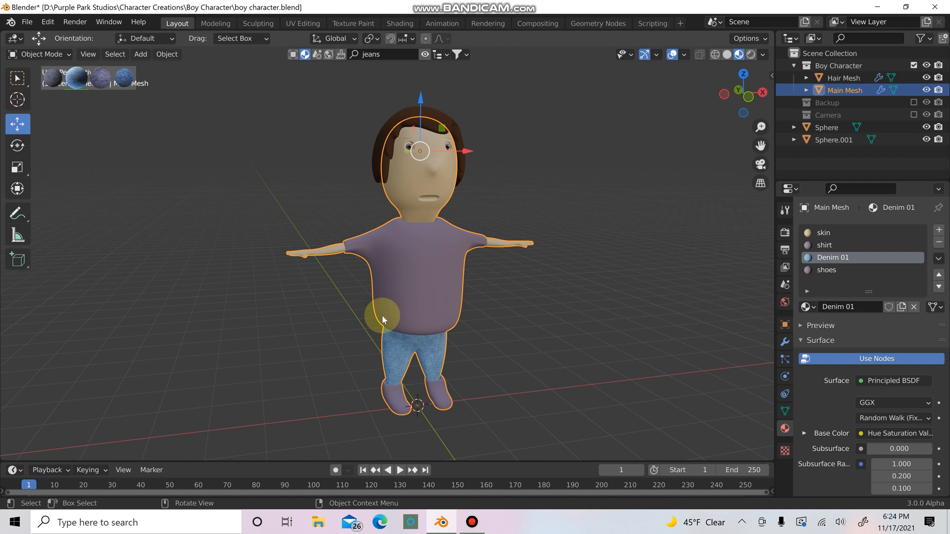
Deselect the main mesh and examine the complete textured character from several angles.
left_click(587, 384)
scroll(584, 370, "down", 3)
scroll(547, 376, "up", 1)
middle_click_drag(529, 368, 485, 365)
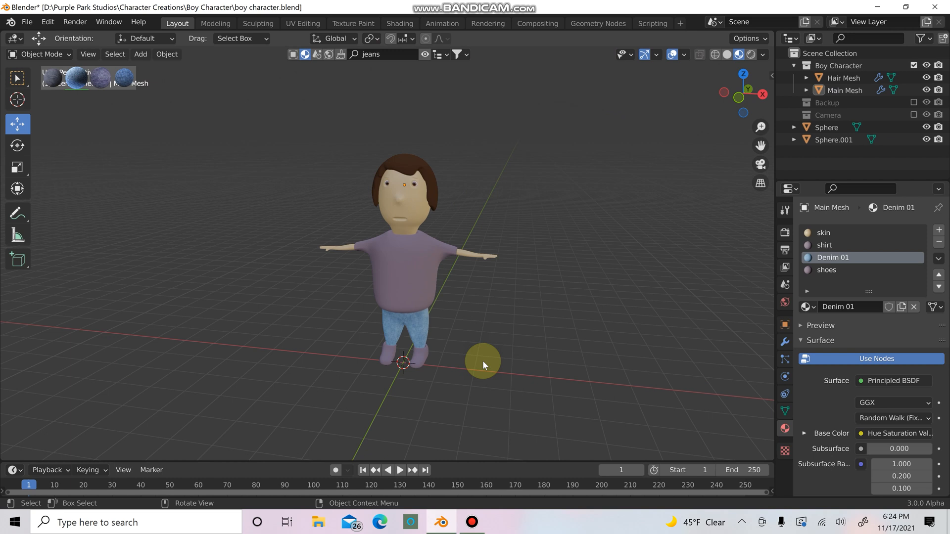
scroll(551, 355, "up", 3)
scroll(565, 350, "down", 3)
scroll(566, 350, "up", 1)
middle_click_drag(565, 351, 584, 351)
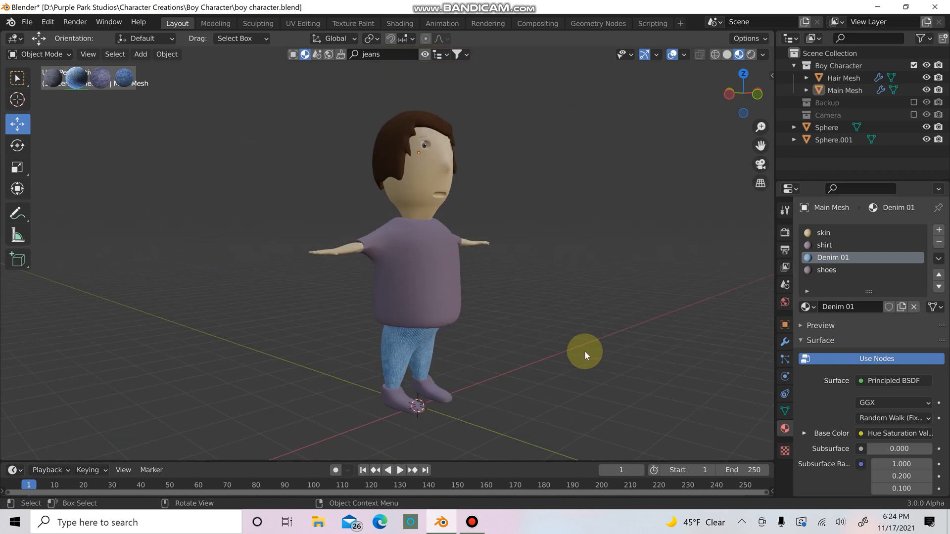
scroll(586, 350, "up", 1)
scroll(586, 351, "down", 1)
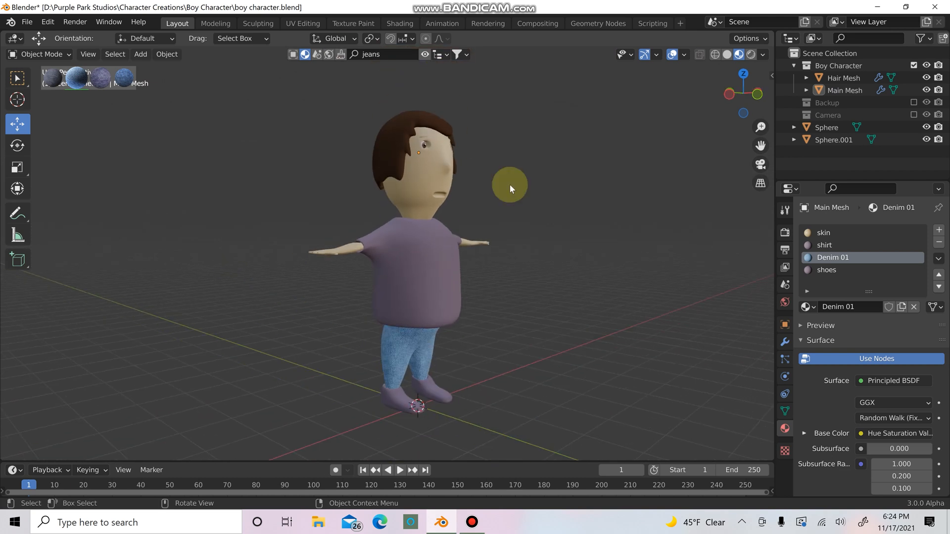
middle_click_drag(584, 232, 478, 257)
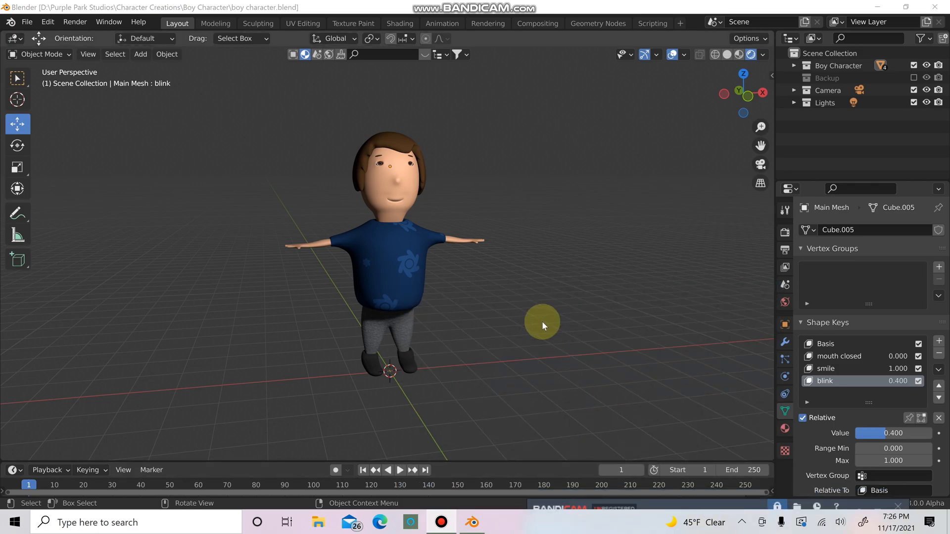
Select the finished character's main mesh, test its blink shape key up to 1.000, and set the key to 0.000 in Solid shading.
middle_click_drag(542, 321, 473, 326)
middle_click_drag(473, 385, 420, 236, "shift")
left_click(420, 236)
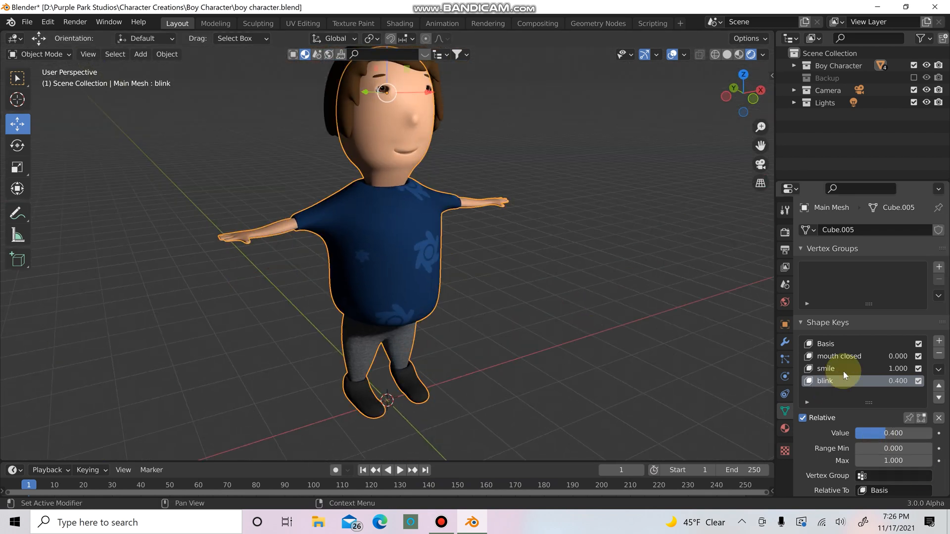
middle_click_drag(586, 372, 594, 423, "shift")
left_click_drag(877, 434, 851, 434)
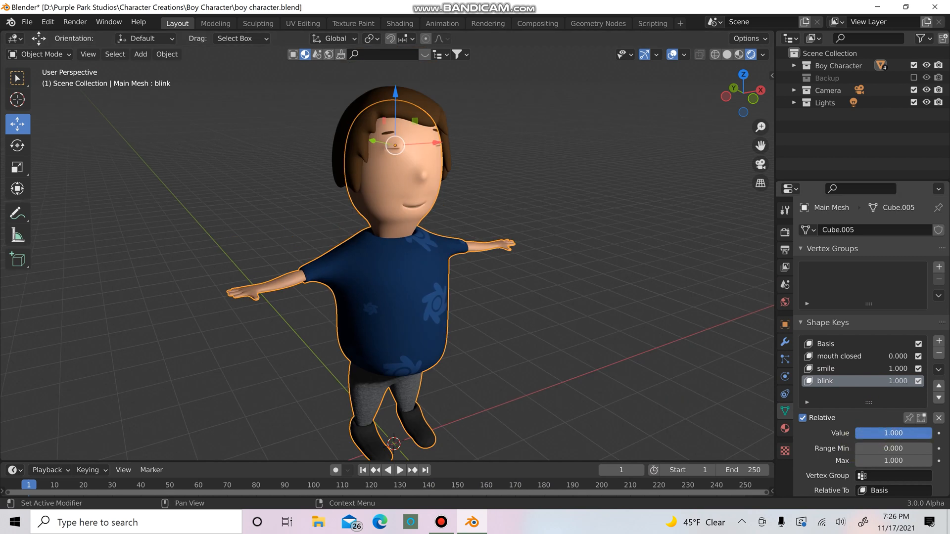
left_click(727, 56)
mouse_move(898, 434)
left_mouse_down()
mouse_move(934, 434)
mouse_move(860, 433)
mouse_move(930, 433)
left_mouse_up()
Make the smile shape key active, deselect the main mesh and examine the character in Solid shading.
left_click(842, 369)
middle_click_drag(646, 331, 577, 315)
left_click(575, 314)
scroll(554, 366, "up", 1)
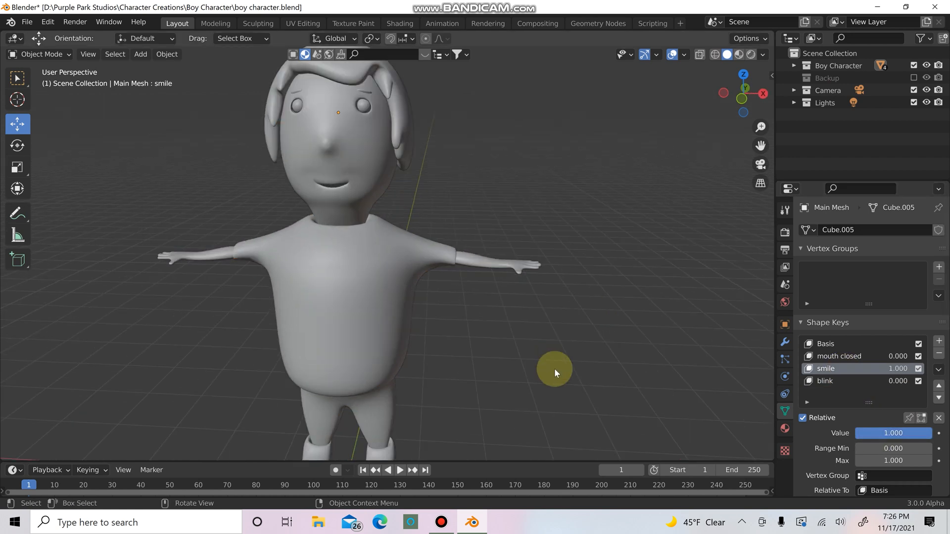
scroll(560, 374, "down", 3)
middle_click_drag(582, 363, 572, 360)
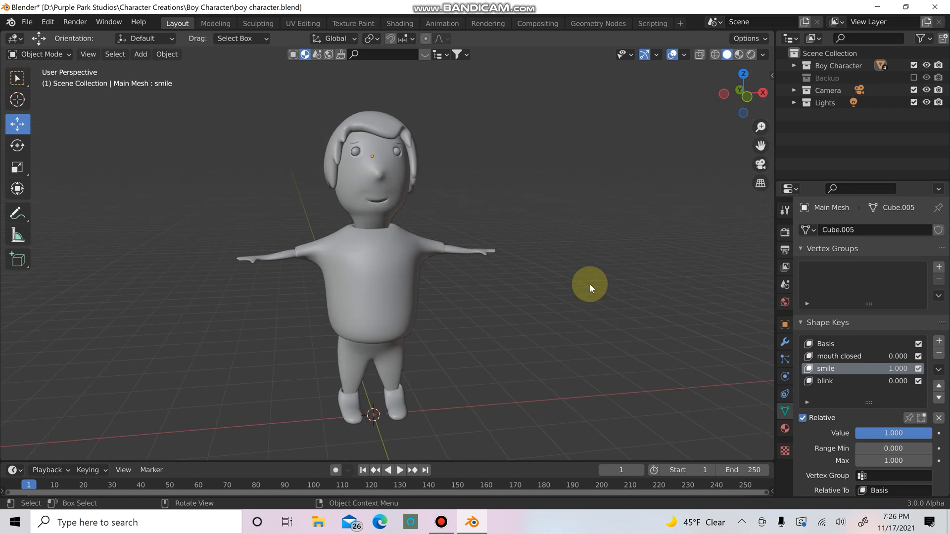
Display the character in Rendered shading and view it from the front.
left_click(751, 55)
middle_click_drag(507, 297, 513, 365)
scroll(511, 321, "up", 2)
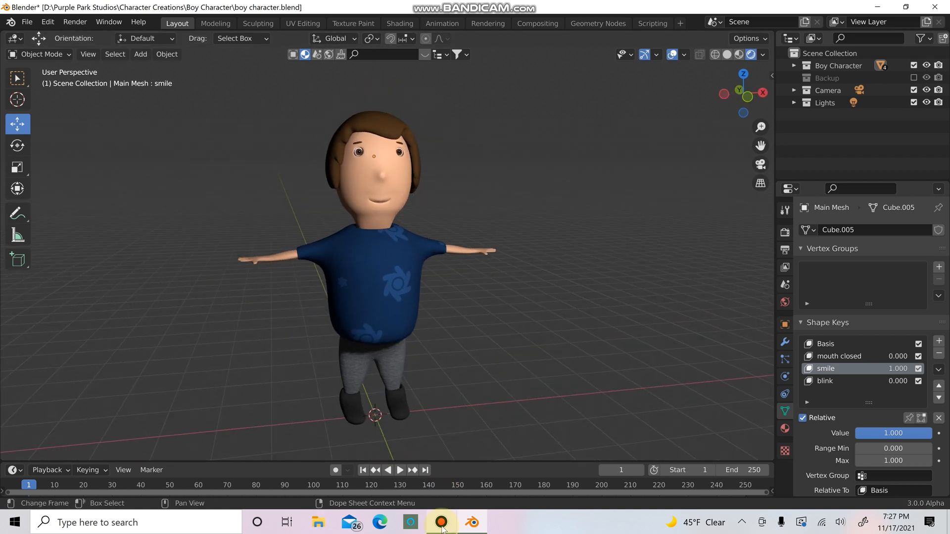